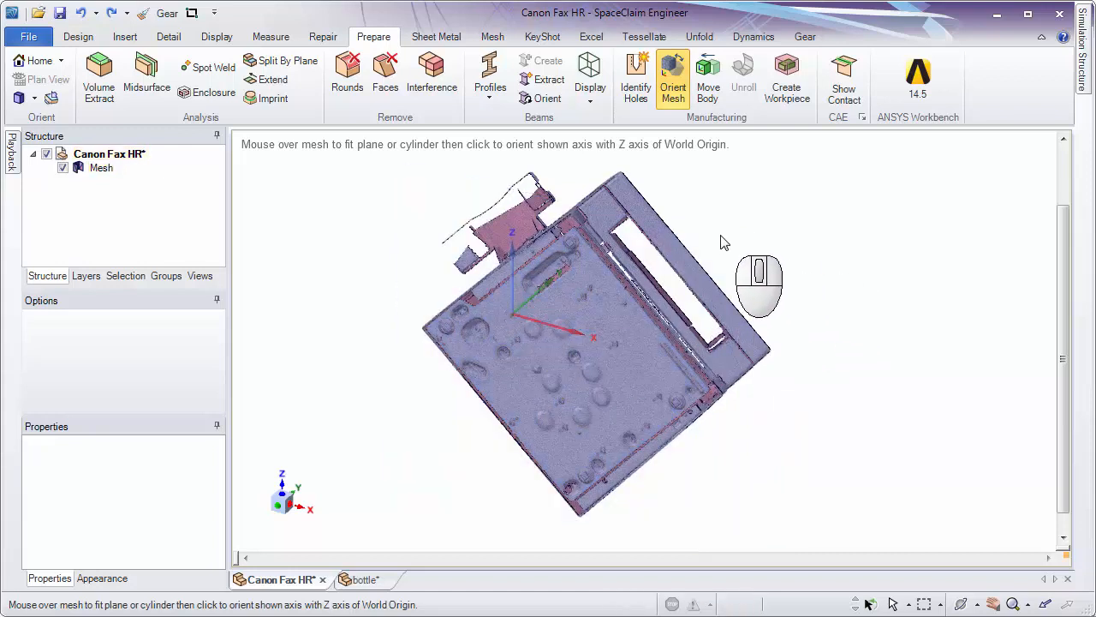
Align the fax machine mesh with the World Origin's Z and Y axes using planes fitted to its flat faces.
left_click(78, 38)
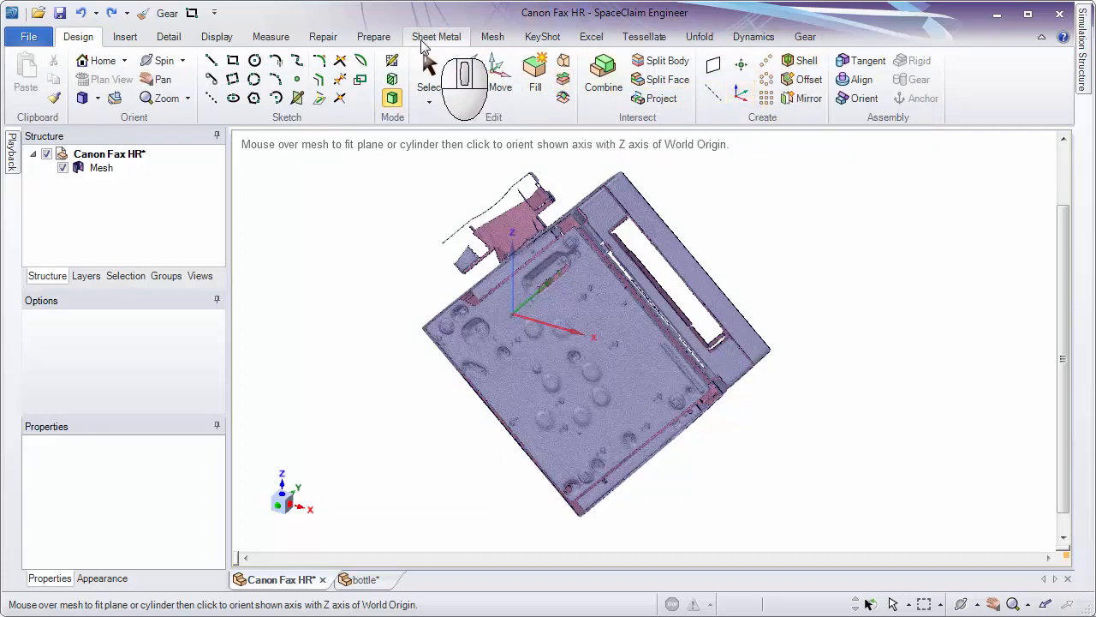
left_click(377, 37)
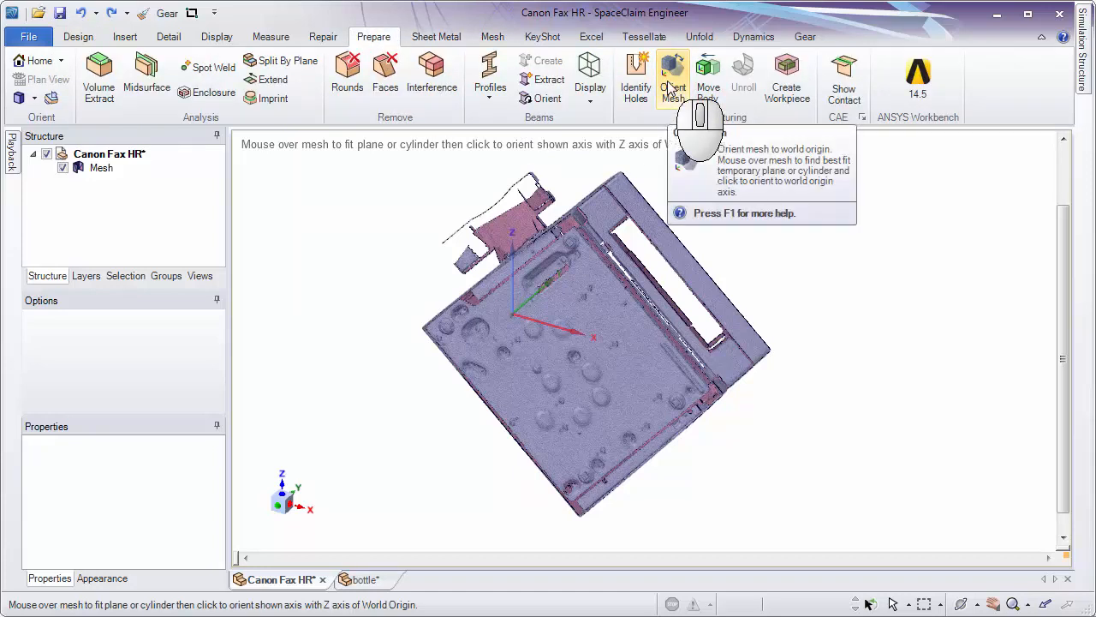
left_click(726, 295)
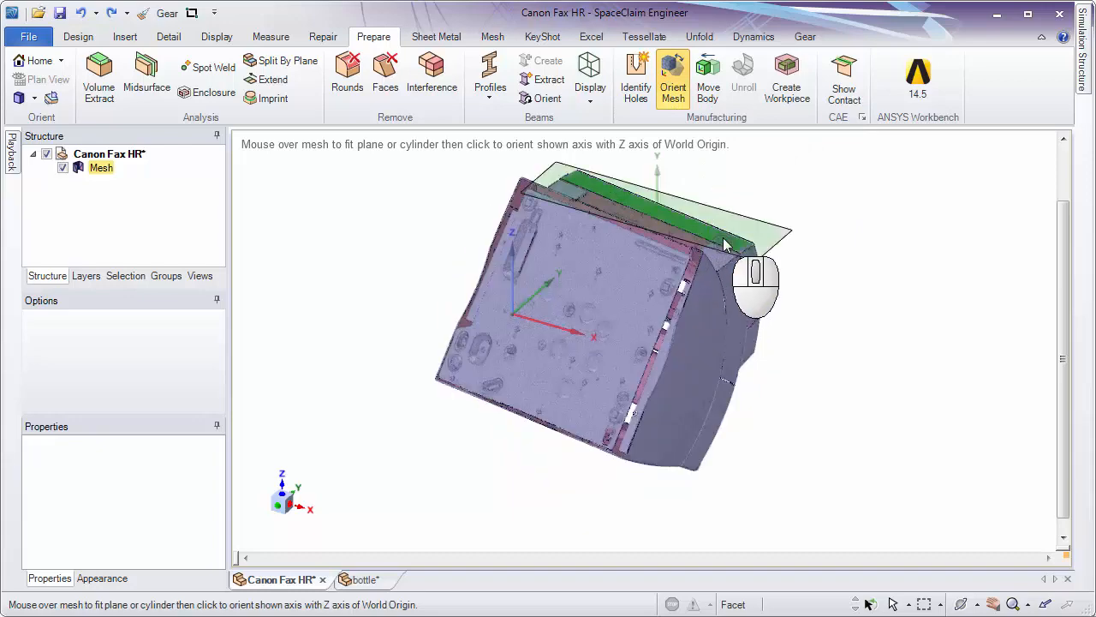
left_click(723, 245, "ctrl")
middle_click_drag(734, 222, 841, 440)
middle_click_drag(726, 251, 771, 258, "shift")
middle_click_drag(770, 248, 921, 221, "ctrl")
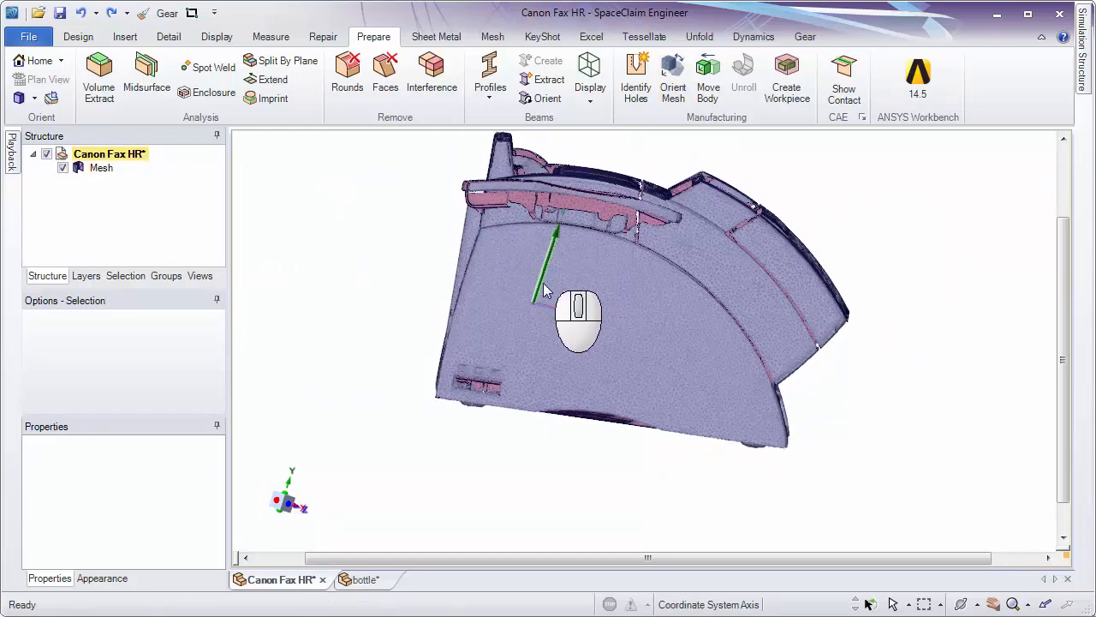
middle_click_drag(634, 343, 548, 283)
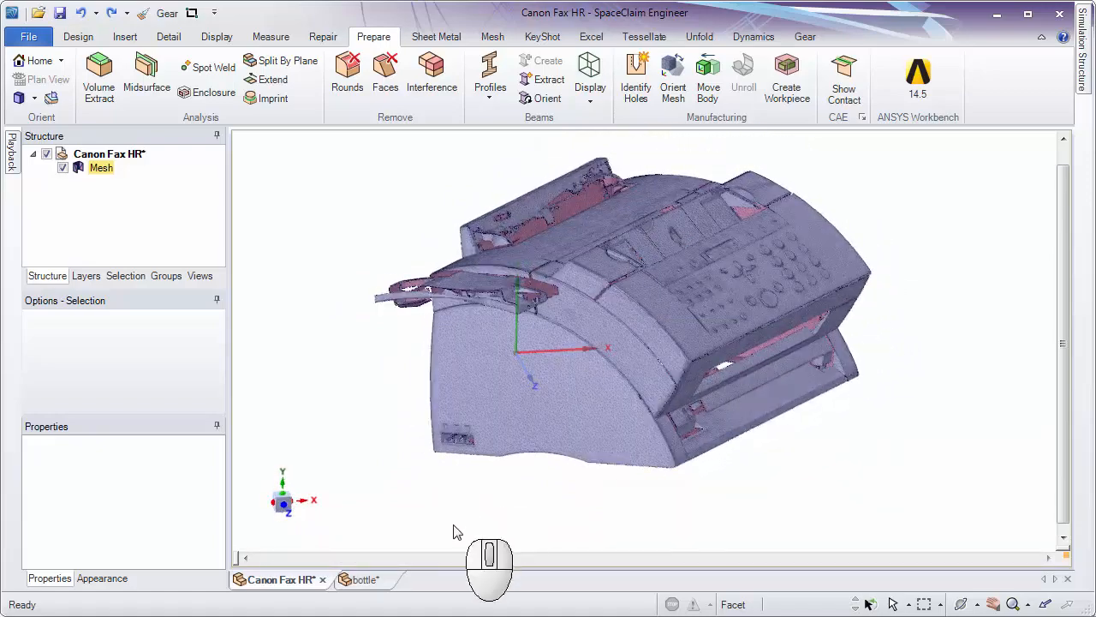
Open the bottle document and examine the mesh's orientation relative to its origin axes.
left_click(367, 580)
middle_click_drag(587, 445, 676, 414)
middle_click_drag(676, 415, 680, 343, "ctrl")
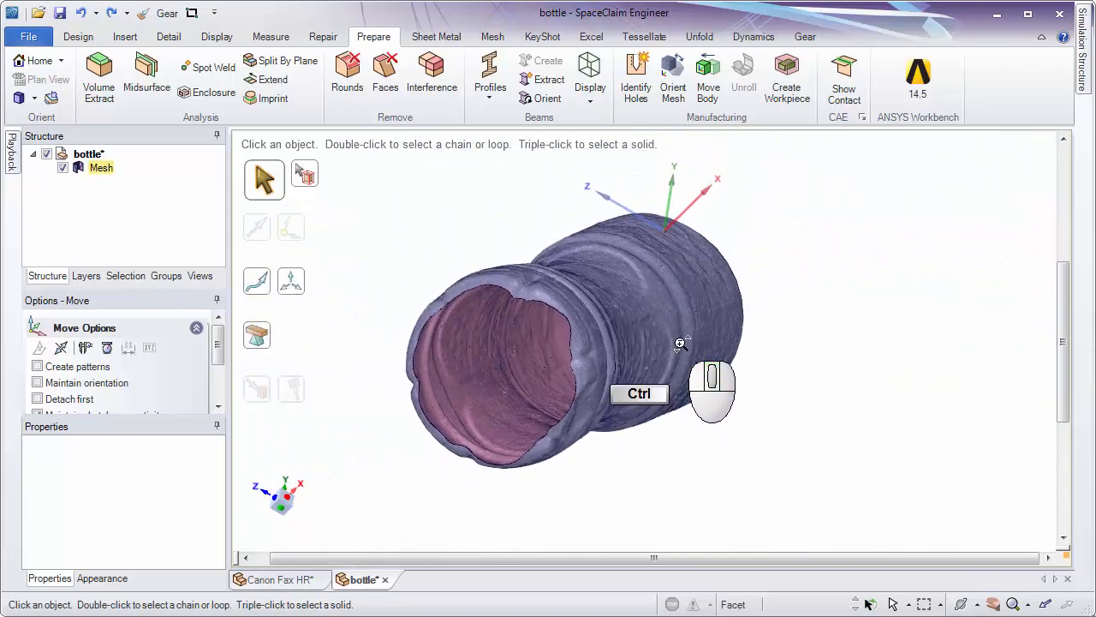
Return to the Canon Fax HR document and select the facet regions of the flat side and adjoining curved bands in turn.
left_click(279, 580)
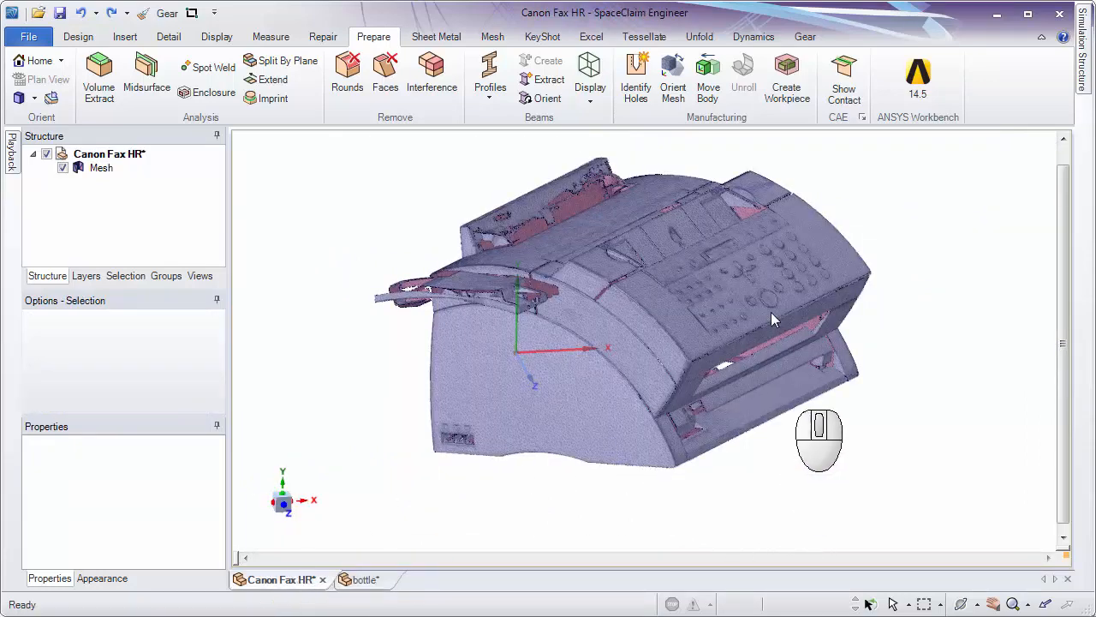
middle_click_drag(571, 418, 616, 365, "ctrl")
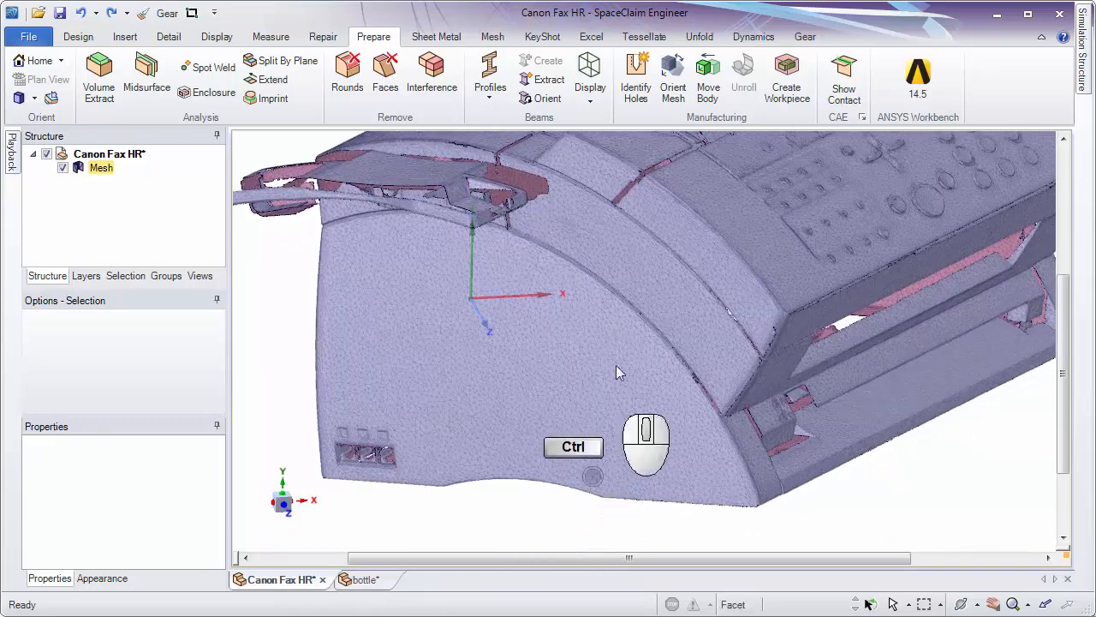
left_click(78, 36)
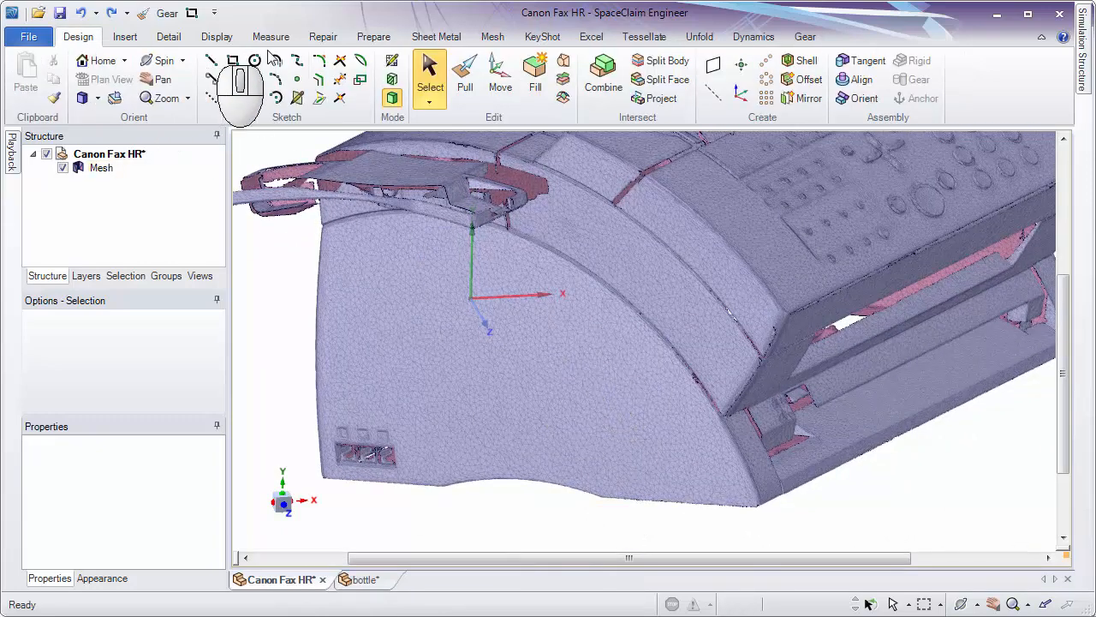
double_click(532, 360)
middle_click_drag(533, 360, 648, 254)
double_click(676, 240)
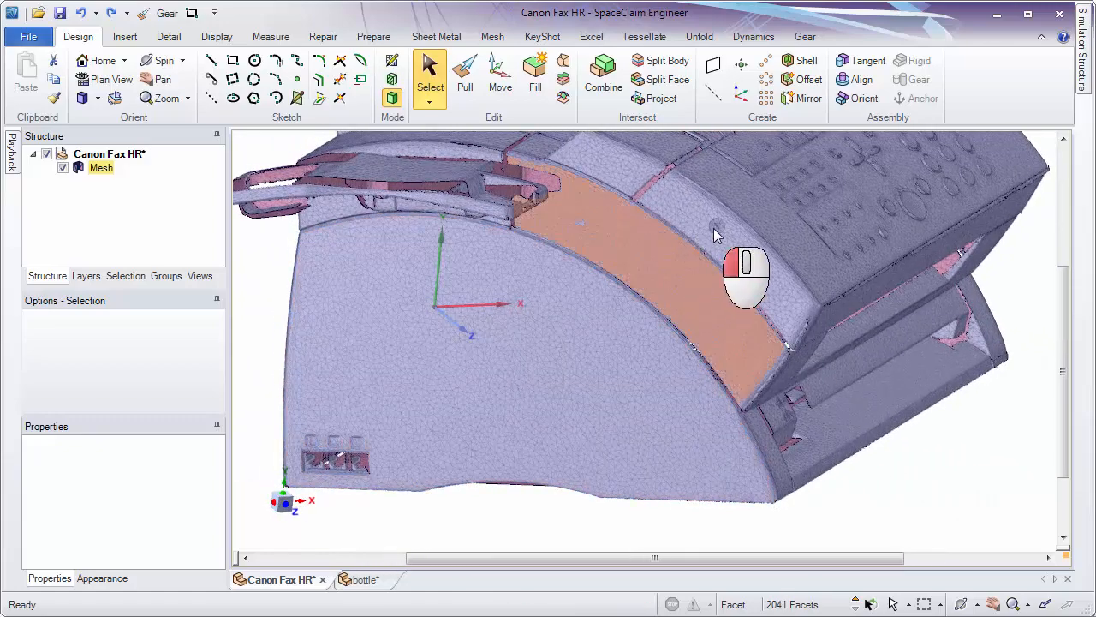
double_click(714, 229)
Select the facet regions of the front panel frame and the narrow strip at the fax mesh's lower front corner in turn.
middle_click_drag(717, 318, 643, 333, "shift")
middle_click_drag(643, 332, 571, 335)
double_click(787, 313)
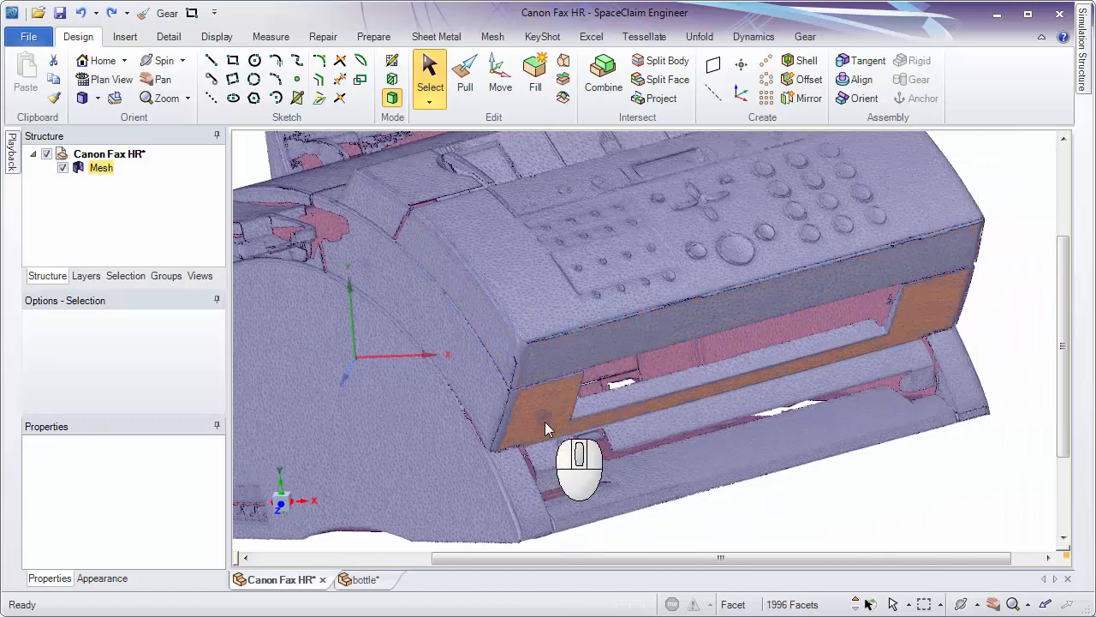
double_click(523, 497)
middle_click_drag(523, 497, 512, 603, "ctrl")
middle_click_drag(533, 507, 595, 427, "shift")
middle_click_drag(596, 428, 578, 411)
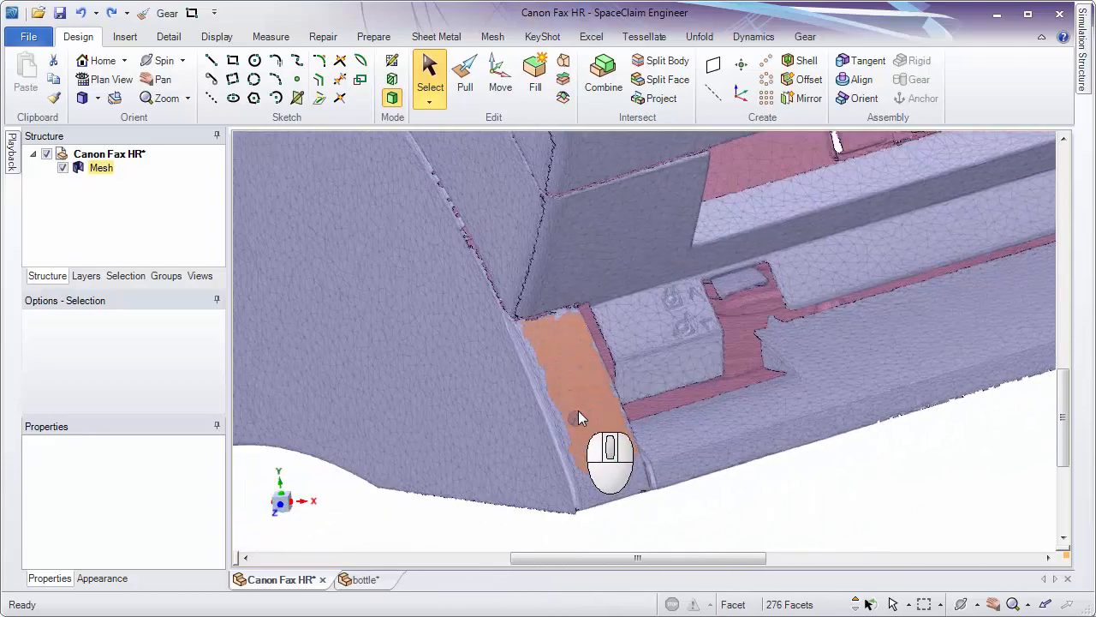
middle_click_drag(653, 462, 600, 298, "ctrl")
double_click(610, 271)
double_click(547, 394)
double_click(545, 293)
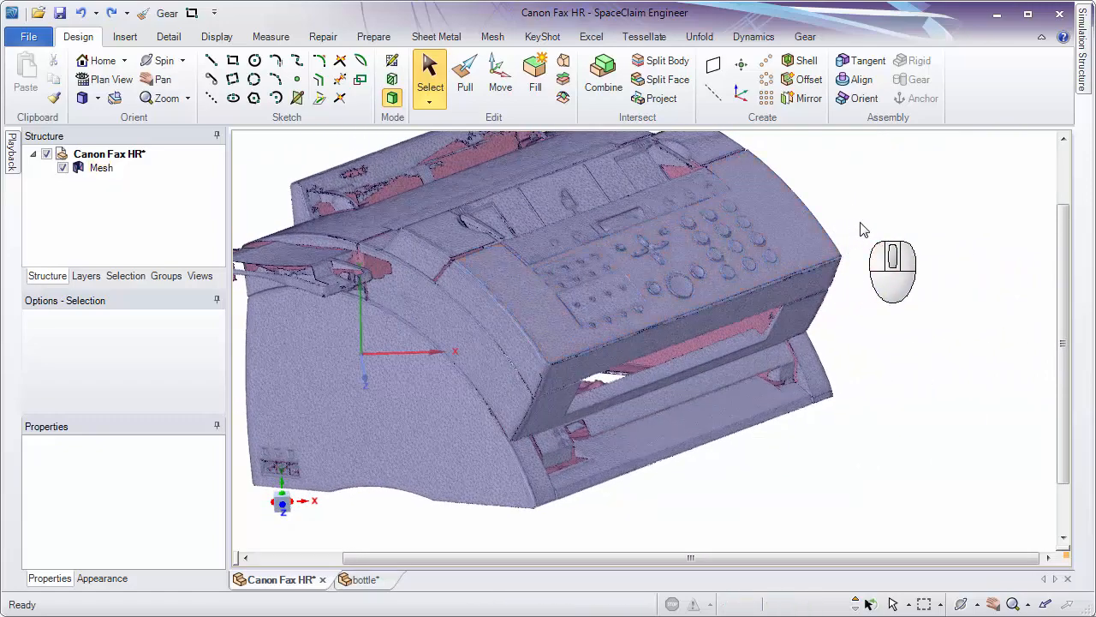
Switch to the bottle document, start the Move tool, and select facet patches on the bottle's outer wall.
left_click(366, 579)
key("m")
middle_click_drag(613, 295, 756, 471, "ctrl")
left_click(746, 290)
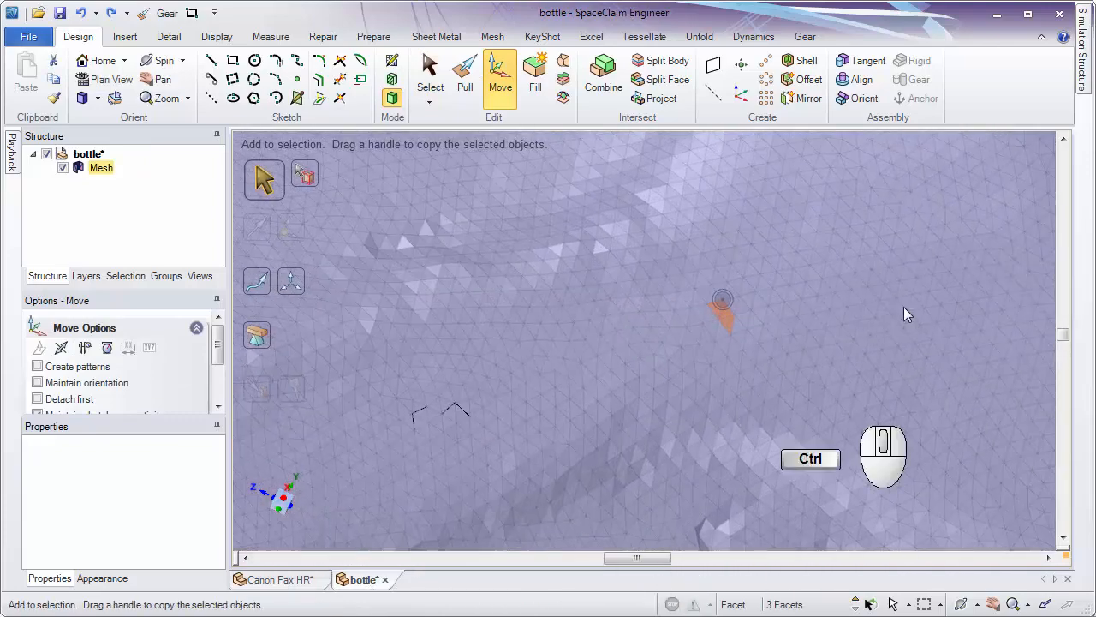
left_click(898, 268)
middle_click_drag(602, 399, 591, 248, "ctrl")
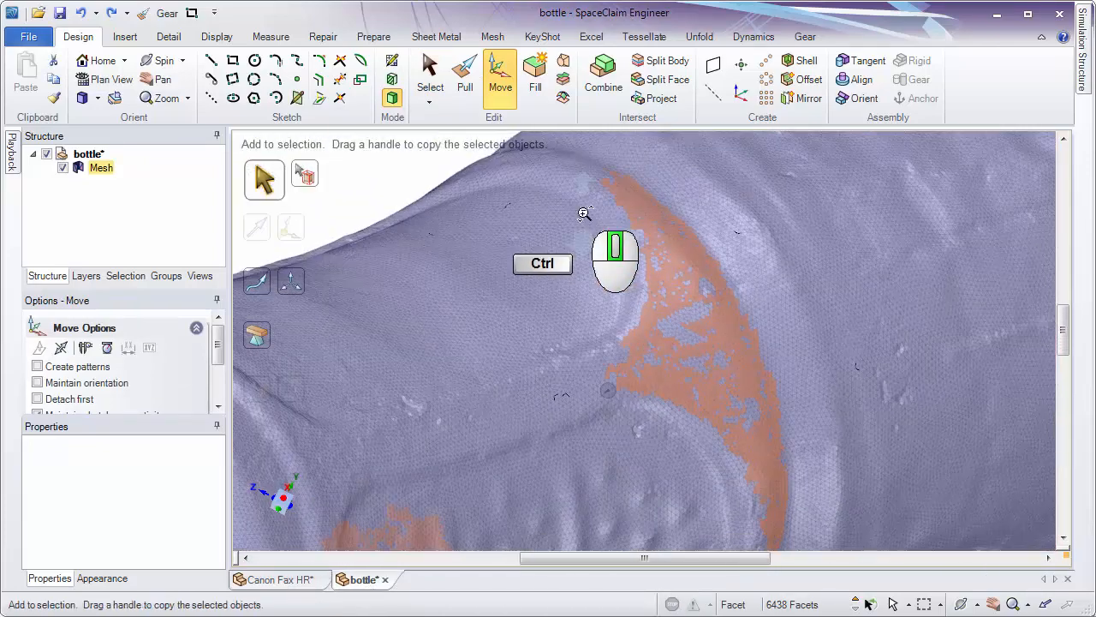
Select different smooth facet patches around the ridge between the bottle's waist and body.
left_click(559, 387)
middle_click_drag(516, 402, 503, 481, "ctrl")
left_click(841, 295)
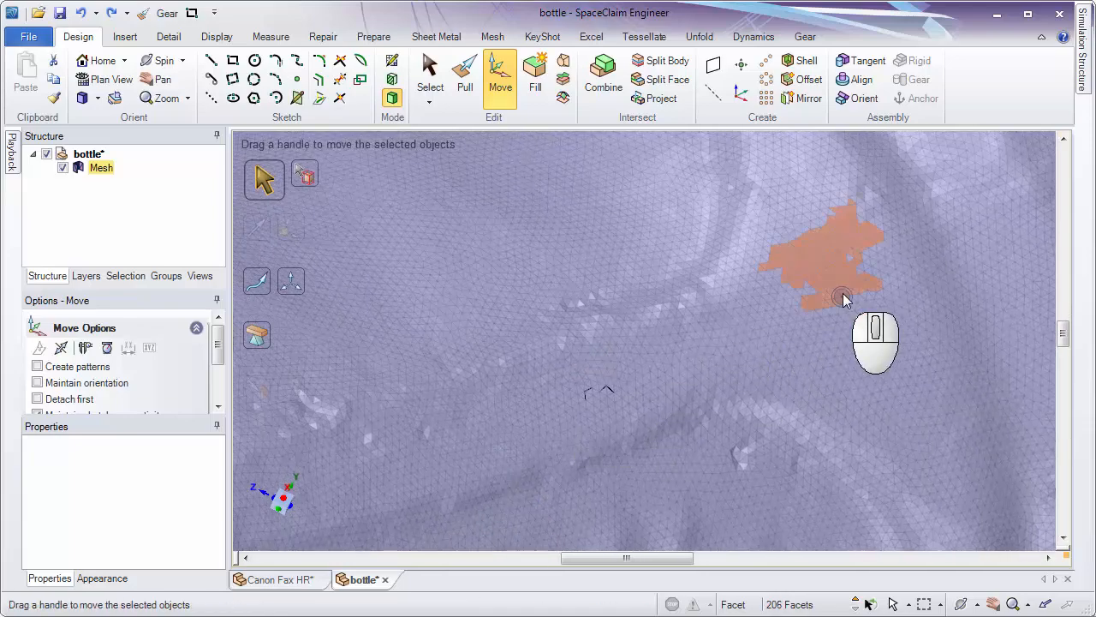
left_click(849, 363)
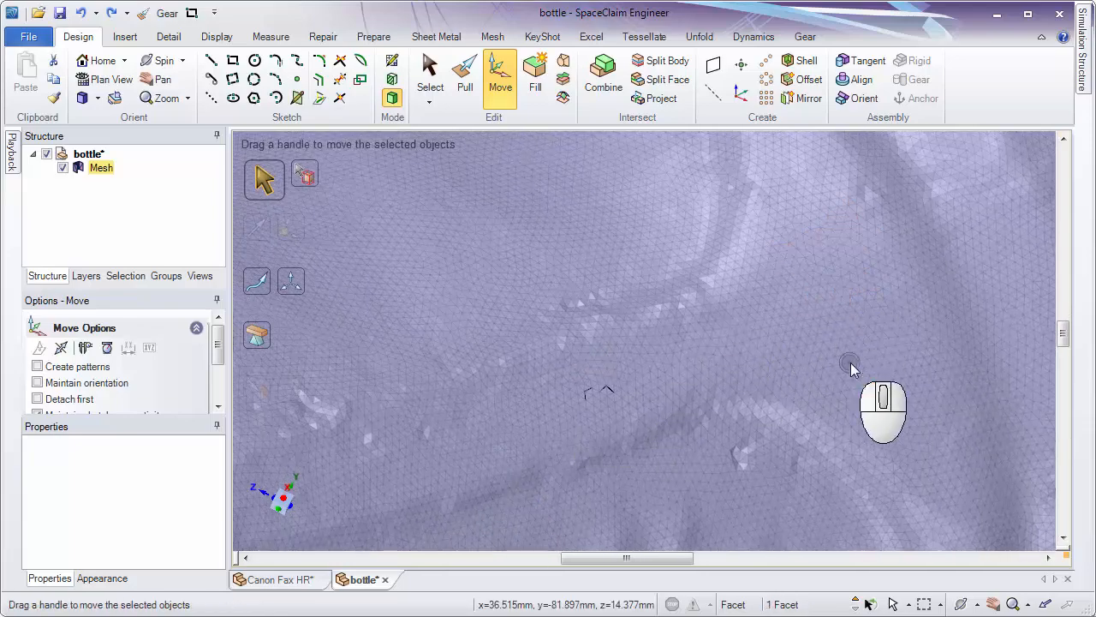
left_click(925, 313)
middle_click_drag(744, 372, 733, 239, "ctrl")
middle_click_drag(734, 240, 697, 281)
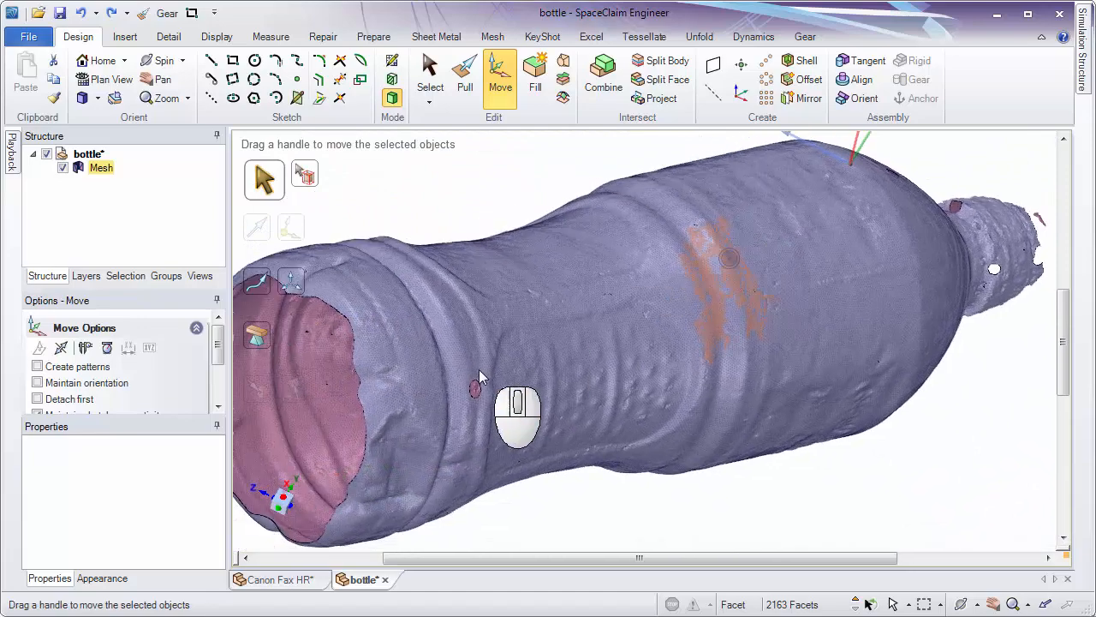
Select facet patches on the bottle's rings near its open end and the small hole.
left_click(425, 354)
middle_click_drag(413, 352, 427, 464, "ctrl")
left_click(470, 419)
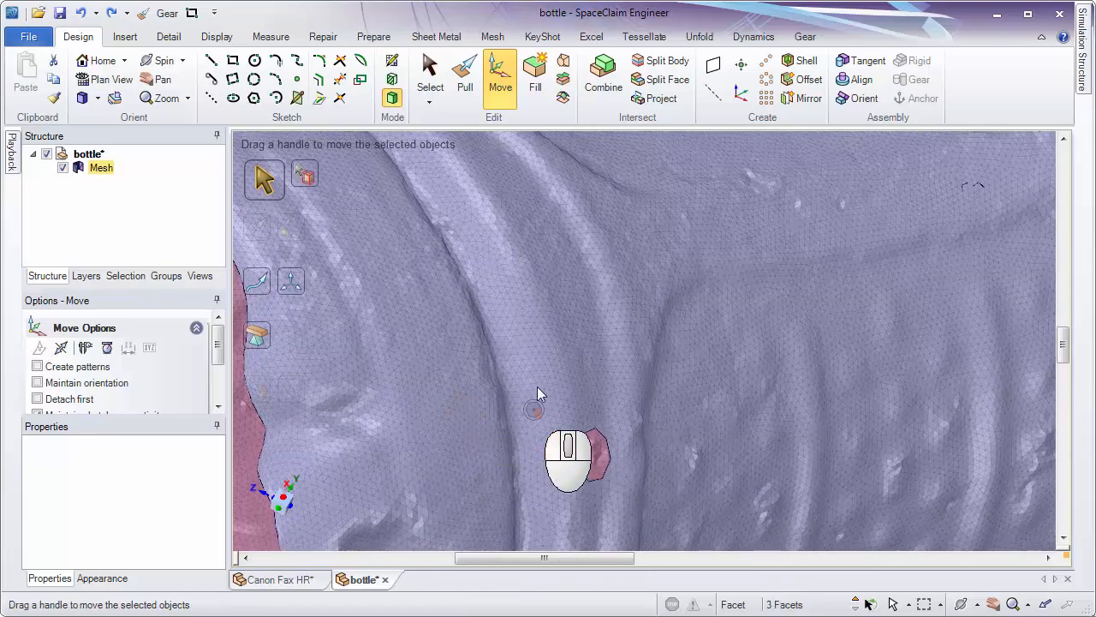
middle_click_drag(604, 338, 495, 303, "ctrl")
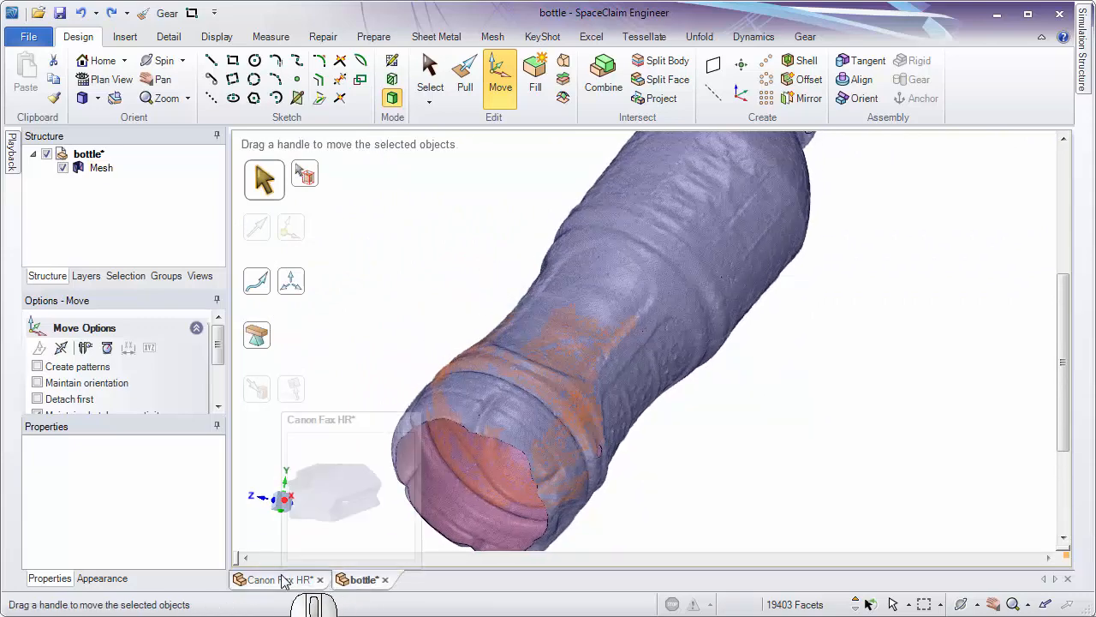
Return to the Canon Fax HR document, start Orient Mesh, and preview the best-fit planes and cylinder on the mesh surfaces.
left_click(284, 579)
mouse_move(863, 188)
middle_mouse_down("ctrl")
mouse_move(856, 171)
mouse_move(857, 207)
middle_mouse_up("ctrl")
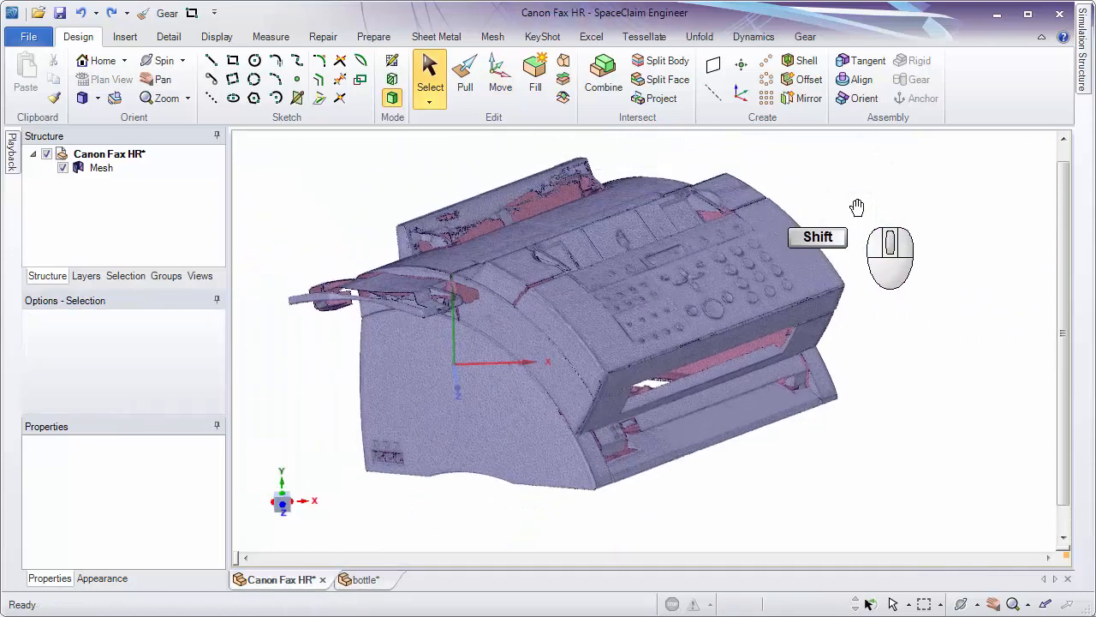
left_click(374, 41)
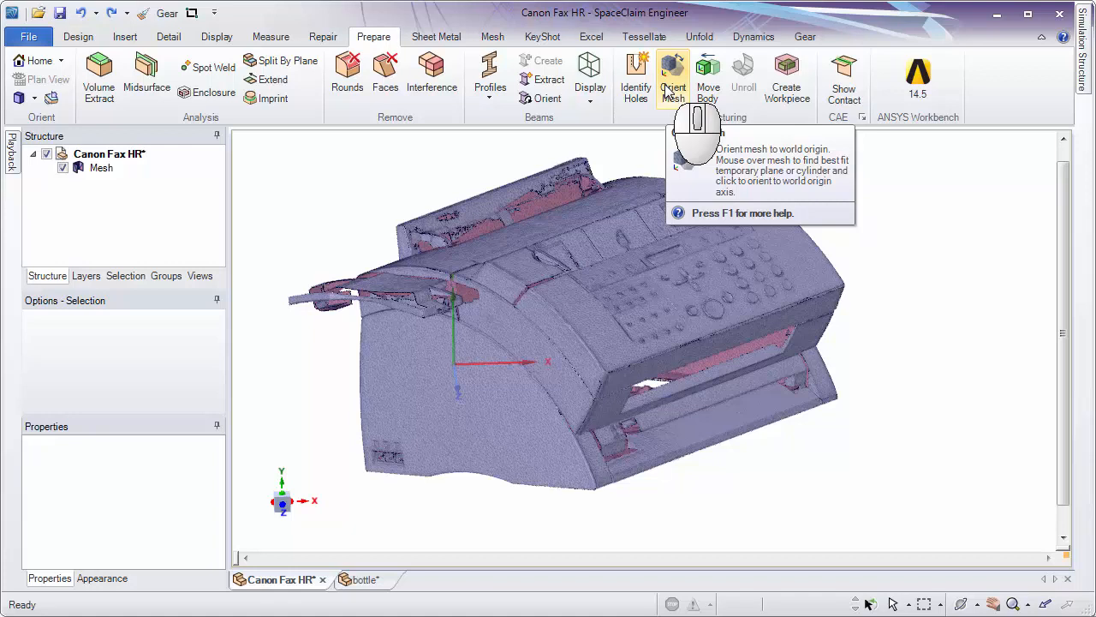
left_click(669, 93)
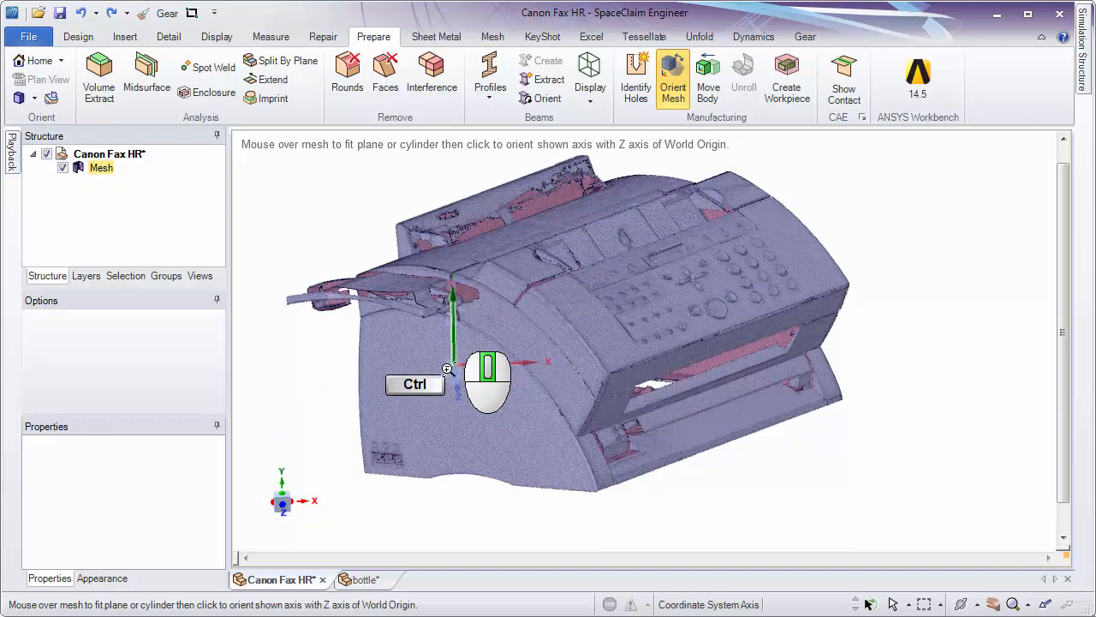
scroll(444, 348, "up", 4, "ctrl")
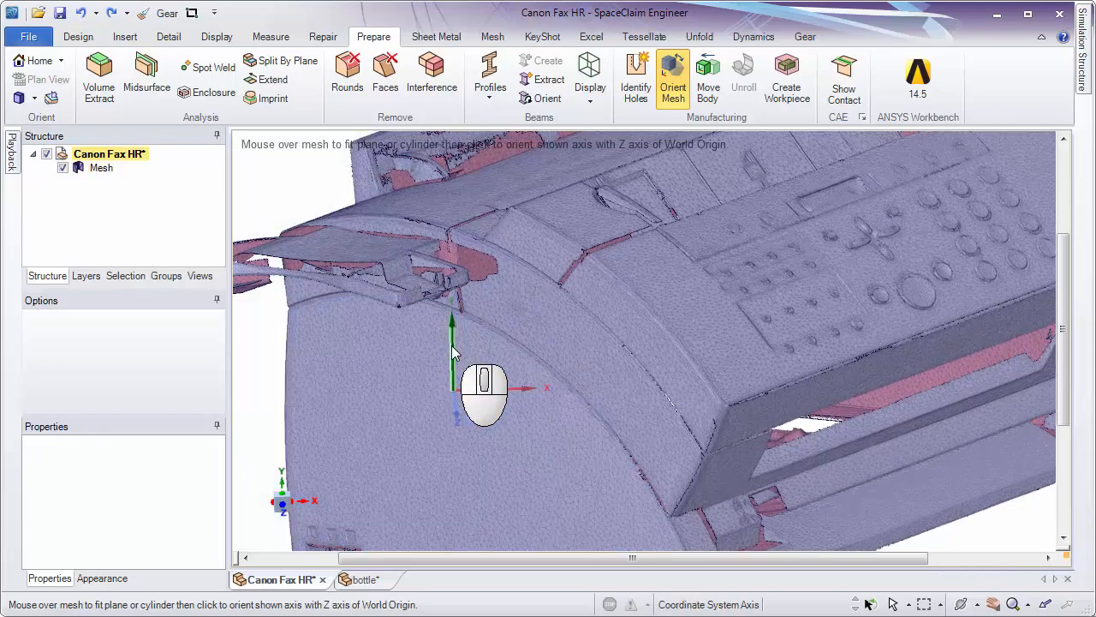
scroll(599, 389, "down", 3, "ctrl")
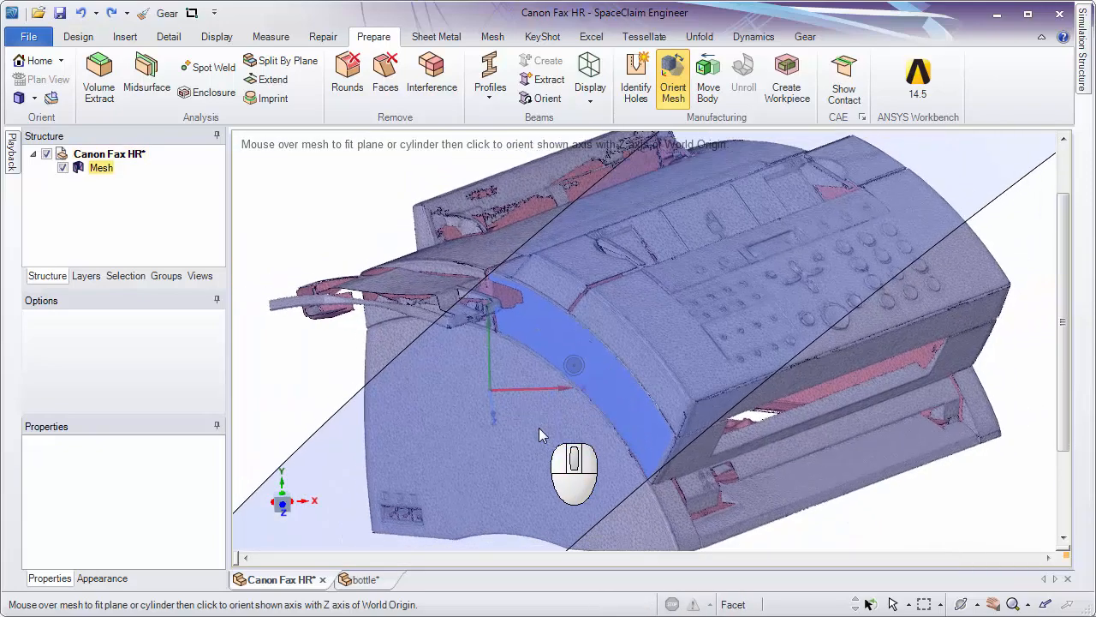
middle_click_drag(539, 428, 650, 449)
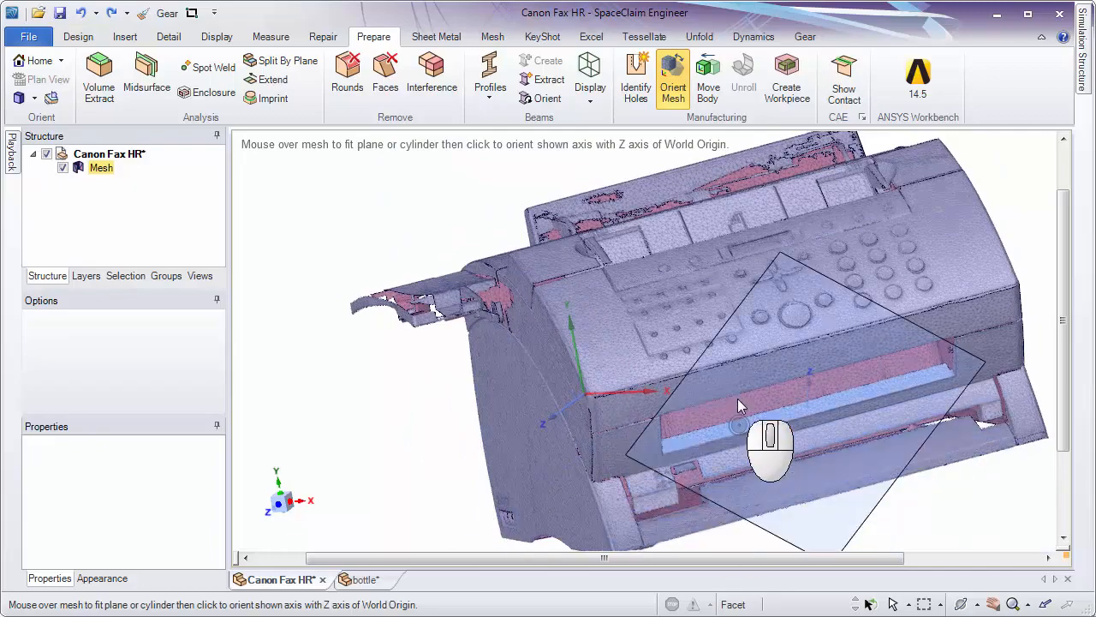
mouse_move(737, 398)
middle_mouse_down()
mouse_move(796, 325)
mouse_move(835, 217)
mouse_move(755, 321)
mouse_move(763, 367)
mouse_move(734, 374)
mouse_move(735, 391)
mouse_move(724, 367)
mouse_move(744, 375)
mouse_move(746, 395)
middle_mouse_up()
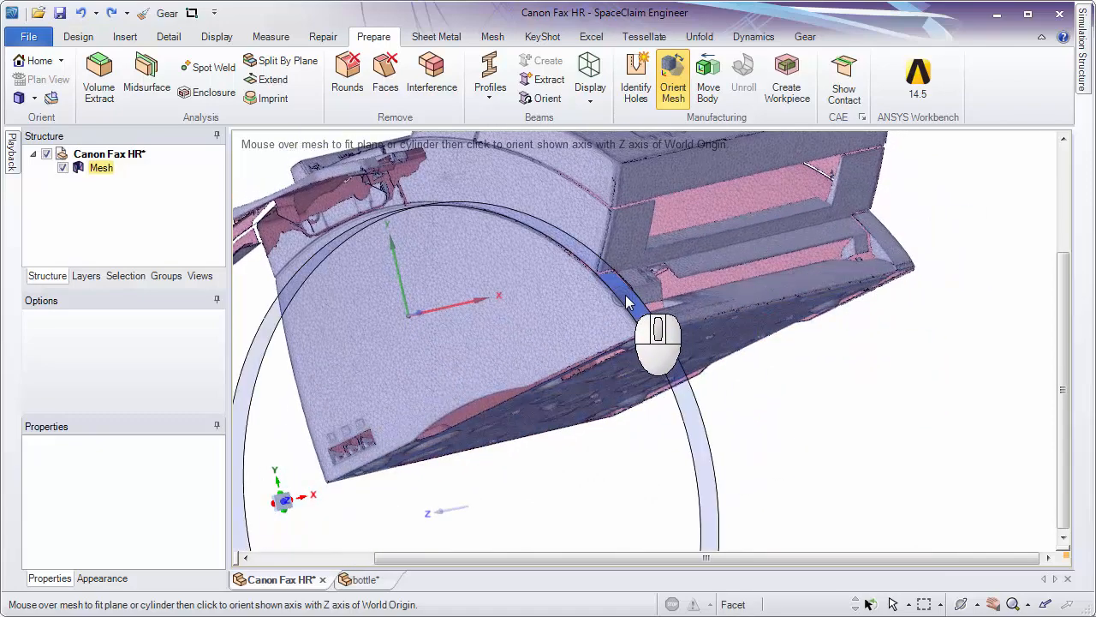
mouse_move(625, 301)
middle_mouse_down("ctrl")
mouse_move(621, 238)
mouse_move(621, 282)
middle_mouse_up("ctrl")
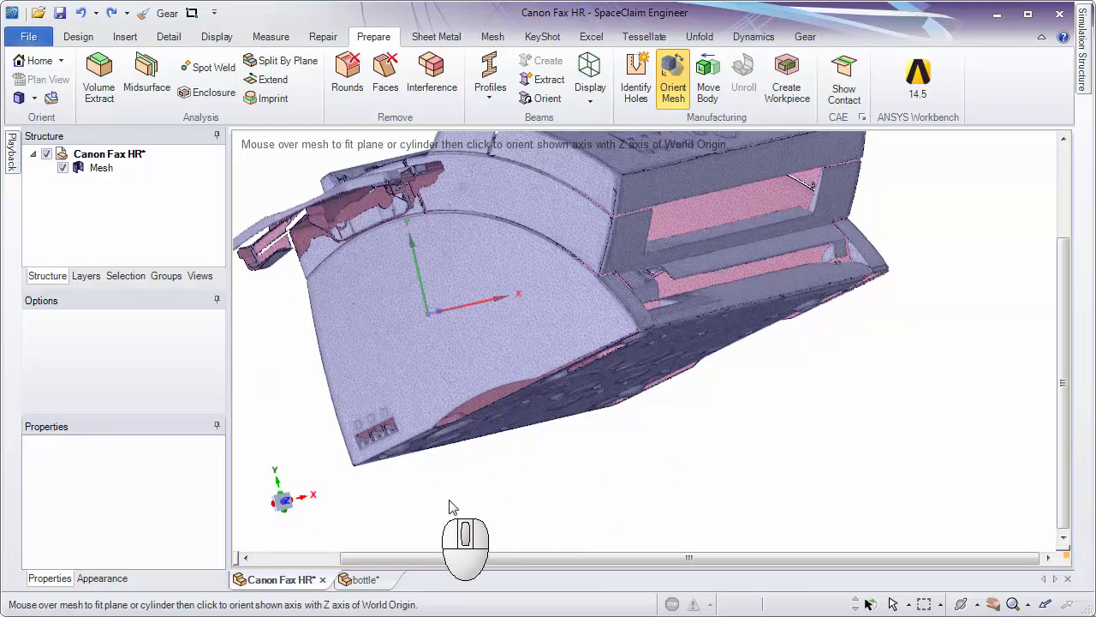
Try to align the cylinder fitted to the fax mesh's narrow curved front strip with the World Origin's Z axis and inspect the orientation.
left_click(626, 297)
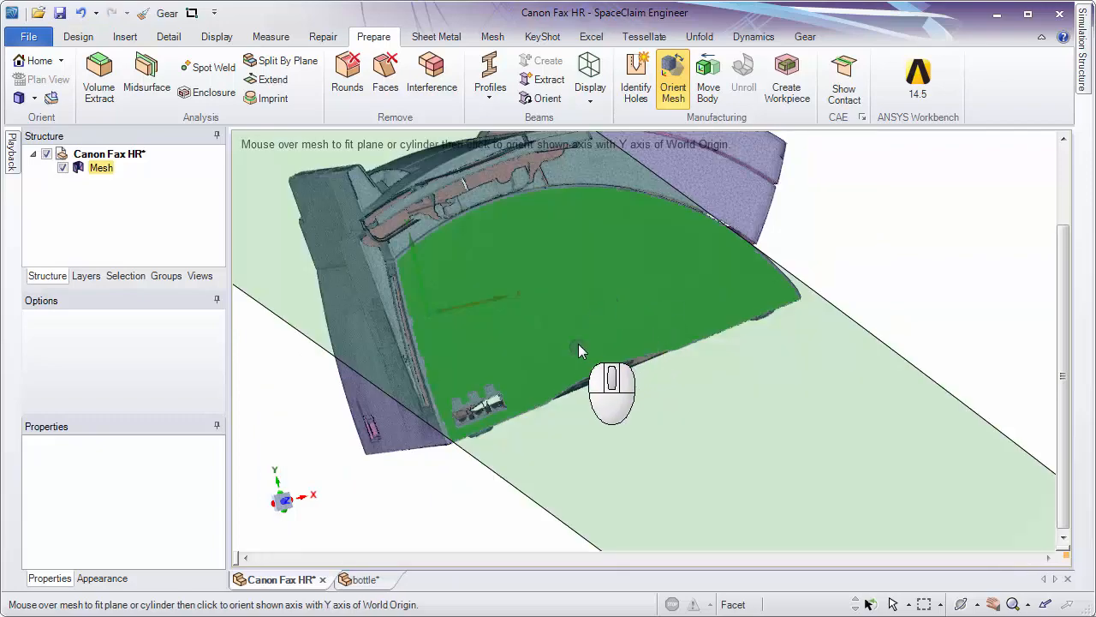
key("ctrl")
key("shift")
middle_click_drag(558, 310, 454, 428)
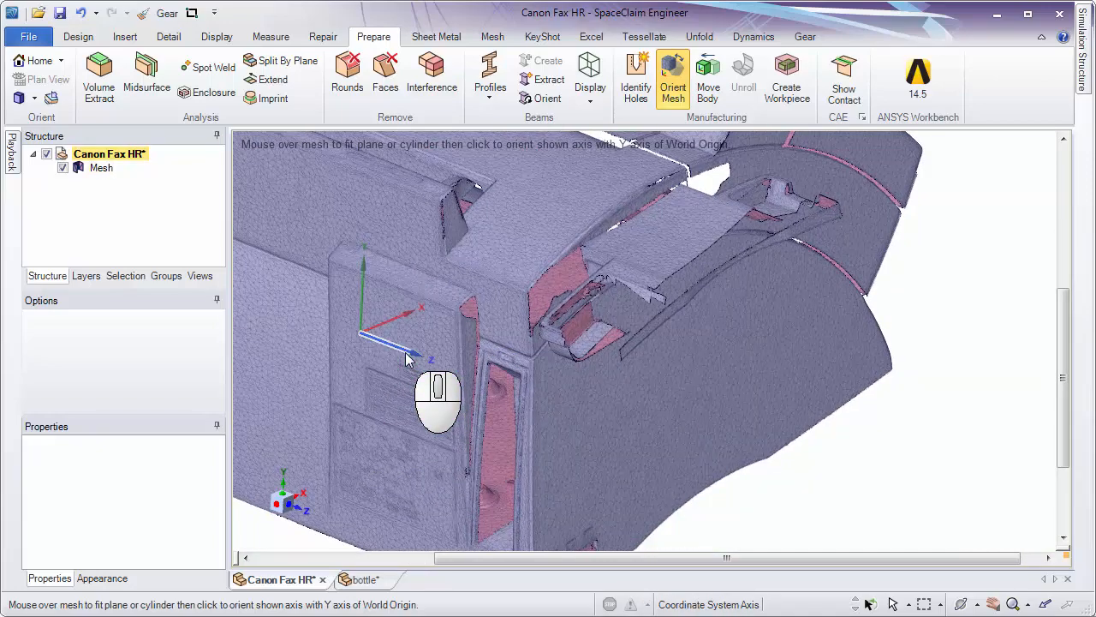
middle_click_drag(406, 353, 385, 299, "ctrl")
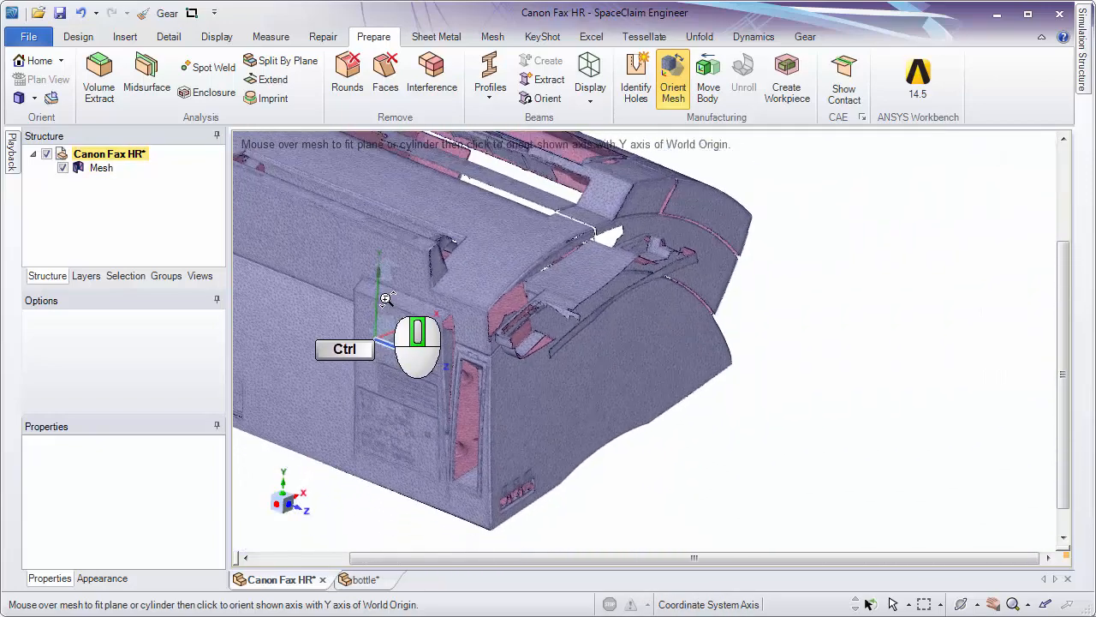
left_click(656, 280)
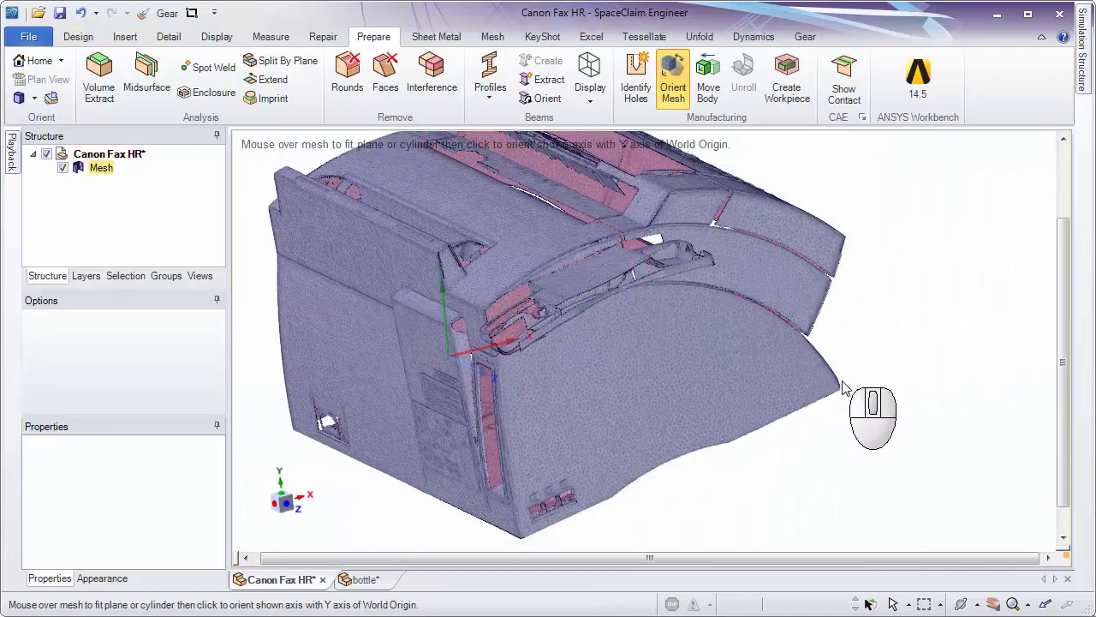
middle_click_drag(531, 374, 769, 457)
left_click(666, 451)
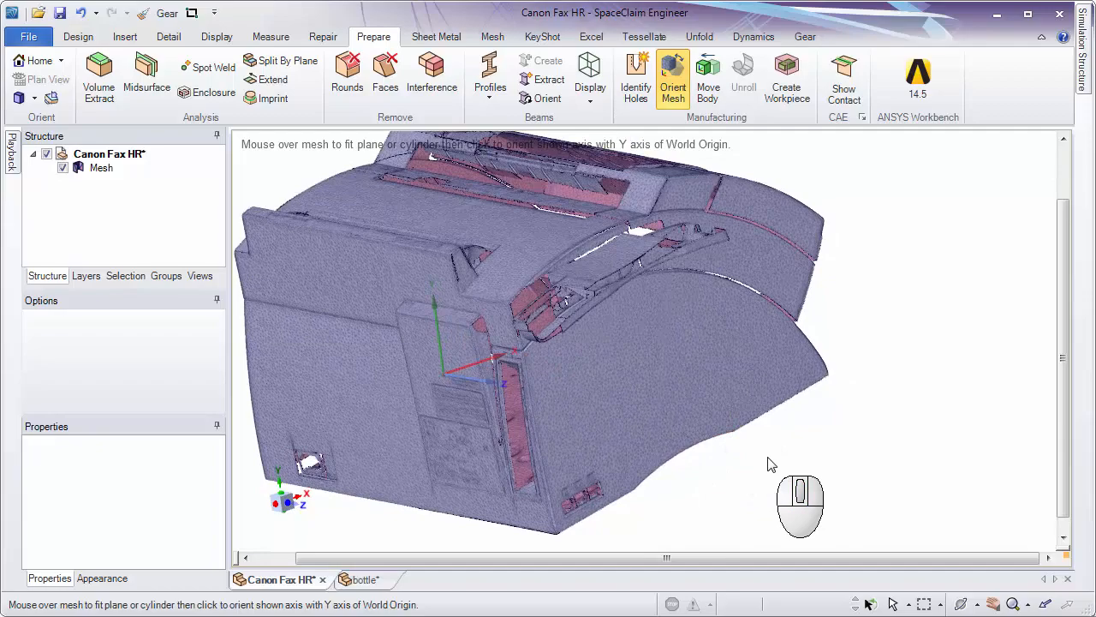
middle_click_drag(501, 428, 589, 464)
left_click(589, 464)
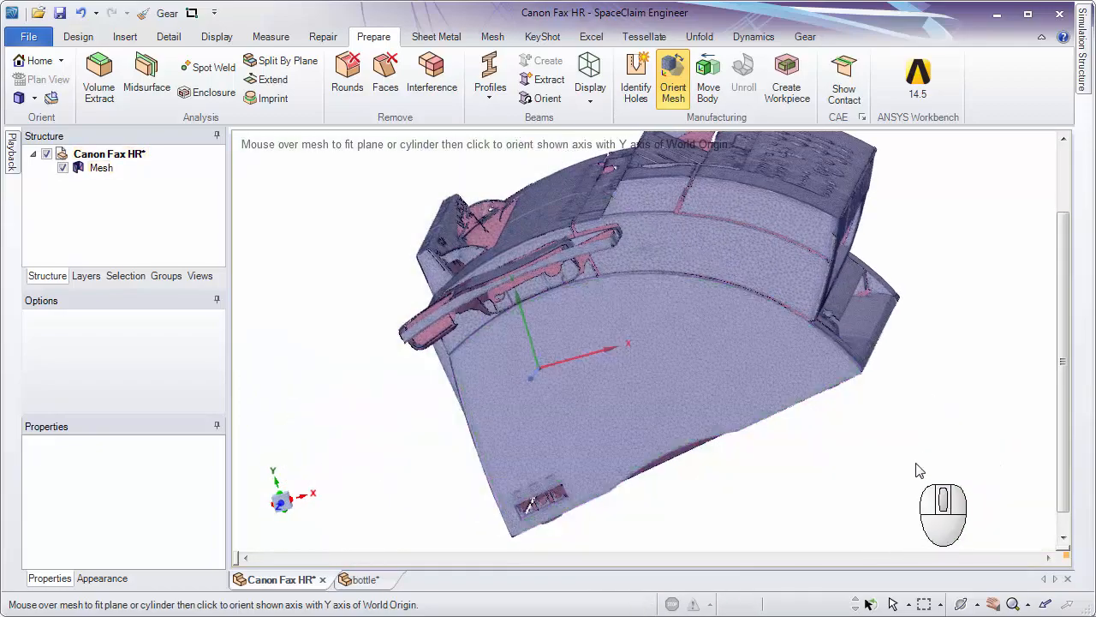
right_click_drag(918, 470, 797, 465)
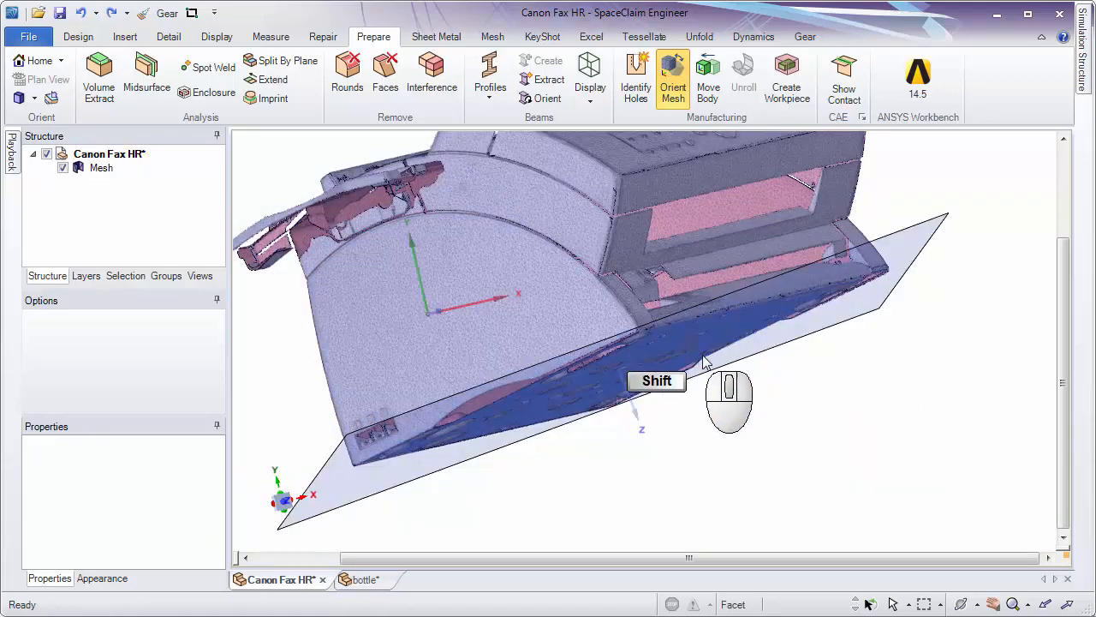
Align the plane fitted to the fax mesh's underside with the World Origin's Z axis and inspect the new orientation.
mouse_move(710, 367)
middle_mouse_down("shift")
mouse_move(725, 343)
mouse_move(702, 369)
middle_mouse_up("shift")
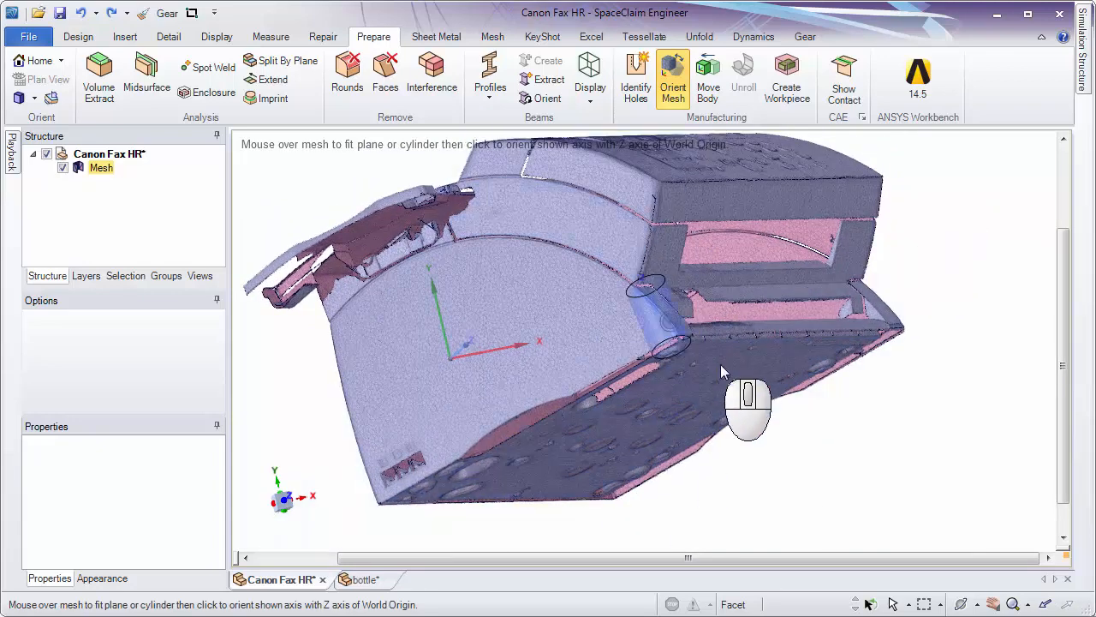
middle_click_drag(702, 370, 683, 309)
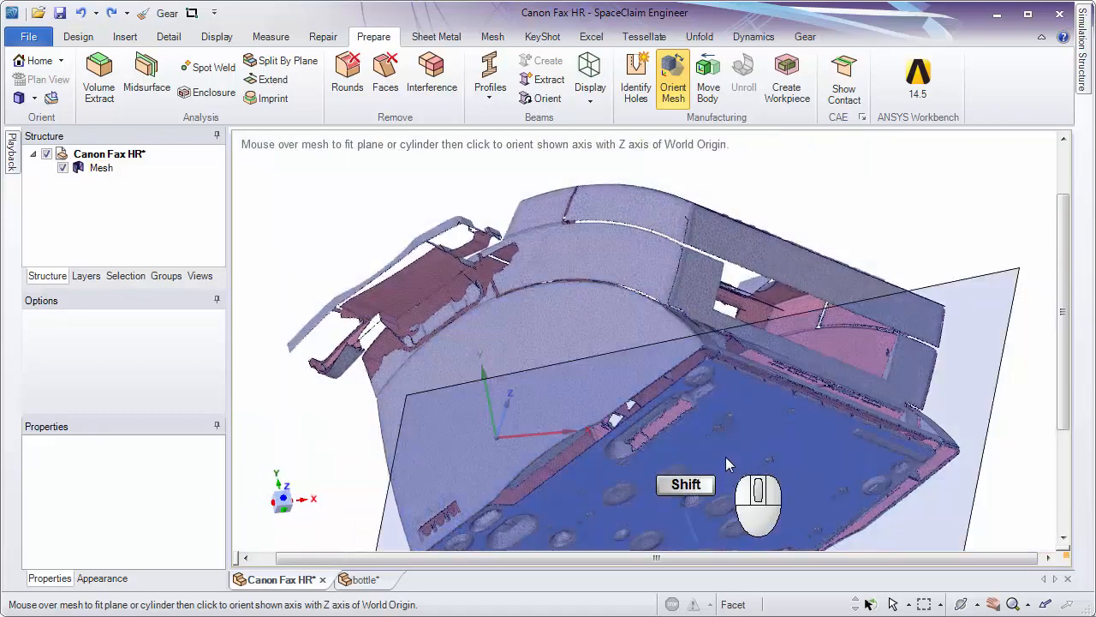
middle_click_drag(726, 456, 710, 266, "shift")
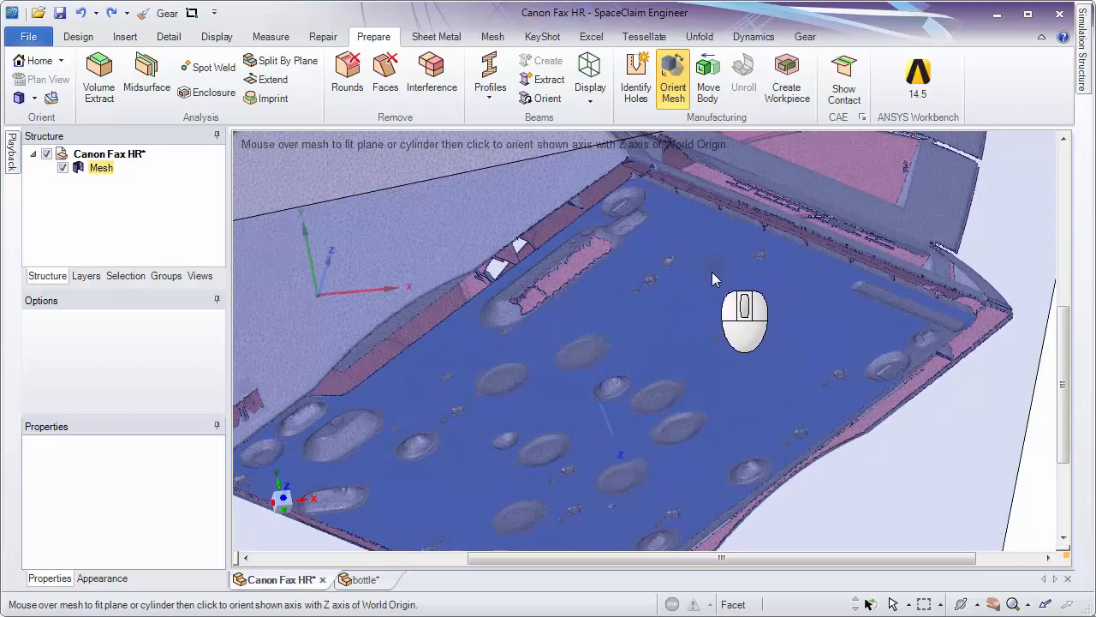
left_click(711, 271)
middle_click_drag(712, 242, 702, 301, "ctrl")
middle_click_drag(702, 301, 805, 460)
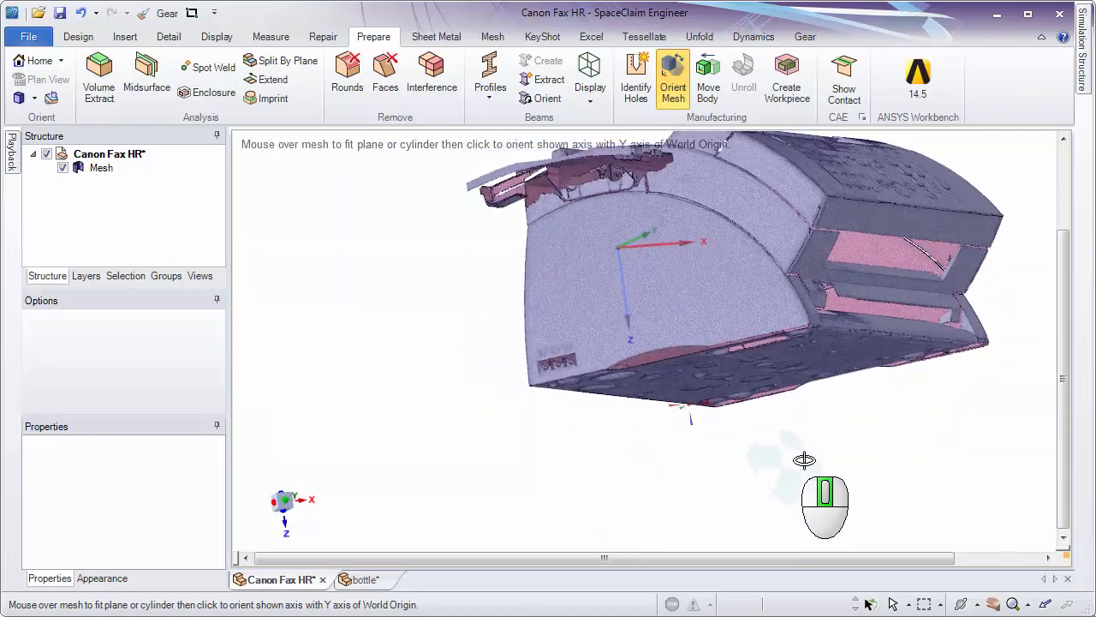
Examine the Y-axis plane and cylinder previews on the fax mesh and view the mesh along the Z axis.
left_click(654, 285)
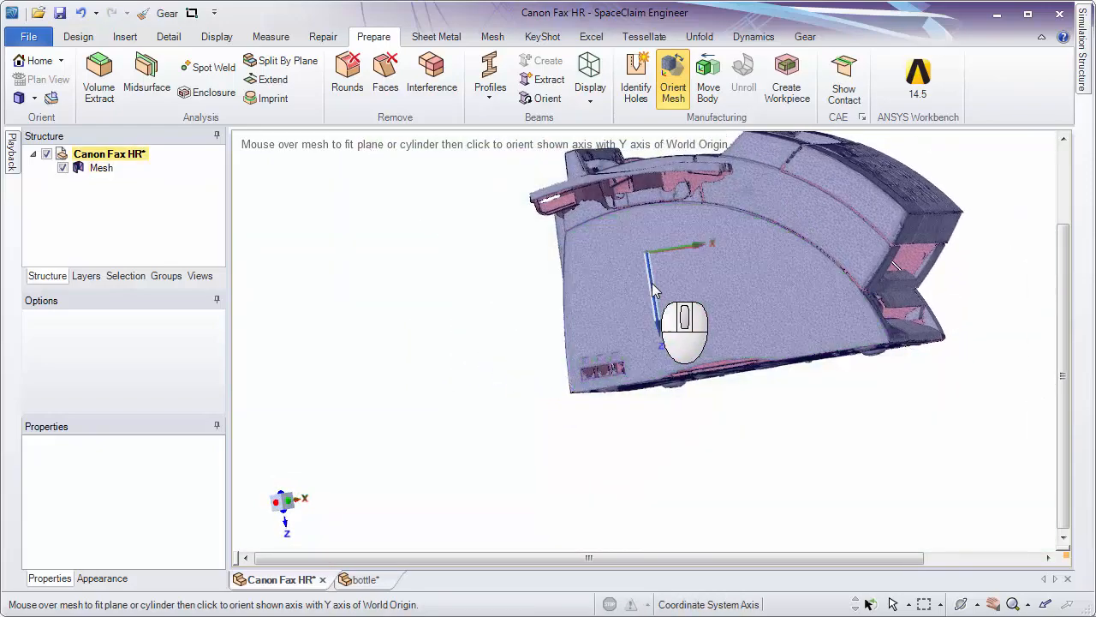
middle_click_drag(664, 277, 598, 316, "ctrl")
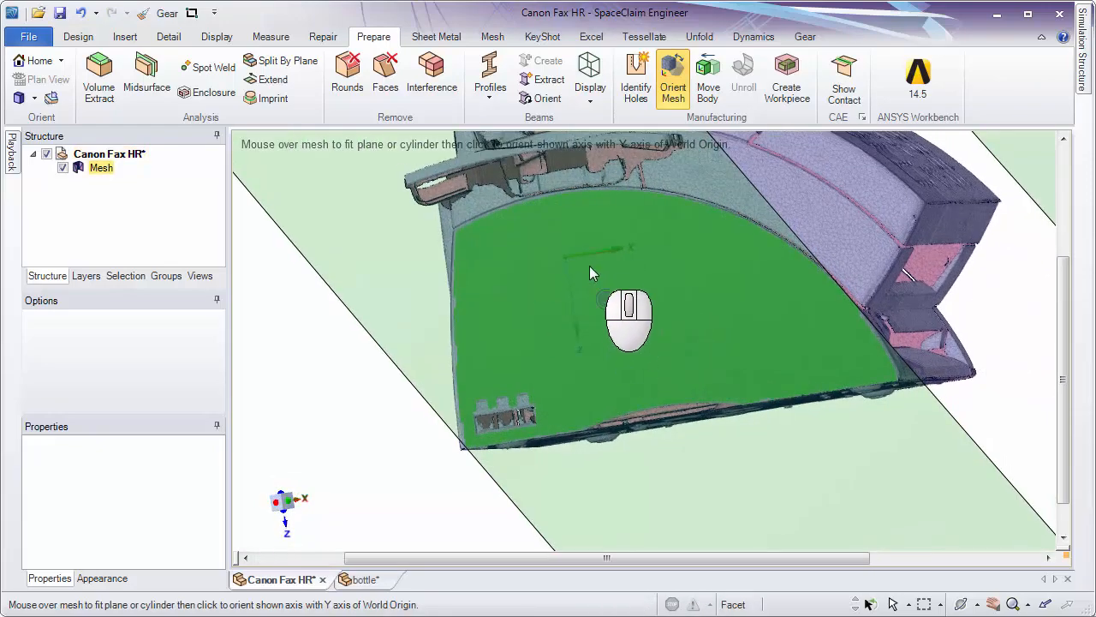
middle_click_drag(704, 414, 580, 364)
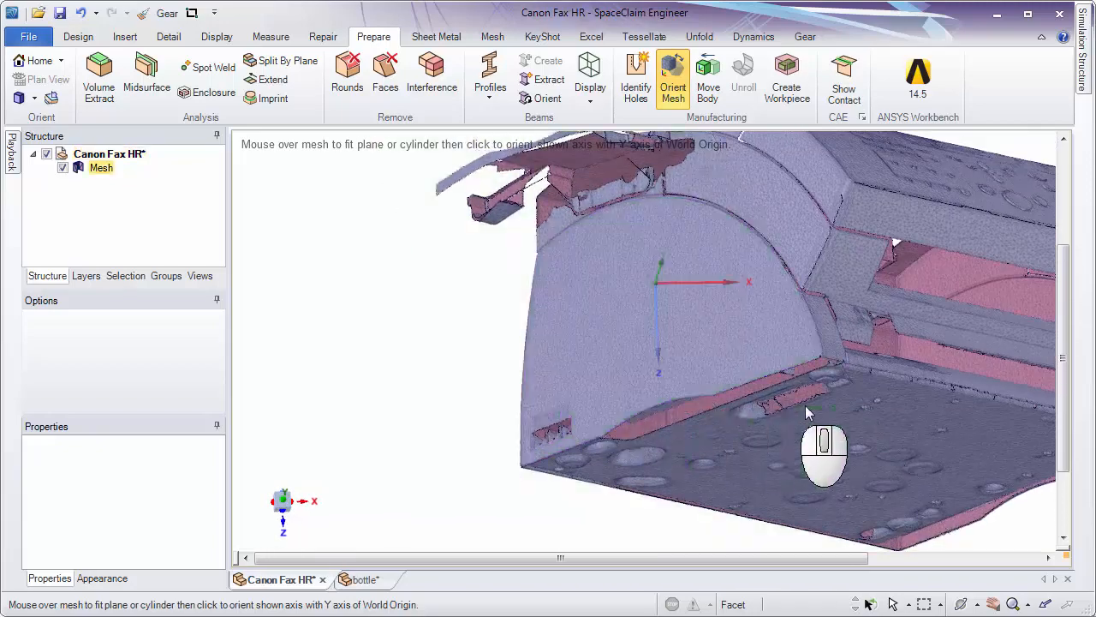
middle_click_drag(861, 404, 358, 287)
middle_click_drag(339, 185, 304, 311, "shift")
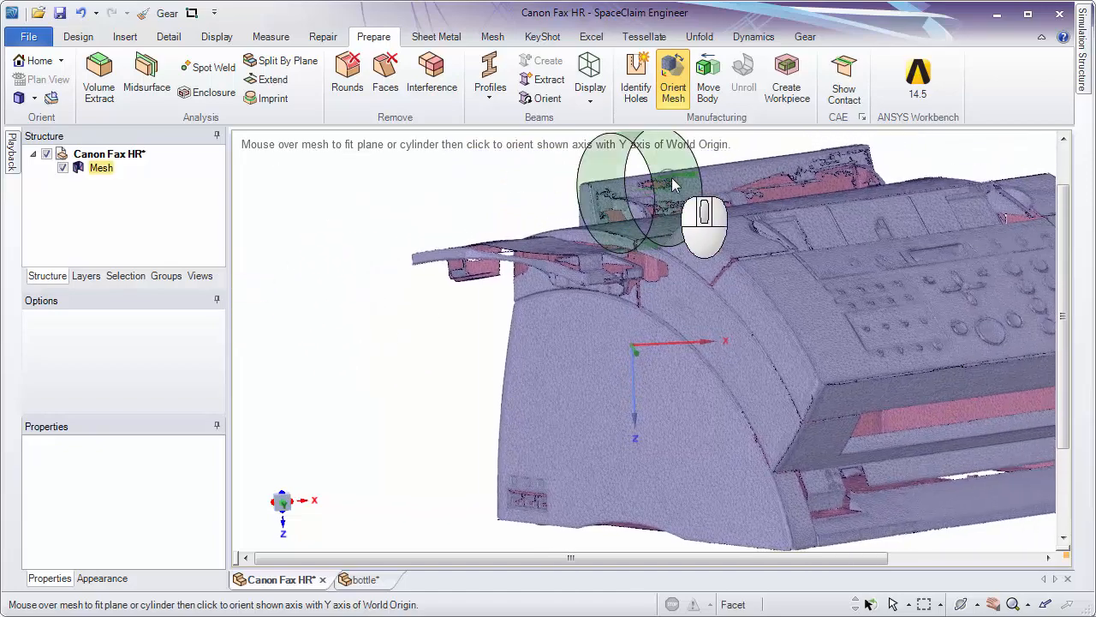
middle_click_drag(582, 445, 300, 453)
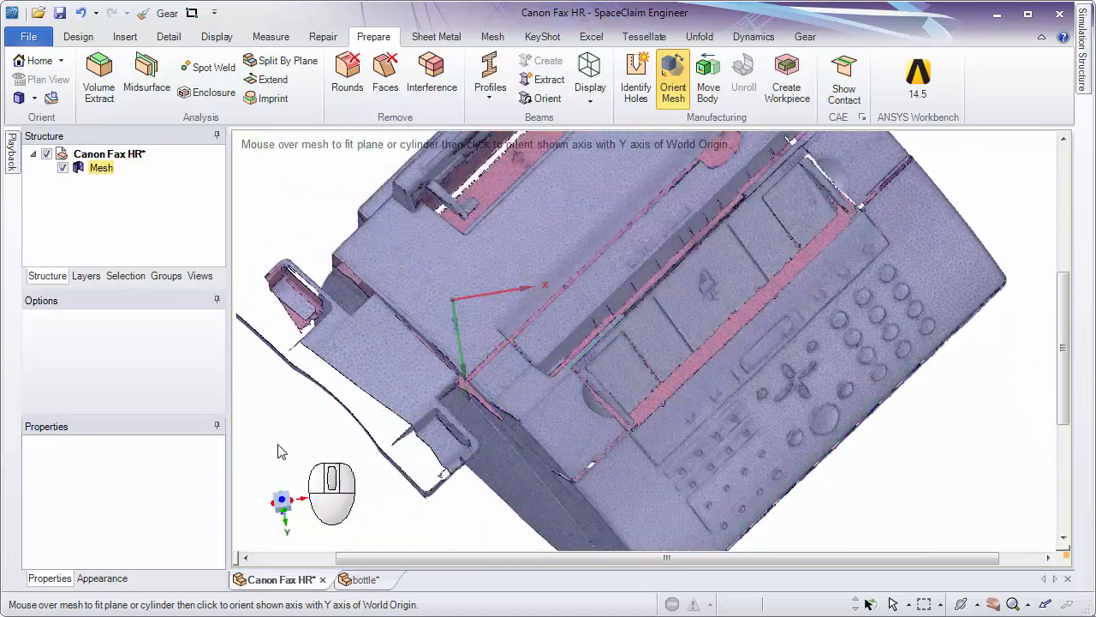
left_click(283, 504)
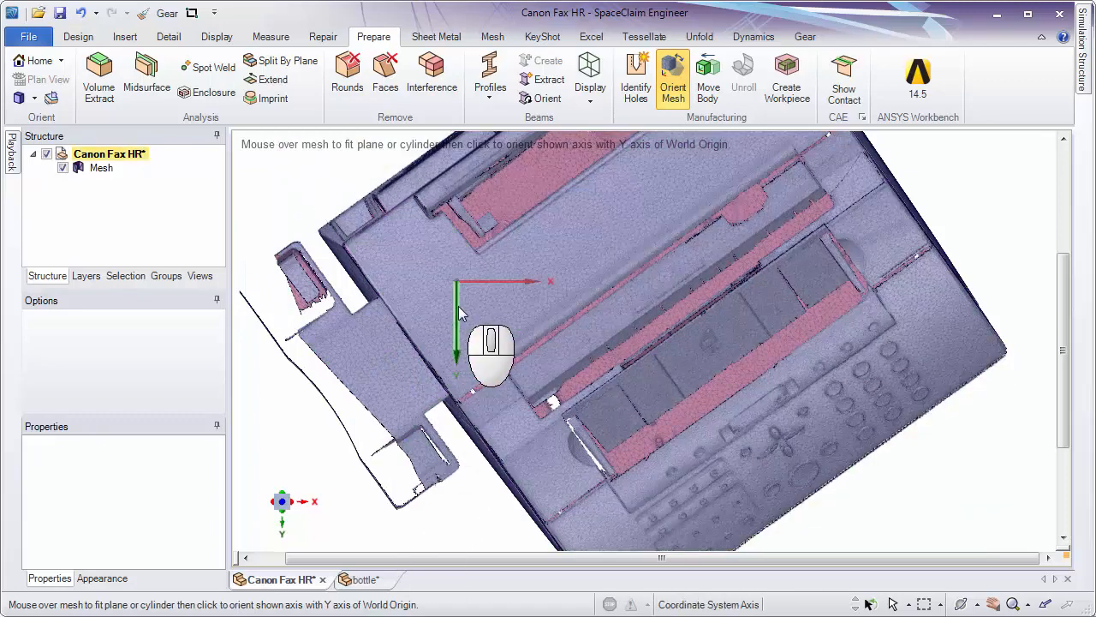
Try to align the cylinder fitted to the mesh's curved top with the World Origin's Y axis, and undo that alignment.
middle_click_drag(484, 329, 481, 219)
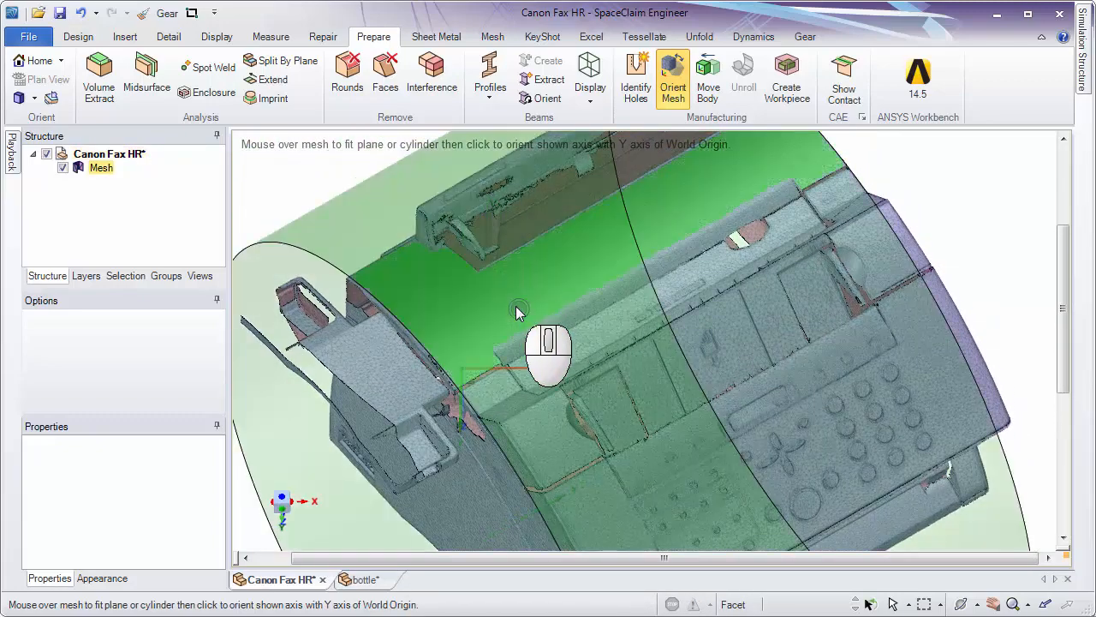
middle_click_drag(493, 308, 531, 297)
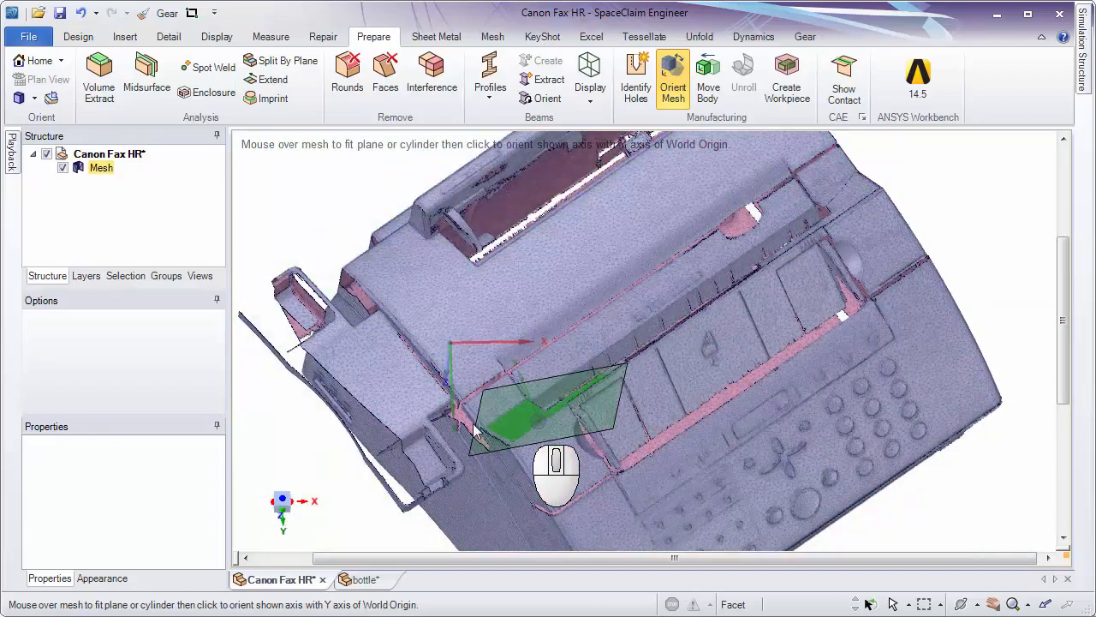
left_click(504, 286)
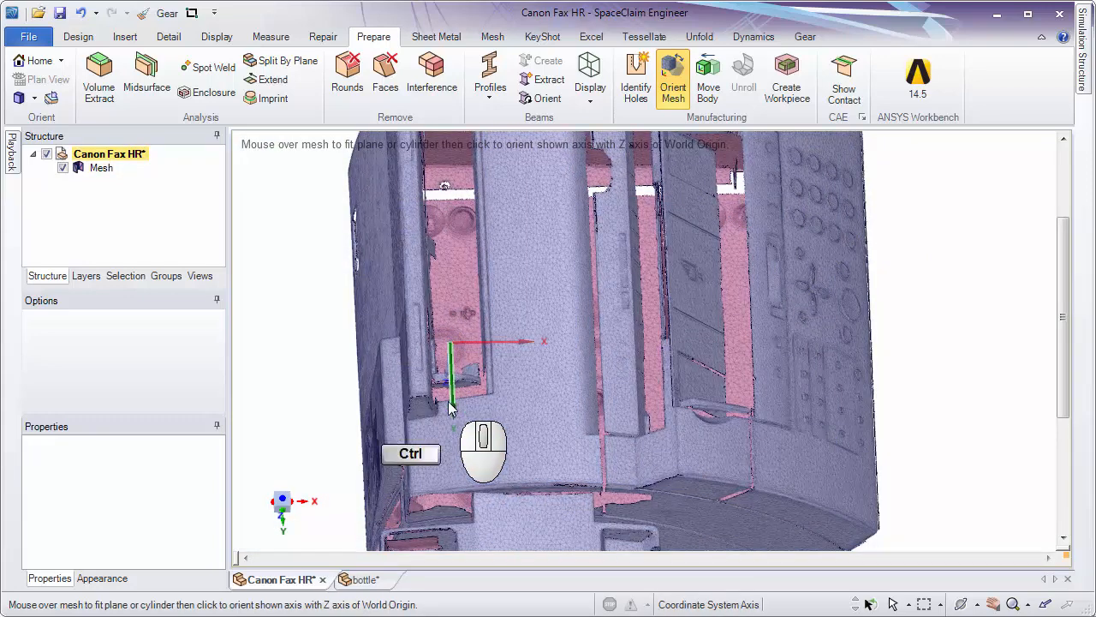
key("ctrl+z")
Align the plane fitted to the fax mesh's front face with the World Origin's Y axis.
middle_click_drag(629, 411, 583, 287, "shift")
middle_click_drag(582, 287, 589, 171)
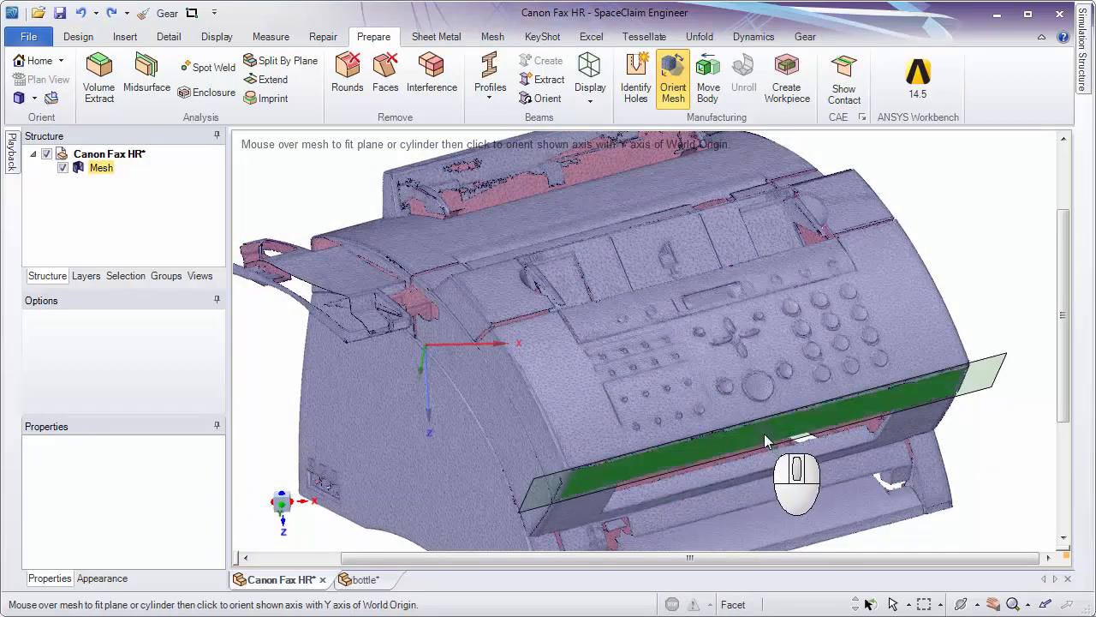
left_click(764, 433)
middle_click_drag(501, 389, 684, 274)
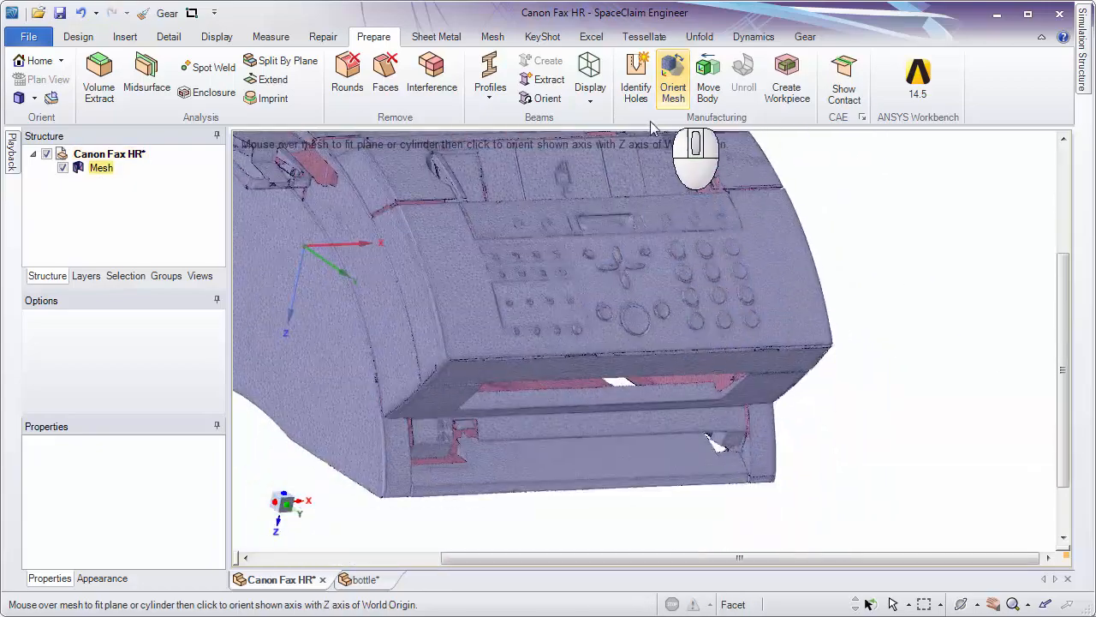
Examine the fits on the underside and curved front strip, and check the mesh's orientation against the axes from several sides.
mouse_move(591, 344)
middle_mouse_down("ctrl")
mouse_move(599, 297)
mouse_move(604, 343)
middle_mouse_up("ctrl")
middle_click_drag(942, 357, 921, 218)
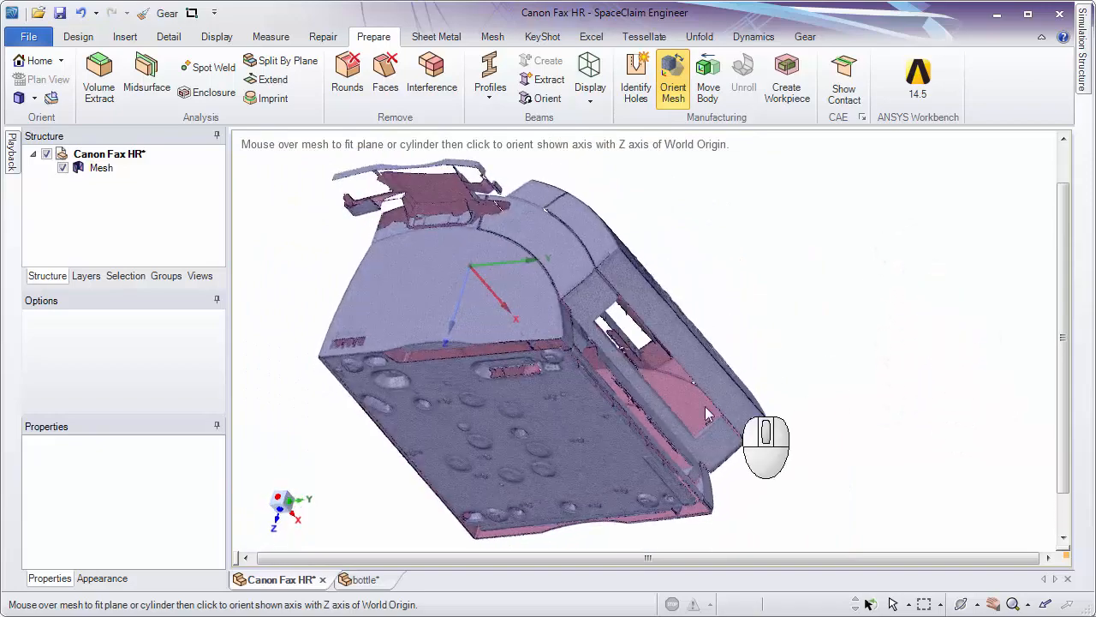
left_click(598, 447)
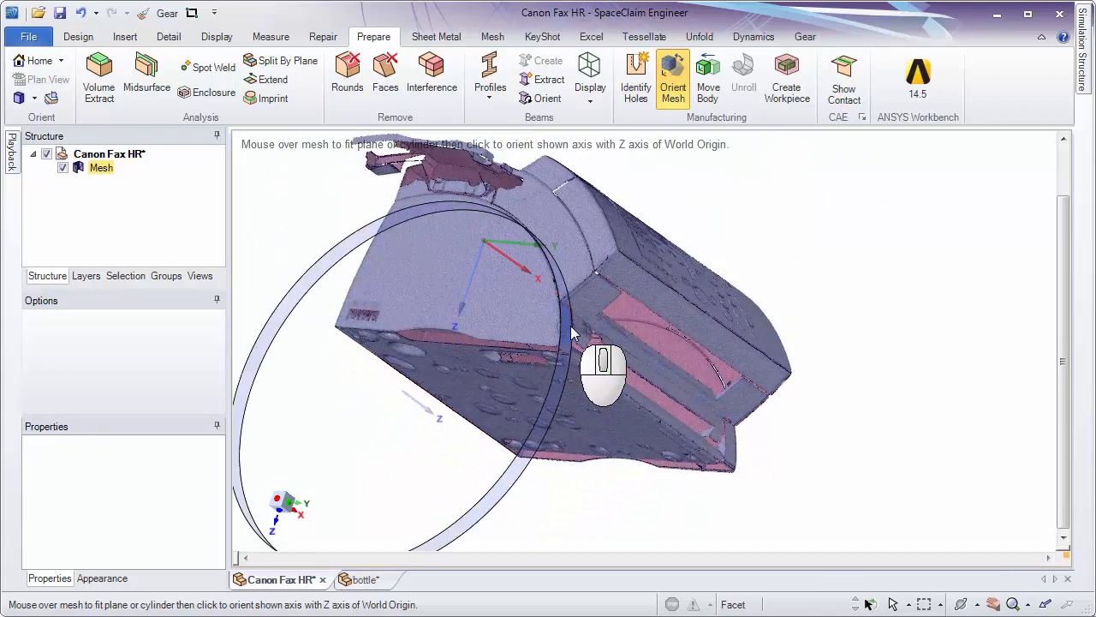
left_click(571, 326)
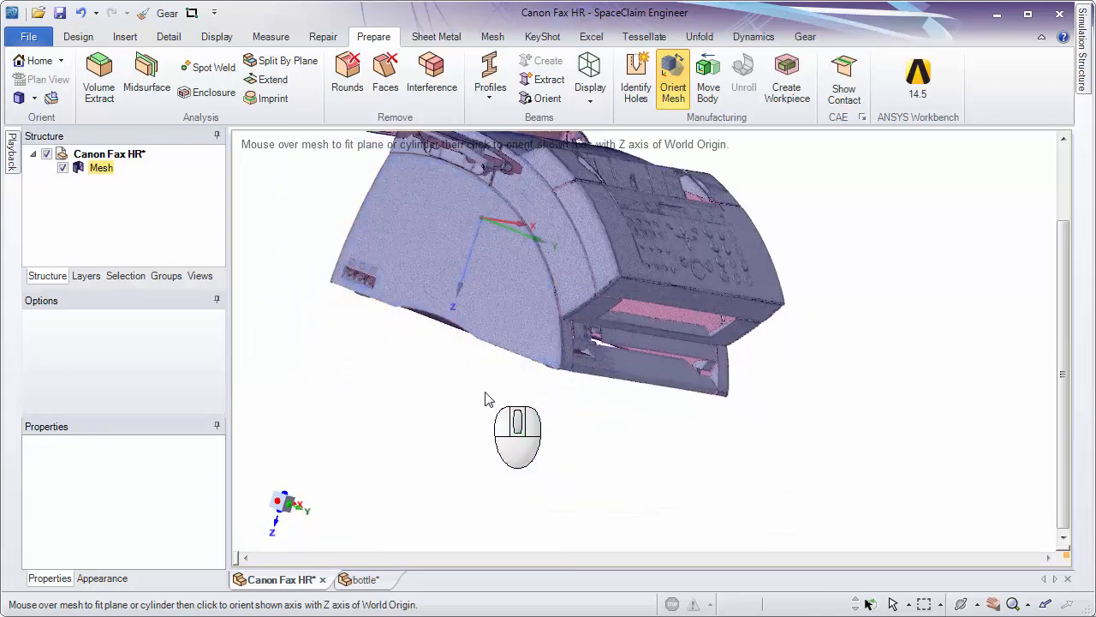
middle_click_drag(478, 380, 420, 170, "shift")
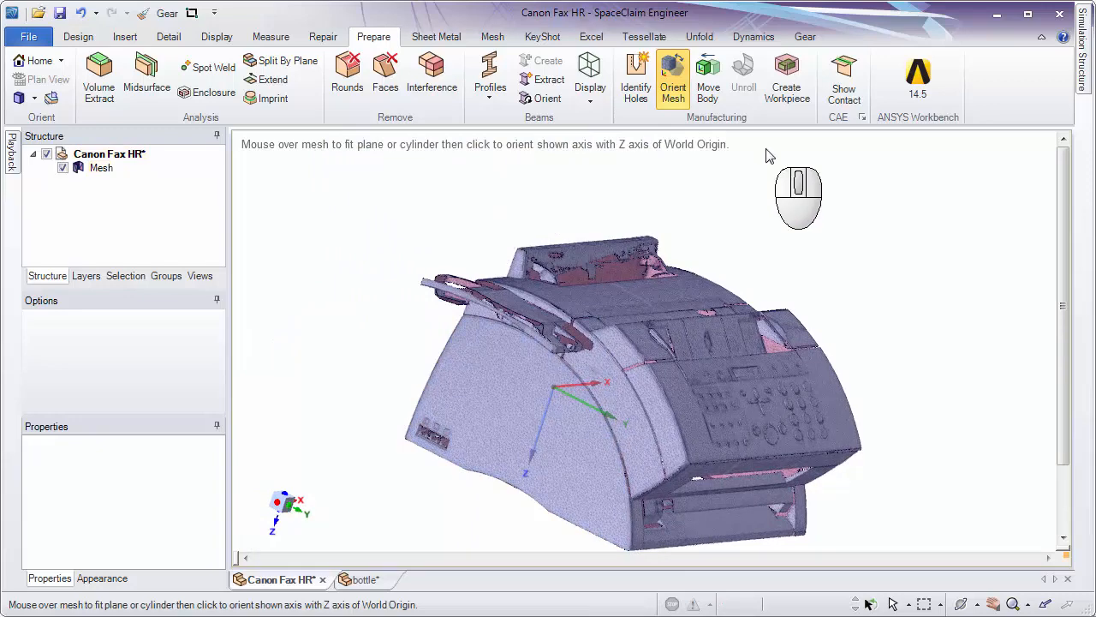
middle_click_drag(788, 213, 660, 175)
left_click(501, 384)
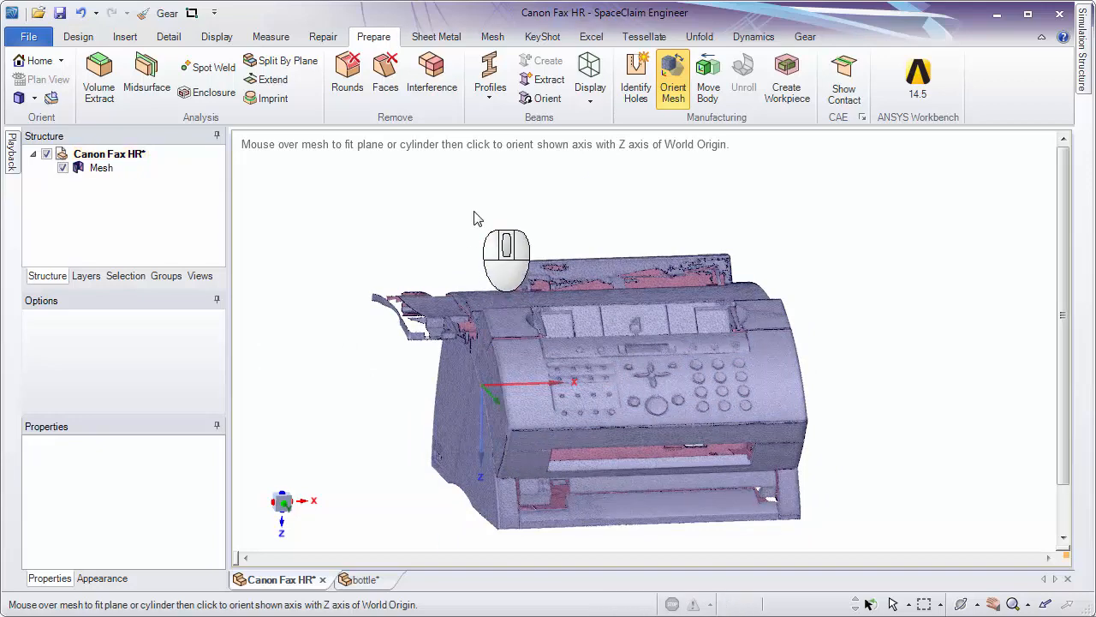
Start the Move tool, select the whole fax mesh, inspect its move handle from several angles, and clear the selection.
left_click(77, 36)
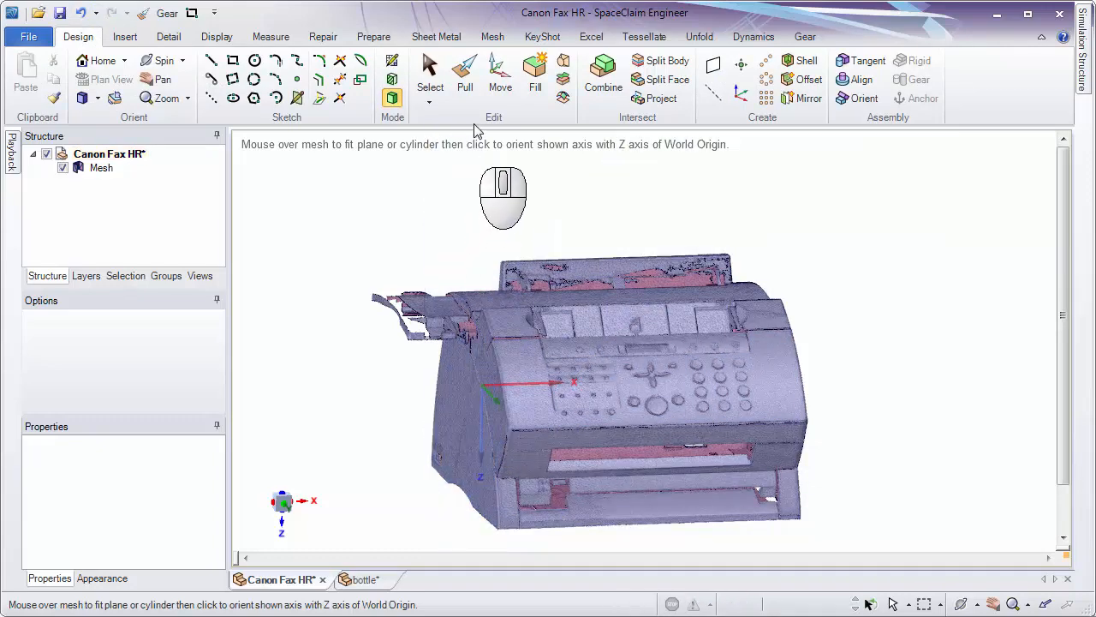
left_click(489, 84)
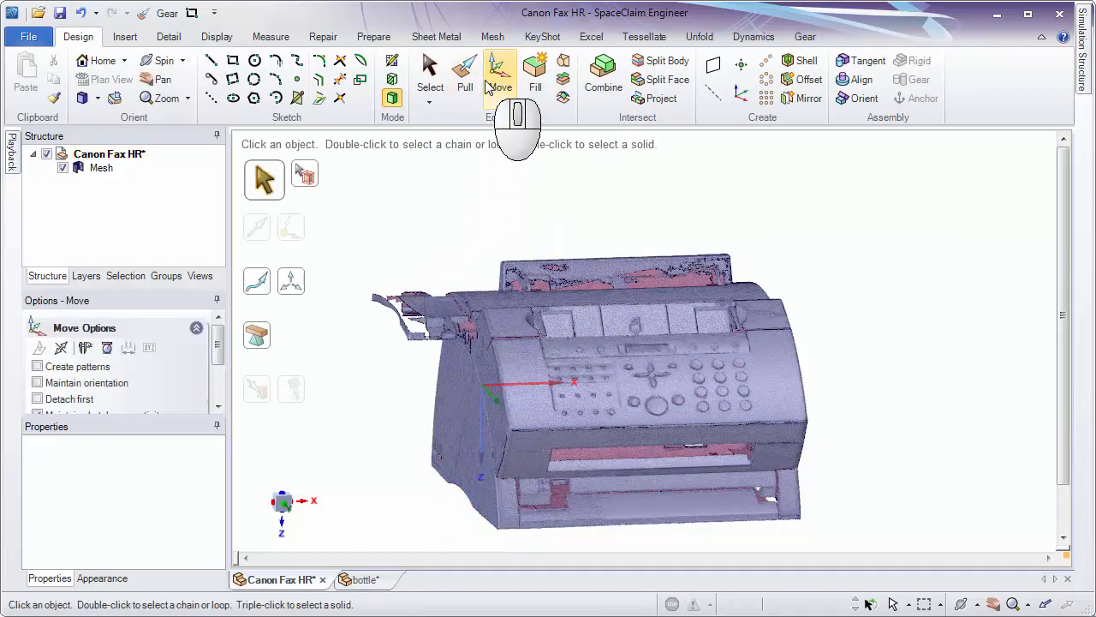
left_click(101, 167)
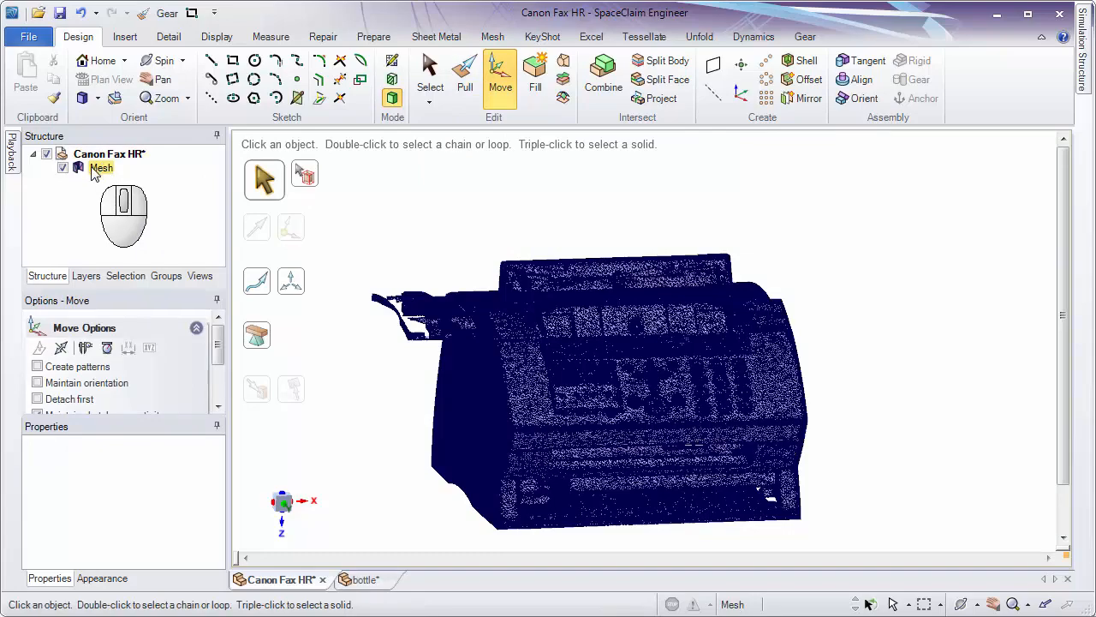
middle_click_drag(906, 314, 794, 220, "shift")
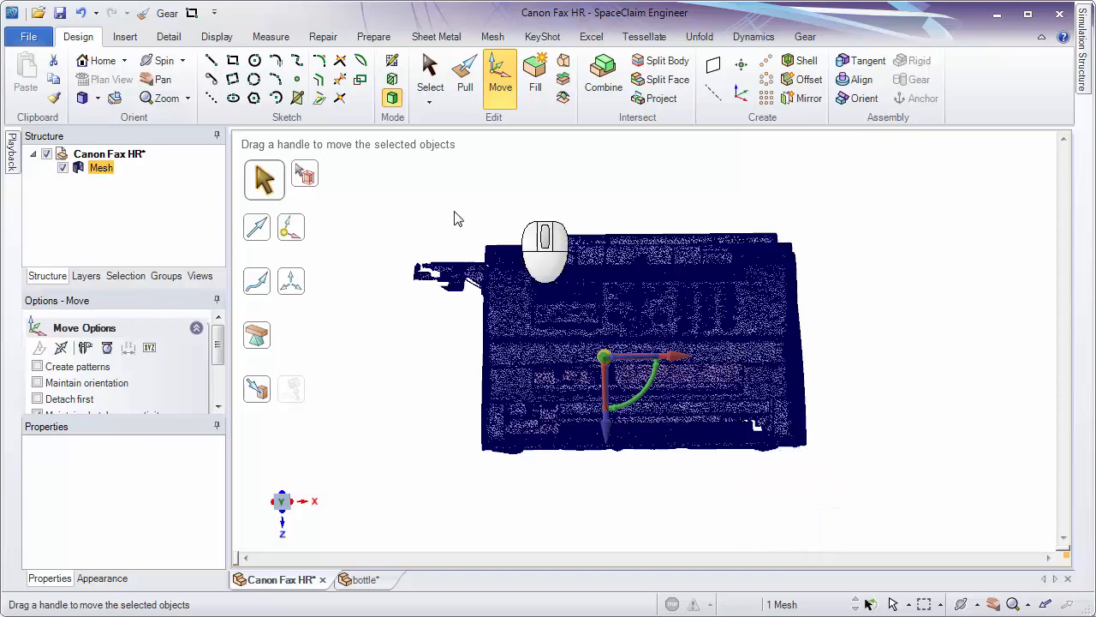
middle_click_drag(679, 465, 708, 471)
left_click(712, 483)
middle_click_drag(708, 470, 734, 420)
middle_click_drag(751, 354, 736, 302, "ctrl")
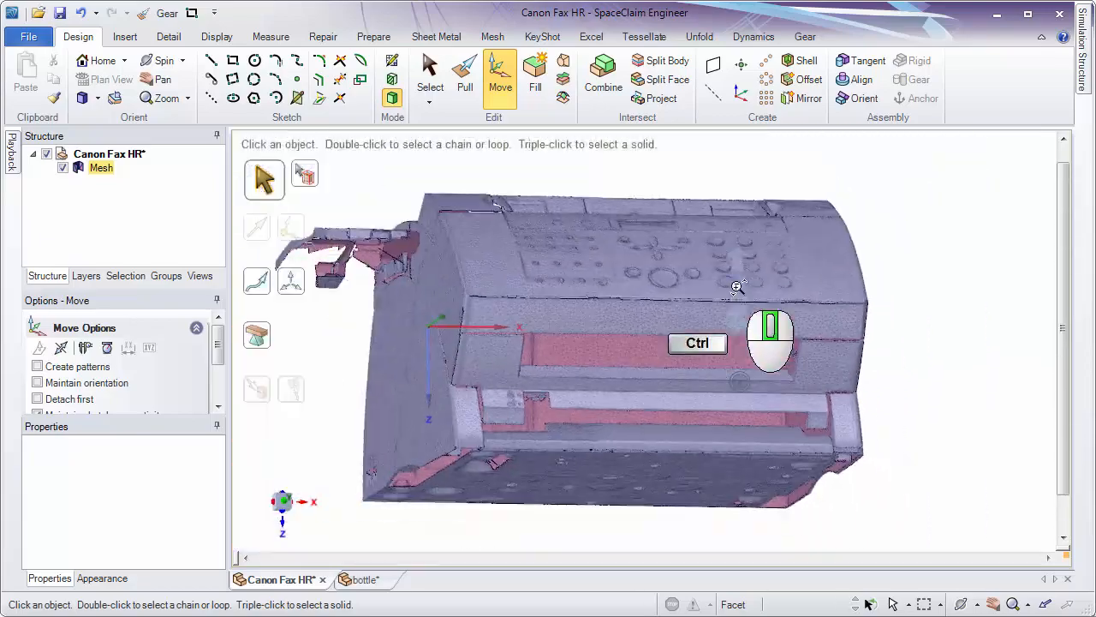
Move the whole fax mesh up to the World Origin using the Up To option, and inspect its new position.
left_click(101, 168)
middle_click_drag(634, 386, 536, 257)
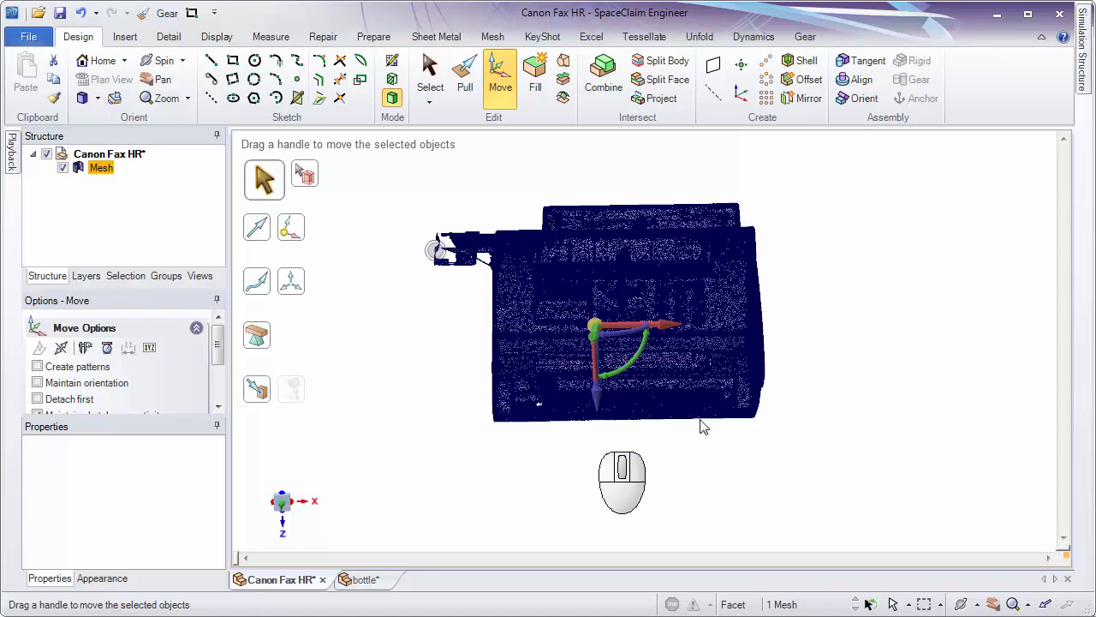
middle_click_drag(822, 318, 946, 358)
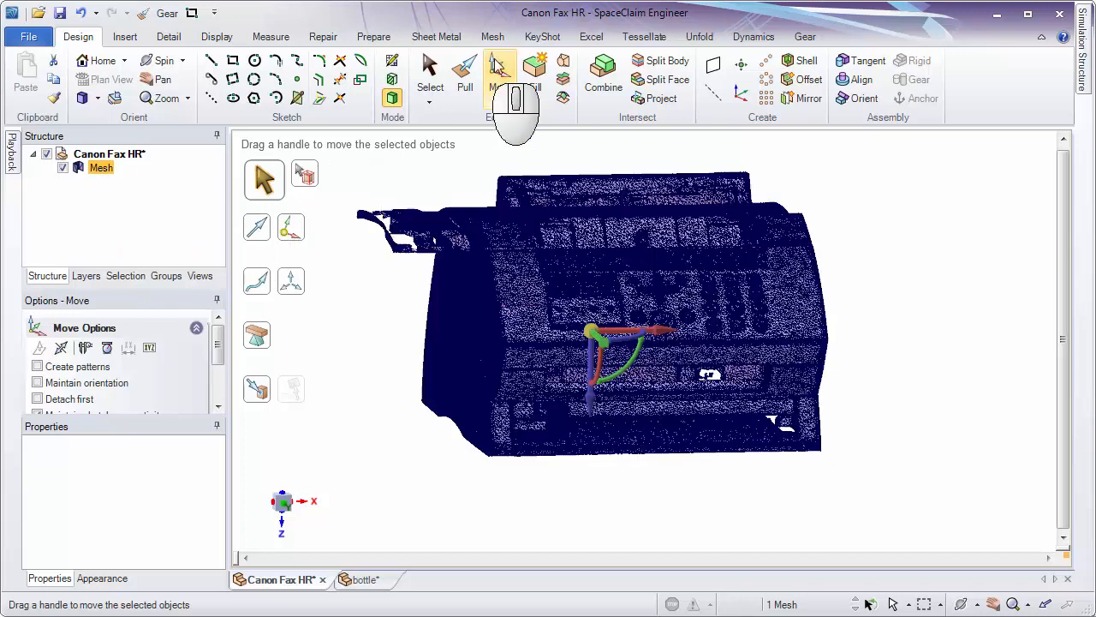
left_click(107, 169)
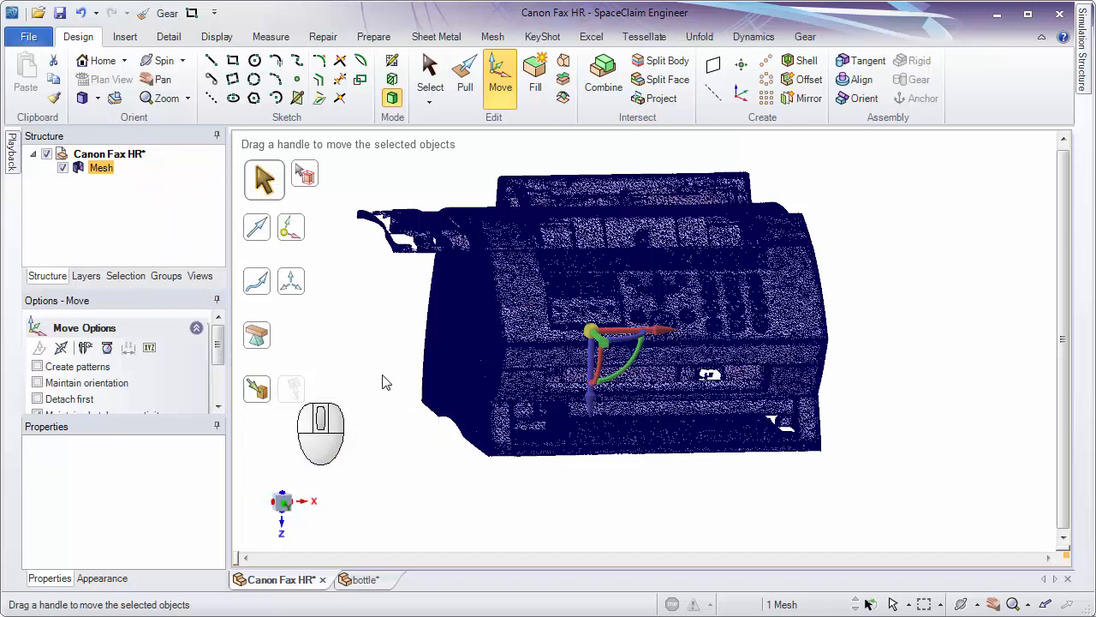
left_click(262, 391)
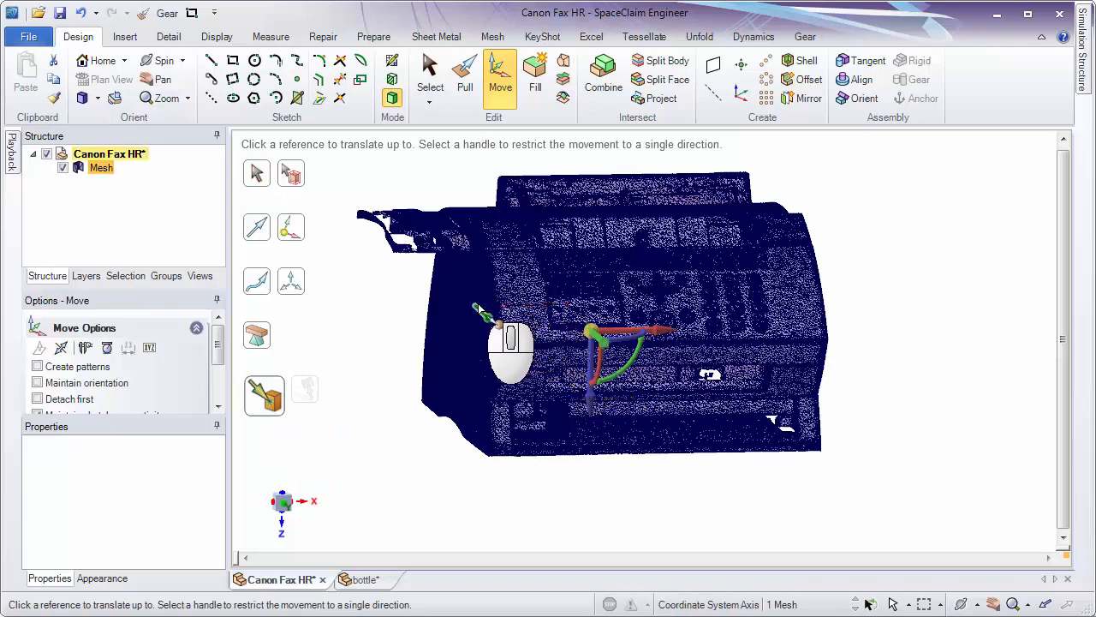
mouse_move(473, 306)
middle_mouse_down()
mouse_move(524, 329)
mouse_move(458, 307)
middle_mouse_up()
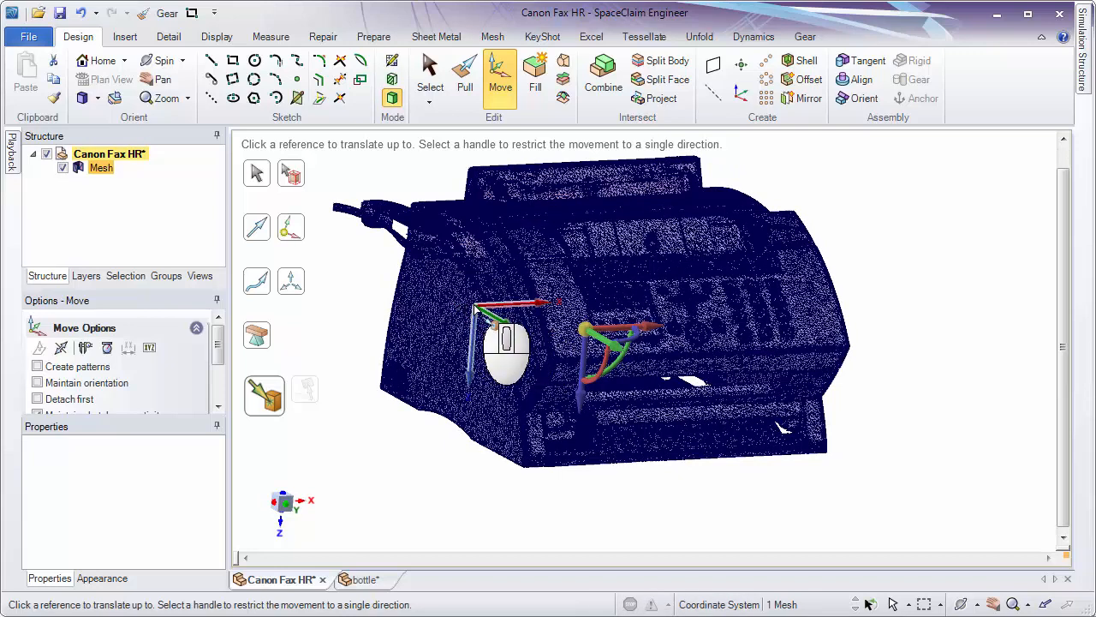
left_click(476, 307)
middle_click_drag(827, 431, 774, 342, "shift")
left_click(874, 411)
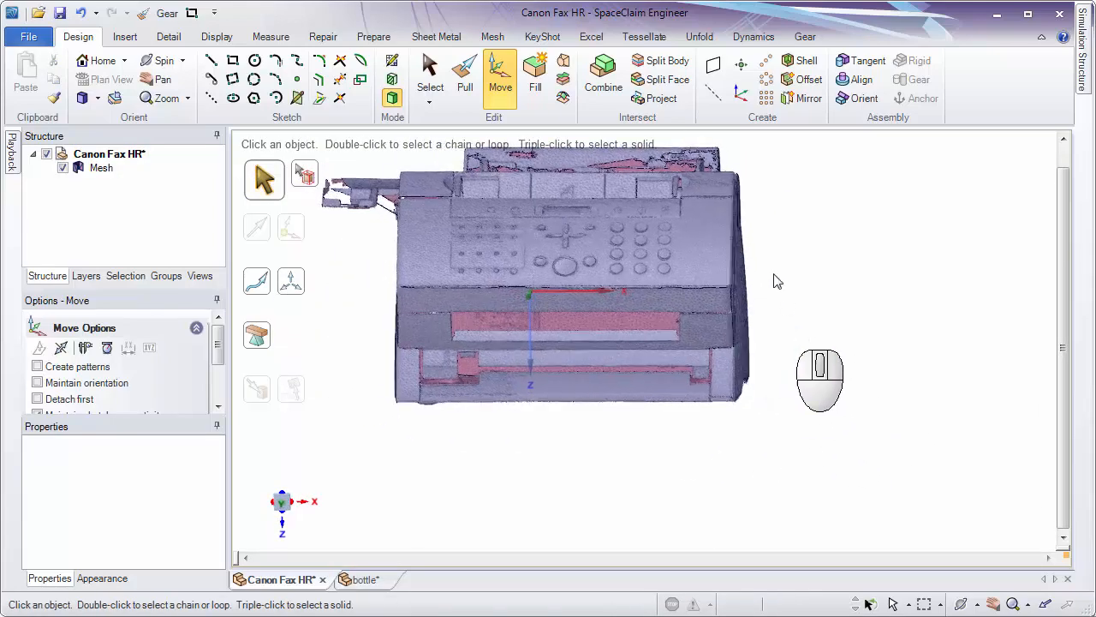
middle_click_drag(775, 230, 817, 257, "shift")
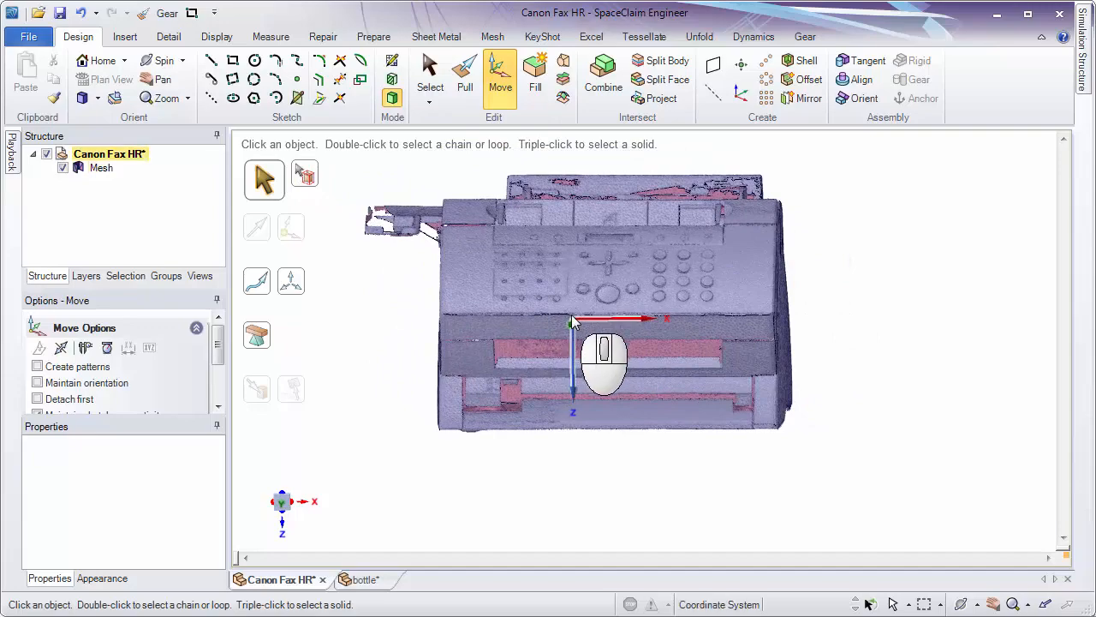
middle_click_drag(844, 307, 880, 287)
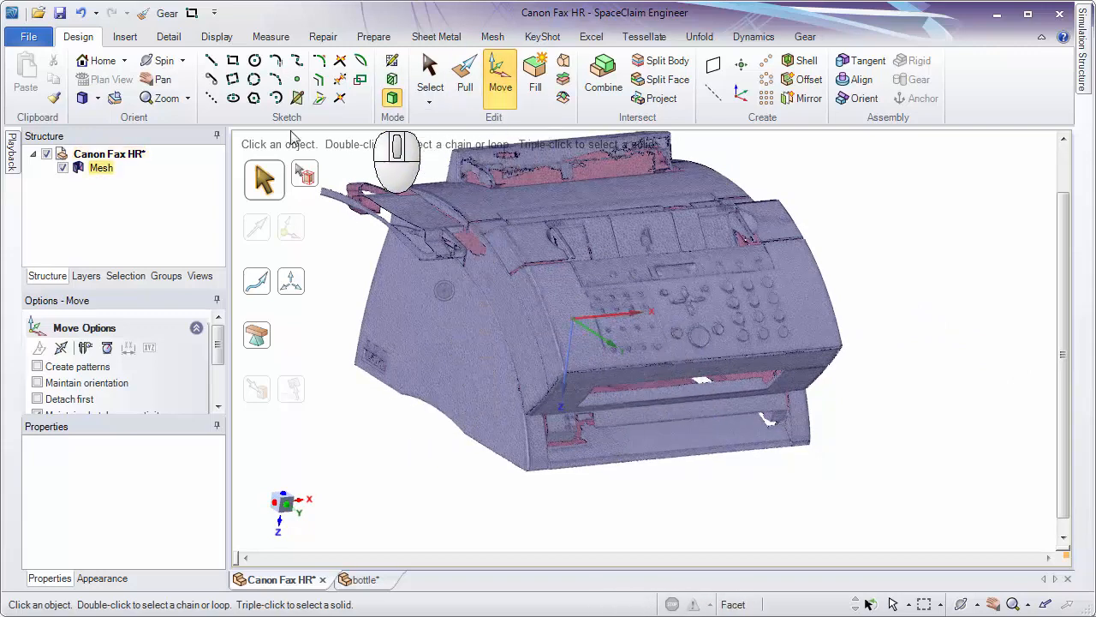
Rotate the whole fax mesh 180° about the Y axis with the Move tool, and inspect it from the home view.
left_click(104, 169)
middle_click_drag(743, 230, 804, 232)
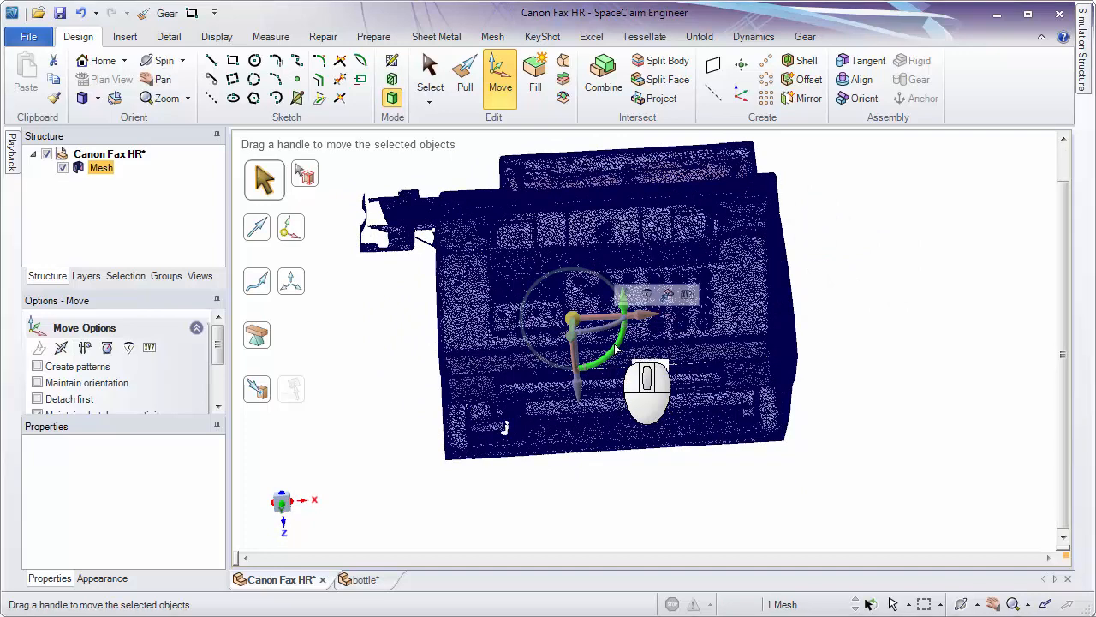
type("180")
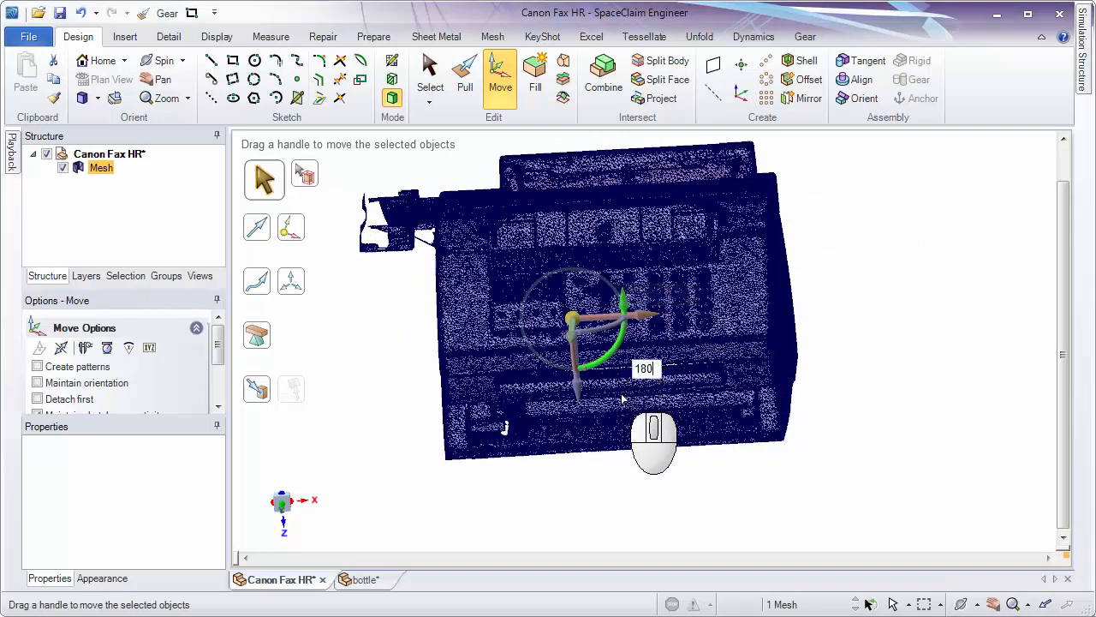
key("Return")
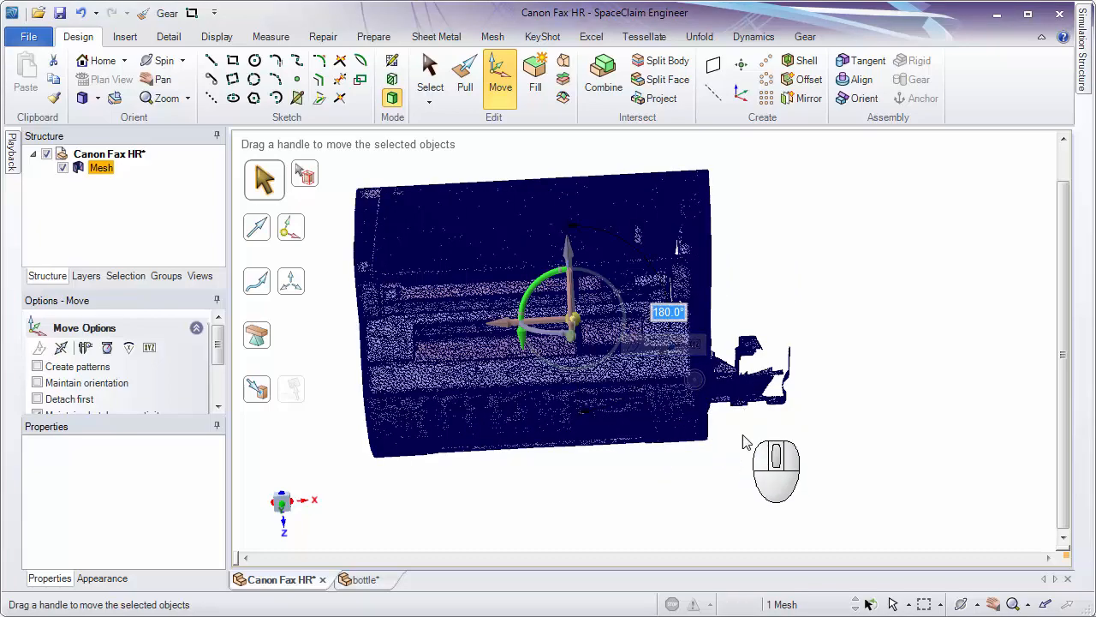
left_click(104, 61)
middle_click_drag(702, 214, 745, 406)
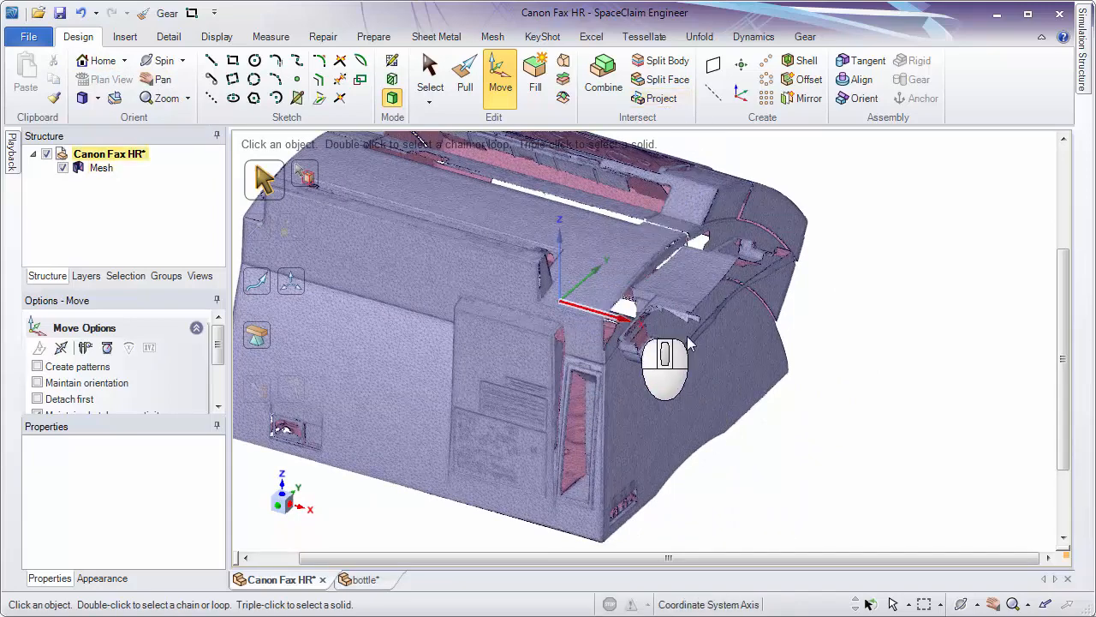
Rotate the fax mesh 180° about the Z axis, clear the selection and check its orientation.
middle_click_drag(677, 379, 982, 449, "ctrl")
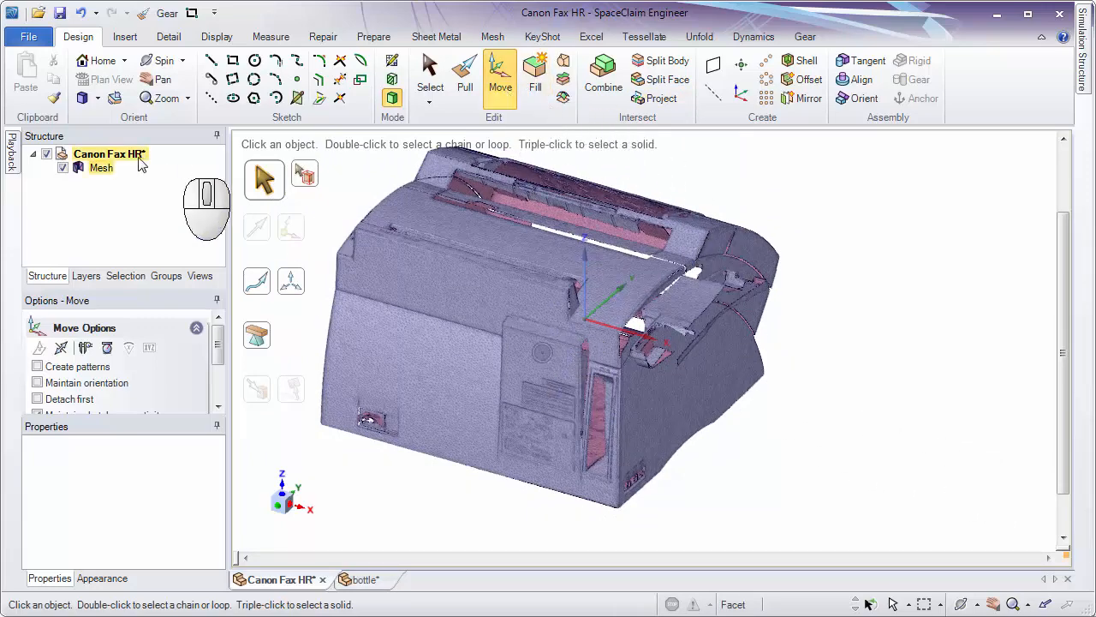
left_click(103, 167)
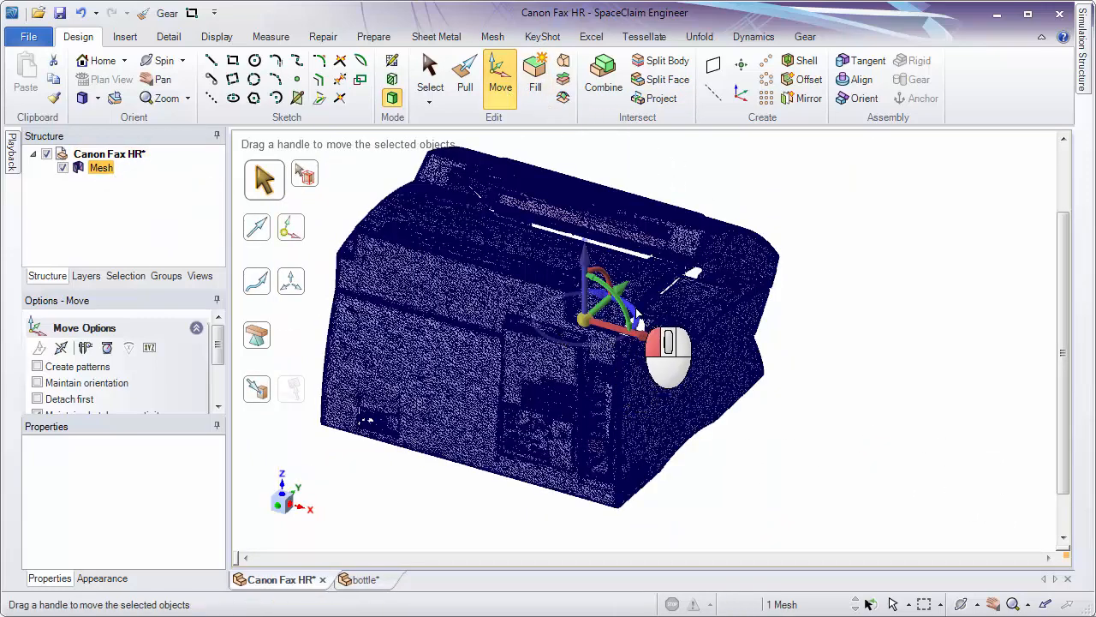
left_click(637, 313)
type("18")
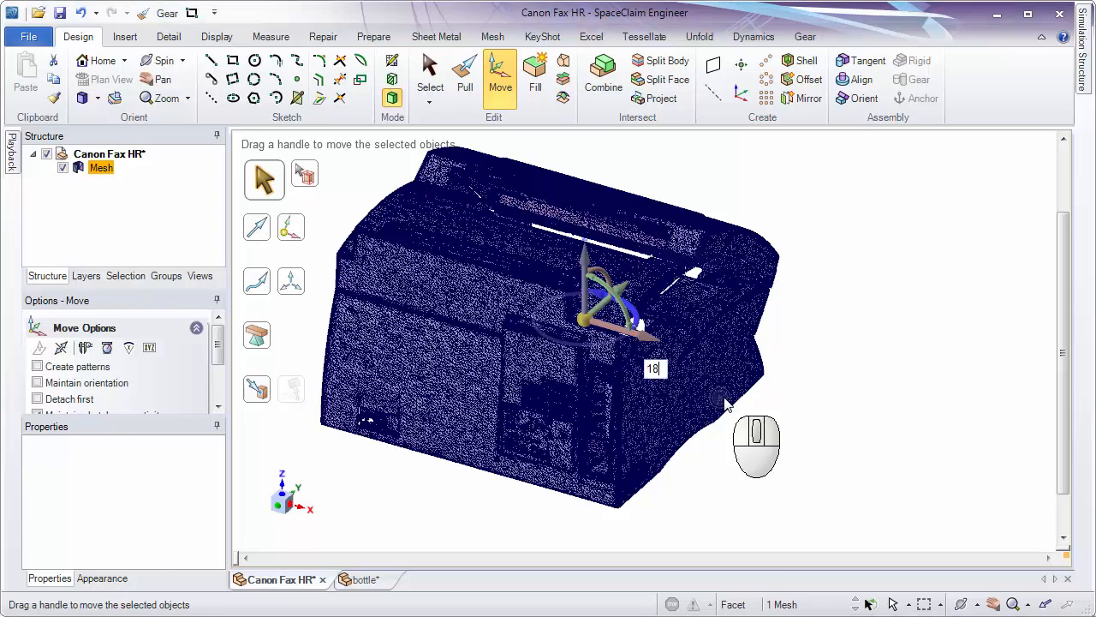
key("Return")
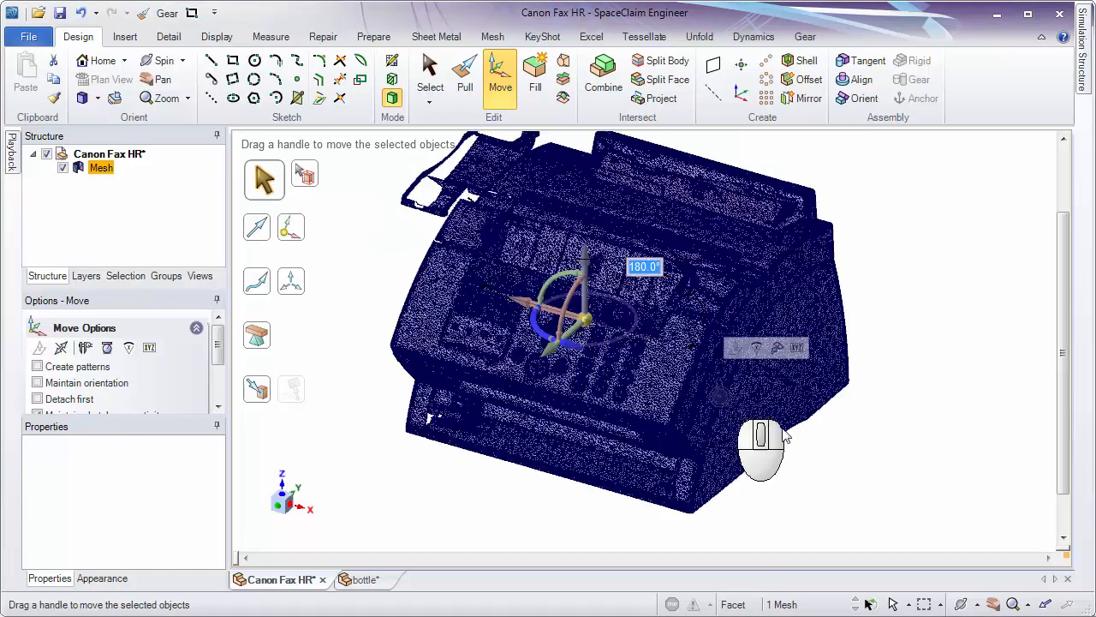
left_click(844, 456)
middle_click_drag(846, 458, 855, 444, "ctrl")
middle_click_drag(847, 449, 804, 468, "shift")
middle_click_drag(806, 463, 856, 398, "ctrl")
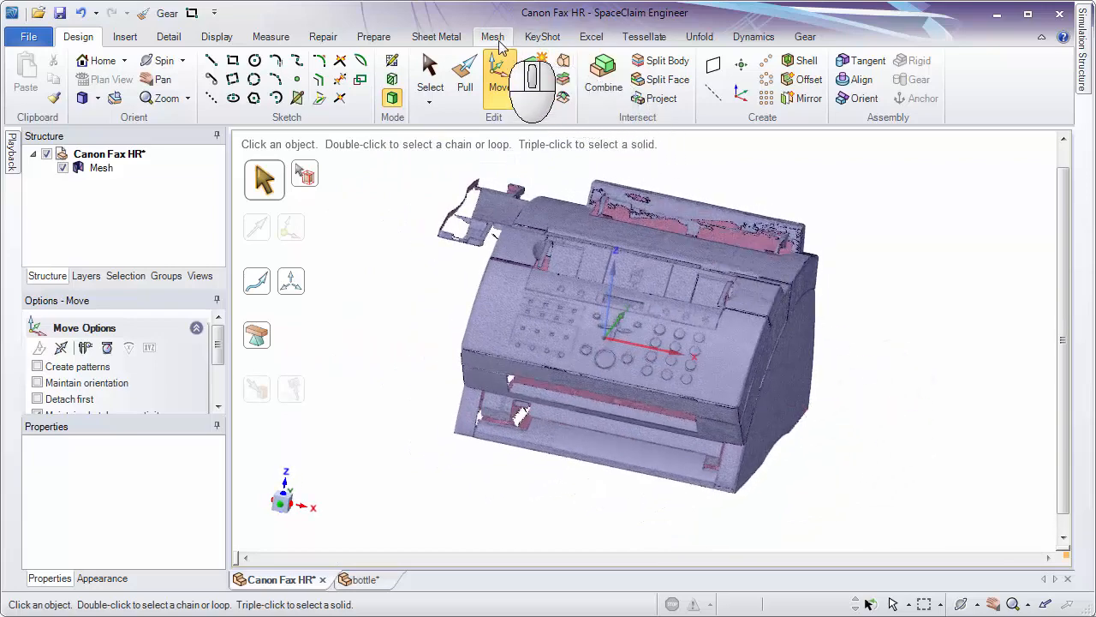
Undo the fax mesh's rotations, its move to the World Origin and its axis alignments.
left_click(381, 44)
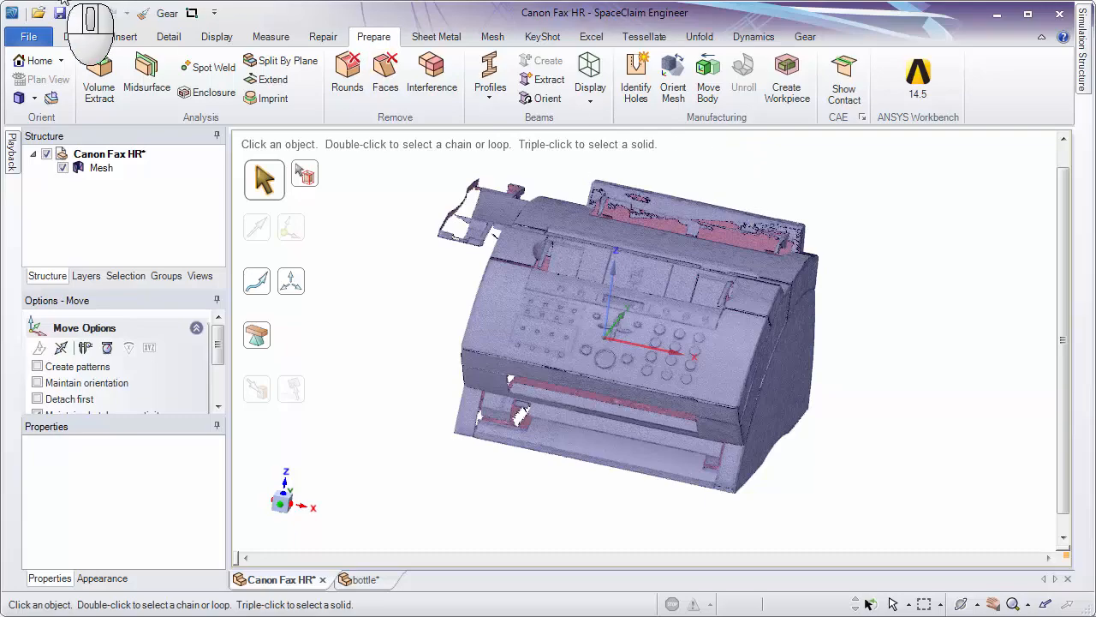
key("ctrl+z")
key("ctrl+z")
key("ctrl+z")
key("ctrl+z")
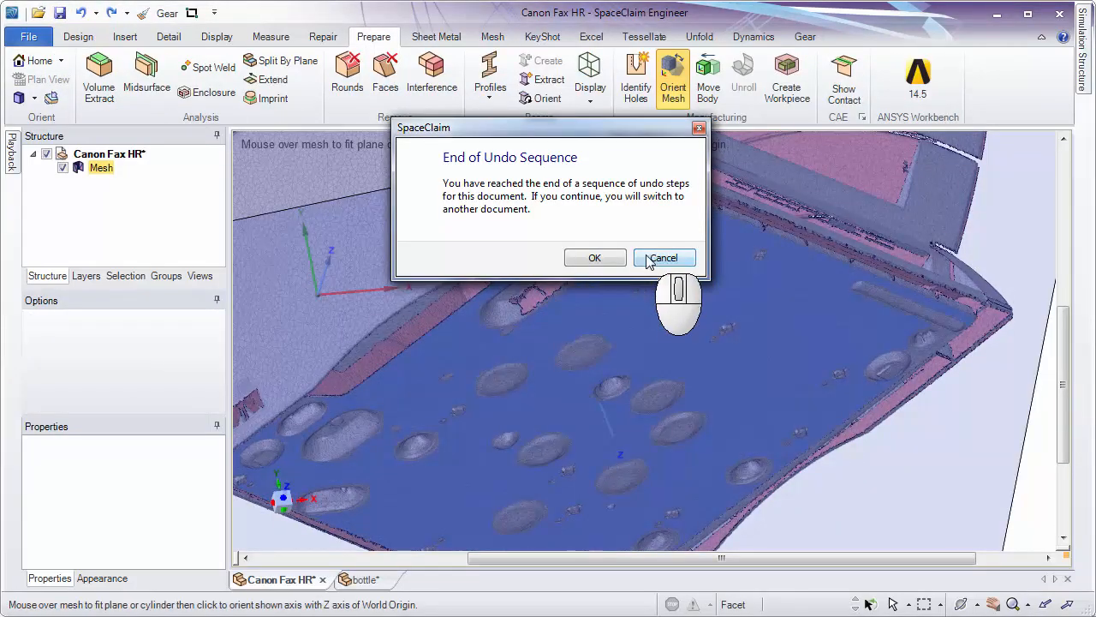
left_click(647, 259)
Examine the unaligned mesh and its fitted shapes from the underside, side and front, and leave Orient Mesh.
middle_click_drag(695, 306, 679, 201, "ctrl")
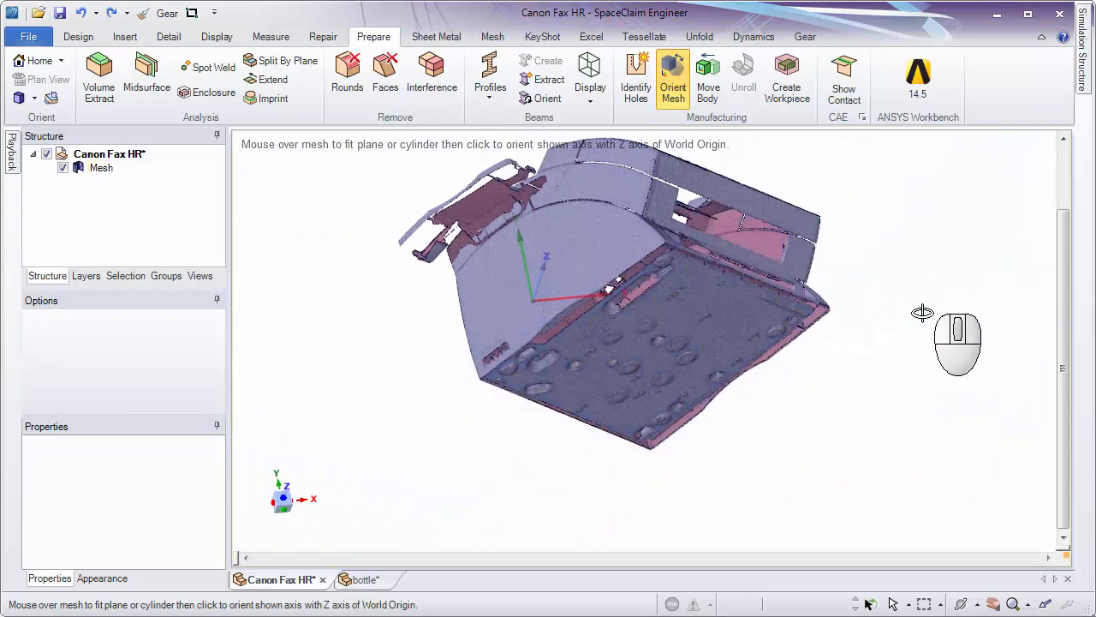
middle_click_drag(922, 313, 840, 358)
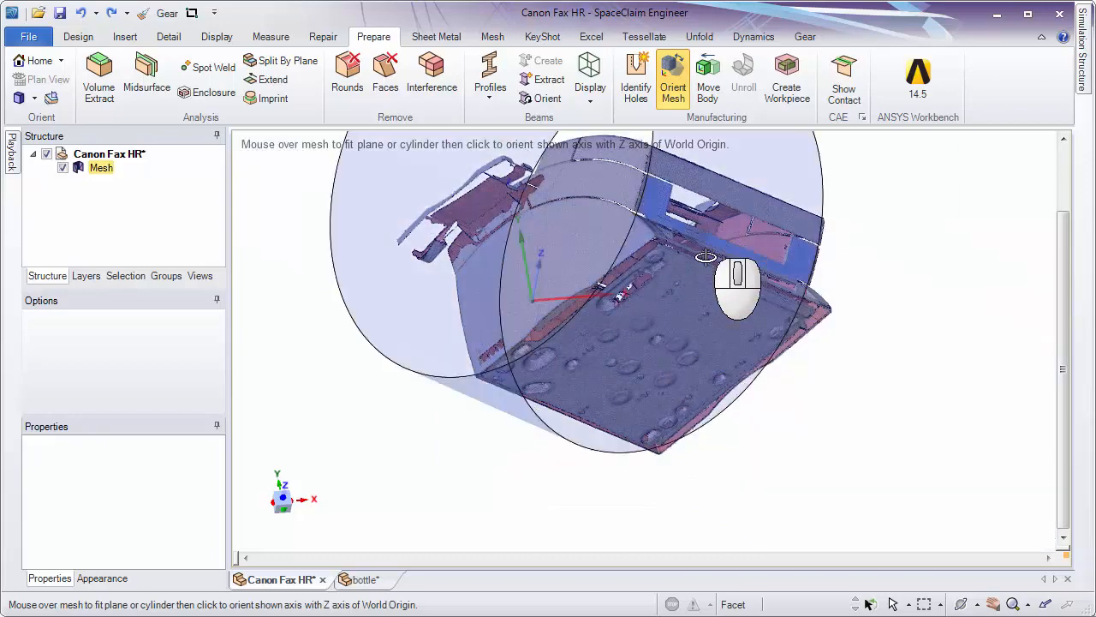
middle_click_drag(705, 257, 707, 315)
middle_click_drag(725, 261, 727, 228, "ctrl")
middle_click_drag(727, 248, 625, 447, "shift")
middle_click_drag(371, 371, 852, 421)
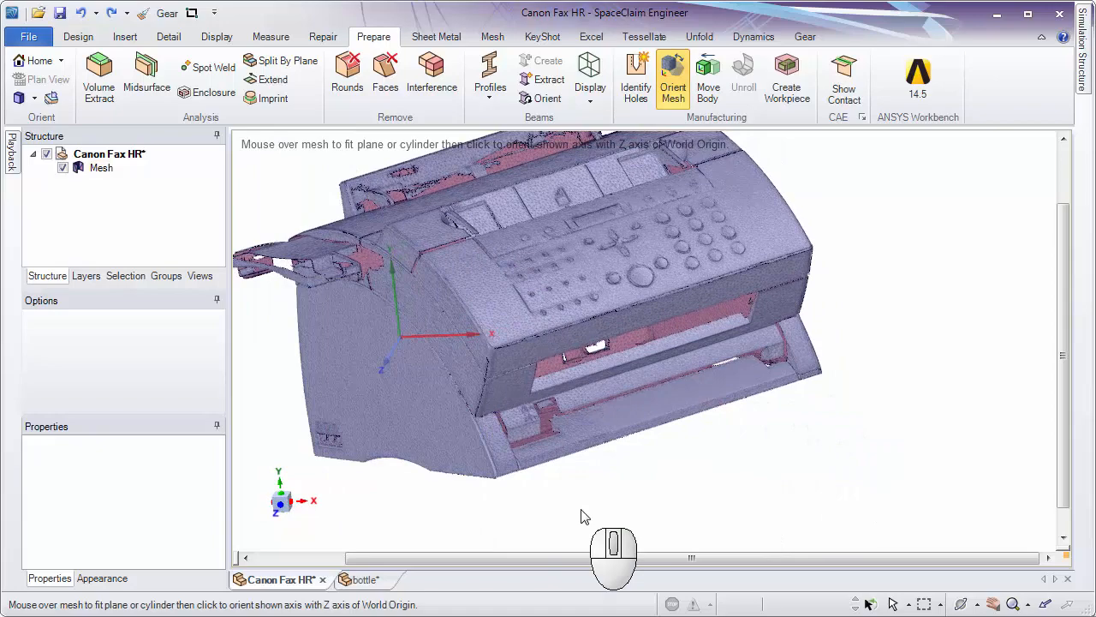
middle_click_drag(582, 515, 721, 390)
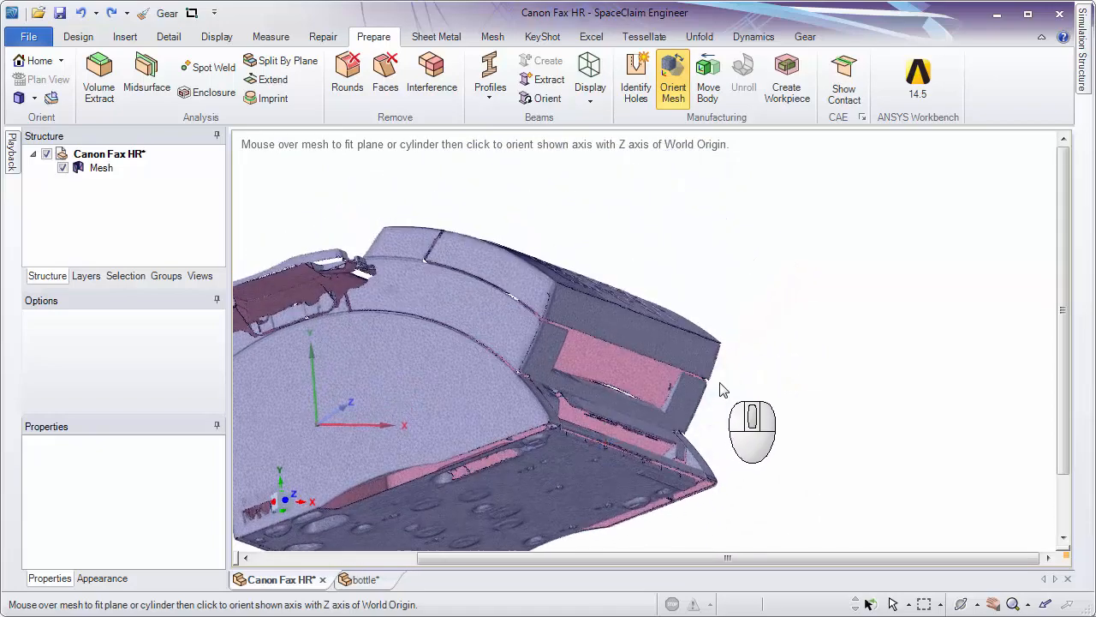
middle_click_drag(764, 439, 741, 356, "shift")
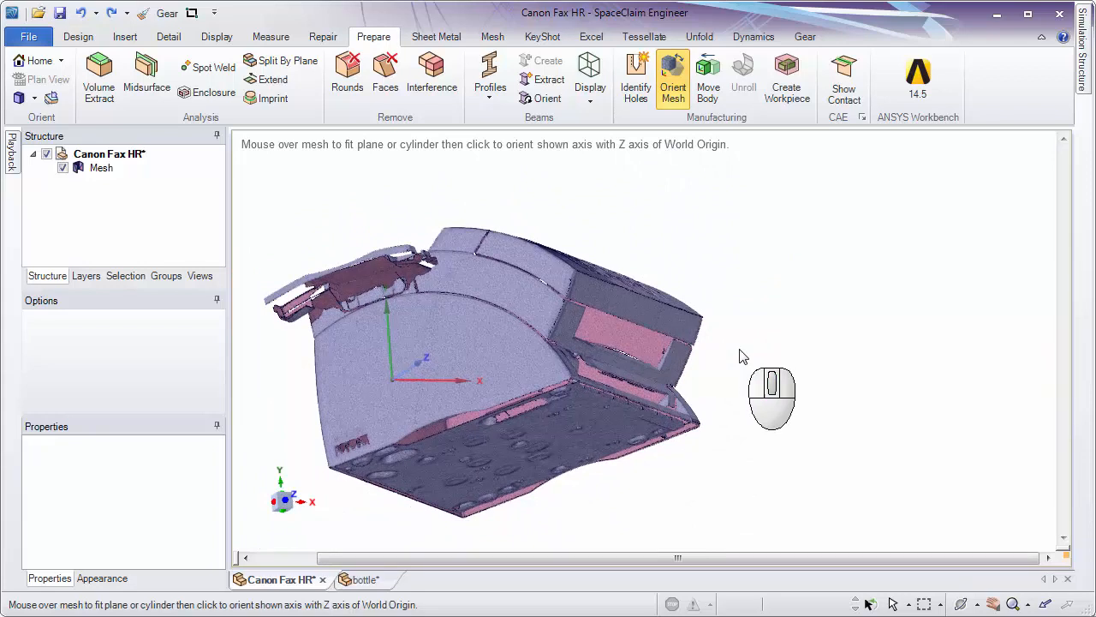
left_click(679, 95)
left_click(86, 39)
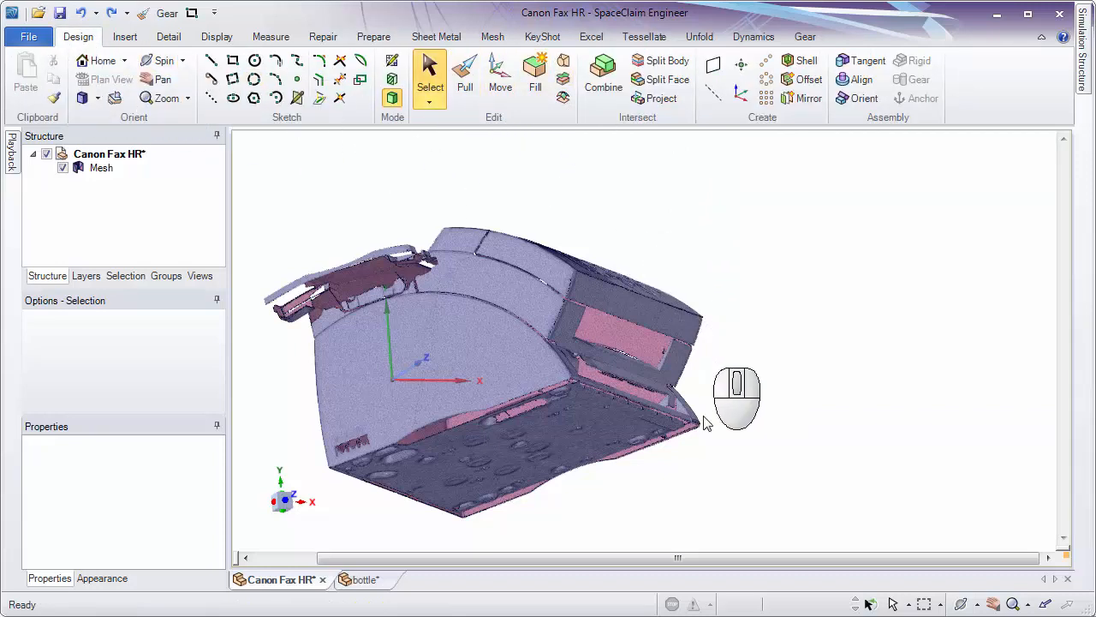
middle_click_drag(704, 424, 940, 399, "ctrl")
left_click(675, 326)
middle_click_drag(694, 372, 697, 400, "ctrl")
left_click(737, 316)
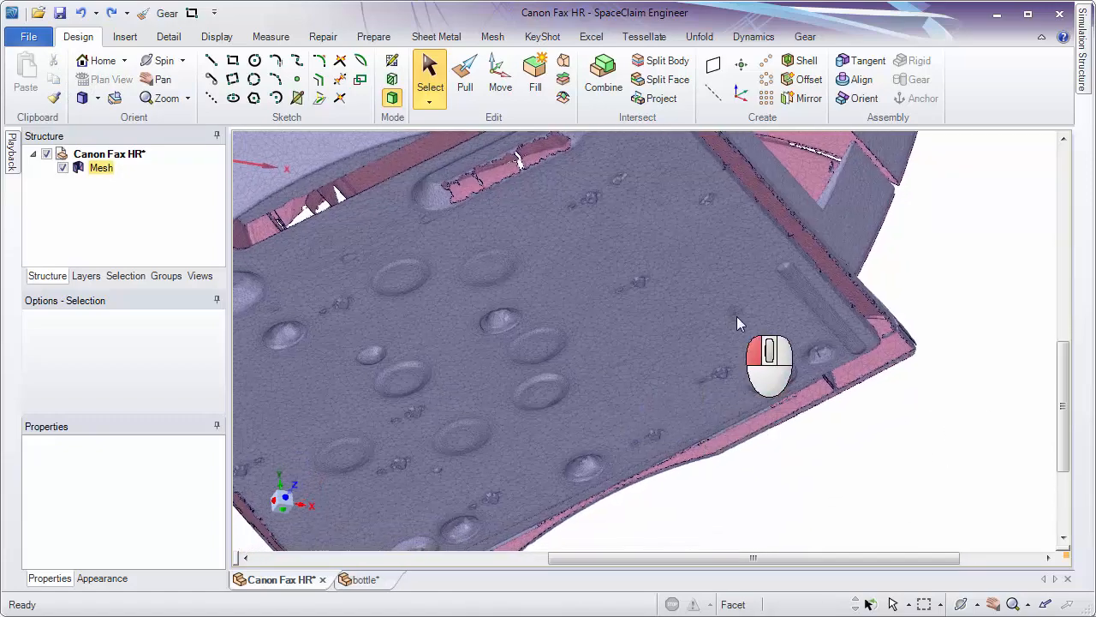
left_click(633, 214, "ctrl")
left_click(406, 486, "ctrl")
middle_click_drag(972, 497, 1056, 456, "shift")
key("f")
Try to create a plane from three single facets picked at separate spots on the fax's flat underside.
left_click(888, 294)
middle_click_drag(895, 300, 1011, 398, "shift")
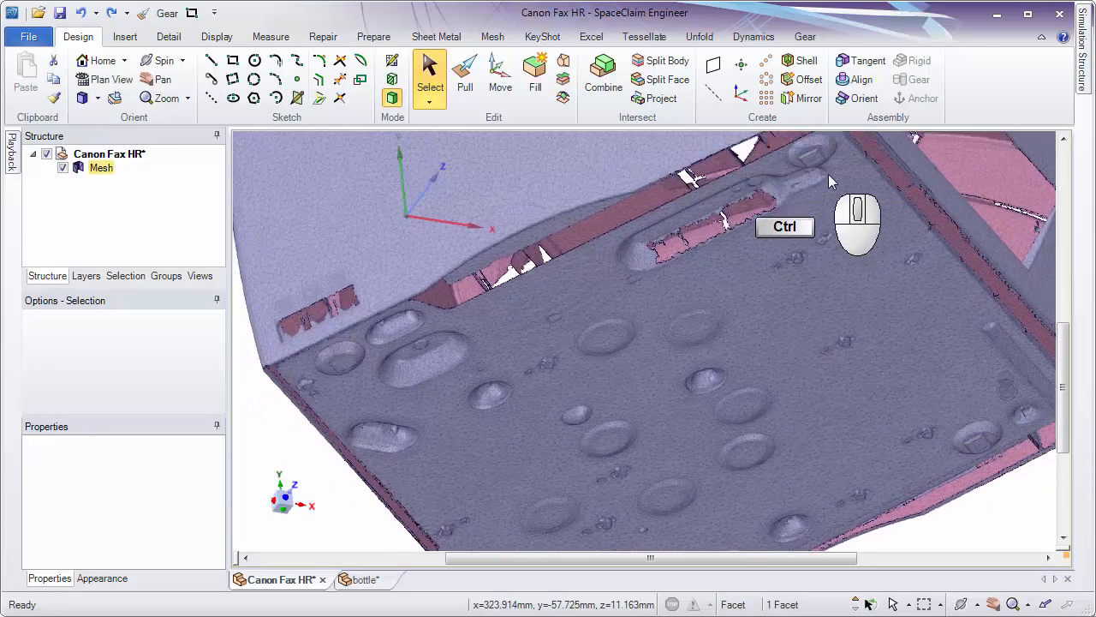
left_click(831, 184, "ctrl")
left_click(861, 321, "ctrl")
scroll(863, 322, "down", 1, "ctrl")
left_click(536, 515, "ctrl")
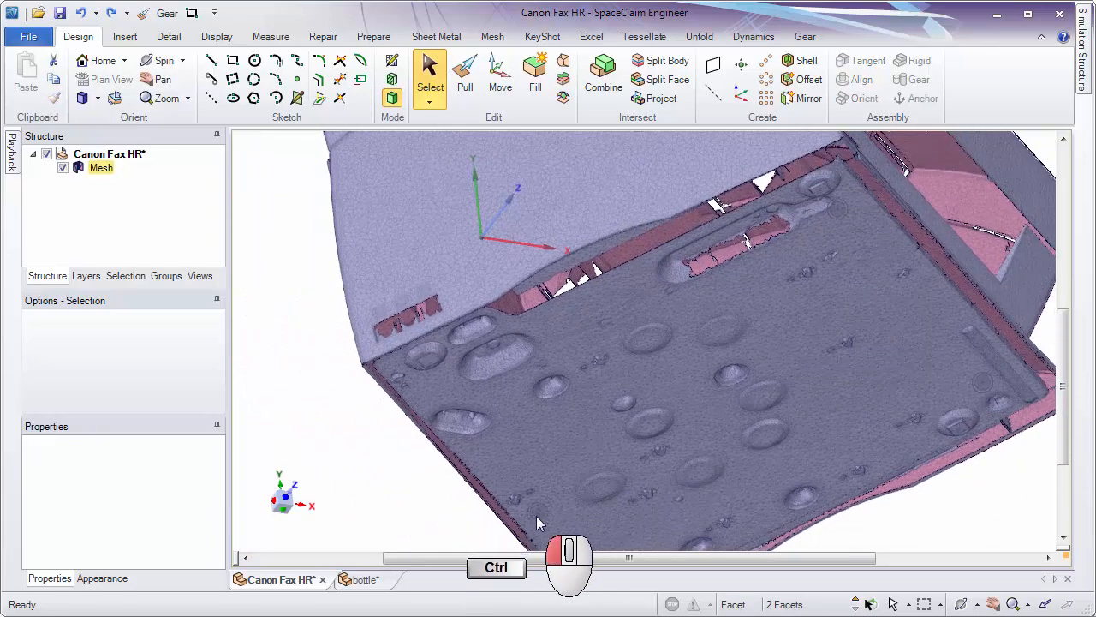
middle_click_drag(536, 516, 543, 485, "shift")
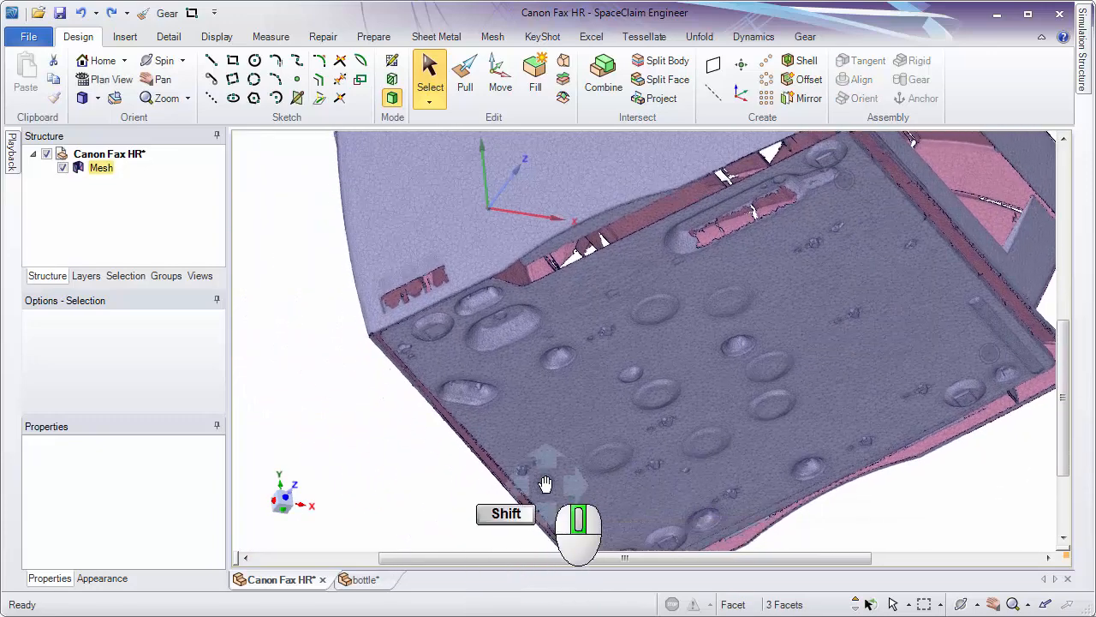
left_click(709, 72)
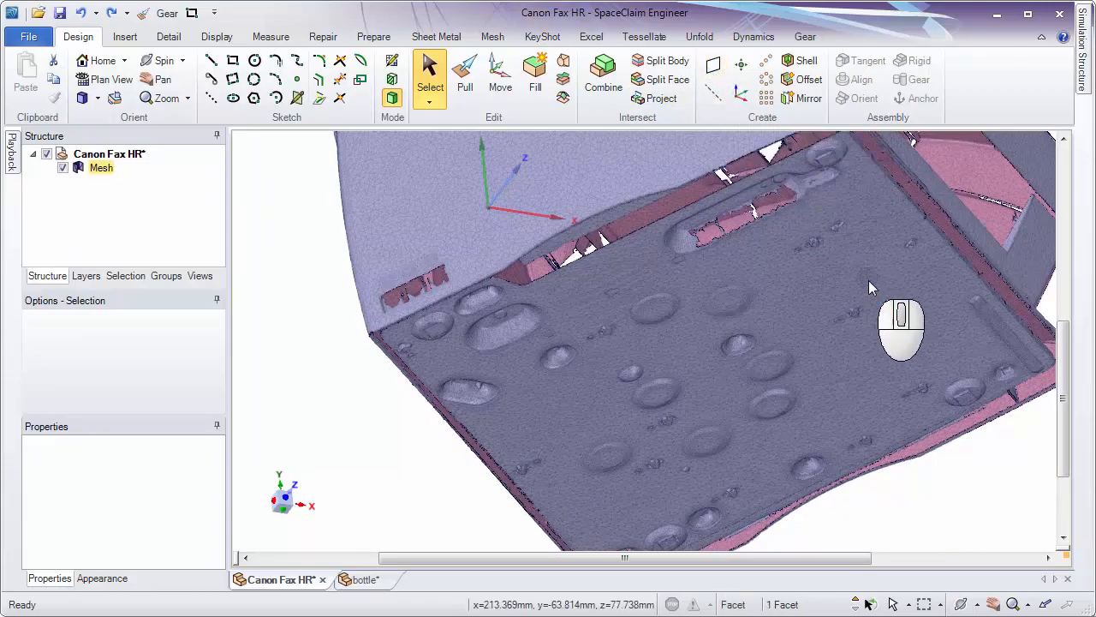
Select all facets of the fax's flat underside and create a plane fitted to them.
middle_click_drag(895, 314, 989, 485)
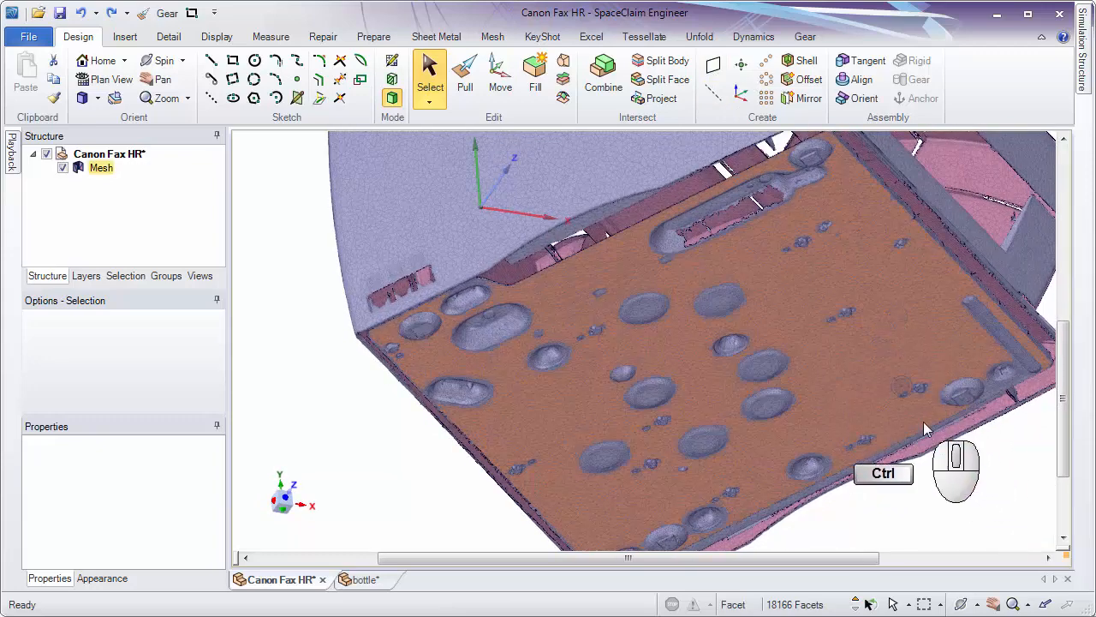
left_click(878, 268)
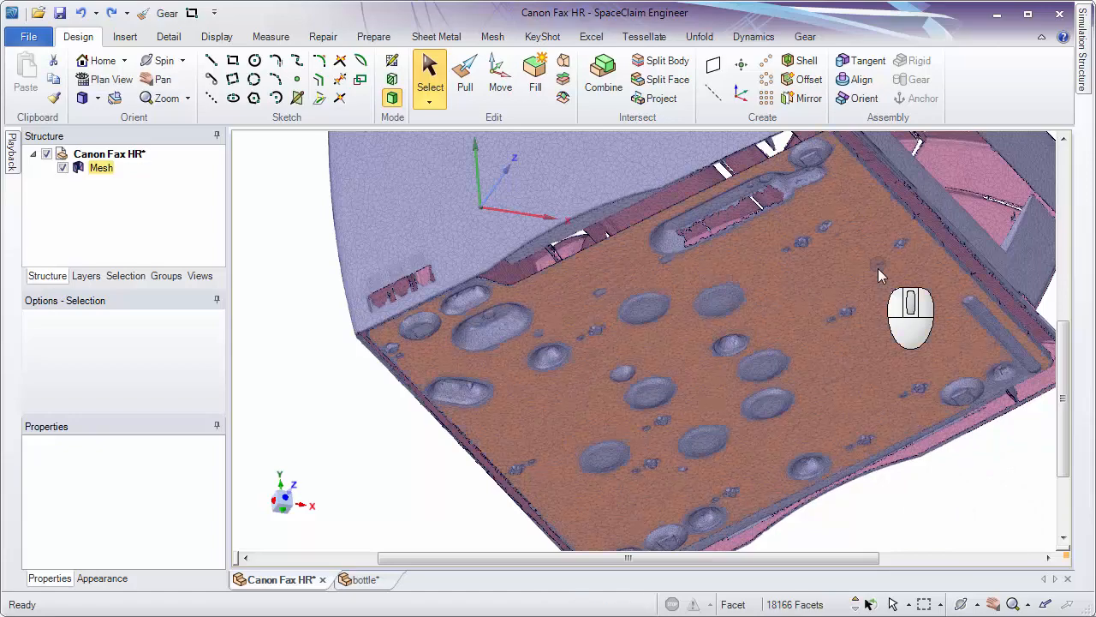
left_click(715, 69)
middle_click_drag(848, 283, 538, 477)
middle_click_drag(695, 360, 523, 380)
left_click(806, 373)
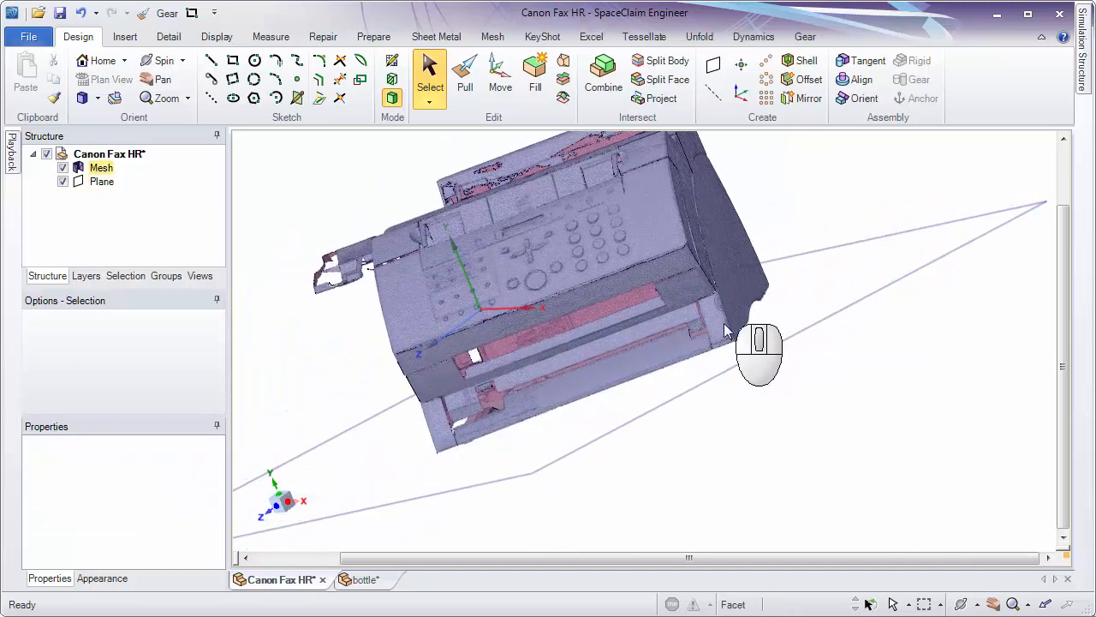
Select the facets of the flat side face below the protruding tray and create a plane fitted to them.
middle_click_drag(711, 279, 512, 337)
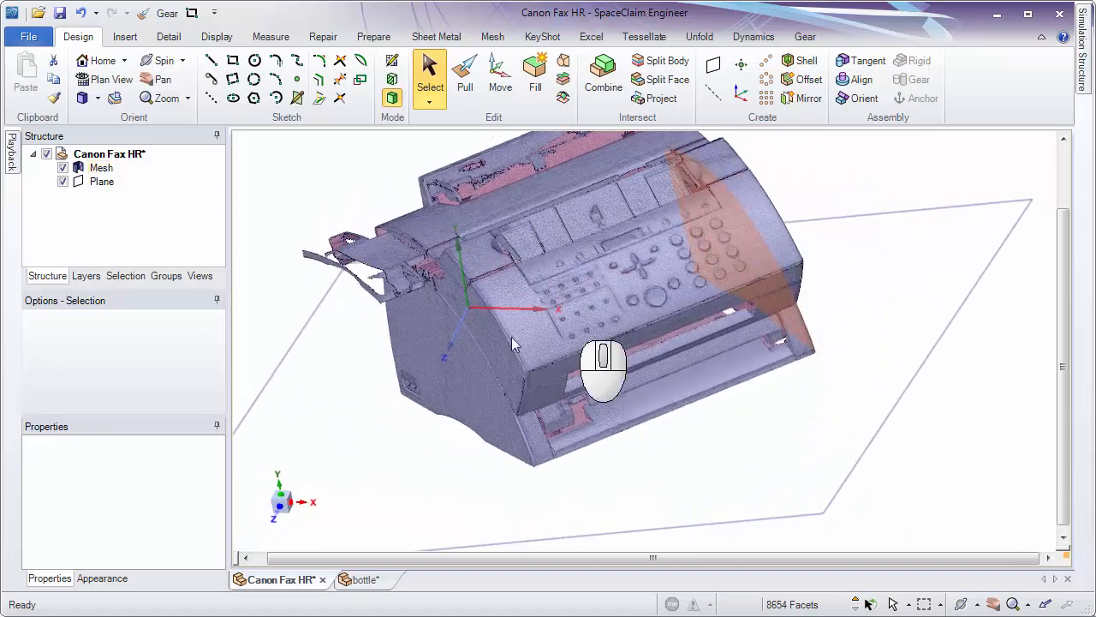
left_click(467, 361, "ctrl")
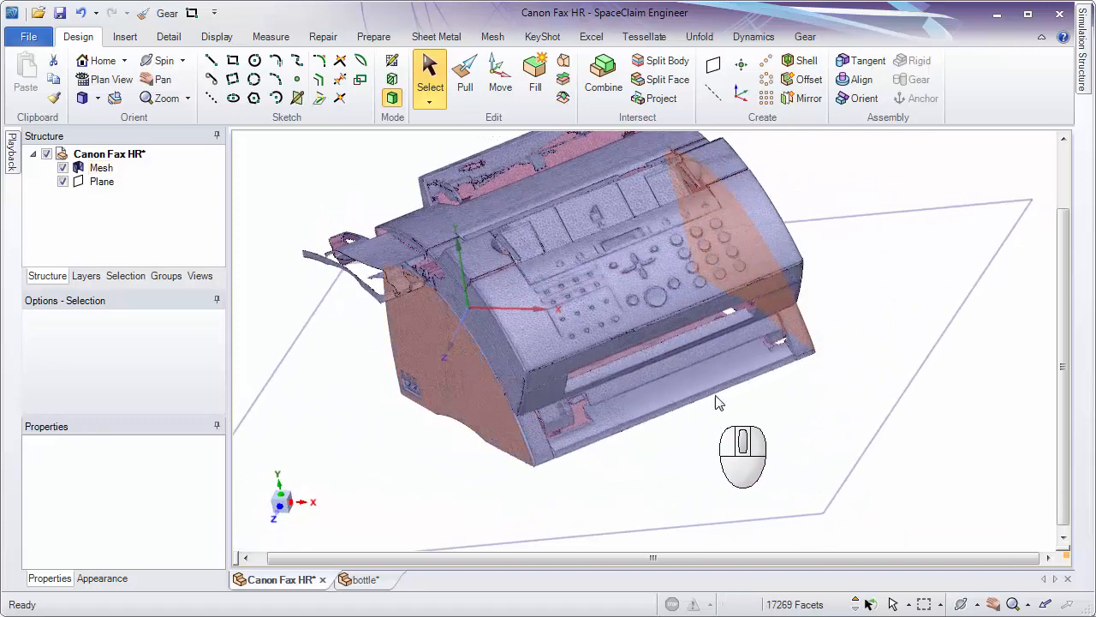
left_click(463, 379)
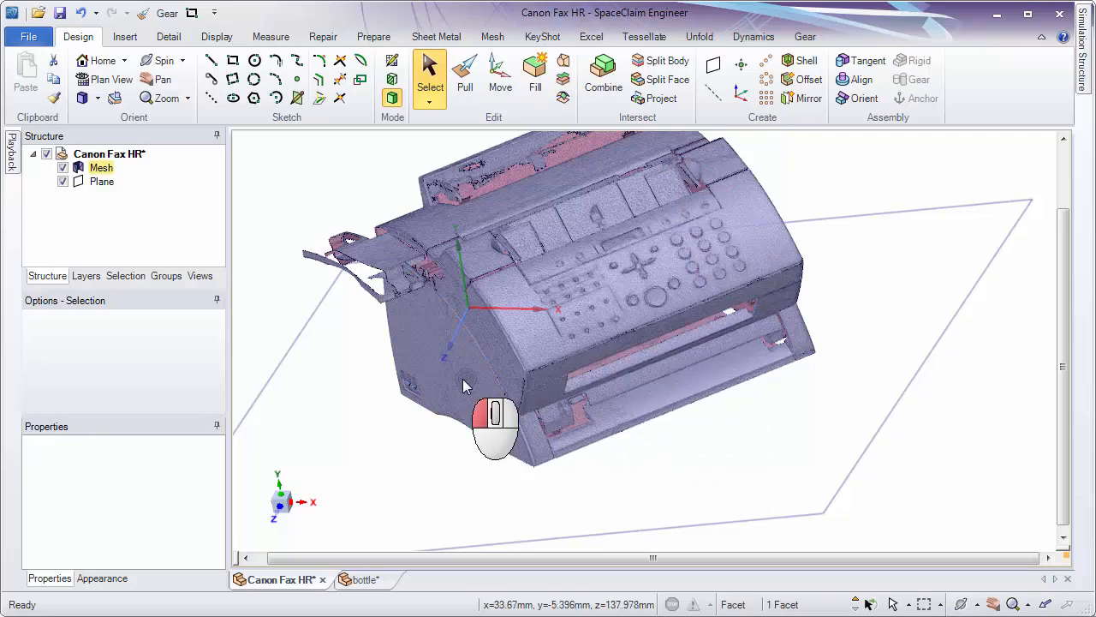
left_click(710, 68)
middle_click_drag(834, 304, 738, 326)
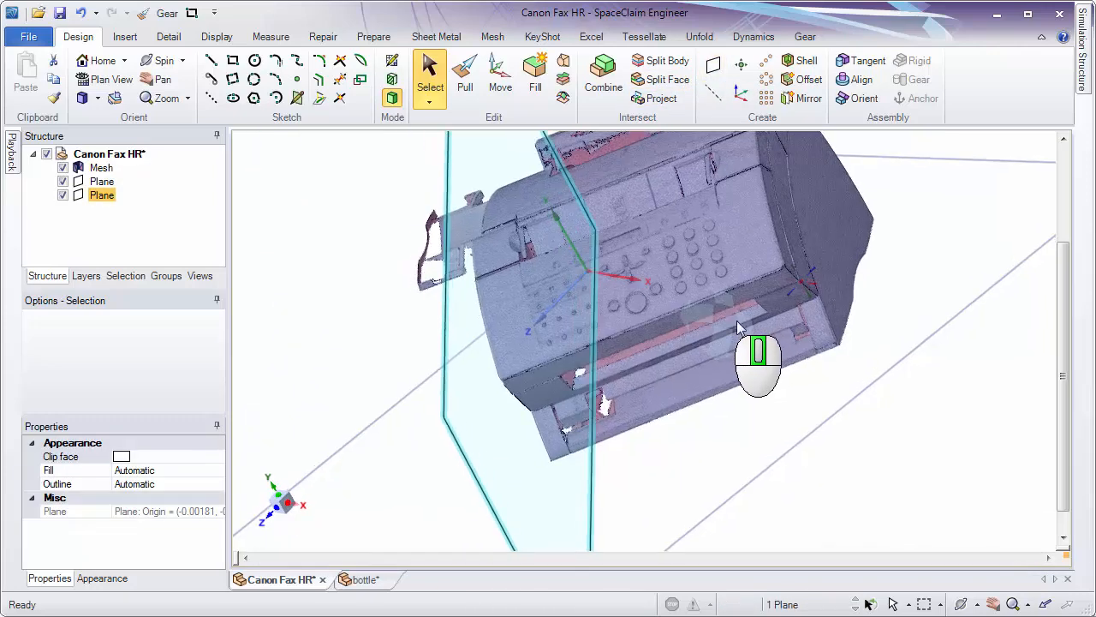
left_click(909, 318)
Select the facets of the opposite flat side face, create a plane fitted to them and clear the selection.
middle_click_drag(869, 257, 868, 305, "shift")
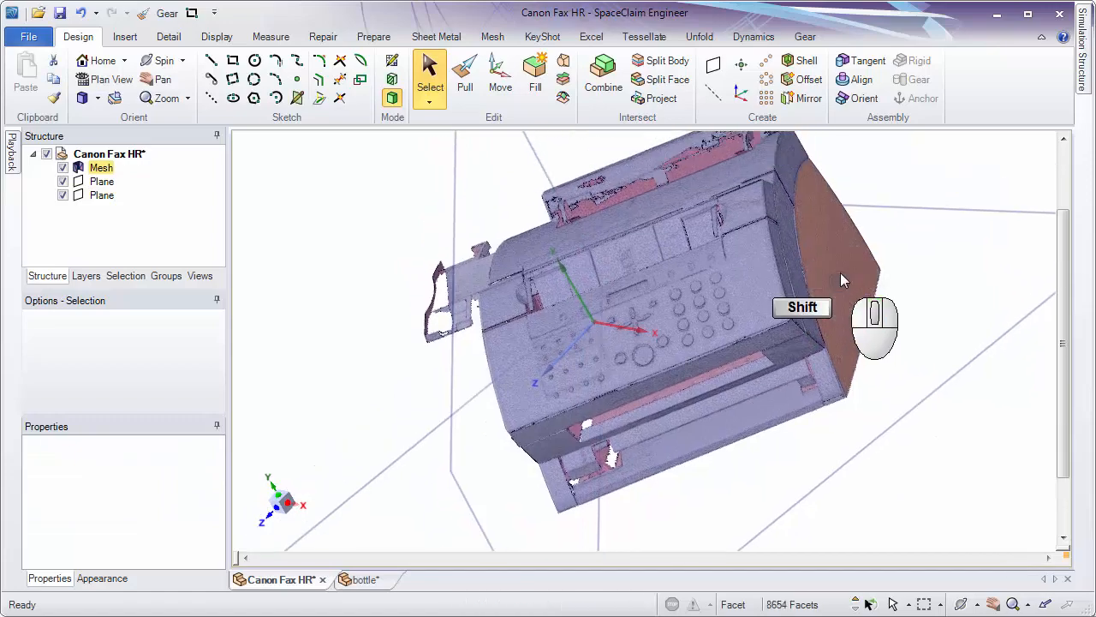
left_click(715, 68)
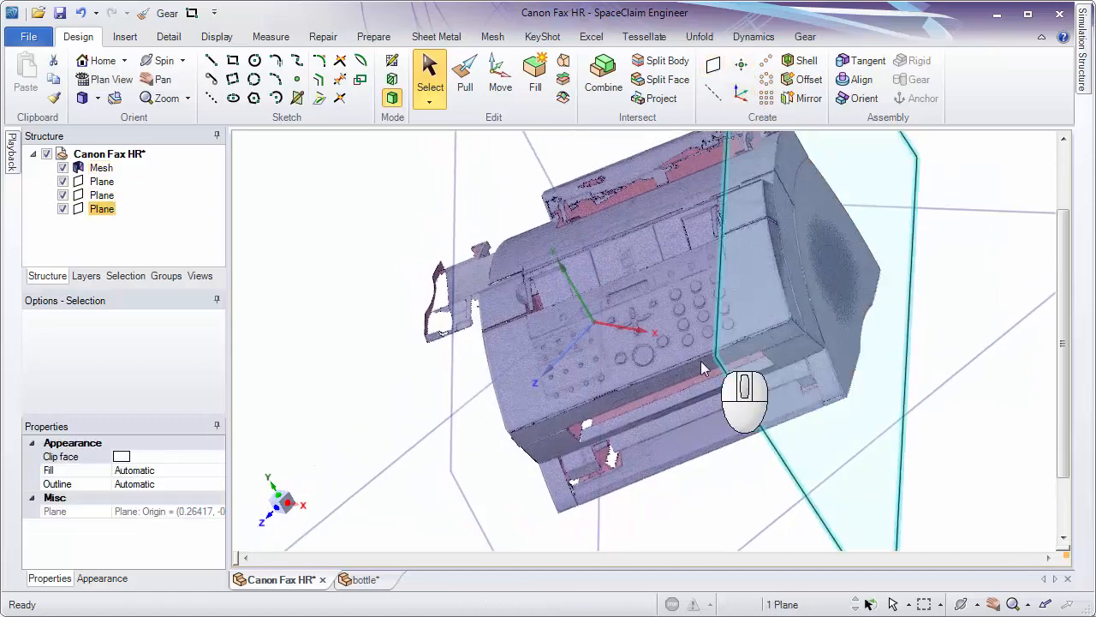
middle_click_drag(672, 388, 891, 374)
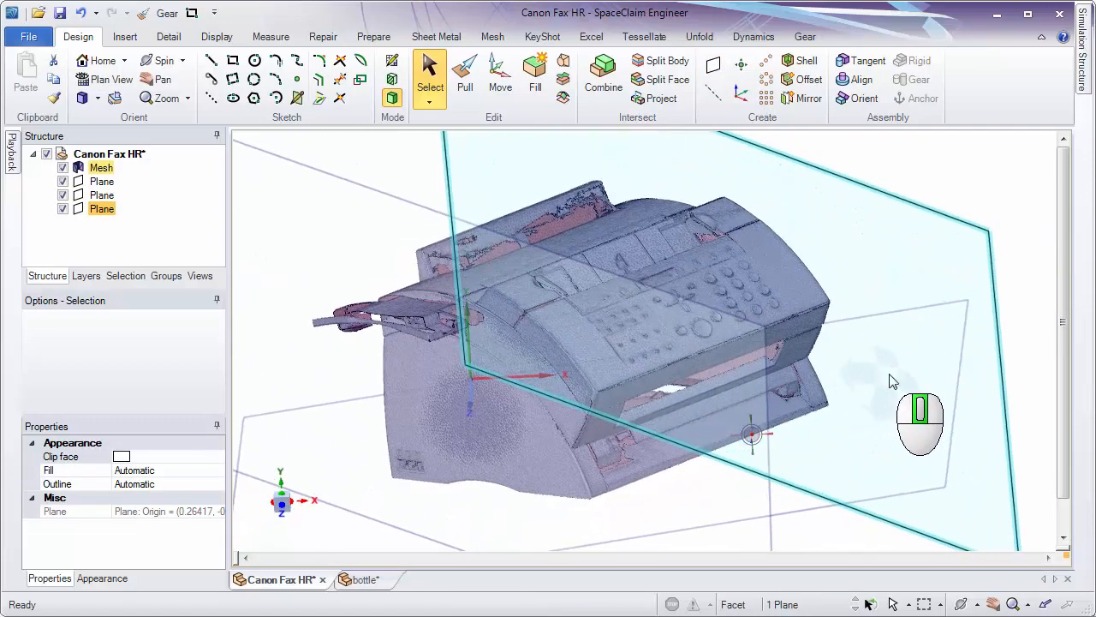
left_click(912, 336)
Create a midplane halfway between the two planes fitted to the fax's opposite side faces.
middle_click_drag(895, 319, 711, 284)
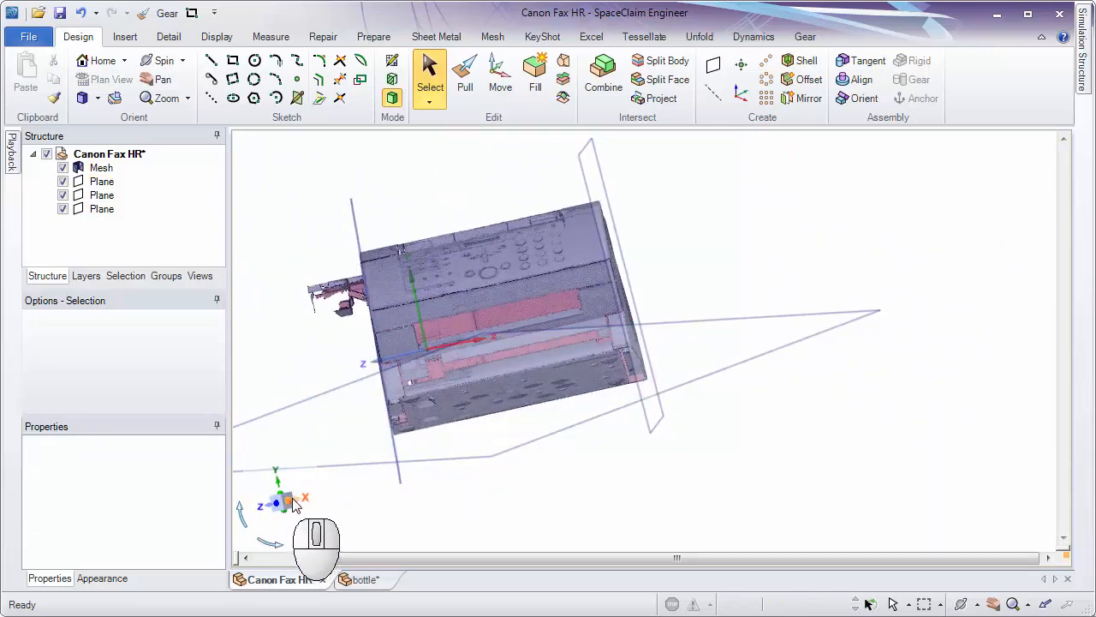
middle_click_drag(493, 442, 600, 479)
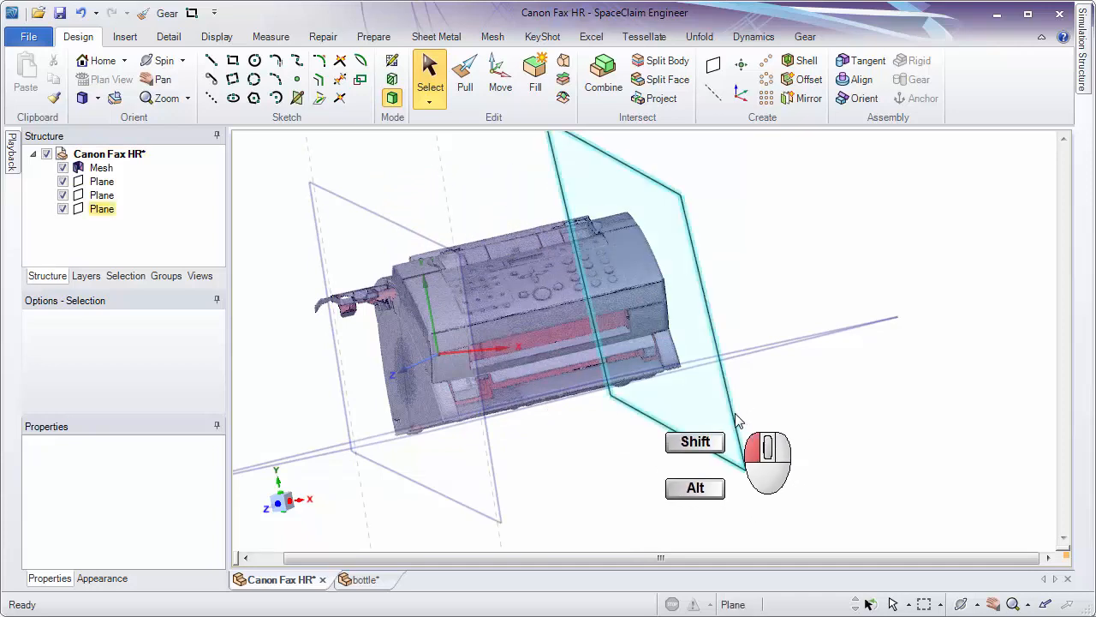
middle_click_drag(880, 464, 844, 446)
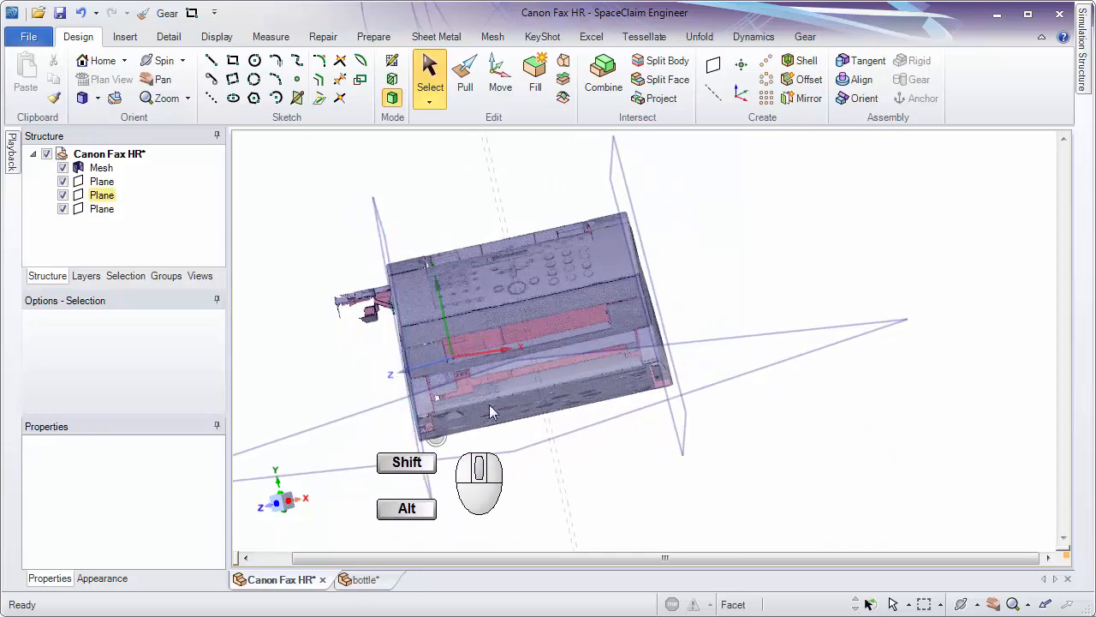
middle_click_drag(724, 471, 727, 472)
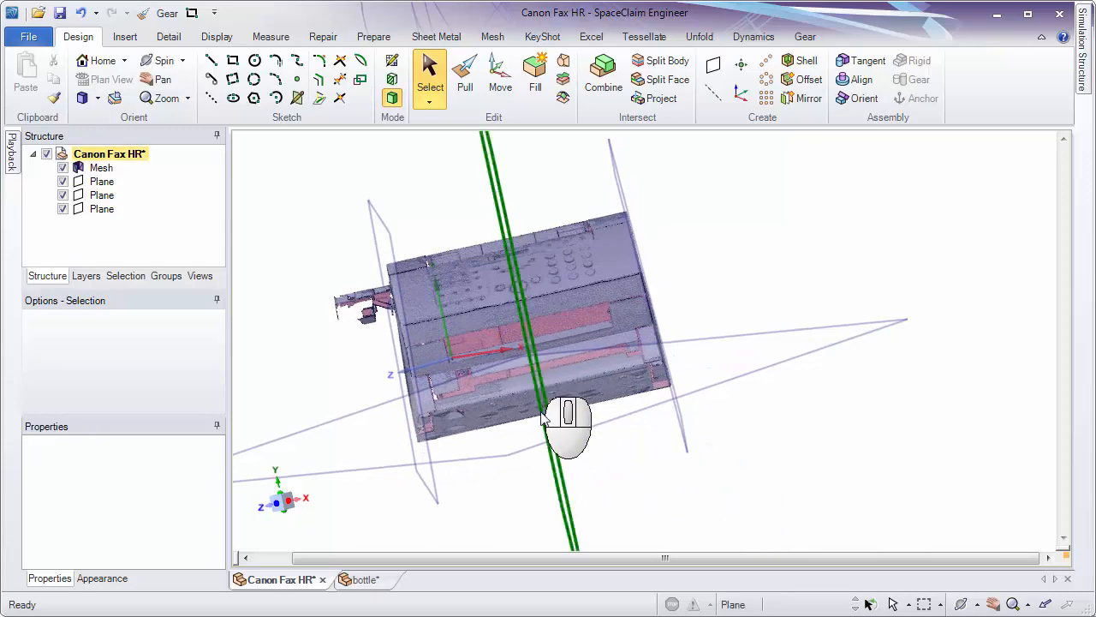
middle_click_drag(673, 500, 715, 451)
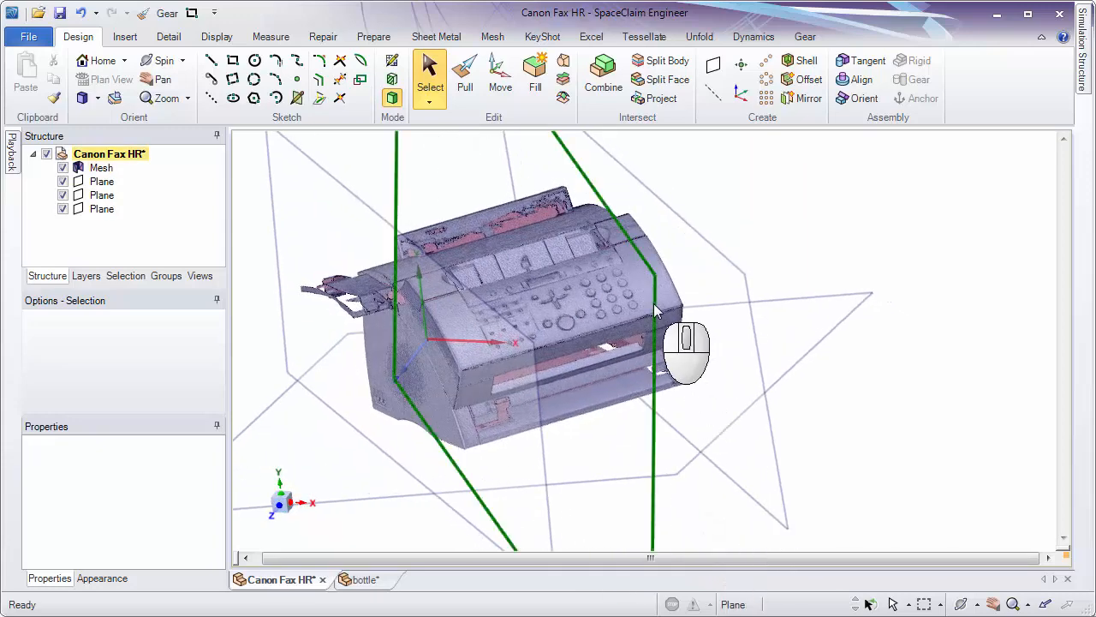
left_click(655, 303)
left_click(715, 68)
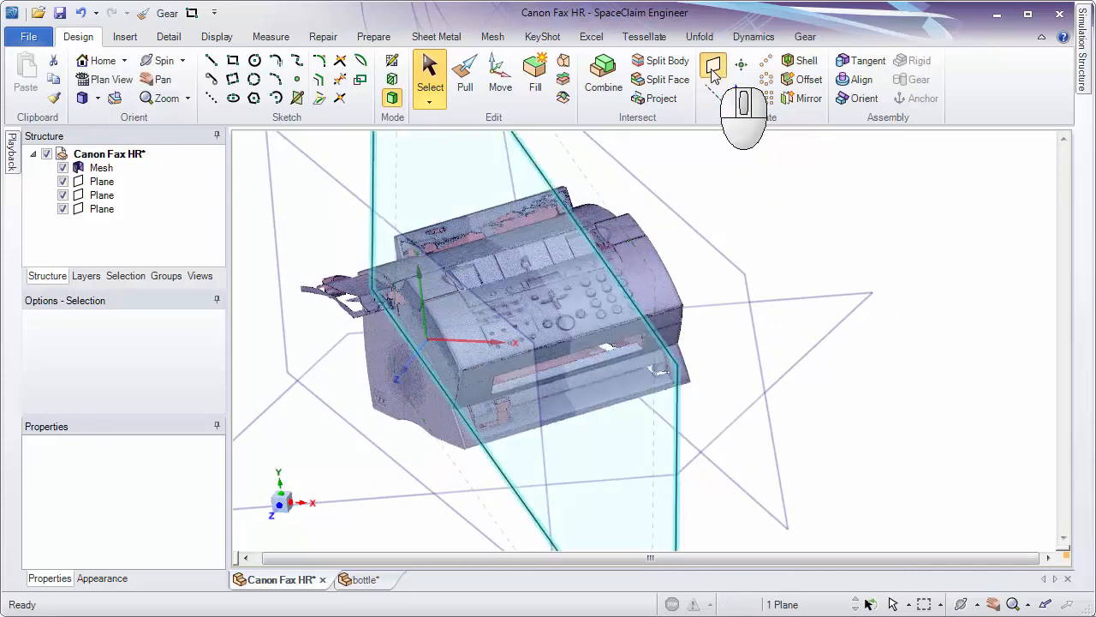
left_click(861, 361)
middle_click_drag(860, 360, 812, 358)
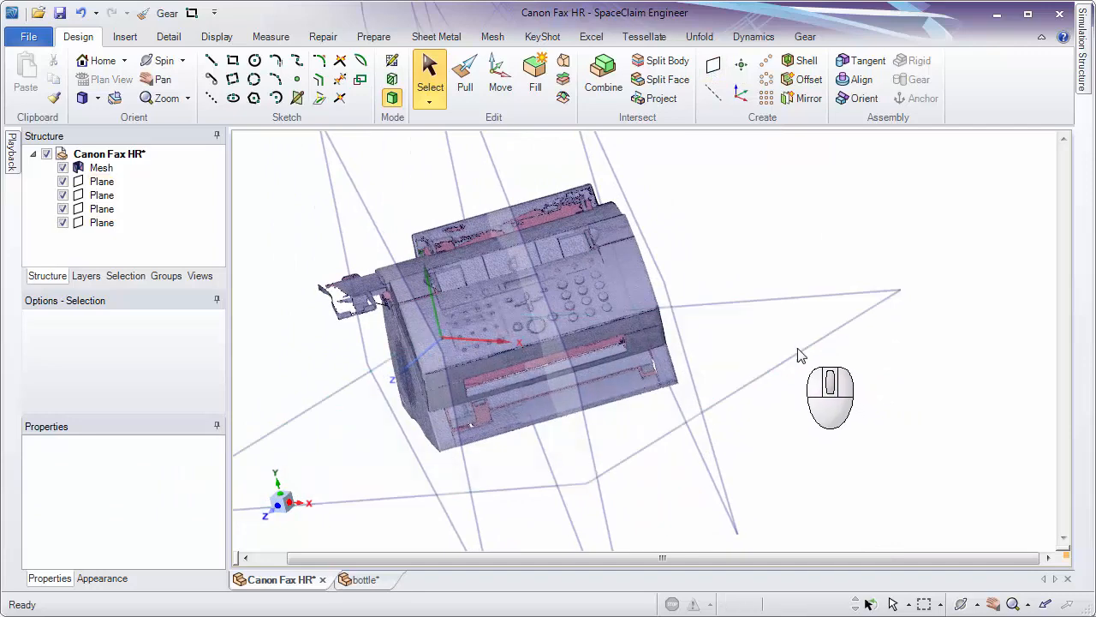
Highlight the underside plane and the midplane one after the other to check them, and clear the selection.
left_click(803, 358)
middle_click_drag(874, 414, 712, 379)
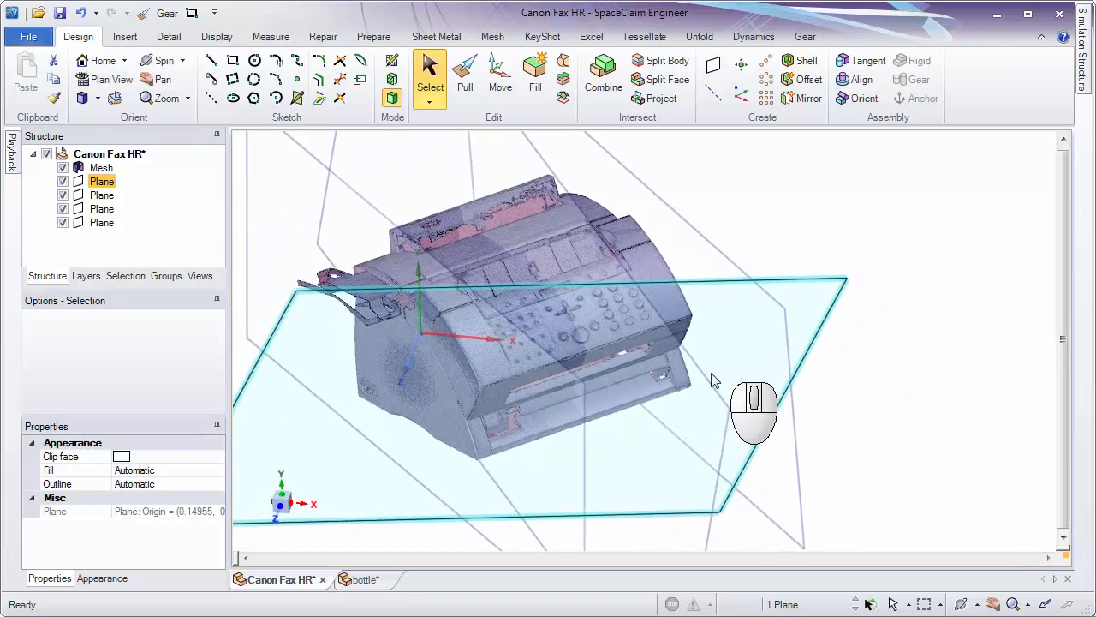
left_click(704, 360)
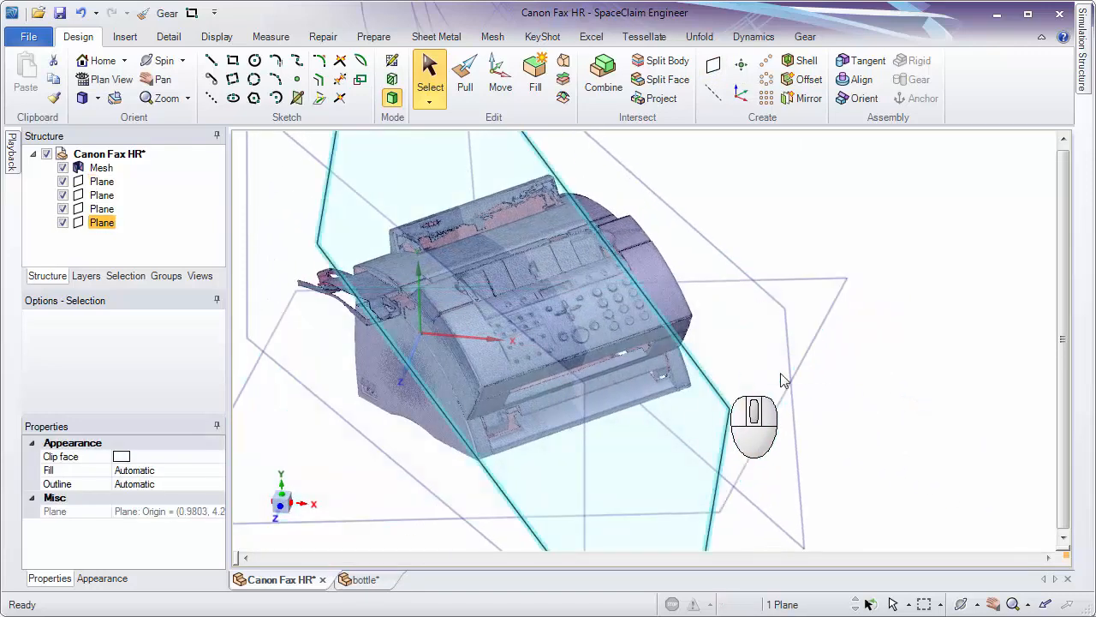
left_click(942, 405)
middle_click_drag(944, 408, 882, 363, "ctrl")
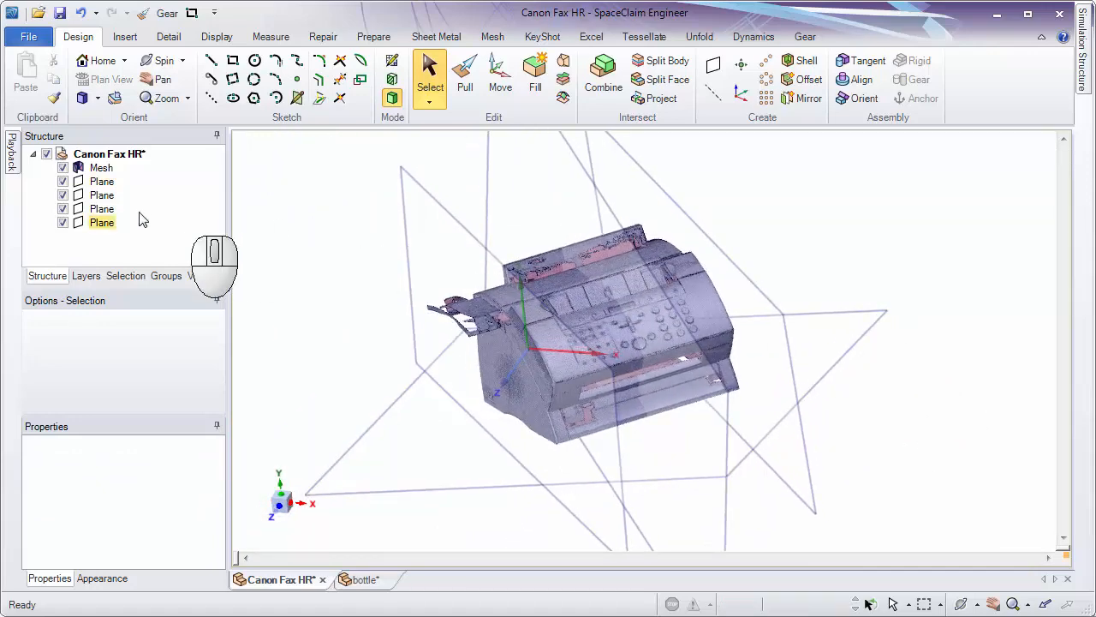
Hide all four planes so that only the fax mesh is displayed.
left_click(63, 181)
left_click(64, 196)
left_click(62, 209)
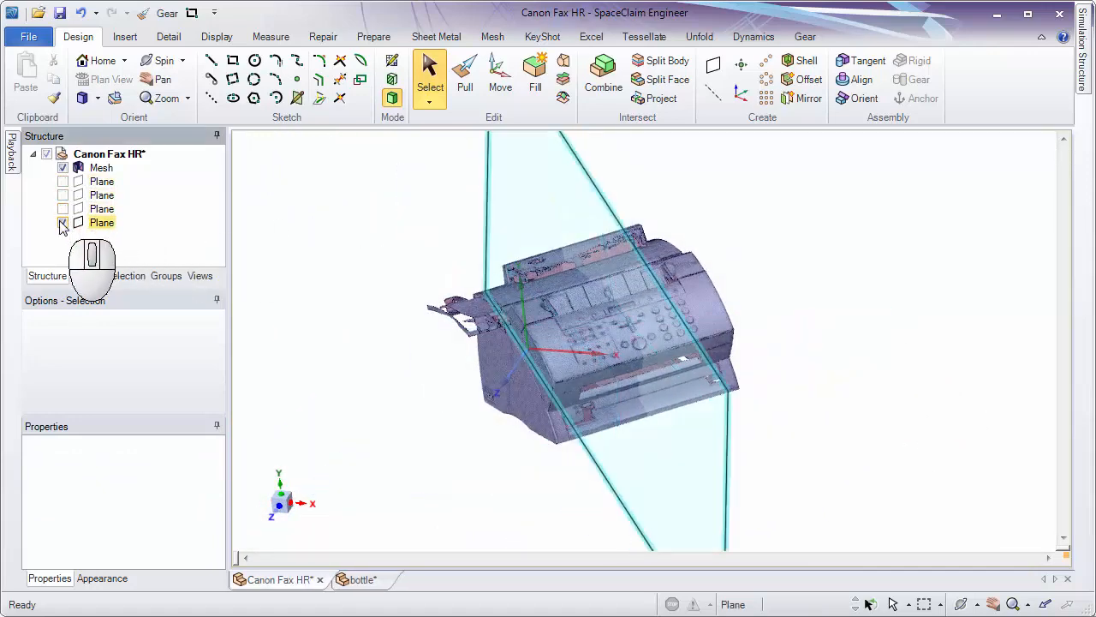
left_click(62, 223)
Select the narrow band of side facets just above where the tray joins the fax and create a plane fitted to them.
middle_click_drag(487, 375, 415, 419, "ctrl")
middle_click_drag(414, 420, 610, 155)
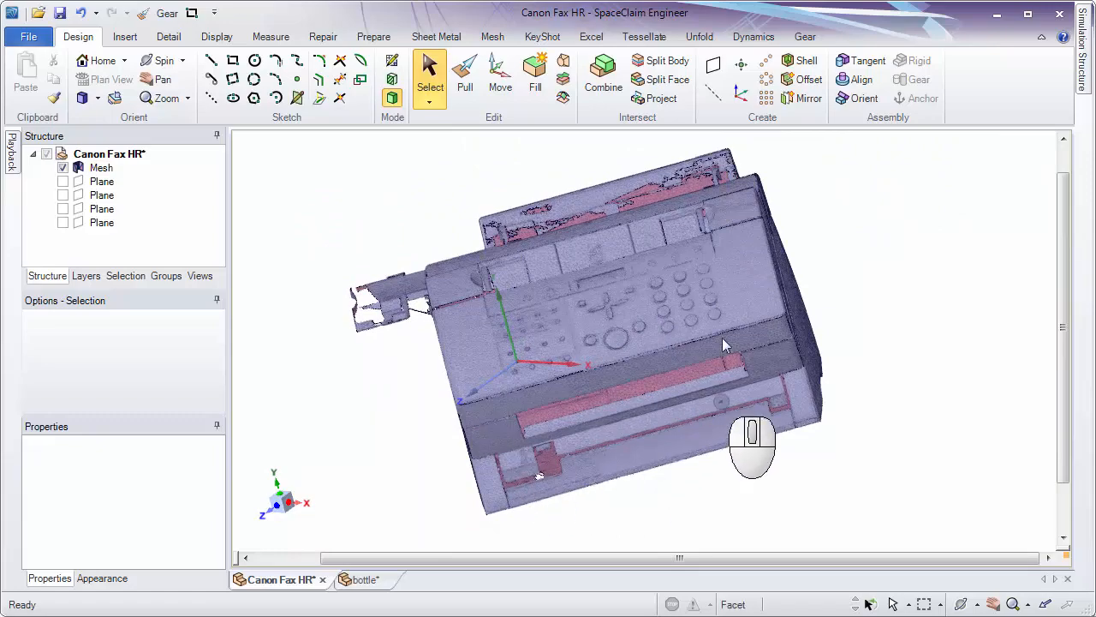
mouse_move(421, 333)
middle_mouse_down("ctrl")
mouse_move(377, 331)
mouse_move(387, 374)
mouse_move(411, 377)
mouse_move(397, 372)
mouse_move(391, 318)
mouse_move(424, 311)
middle_mouse_up("ctrl")
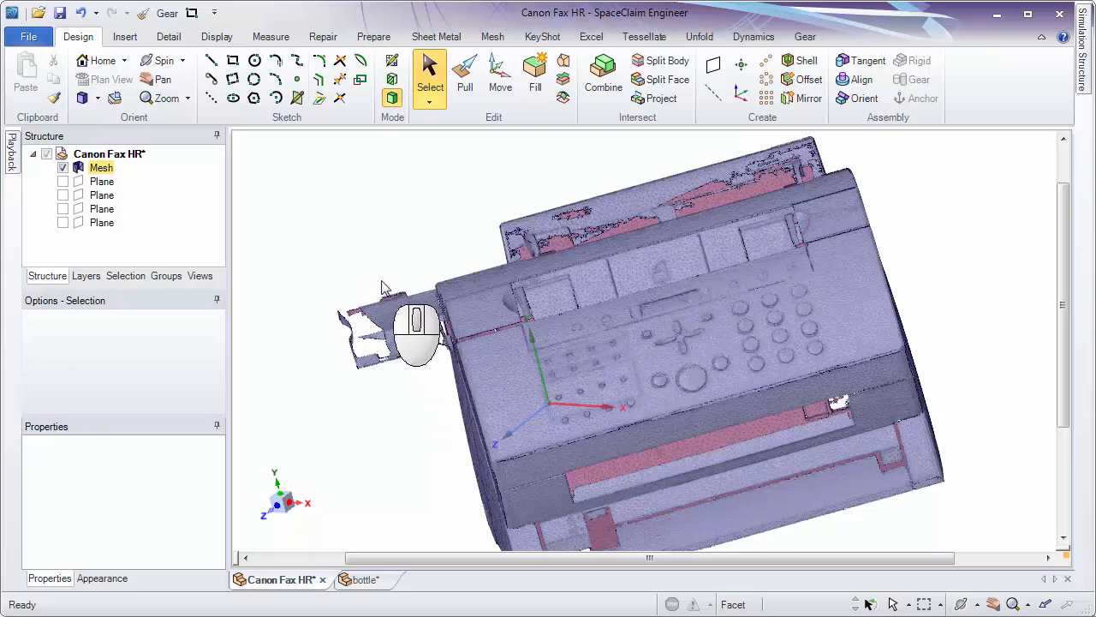
middle_click_drag(398, 342, 460, 327)
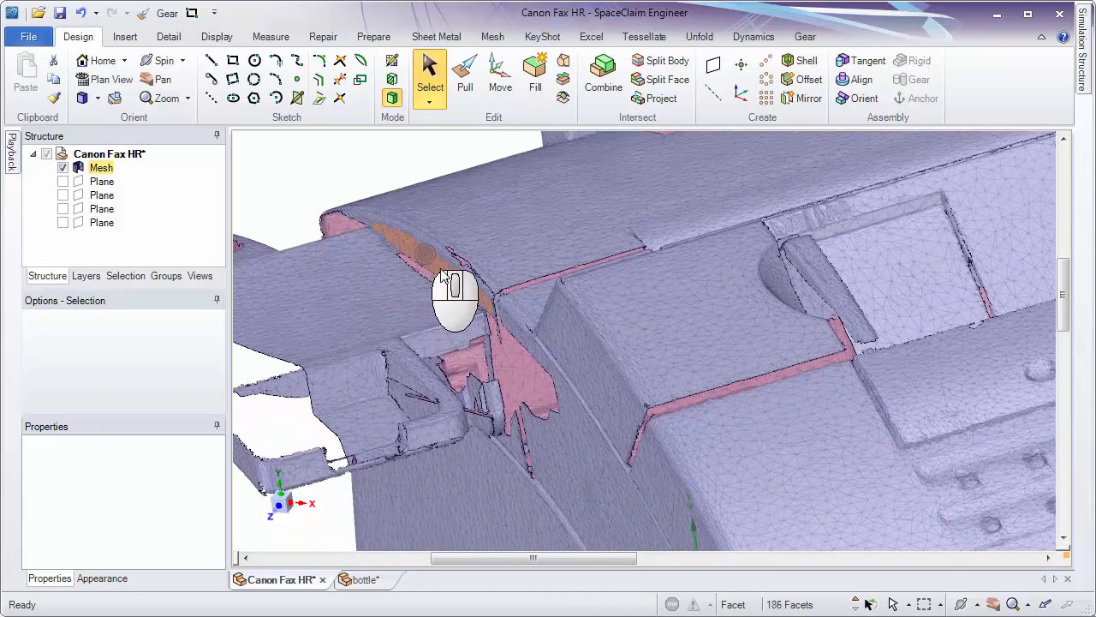
middle_click_drag(441, 276, 521, 364)
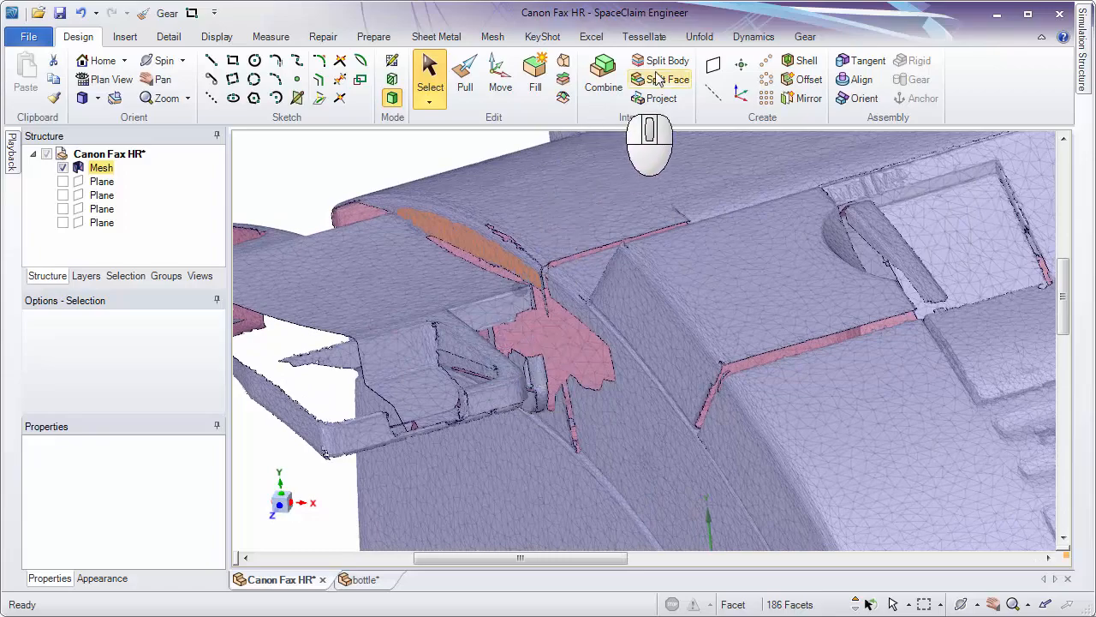
left_click(712, 69)
middle_click_drag(618, 189, 577, 140, "ctrl")
Move the plane beside the tray slightly outward from the fax's side along its normal and clear the selection.
left_click(500, 79)
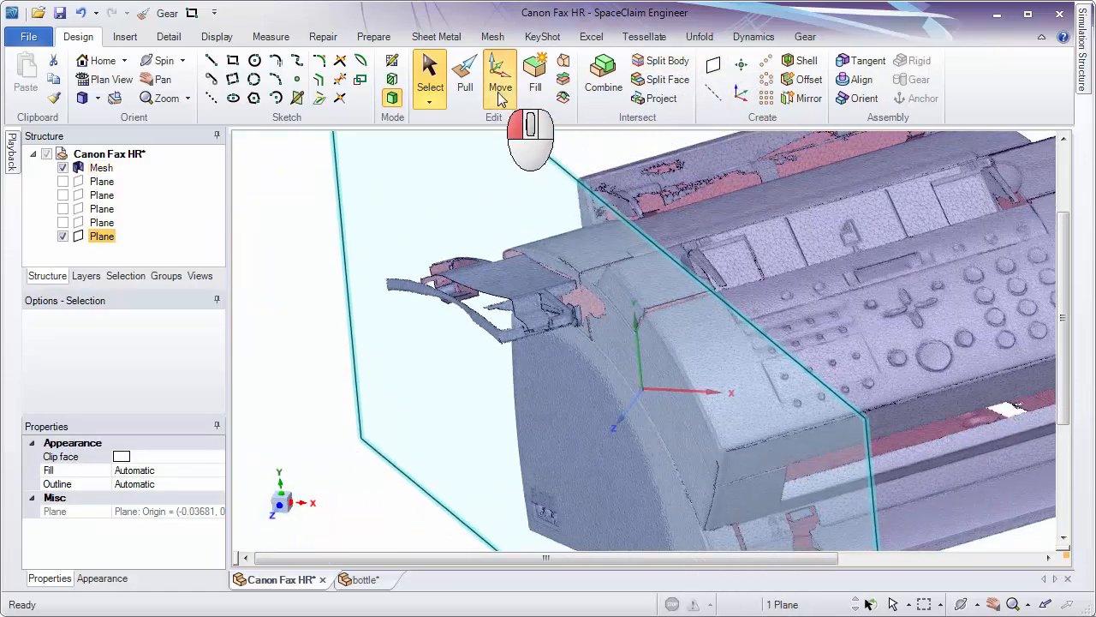
left_click(547, 443)
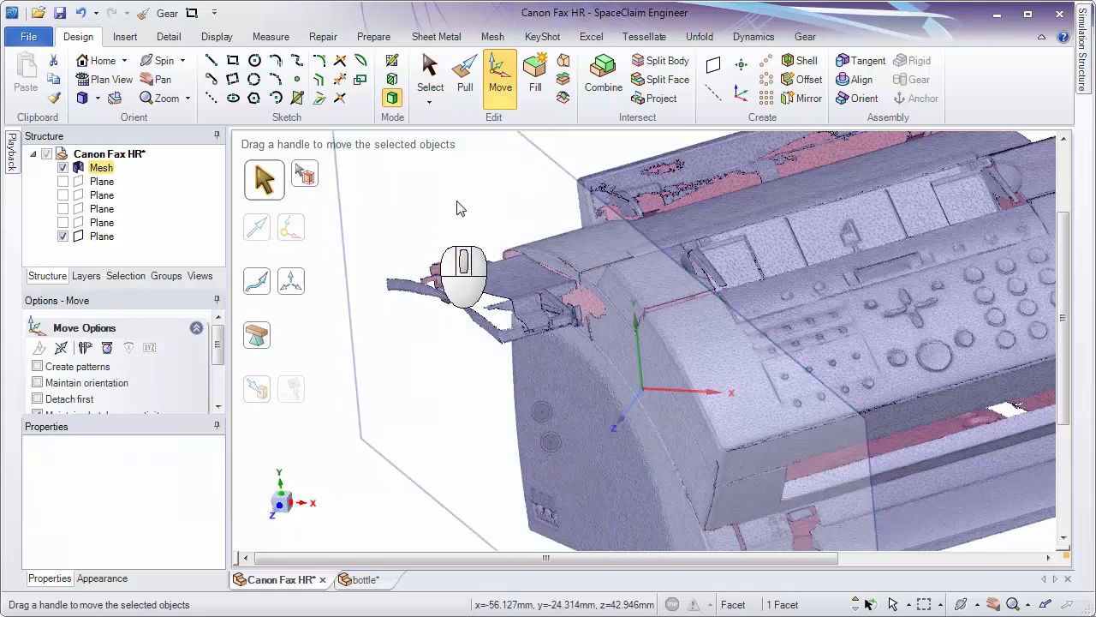
left_click(551, 161)
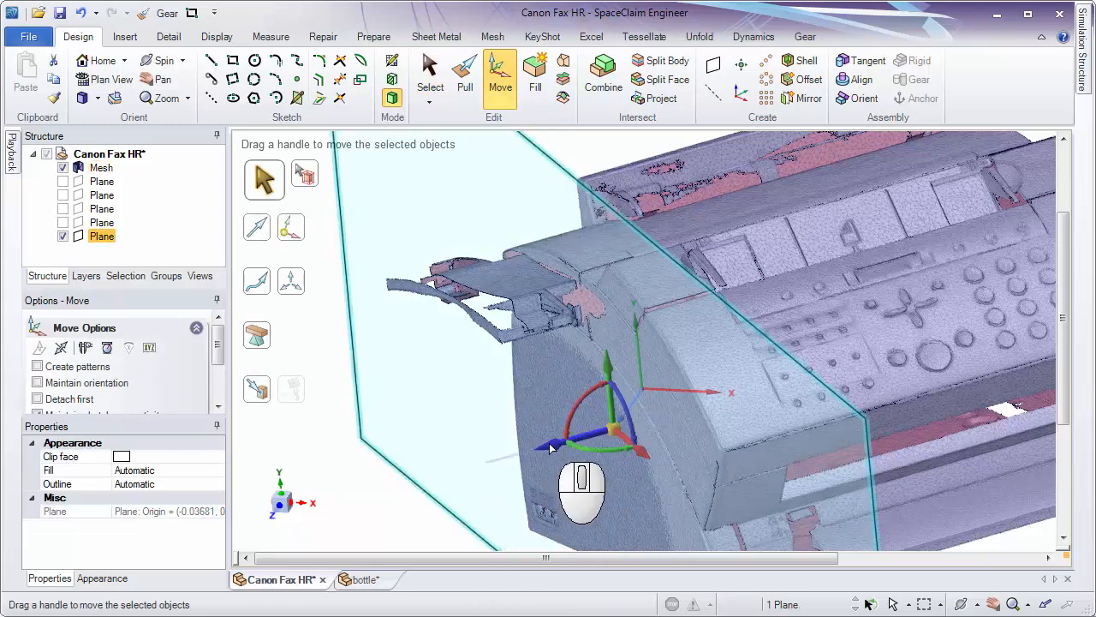
left_click_drag(552, 449, 543, 452)
left_click(489, 205)
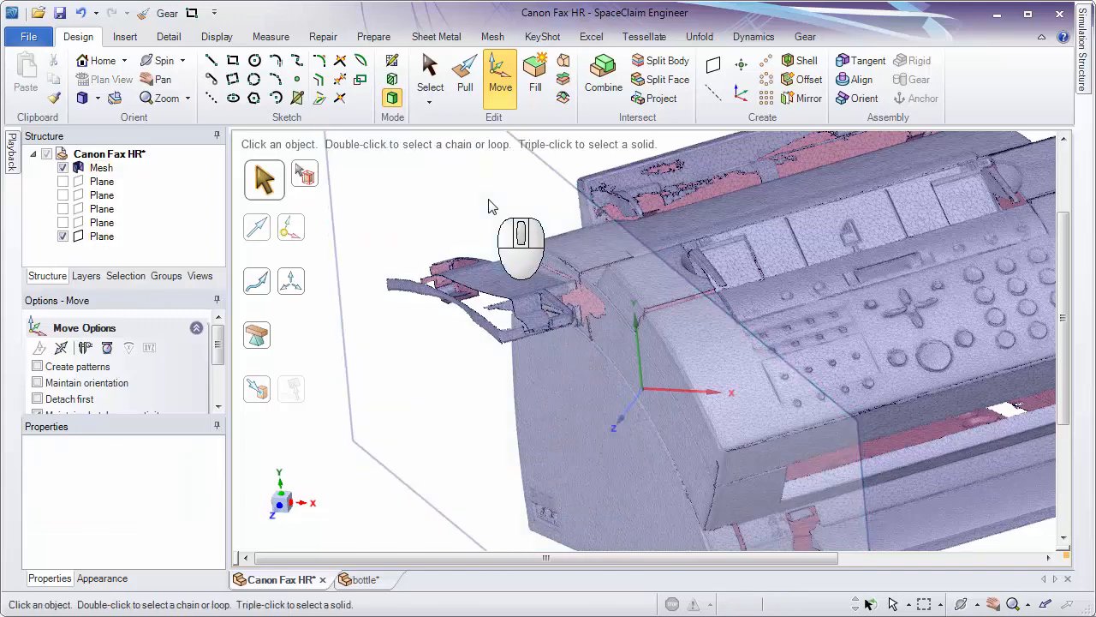
Split the fax mesh with Split Body, using the plane beside the tray as the cutter.
left_click(667, 63)
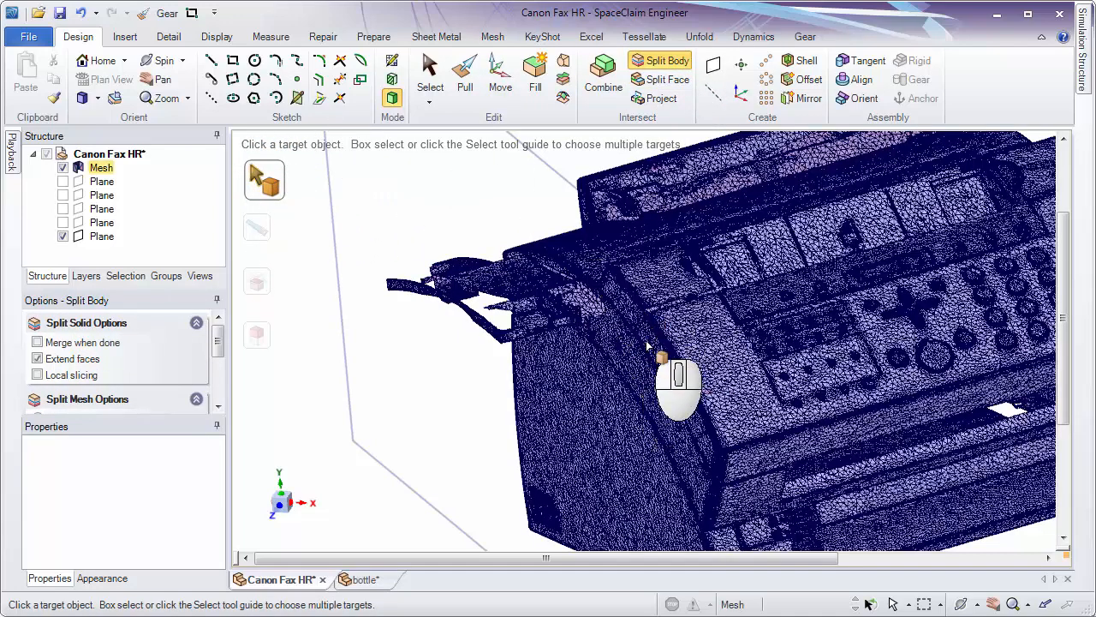
left_click(648, 343)
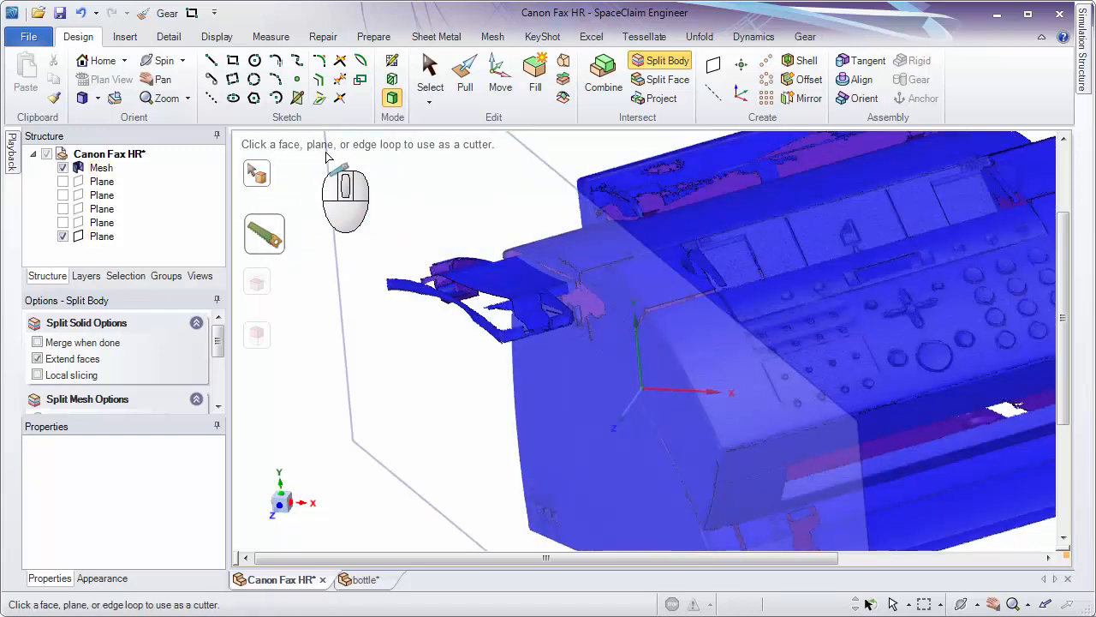
left_click(554, 171)
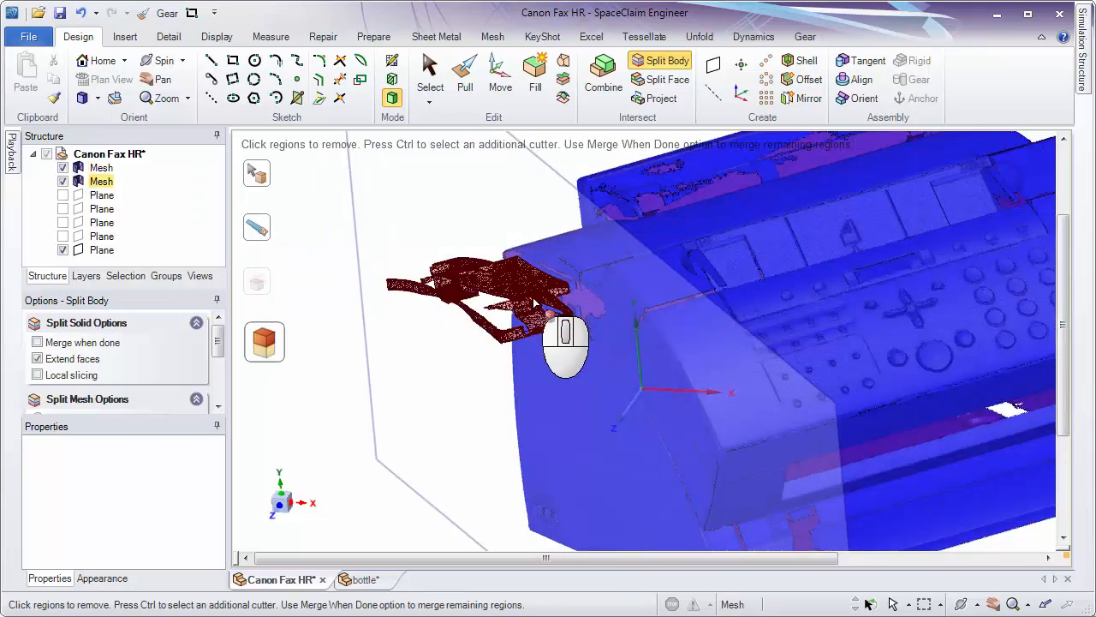
Try removing the split-off tray region from the mesh, and undo the removal.
middle_click_drag(466, 417, 481, 326)
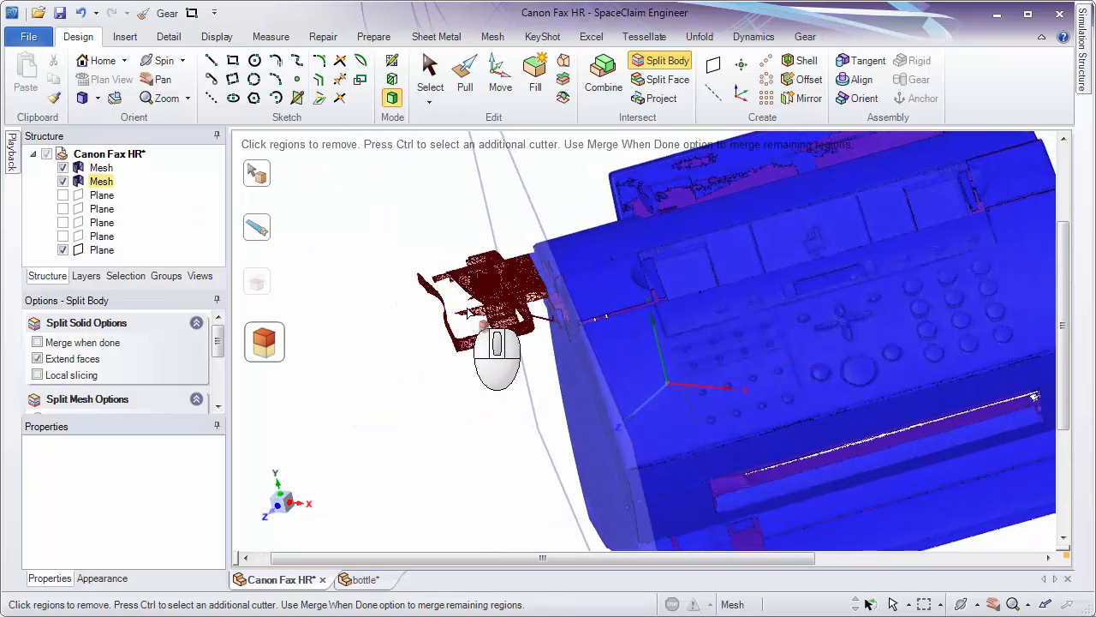
left_click(499, 279)
middle_click_drag(472, 416, 494, 415)
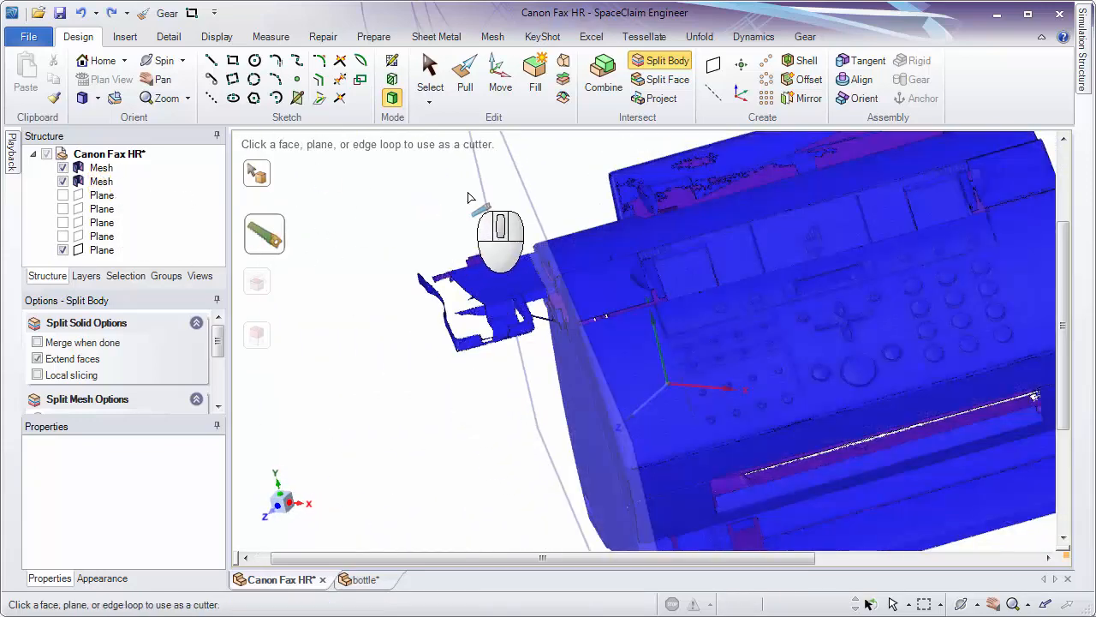
Select the separated tray mesh, colour it green and clear the selection.
left_click(430, 79)
left_click(120, 170)
left_click(107, 181)
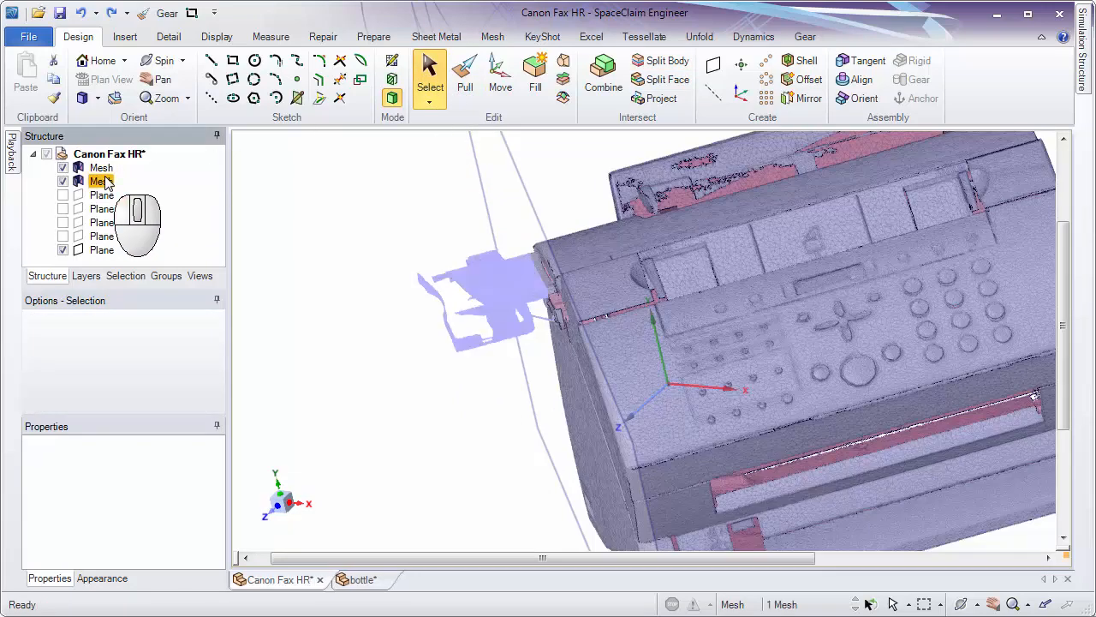
left_click(217, 36)
left_click(160, 77)
left_click(245, 166)
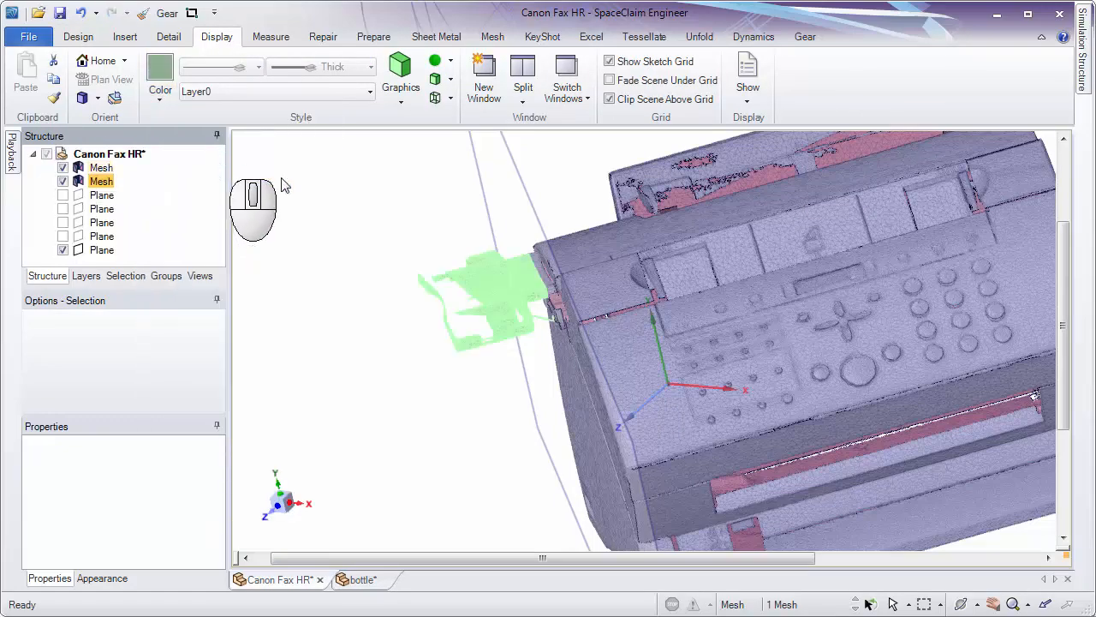
left_click(284, 186)
mouse_move(342, 196)
middle_mouse_down()
mouse_move(385, 228)
mouse_move(431, 213)
mouse_move(428, 173)
mouse_move(342, 179)
mouse_move(385, 196)
mouse_move(372, 212)
mouse_move(347, 199)
middle_mouse_up()
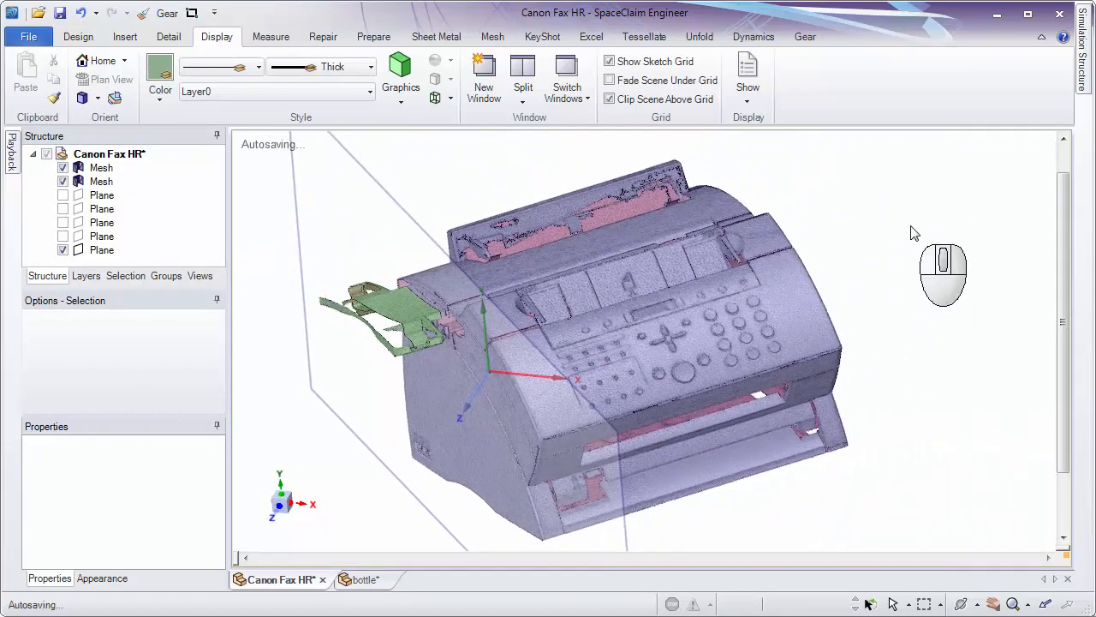
Show the underside, side and middle planes again and hide the plane used to cut off the tray.
left_click(63, 195)
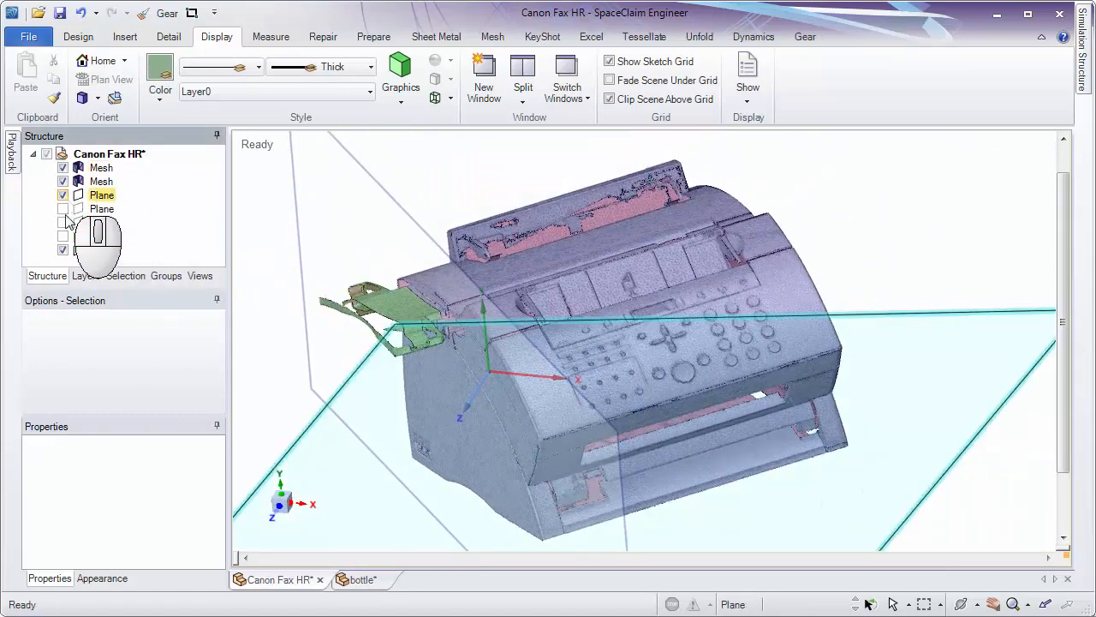
left_click(64, 224)
left_click(65, 210)
left_click(64, 237)
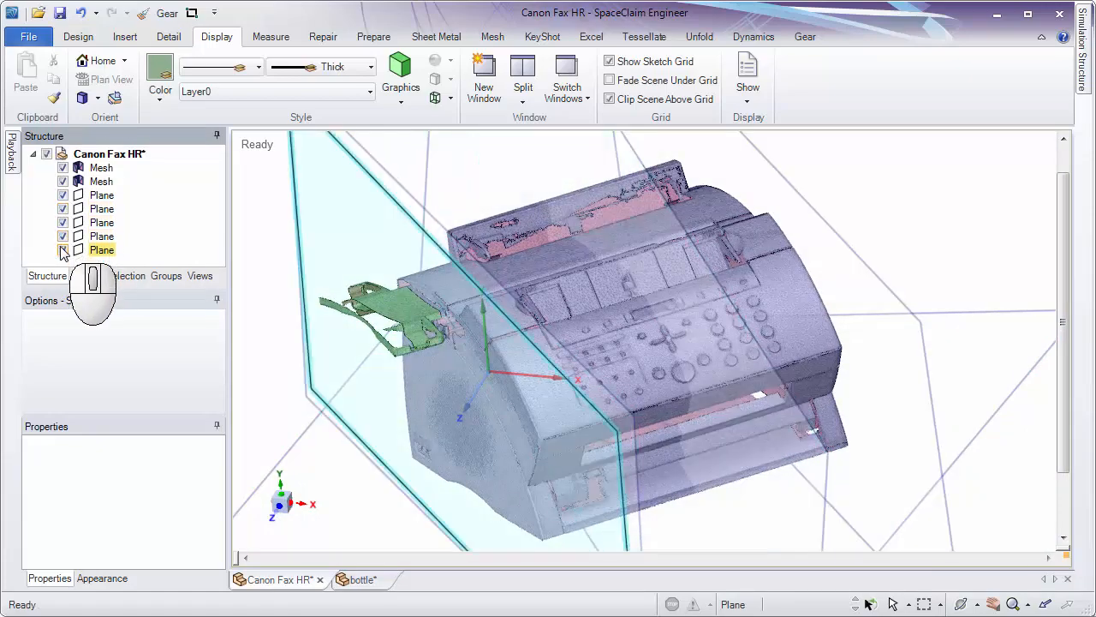
left_click(63, 250)
Hide the two side-face planes, keeping only the underside plane and the midplane displayed.
middle_click_drag(446, 447, 426, 215)
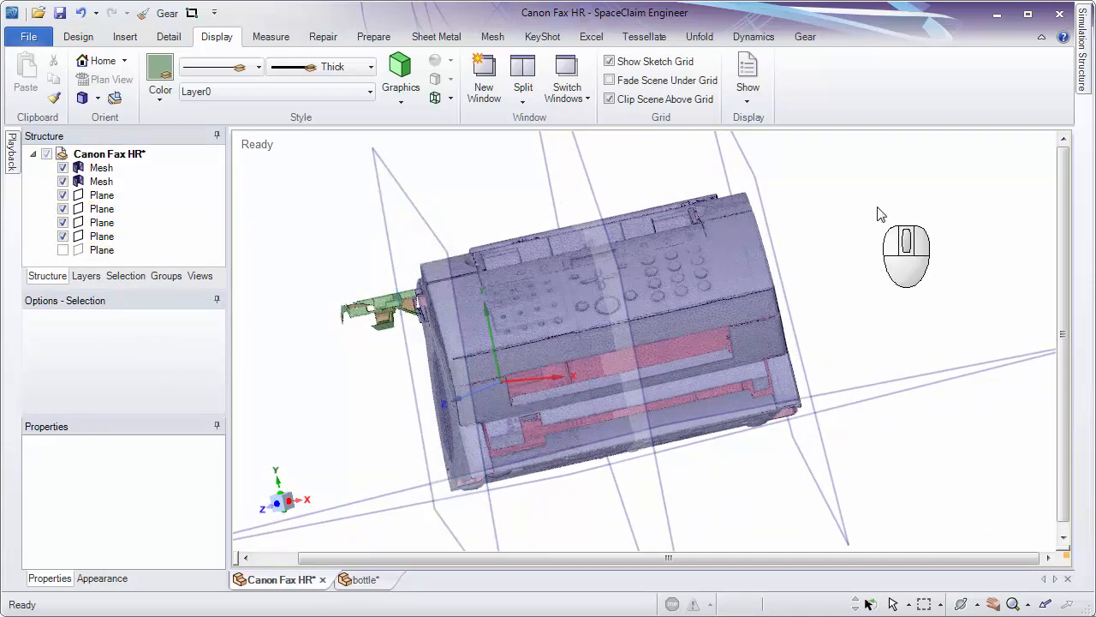
left_click(63, 224)
left_click(62, 208)
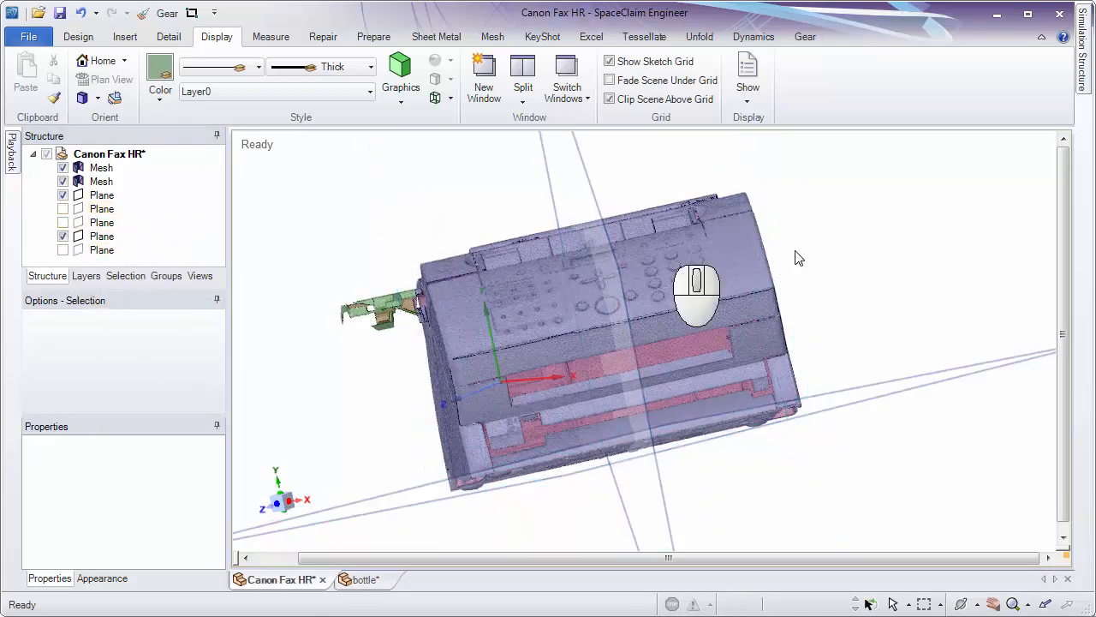
middle_click_drag(745, 252, 857, 180)
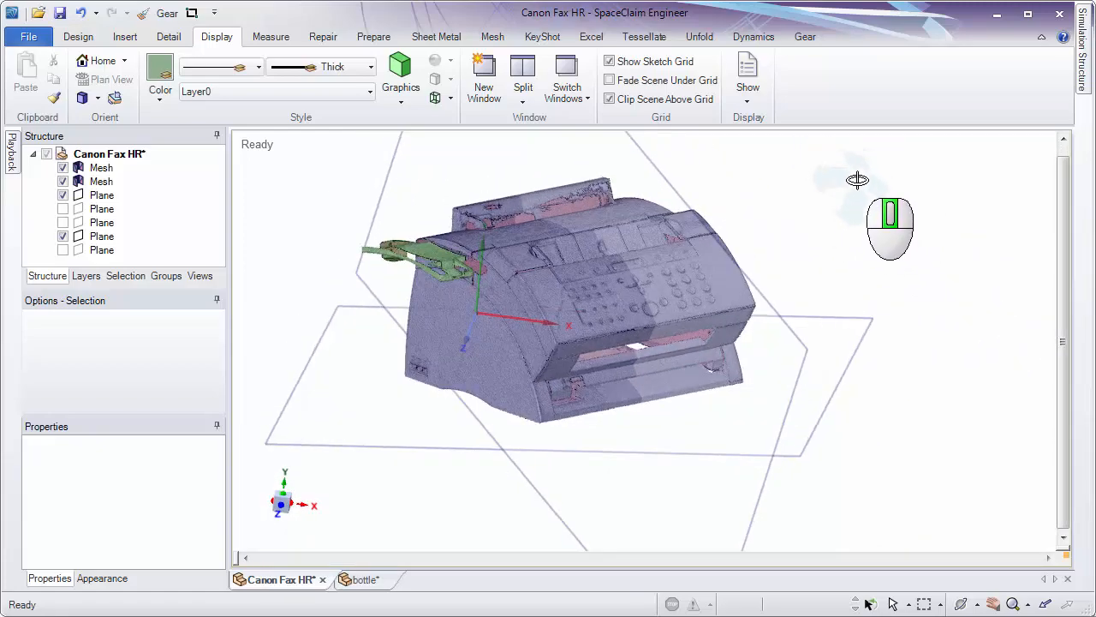
left_click(521, 282)
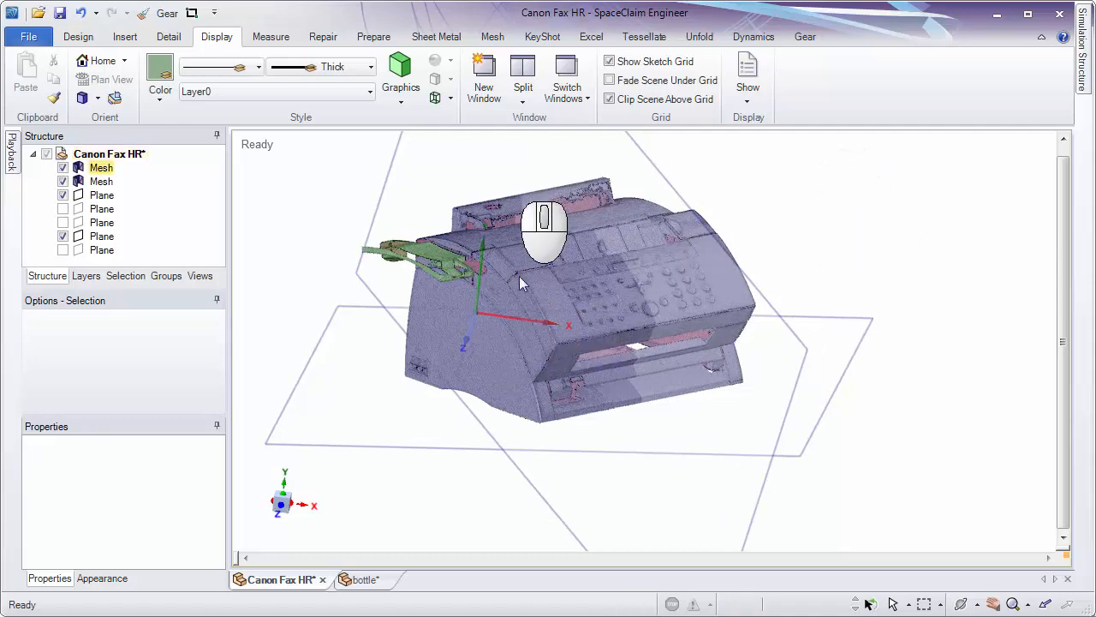
middle_click_drag(628, 358, 798, 349)
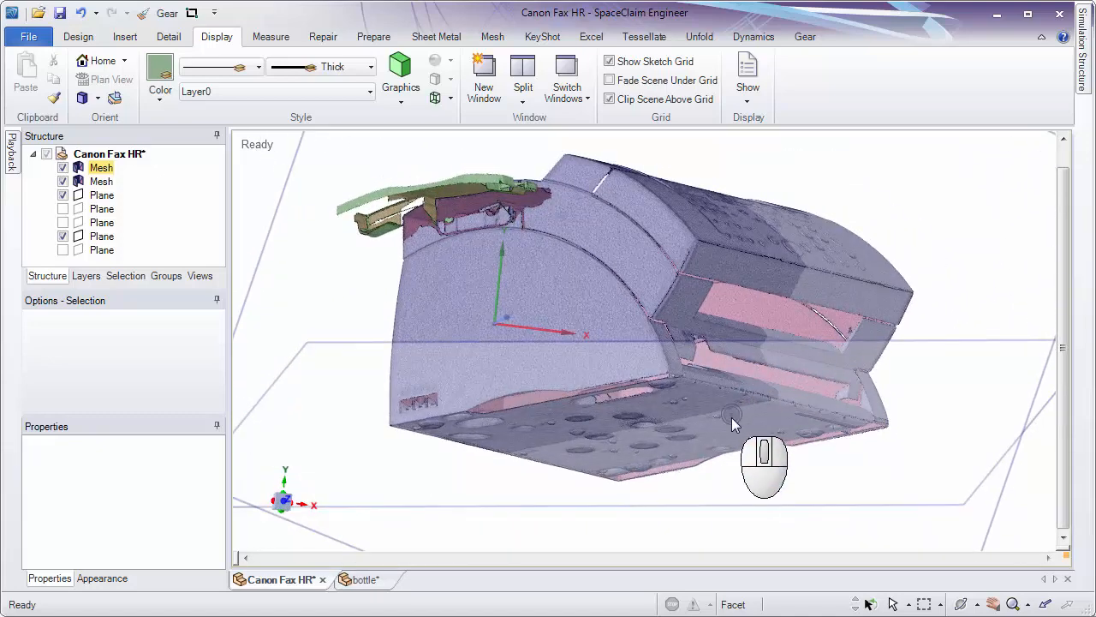
middle_click_drag(731, 417, 698, 485)
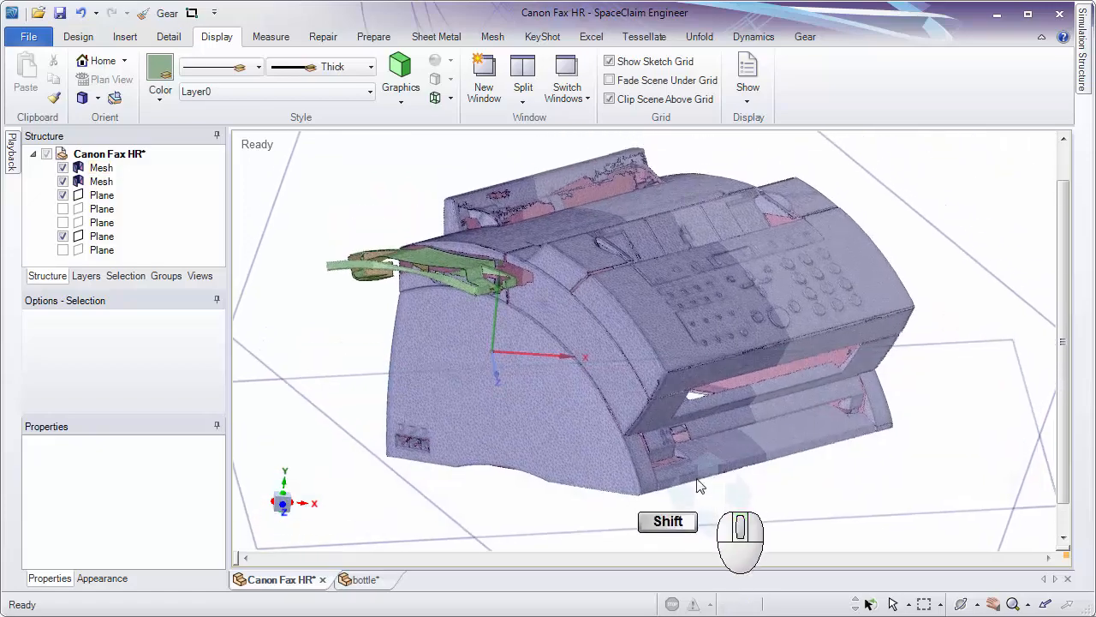
Select the fax machine's main mesh with the Move tool, examine its handle orientation from several angles, and clear the selection.
left_click(78, 36)
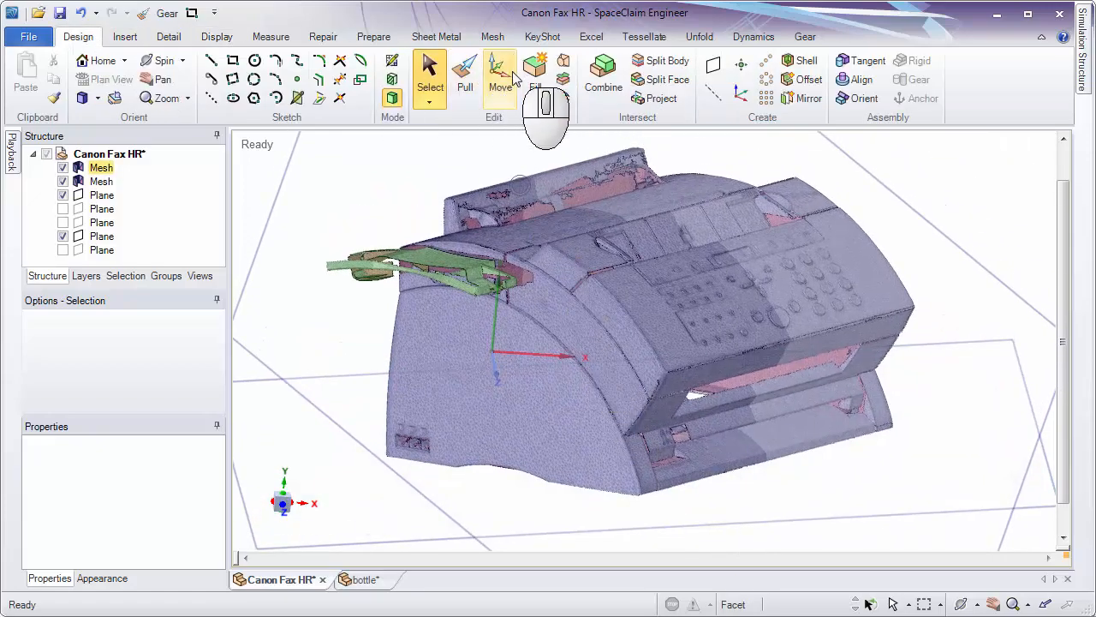
left_click(500, 79)
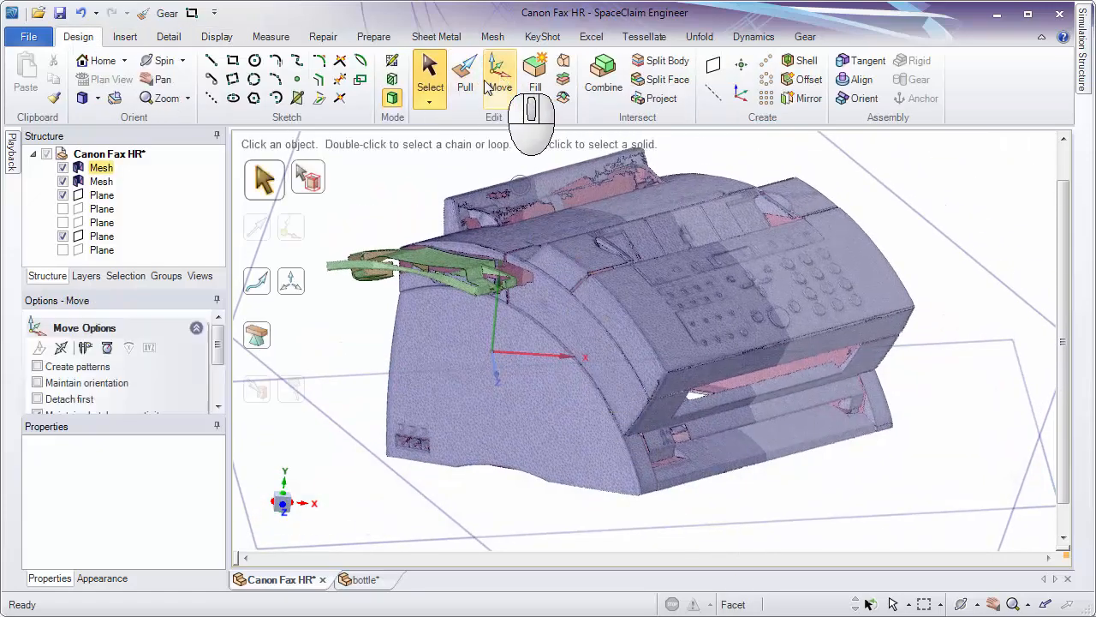
left_click(104, 173)
middle_click_drag(789, 375, 831, 380)
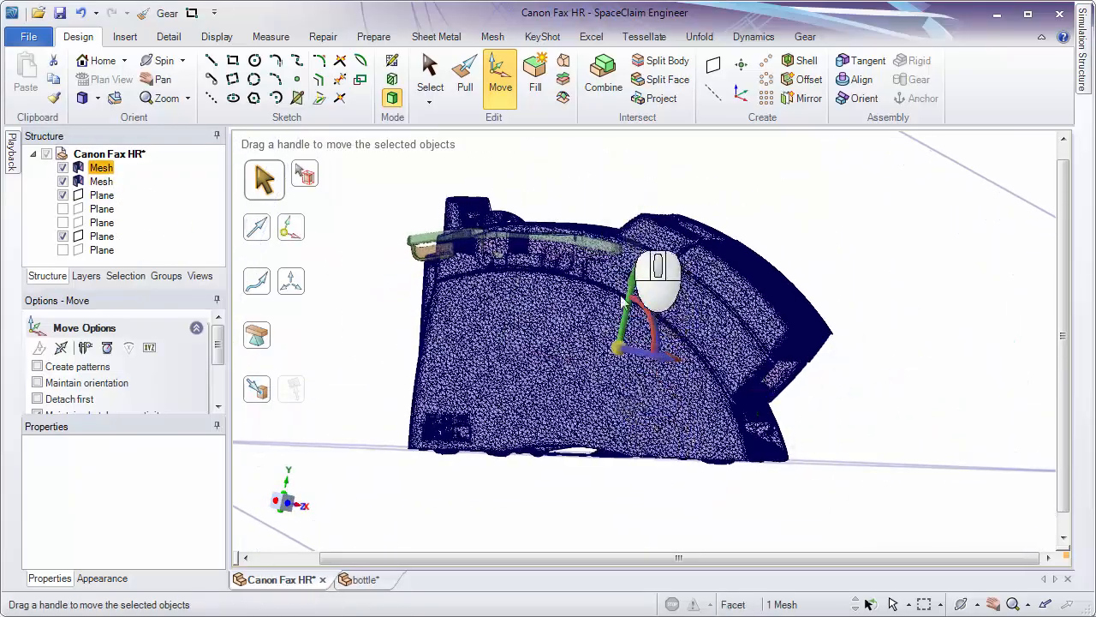
middle_click_drag(624, 302, 577, 401)
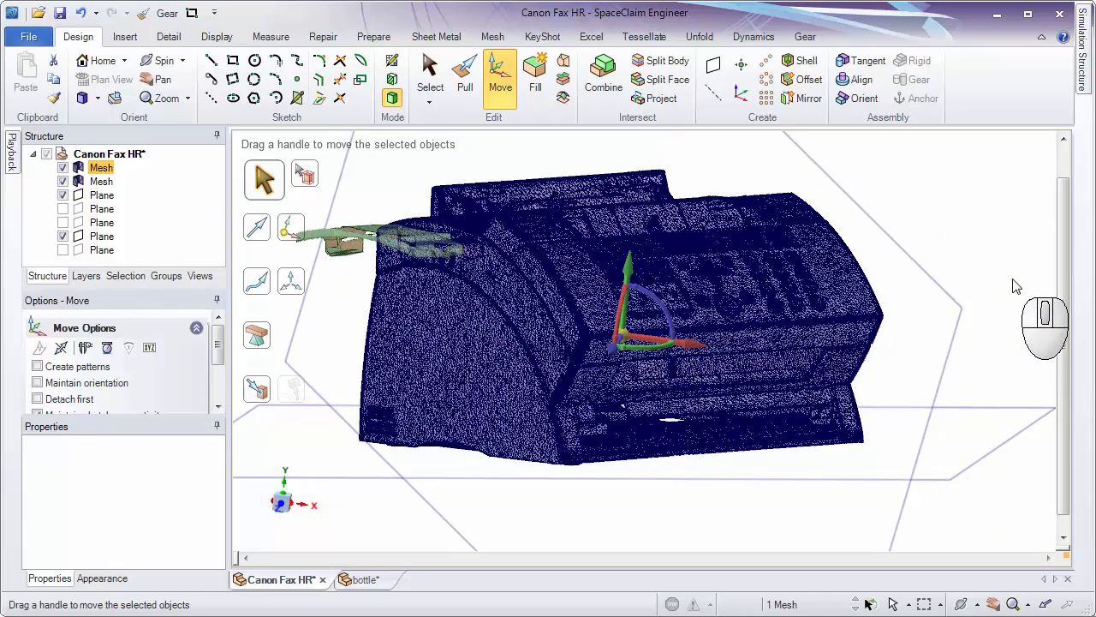
left_click(985, 244)
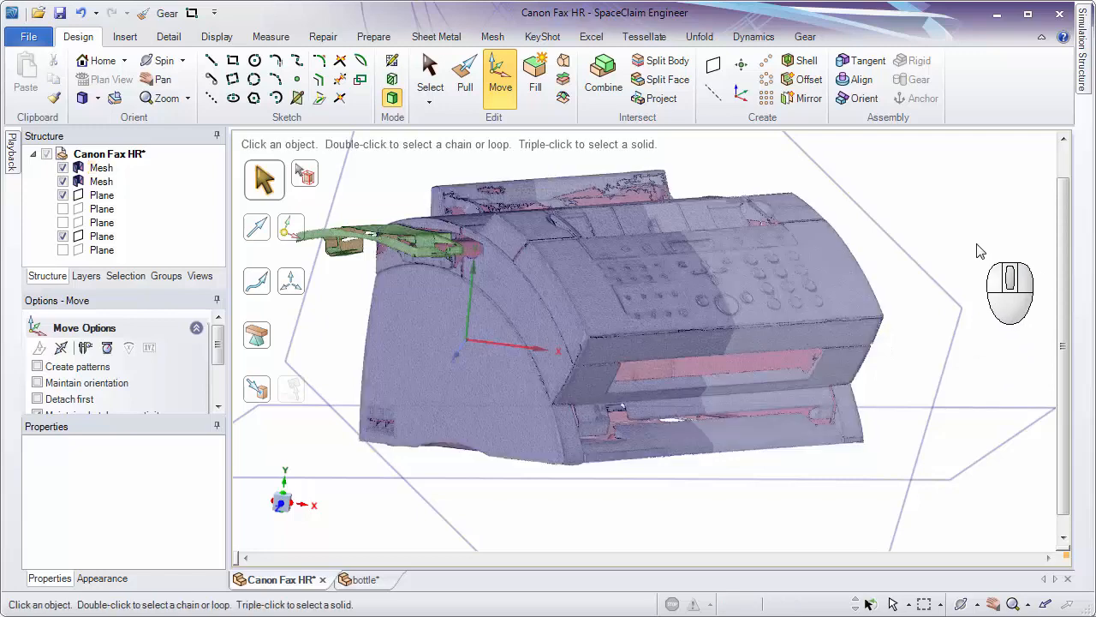
middle_click_drag(978, 244, 963, 220, "ctrl")
middle_click_drag(908, 242, 740, 271)
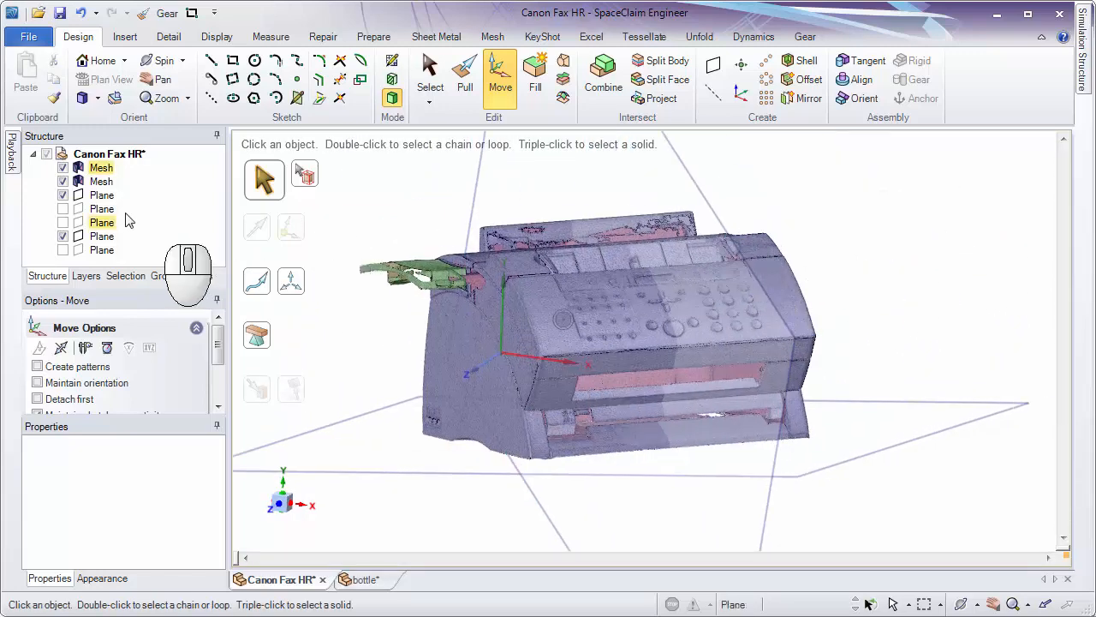
Create a coordinate system at the centre of the fax machine's main mesh and clear the selection.
left_click(103, 169)
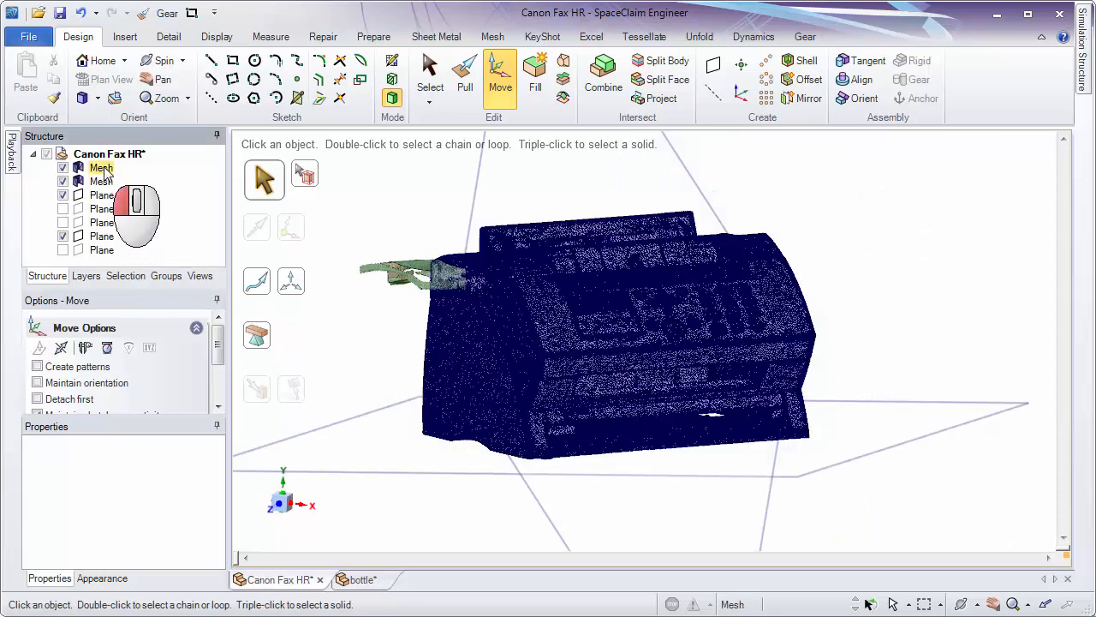
left_click(102, 168)
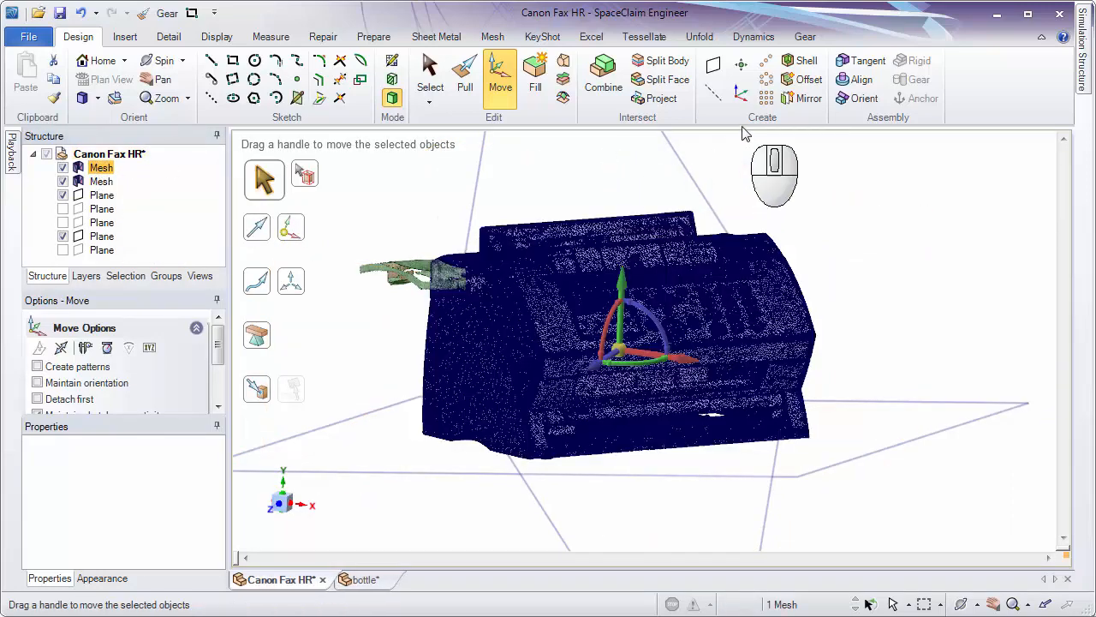
left_click(429, 81)
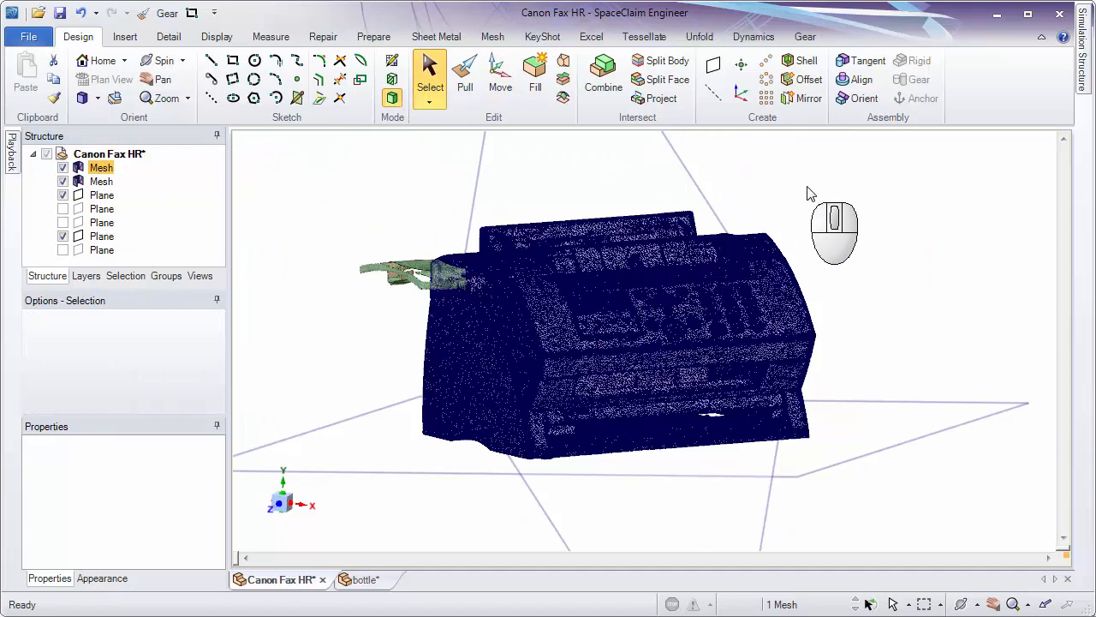
middle_click_drag(809, 193, 863, 216)
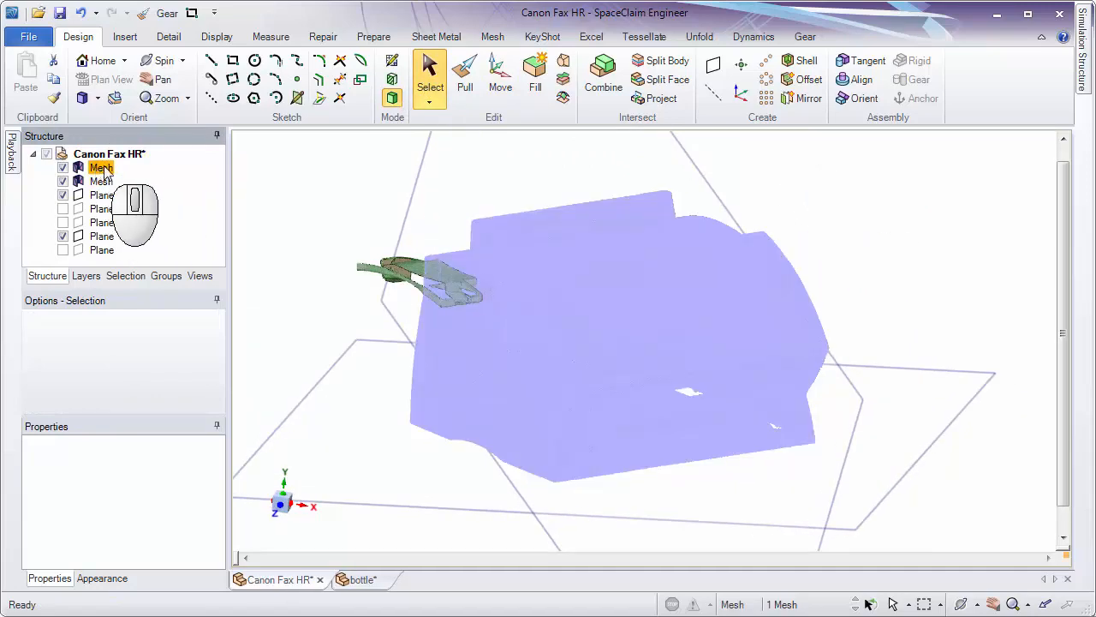
left_click(742, 94)
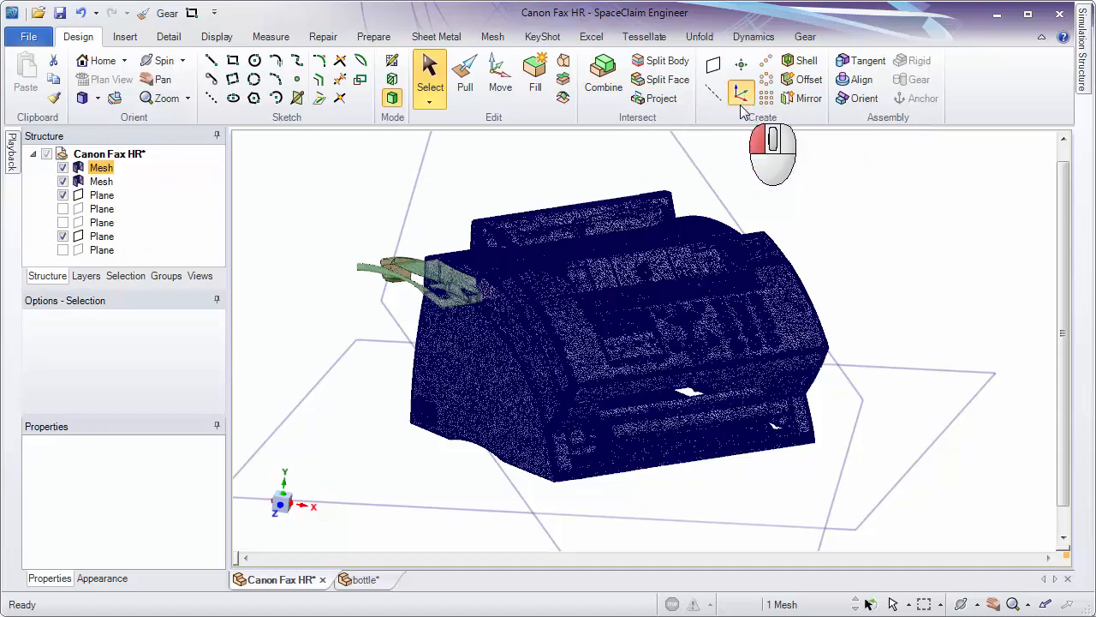
middle_click_drag(950, 290, 835, 438)
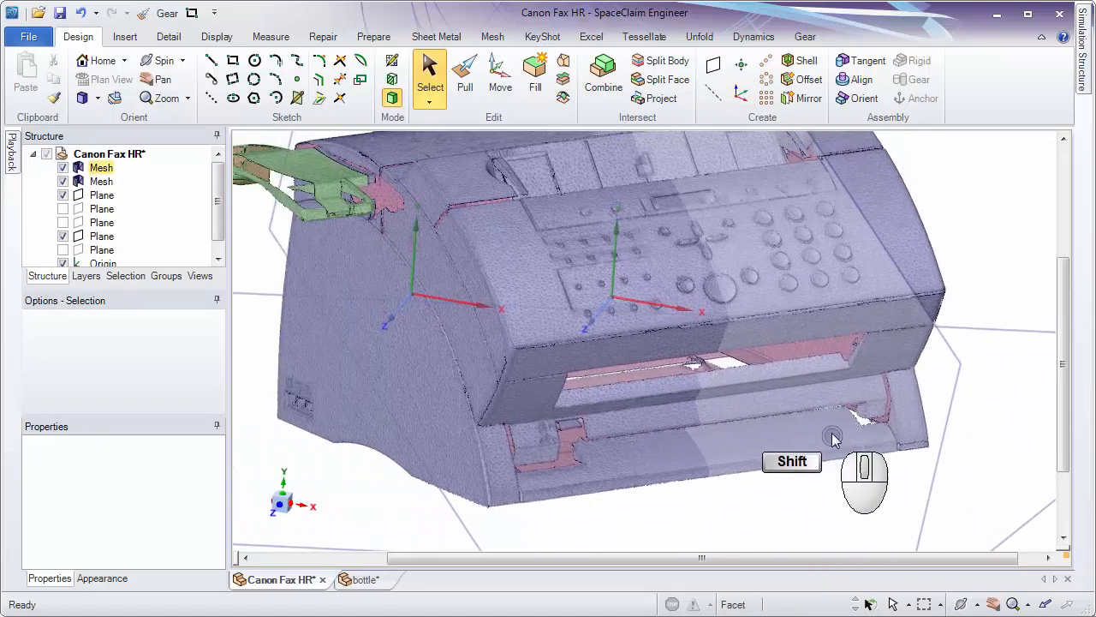
Try to move the World Origin using its Move handles, and clear the selection.
left_click(610, 302)
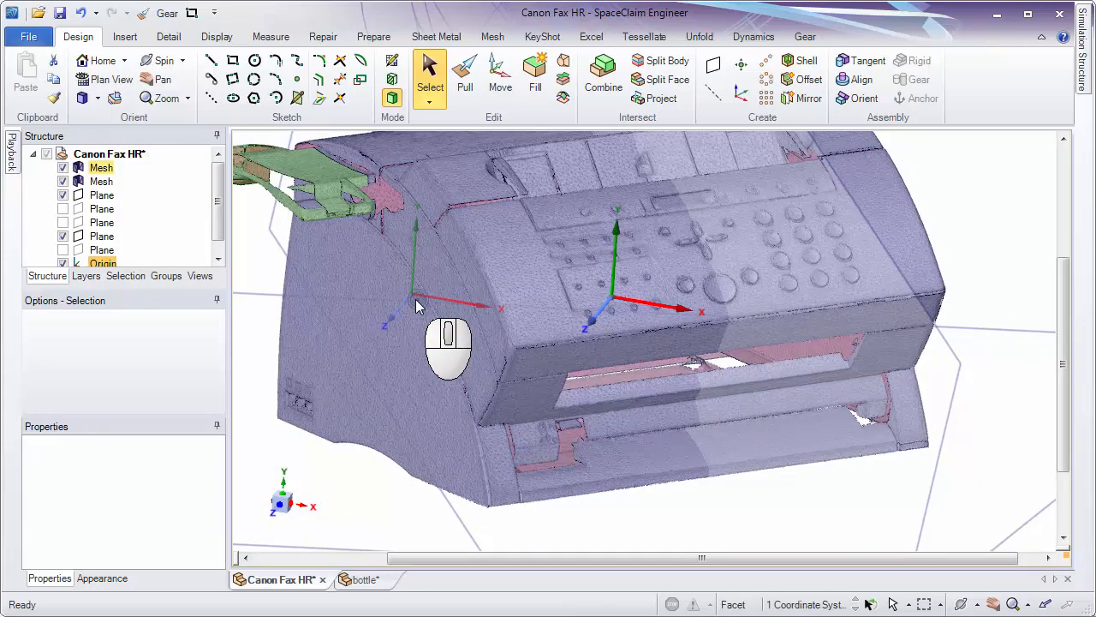
left_click(500, 79)
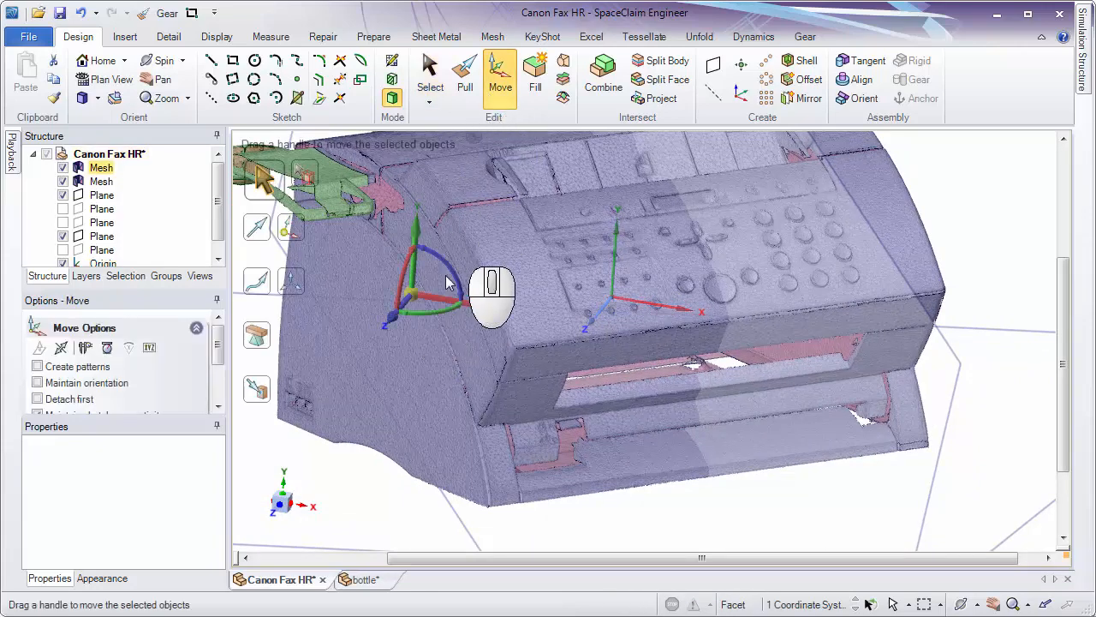
left_click_drag(415, 233, 428, 435)
left_click(671, 509)
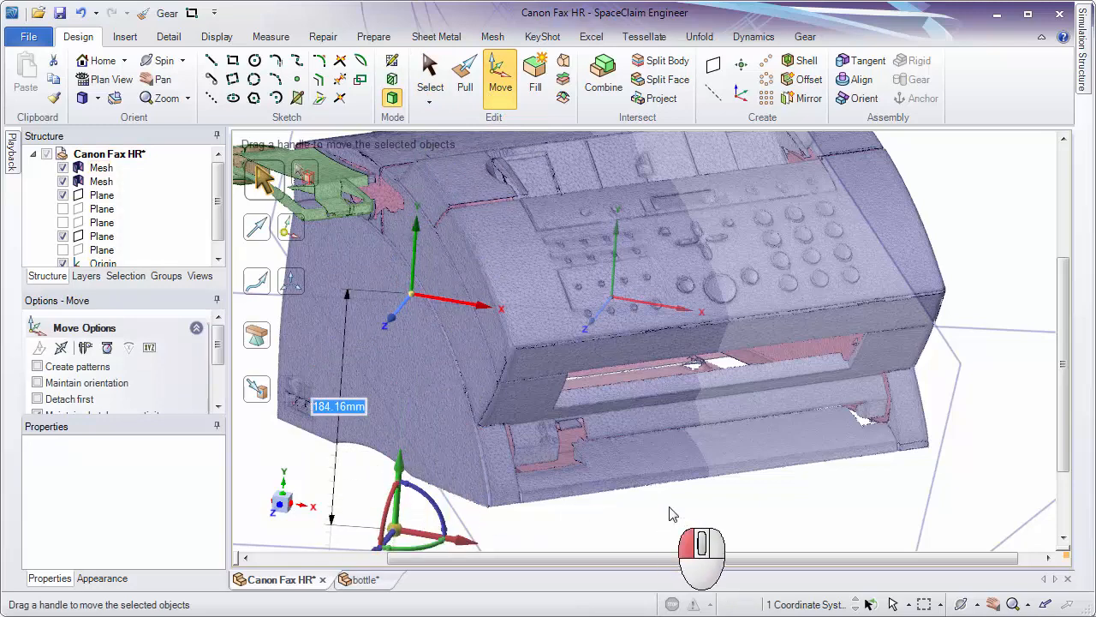
Try moving and rotating the mesh-centred coordinate system freely, and undo those changes.
left_click(614, 297)
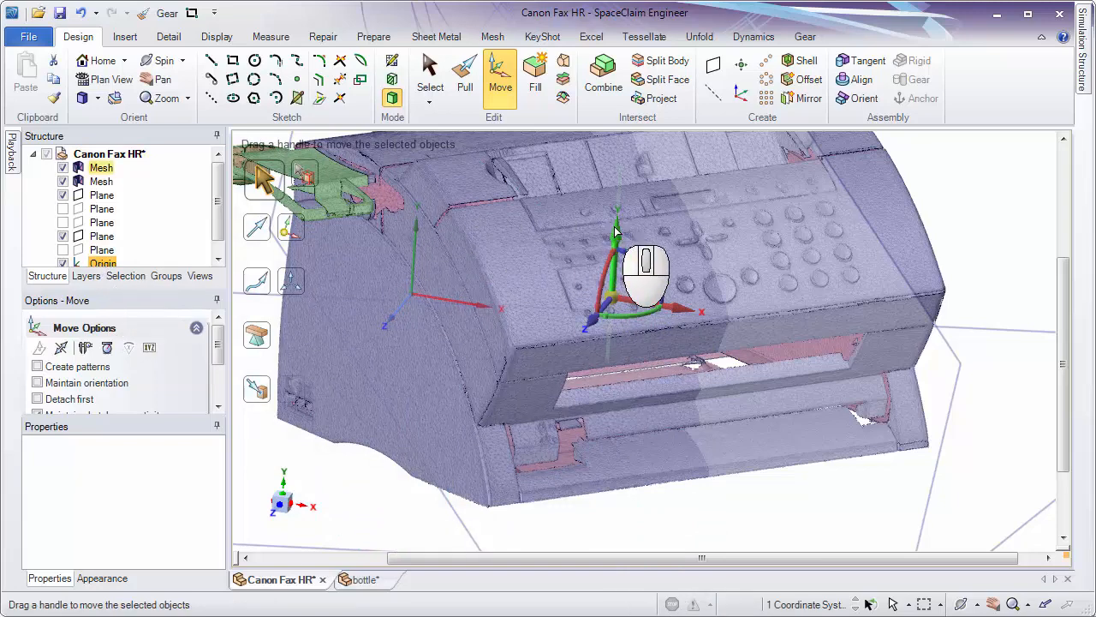
left_click_drag(615, 231, 591, 274)
left_click(772, 517)
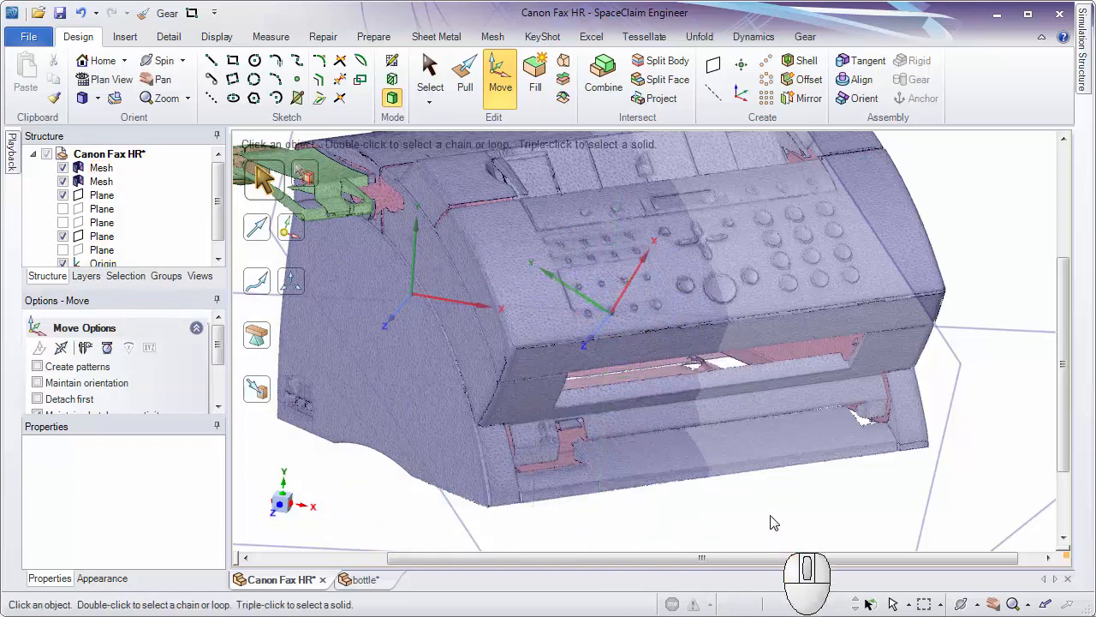
middle_click_drag(643, 409, 606, 406)
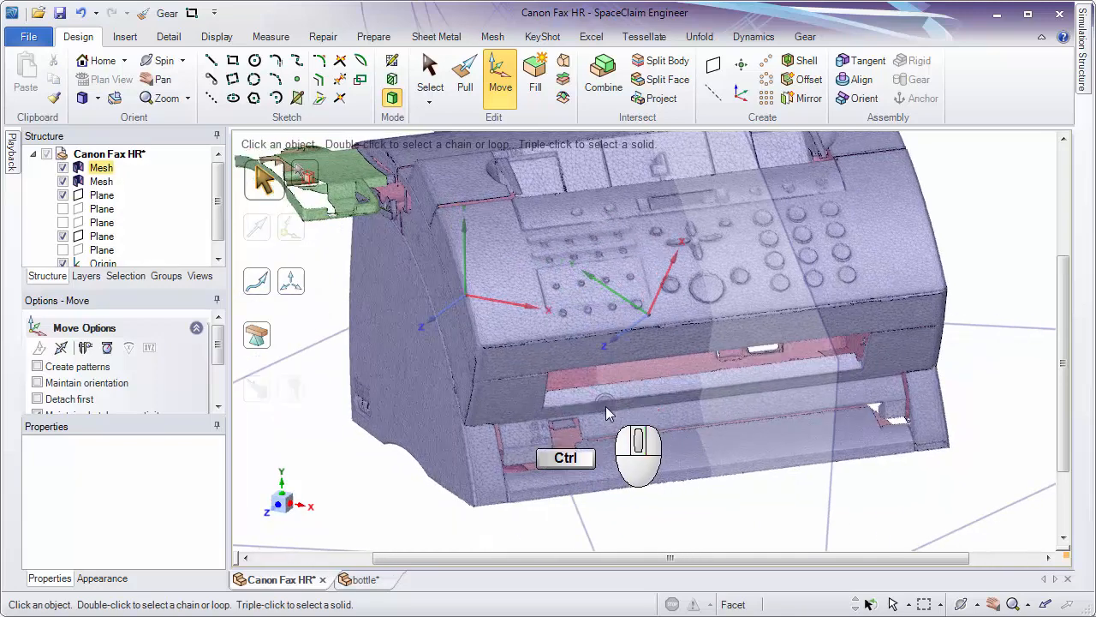
key("ctrl+z")
key("ctrl+z")
Select the mesh-centred coordinate system and examine its axis directions against the underside plane and the midplane.
left_click(686, 483)
middle_click_drag(682, 475, 684, 457, "ctrl")
left_click(622, 328)
middle_click_drag(655, 401, 743, 490)
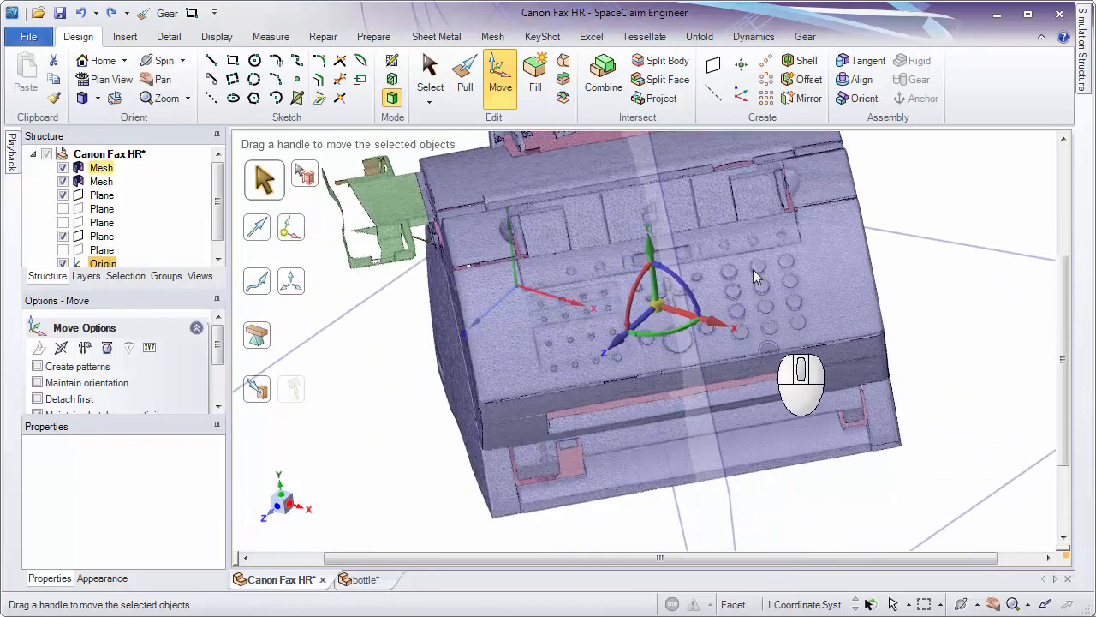
middle_click_drag(825, 425, 972, 394)
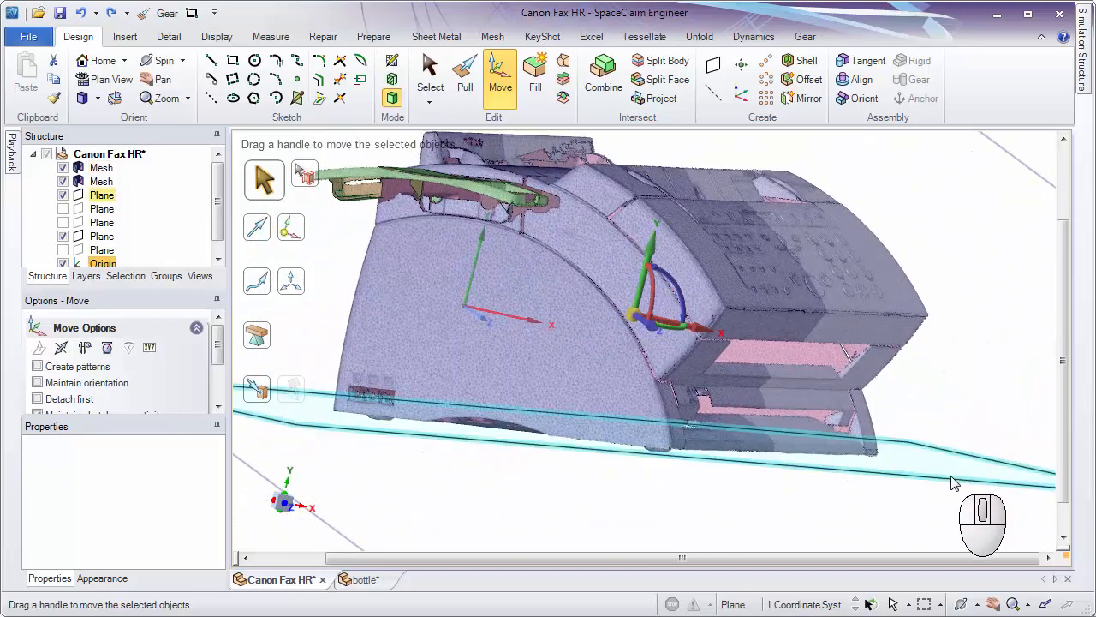
middle_click_drag(953, 483, 871, 479)
scroll(856, 477, "down", 2)
middle_click_drag(805, 449, 642, 472, "shift")
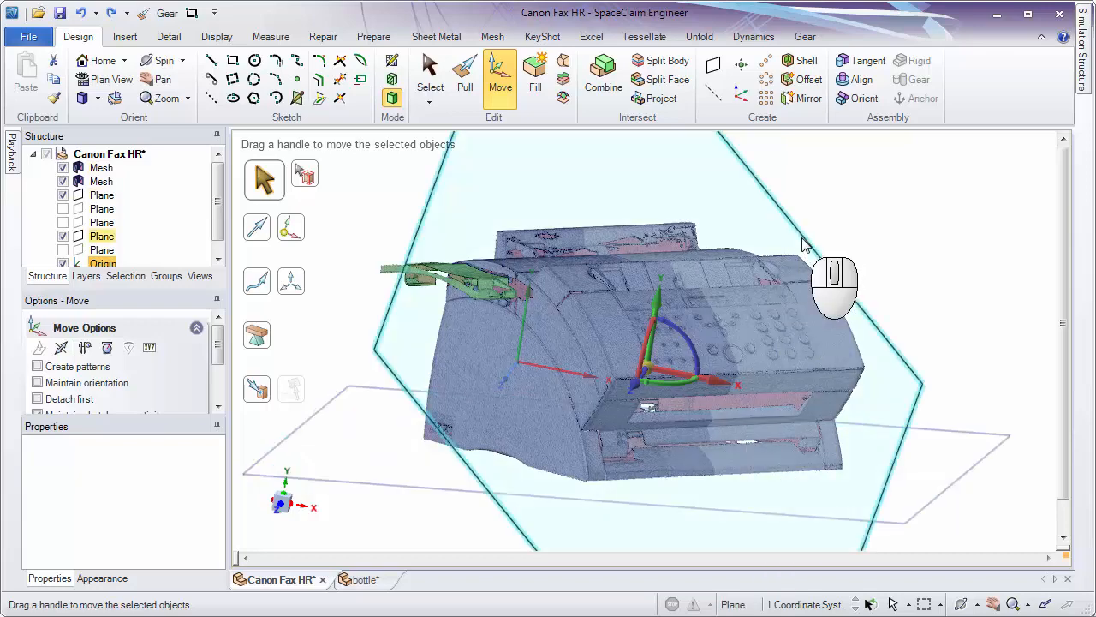
middle_click_drag(816, 230, 753, 244)
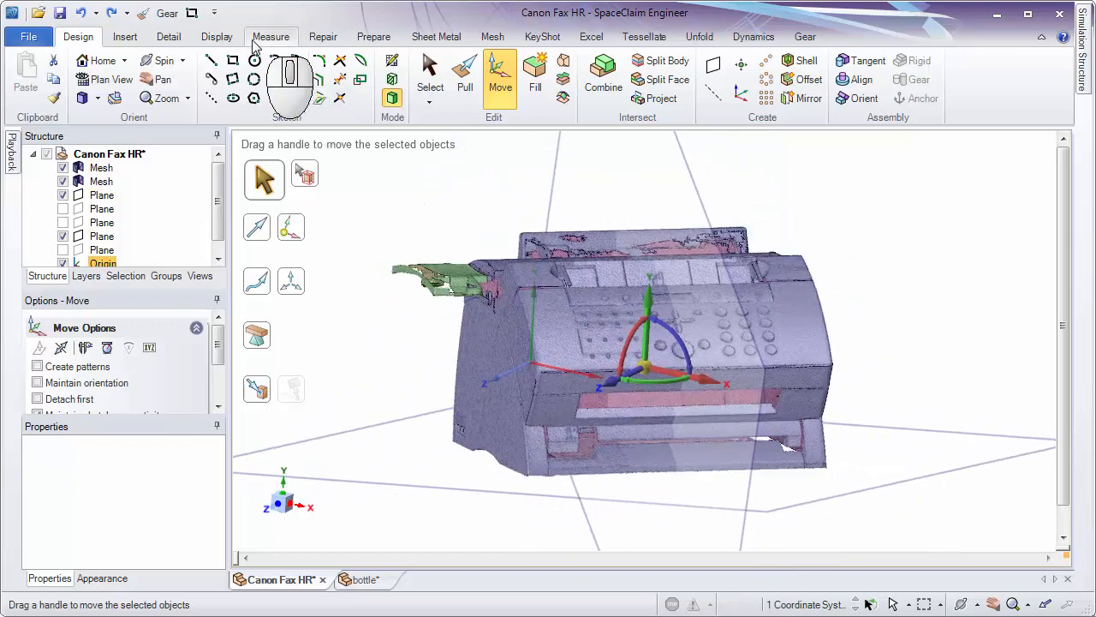
Hide the World Origin display and clear the coordinate system selection.
left_click(217, 37)
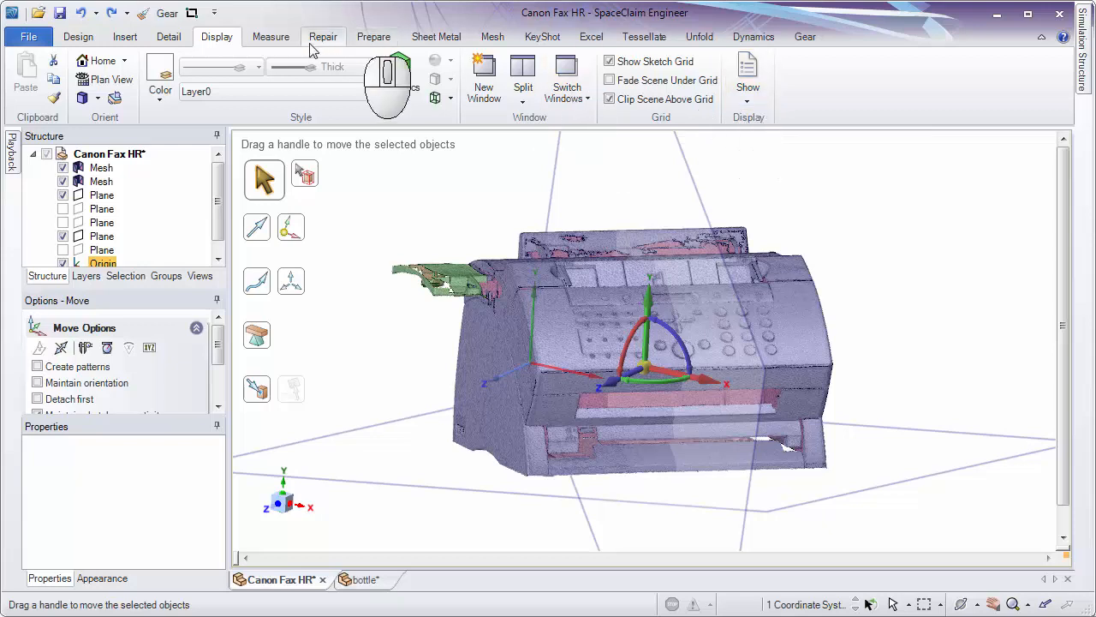
left_click(748, 82)
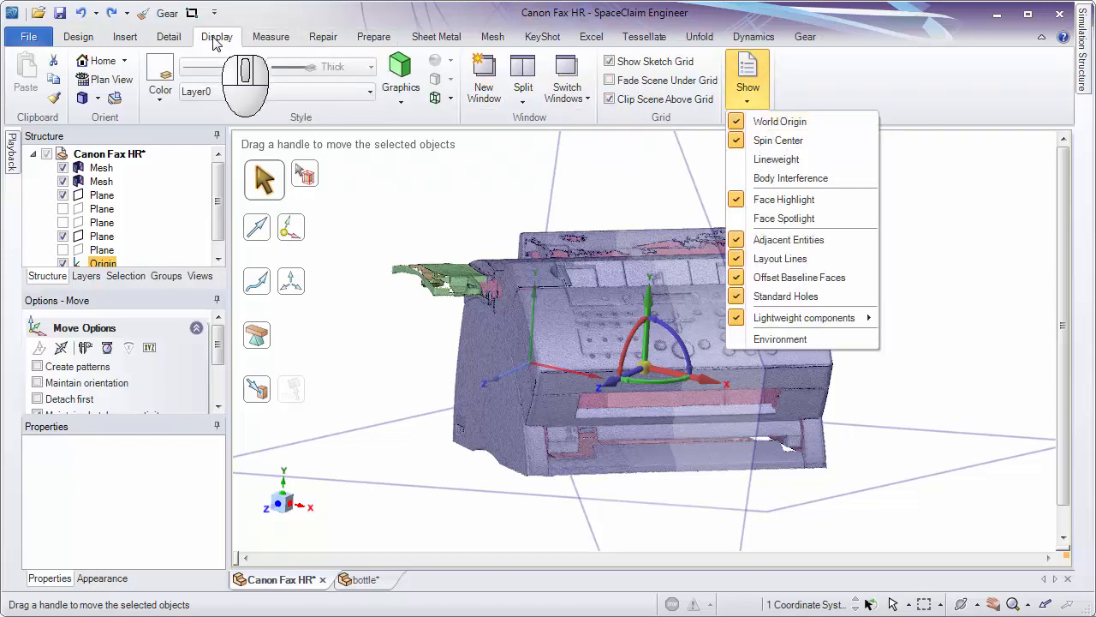
left_click(216, 43)
left_click(752, 101)
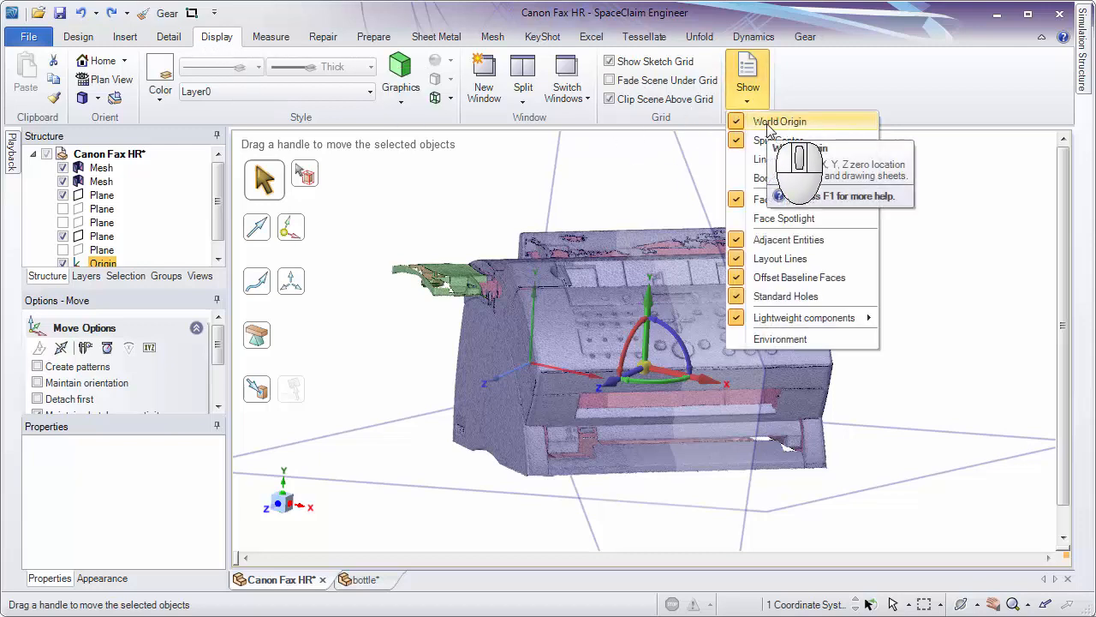
left_click(769, 127)
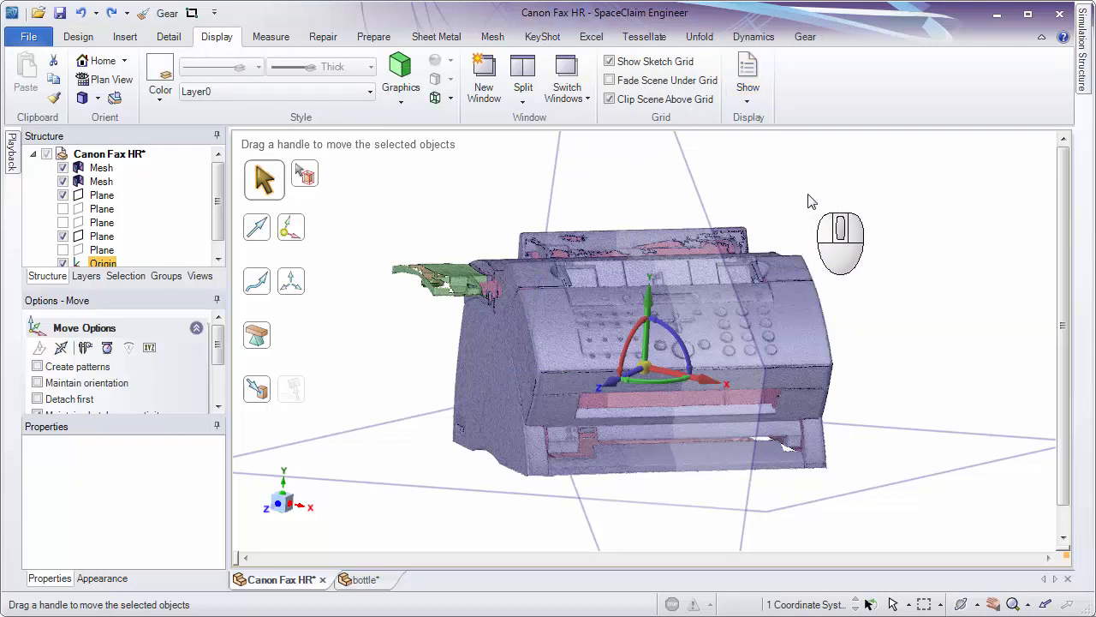
left_click(810, 199)
Orient the mesh-centred coordinate system by aligning its Z axis perpendicular to the fax machine's underside plane.
middle_click_drag(810, 200, 800, 257)
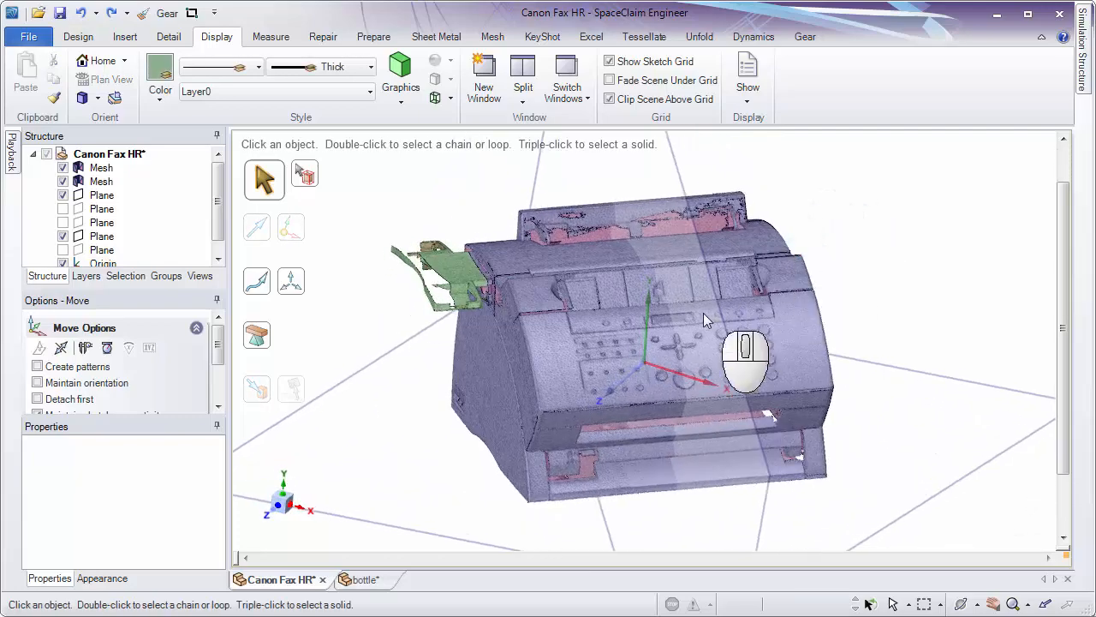
middle_click_drag(704, 320, 636, 370, "ctrl")
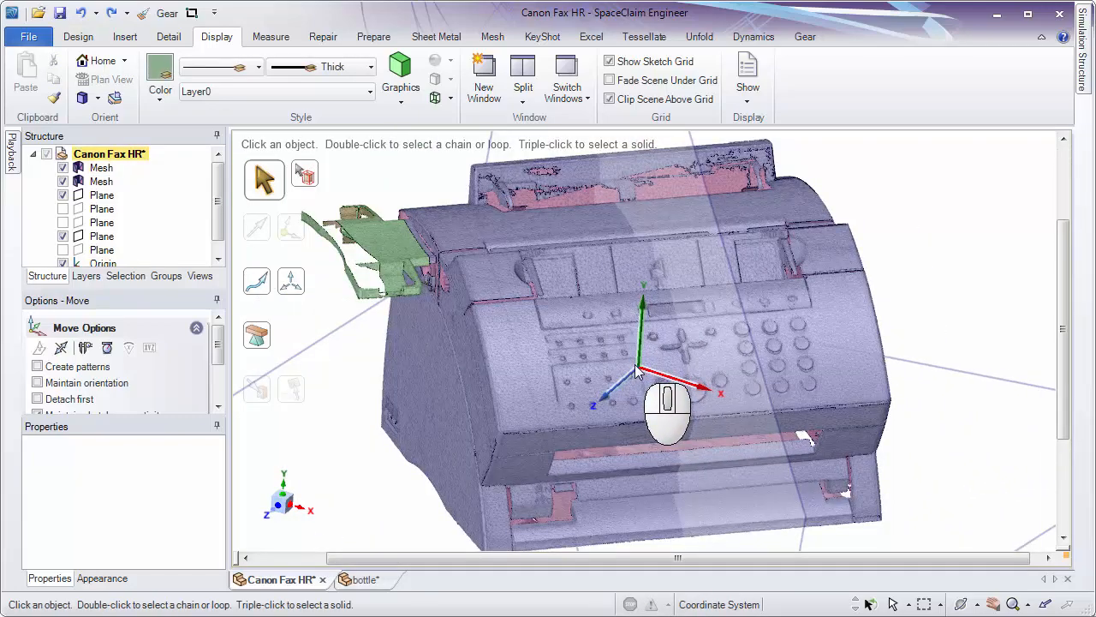
left_click(640, 373)
left_click(78, 36)
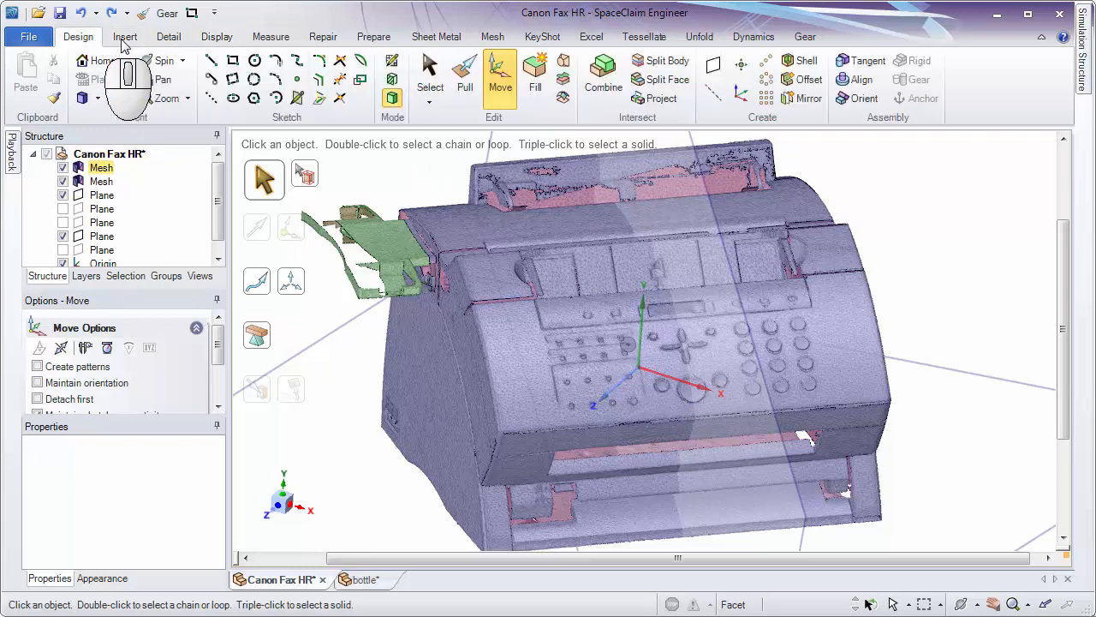
left_click(639, 369)
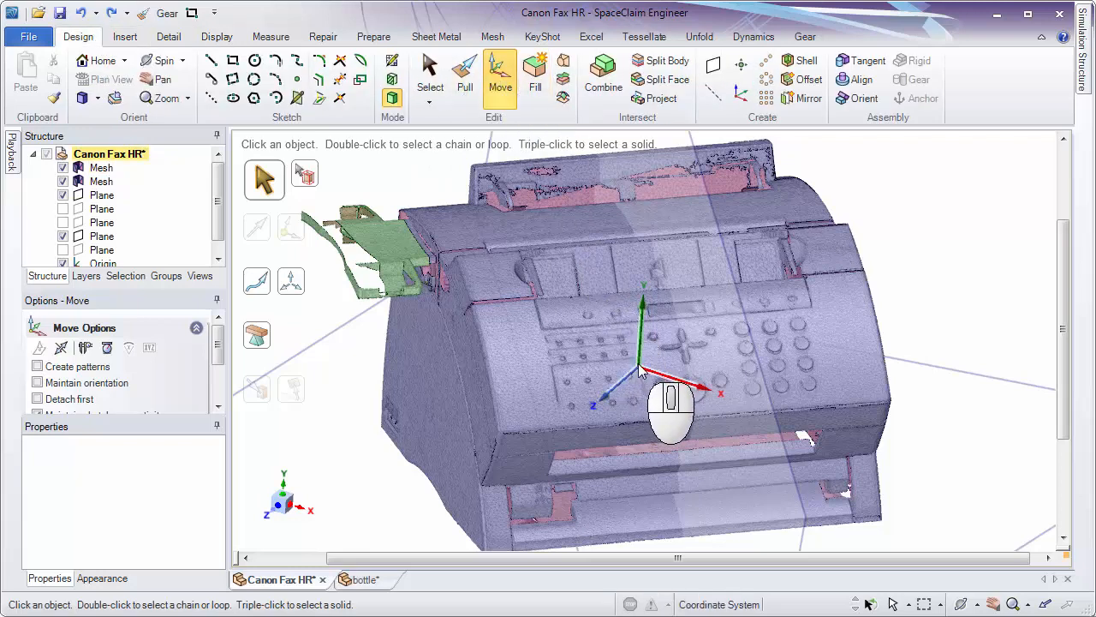
left_click(634, 375)
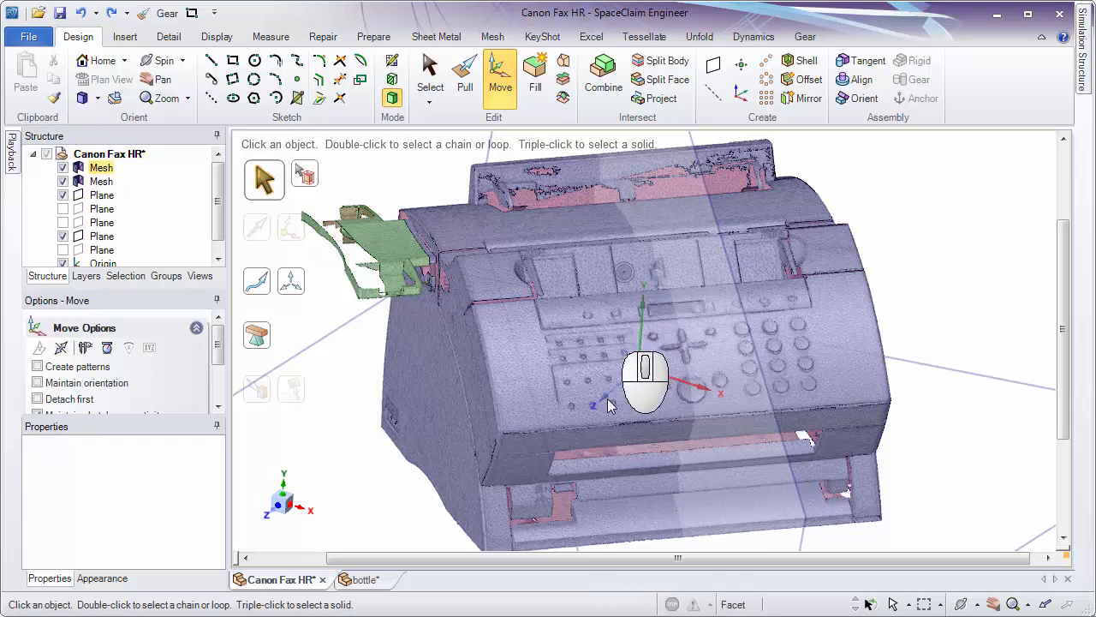
left_click(641, 373)
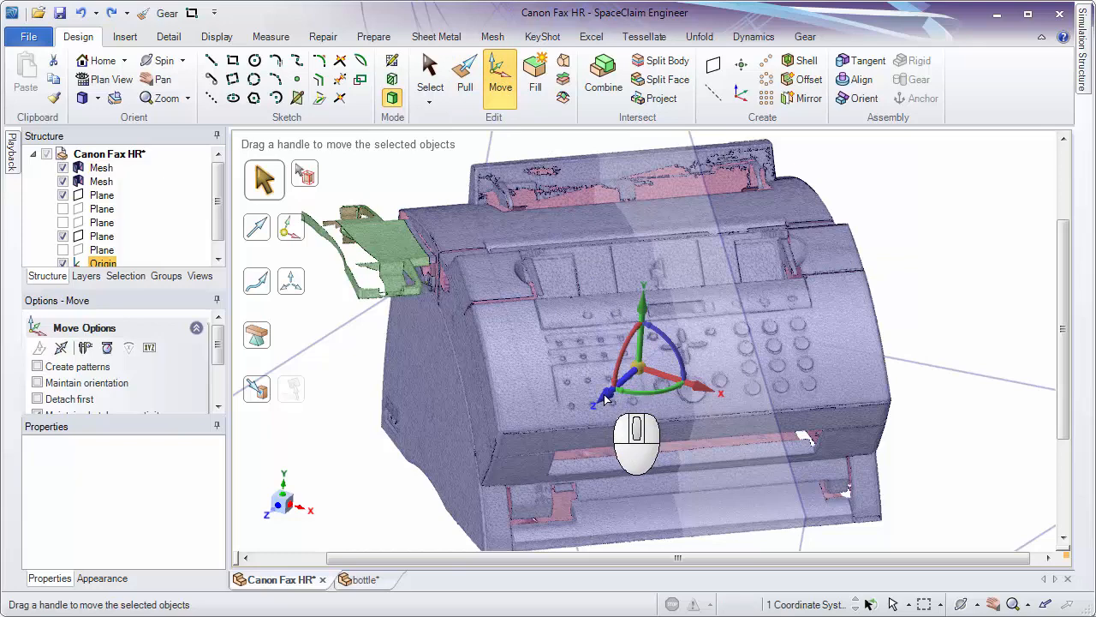
middle_click_drag(343, 413, 338, 372, "ctrl")
middle_click_drag(398, 402, 522, 368, "shift")
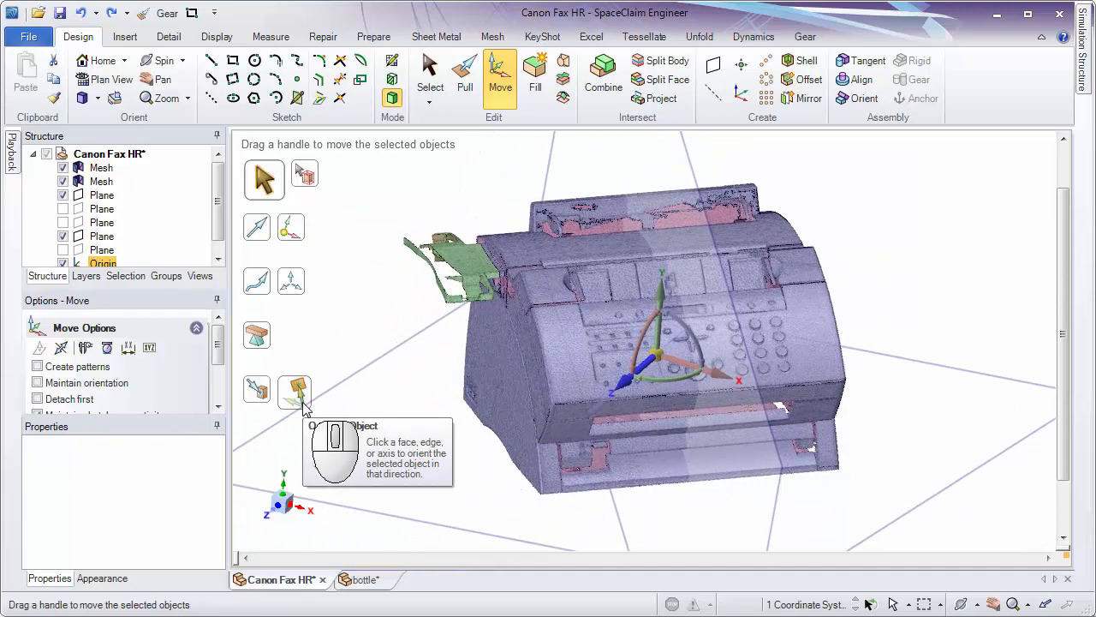
left_click(300, 395)
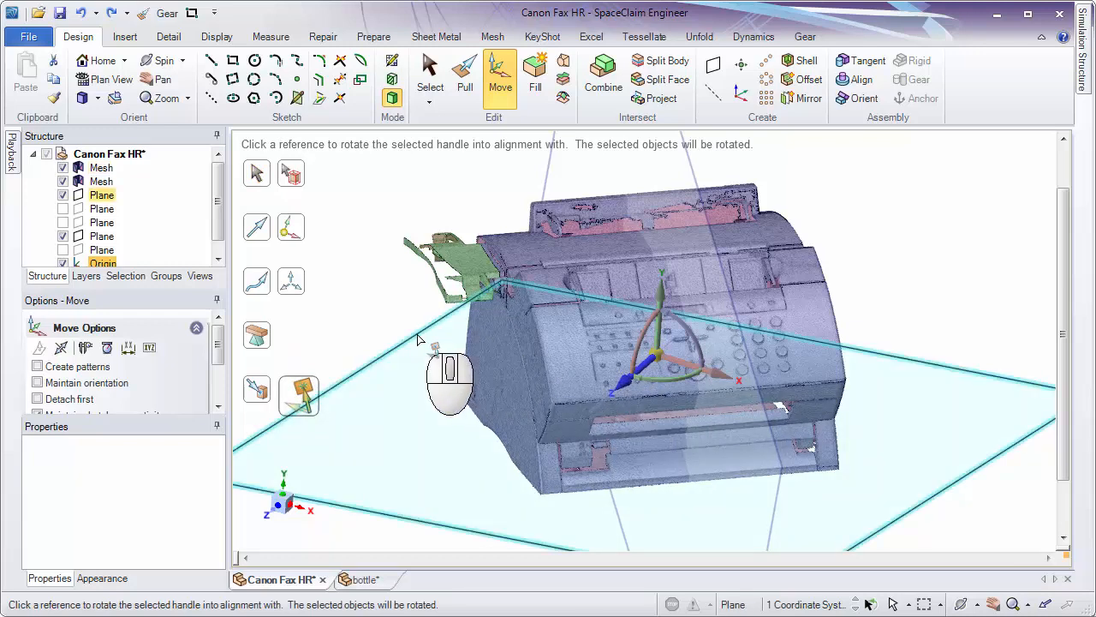
left_click(417, 339)
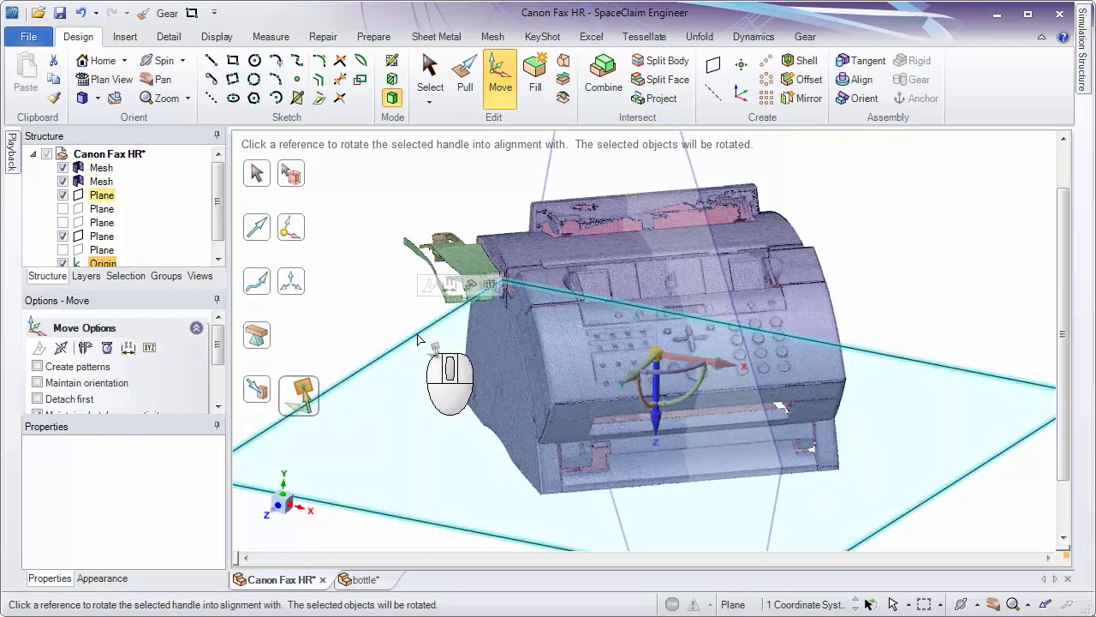
Rotate the mesh-centred coordinate system 180° about its X axis so its Z axis points up from the underside plane.
left_click(884, 290)
middle_click_drag(727, 439, 649, 470)
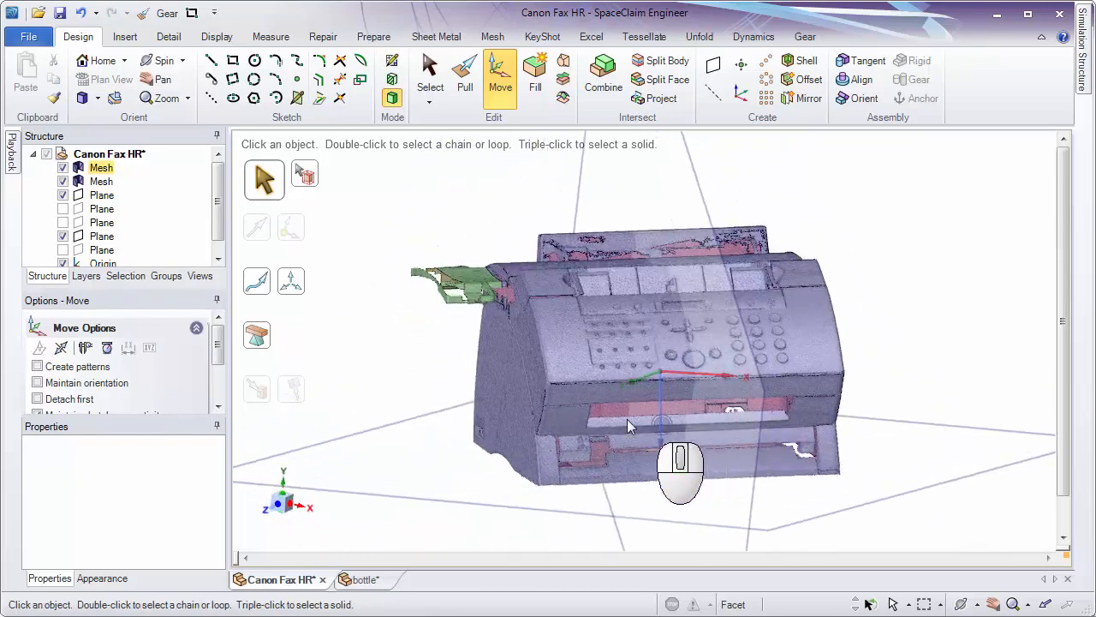
middle_click_drag(664, 413, 669, 495)
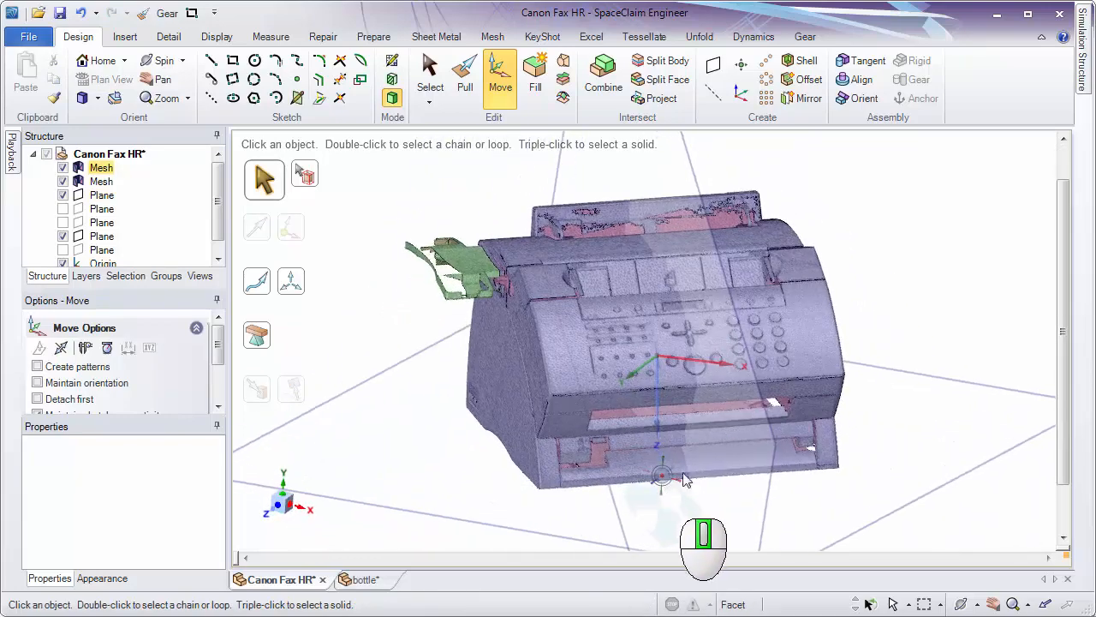
left_click(660, 360)
mouse_move(660, 360)
middle_mouse_down()
mouse_move(685, 411)
mouse_move(642, 355)
middle_mouse_up()
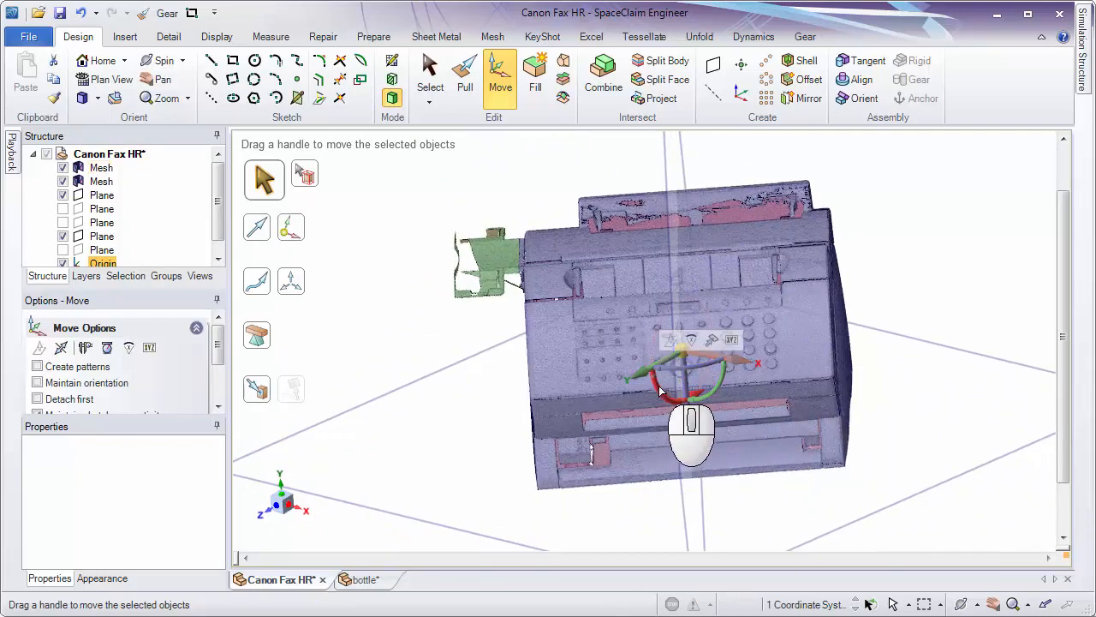
left_click(660, 391)
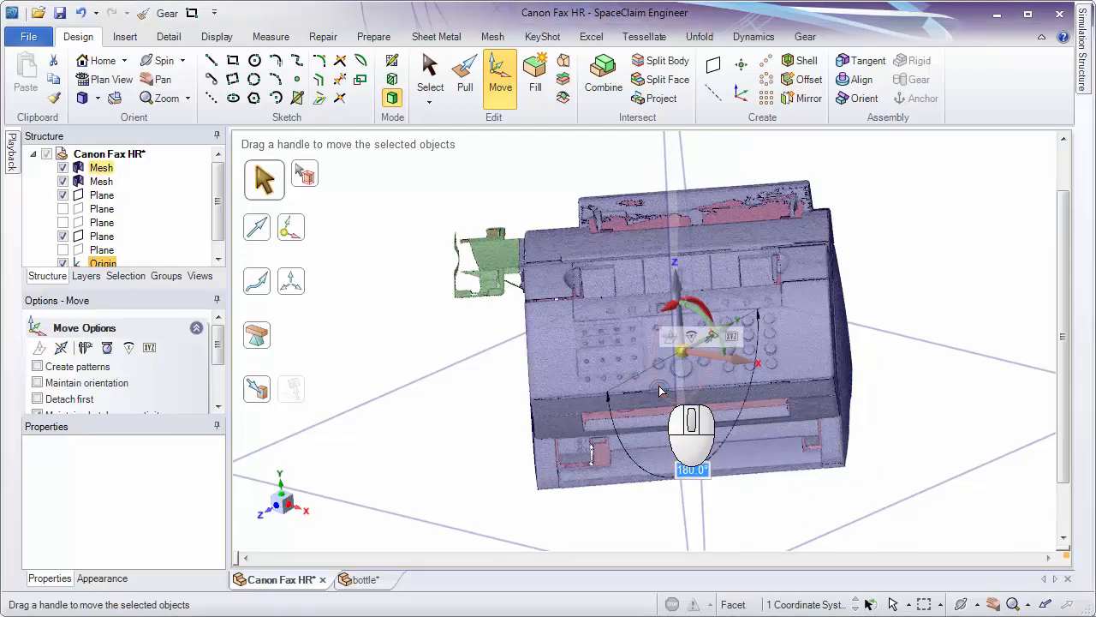
Select the midplane to compare its direction with the coordinate system's X axis, and clear the selection.
middle_click_drag(856, 253, 803, 272)
left_click(676, 389)
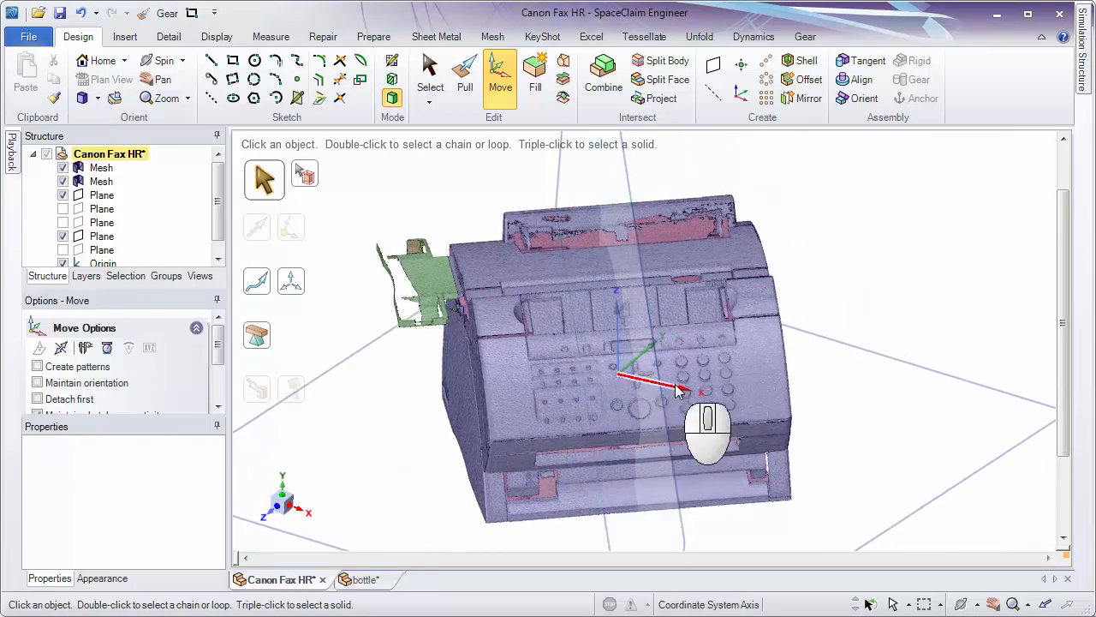
left_click(663, 423)
middle_click_drag(664, 423, 759, 460)
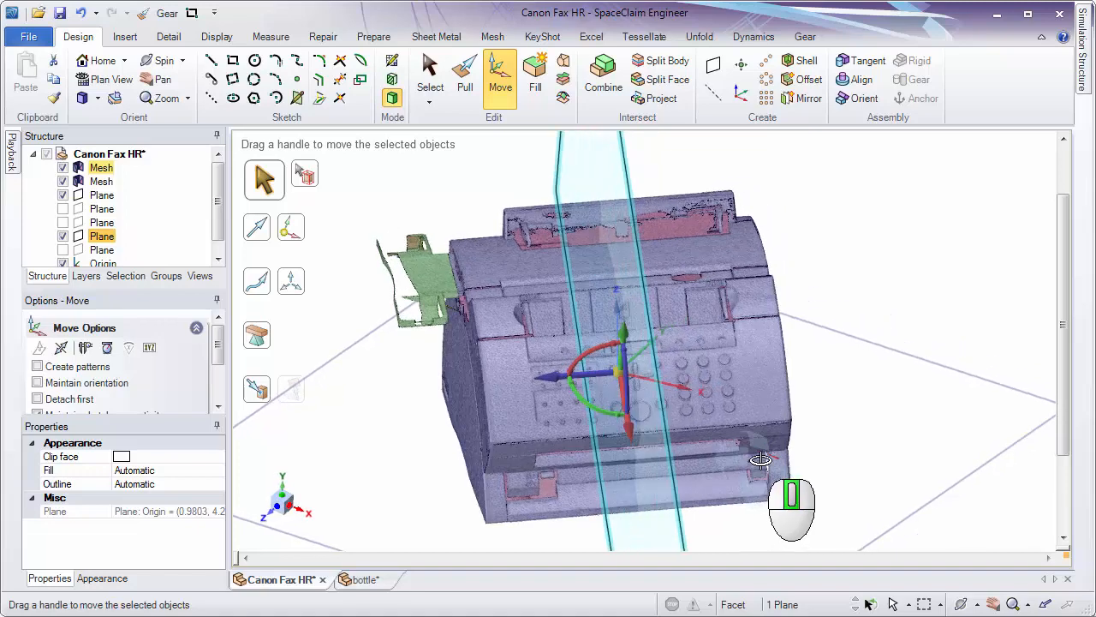
left_click(822, 378)
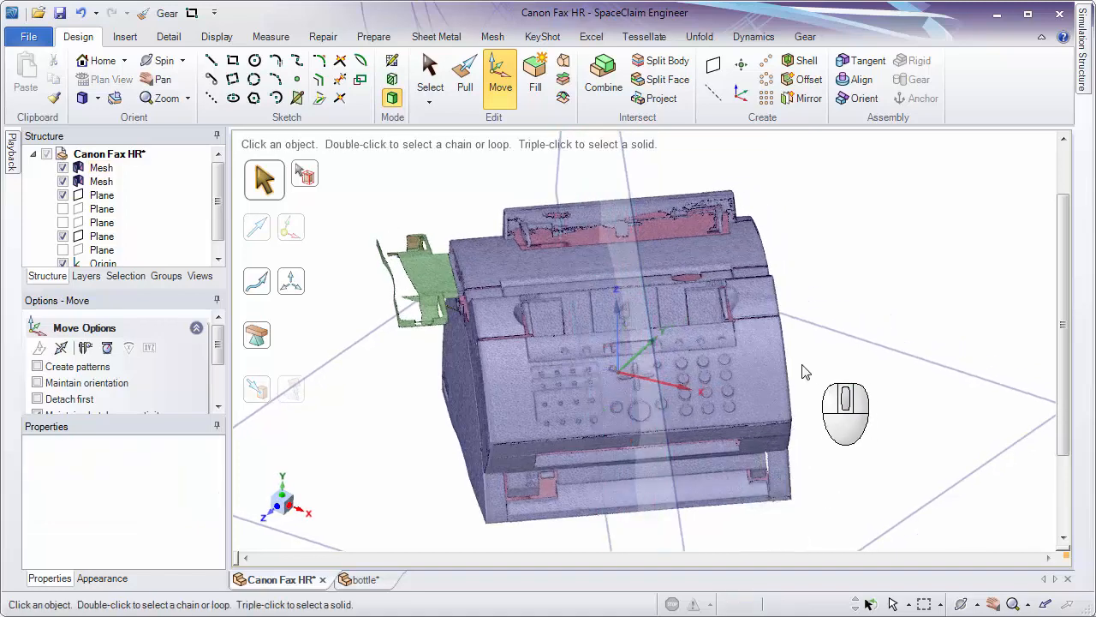
Orient the coordinate system by aligning its X axis perpendicular to the fax machine's midplane.
left_click(620, 377)
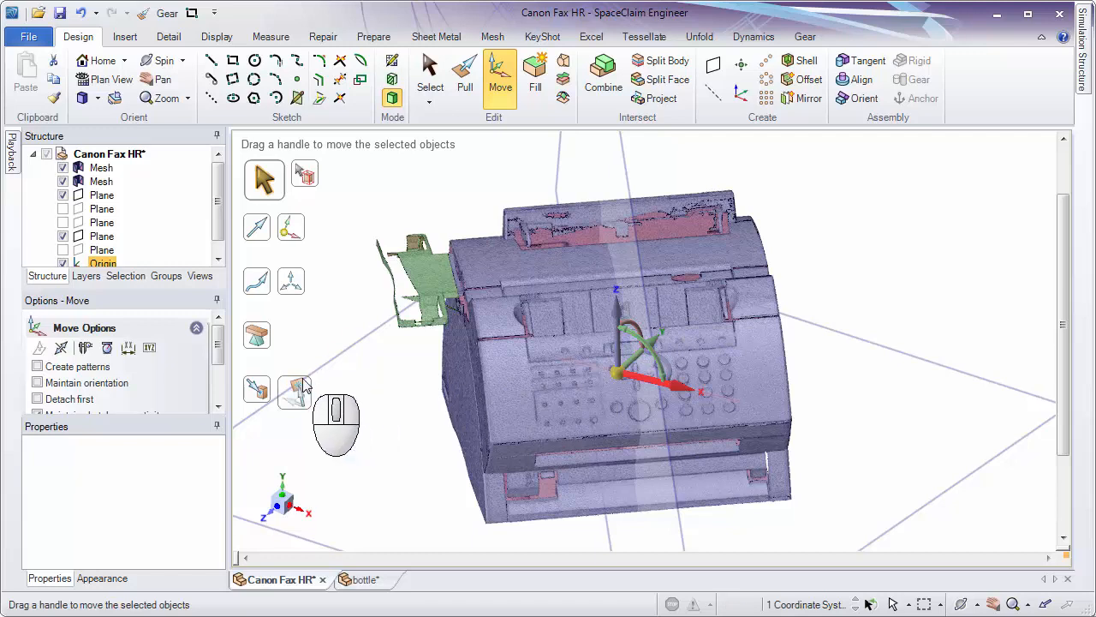
left_click(299, 391)
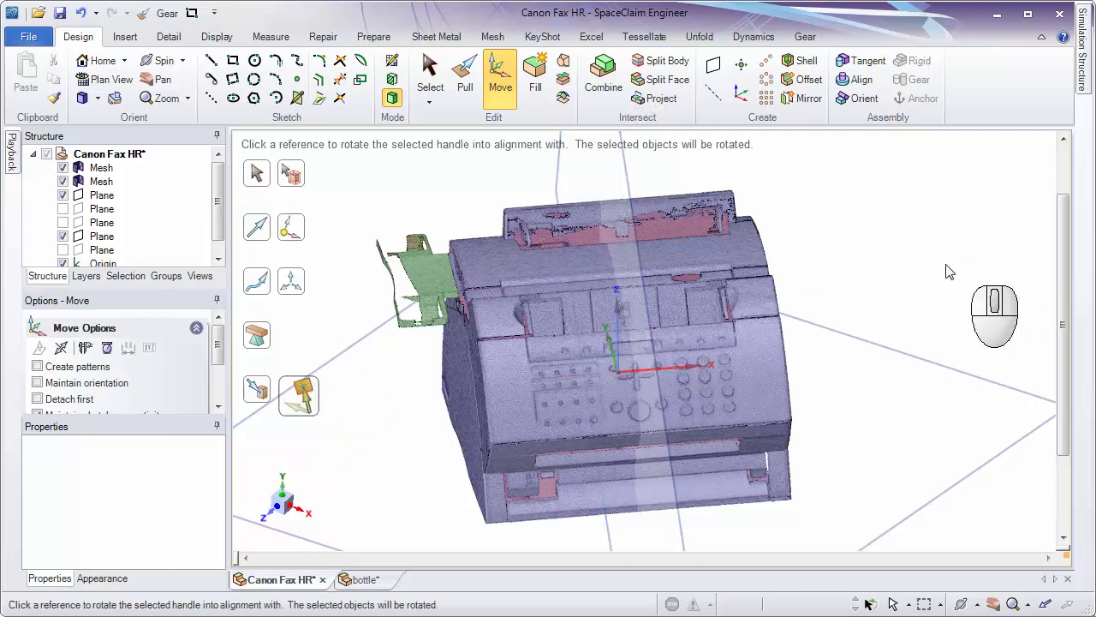
left_click(882, 263)
mouse_move(882, 264)
middle_mouse_down()
mouse_move(945, 238)
mouse_move(869, 257)
middle_mouse_up()
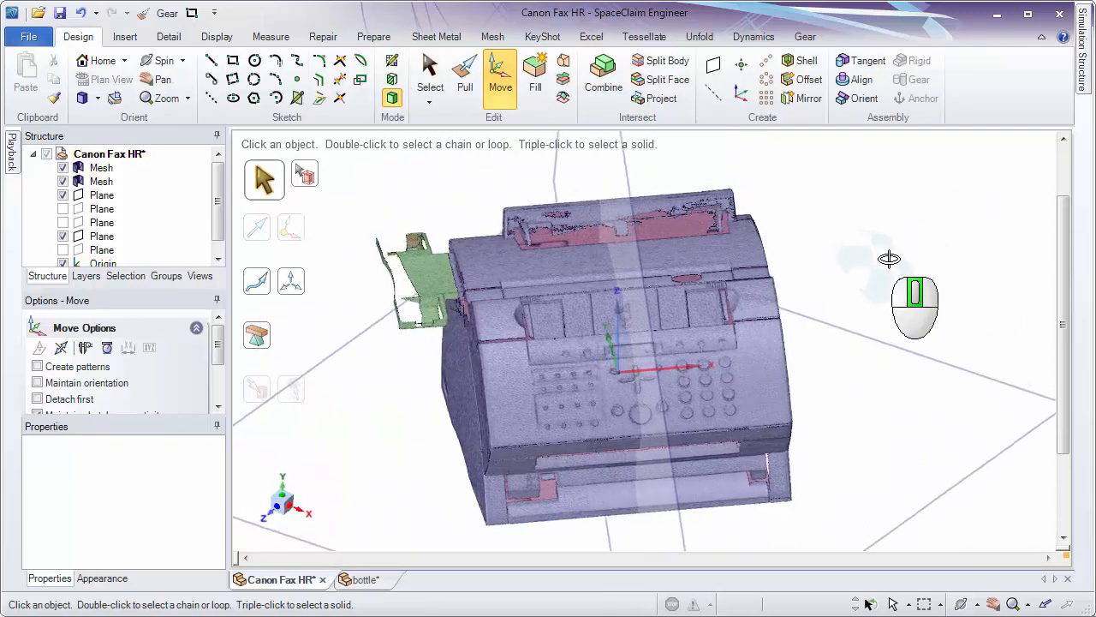
middle_click_drag(888, 257, 912, 295)
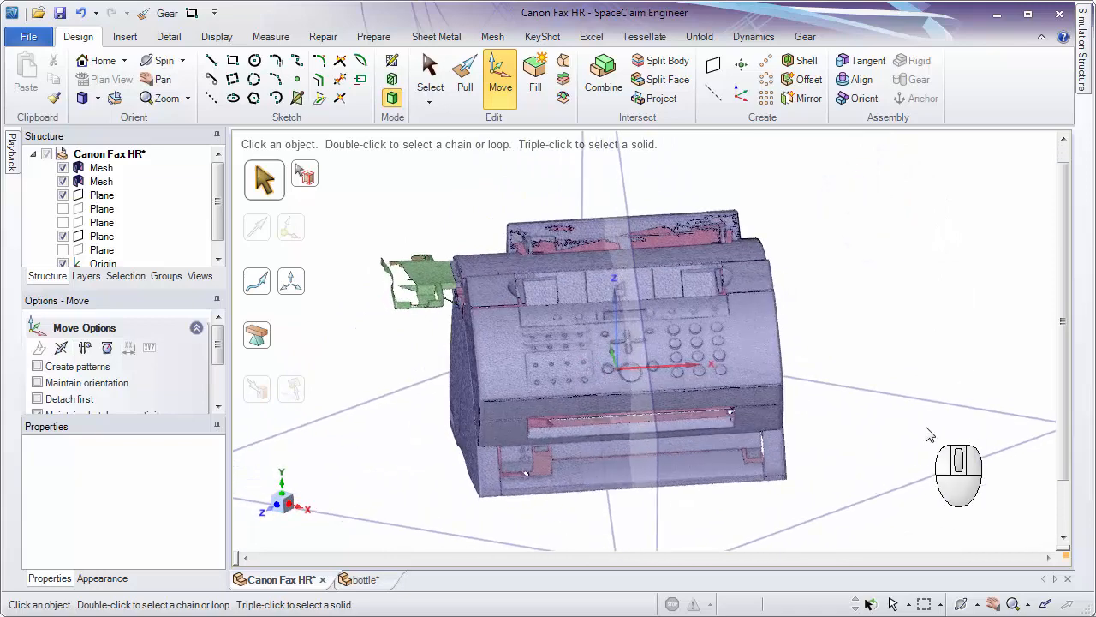
left_click(925, 480)
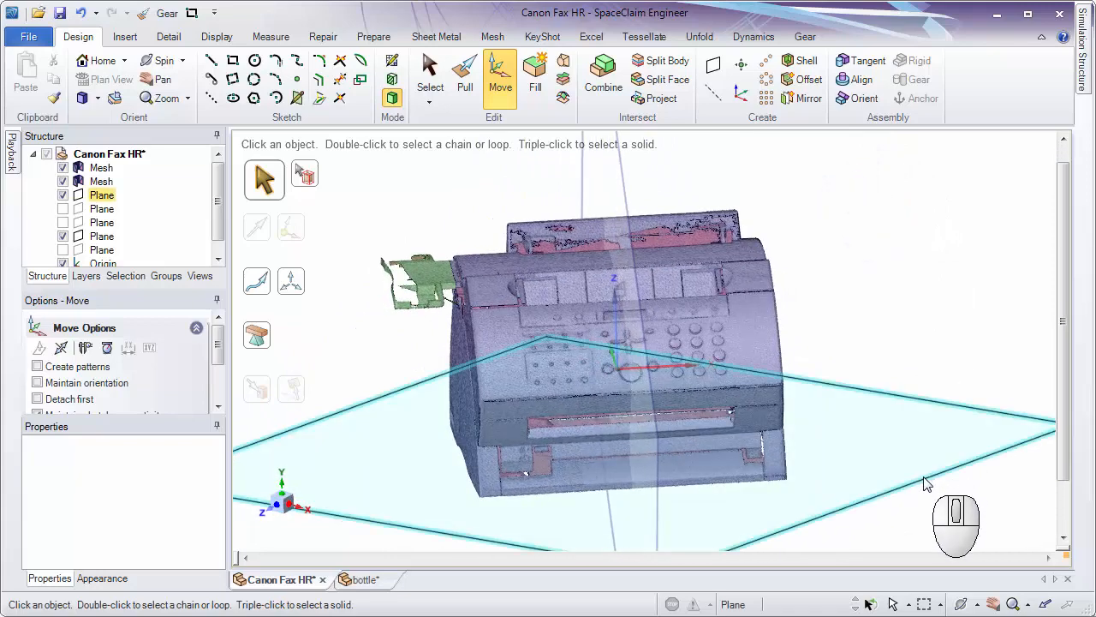
Rotate the mesh-centred coordinate system 180° about its Z axis.
left_click(659, 424)
middle_click_drag(859, 292, 883, 309)
left_click(878, 308)
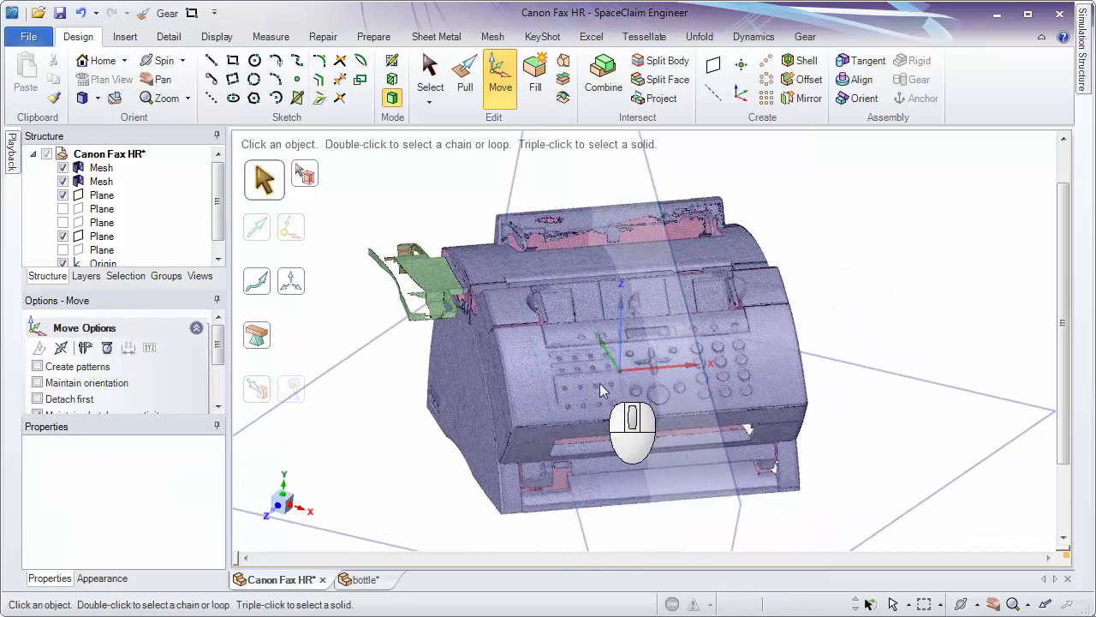
left_click(623, 370)
middle_click_drag(623, 370, 642, 342)
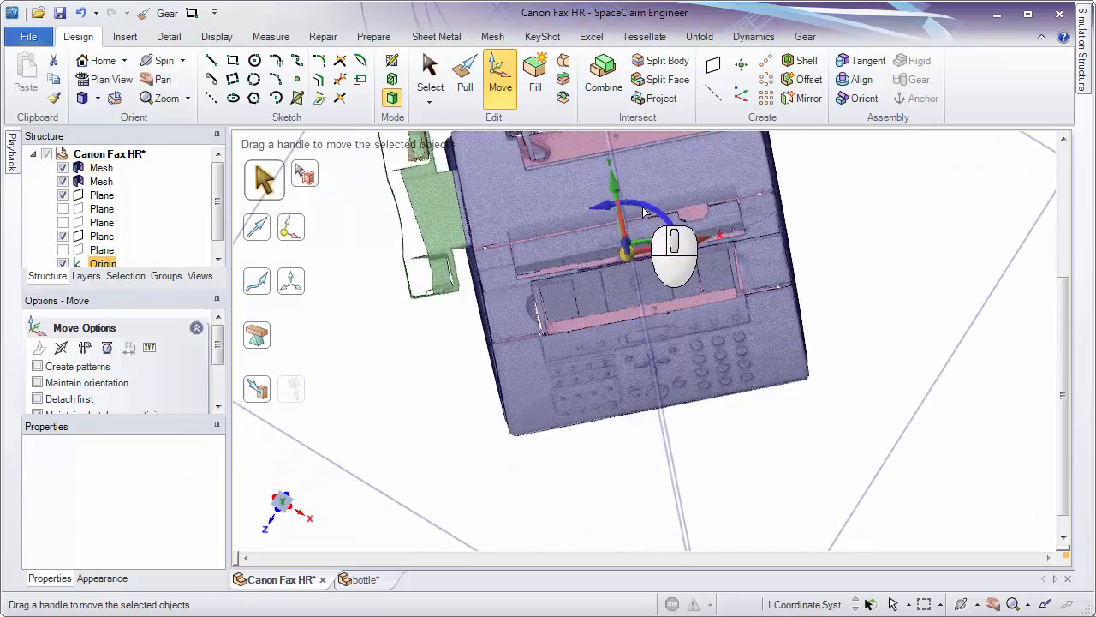
type("180")
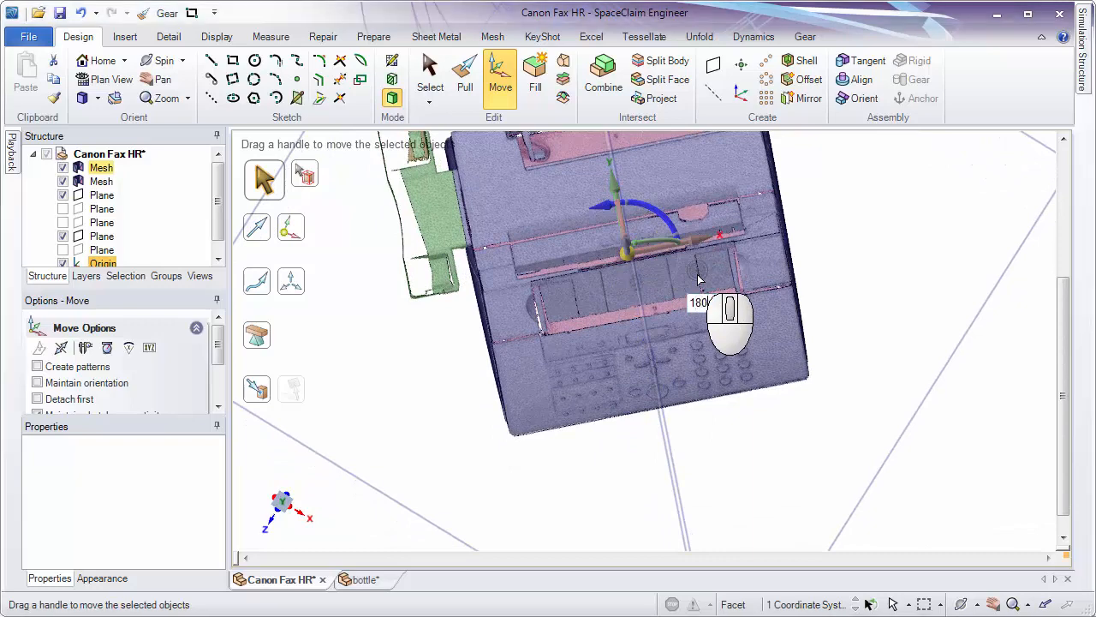
key("Return")
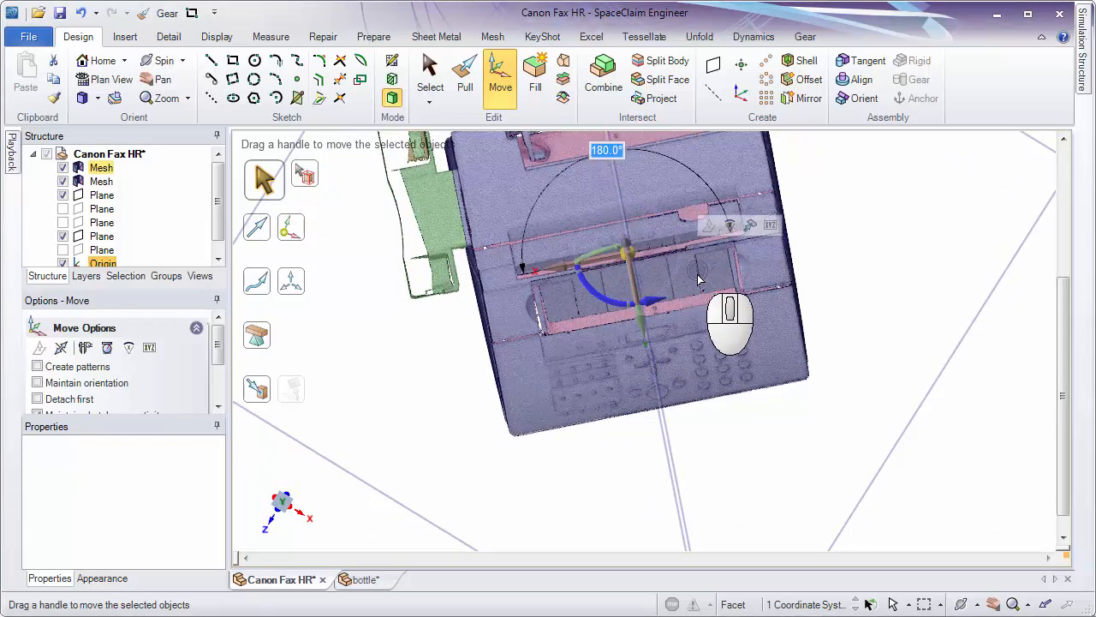
middle_click_drag(866, 241, 827, 308)
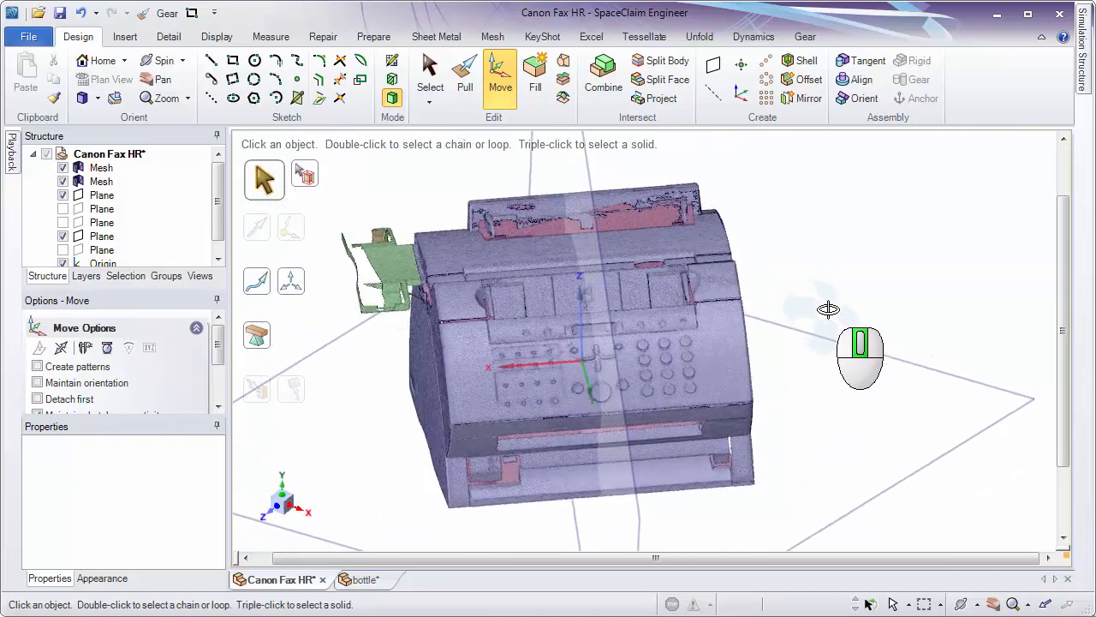
Turn on the World Origin display.
left_click(230, 41)
left_click(748, 86)
left_click(850, 289)
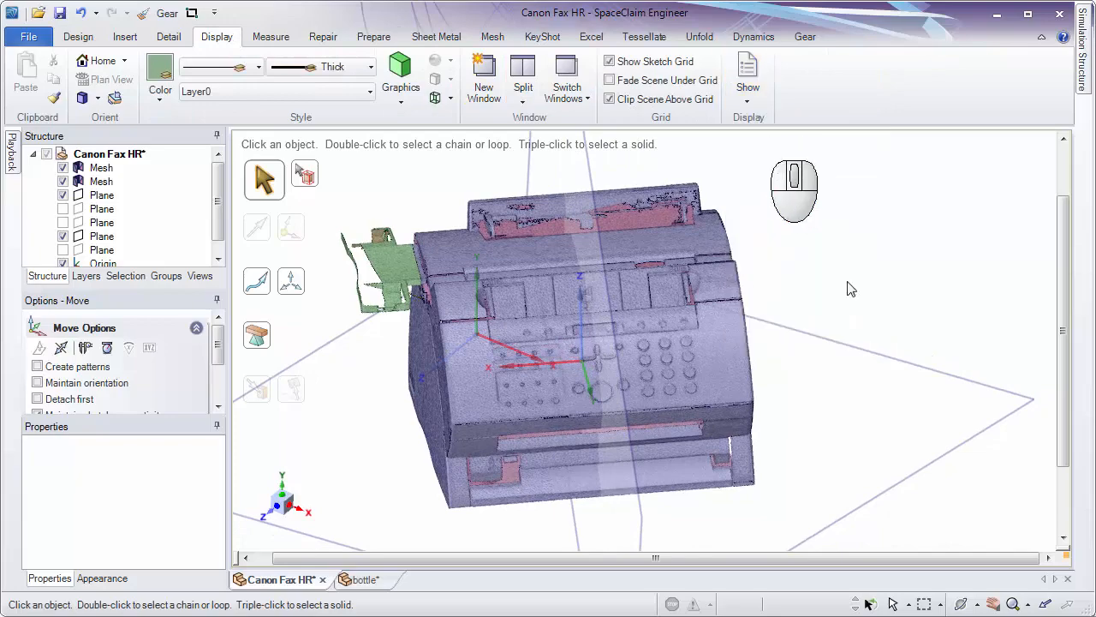
Select the World Origin and the mesh-centred coordinate system in turn to compare their axis directions and positions.
middle_click_drag(839, 282, 848, 388)
scroll(695, 368, "up", 2)
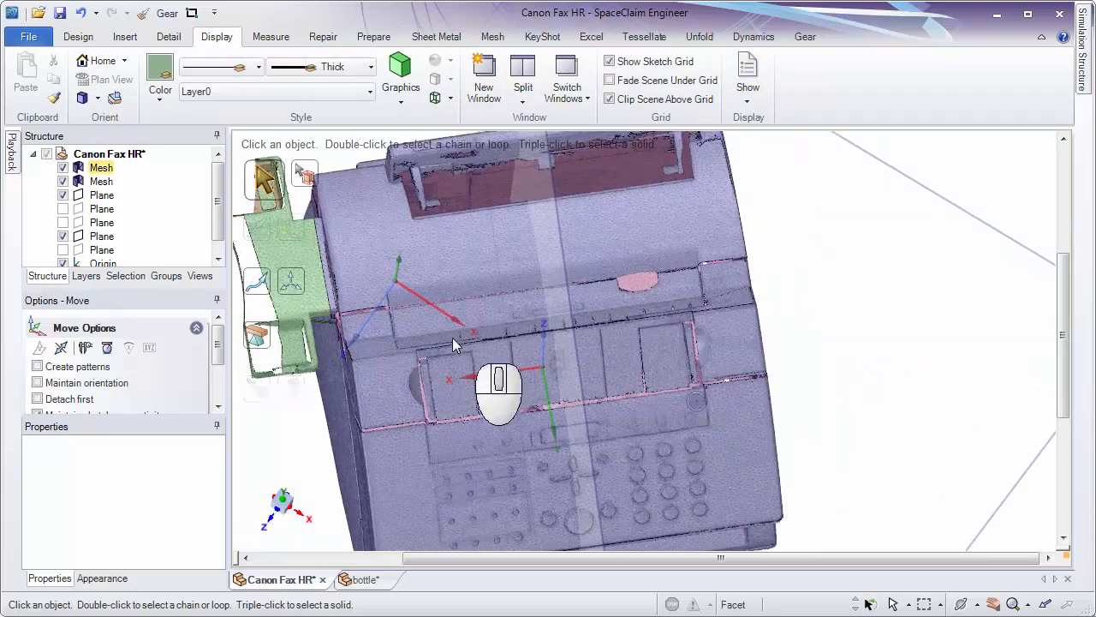
left_click(403, 288)
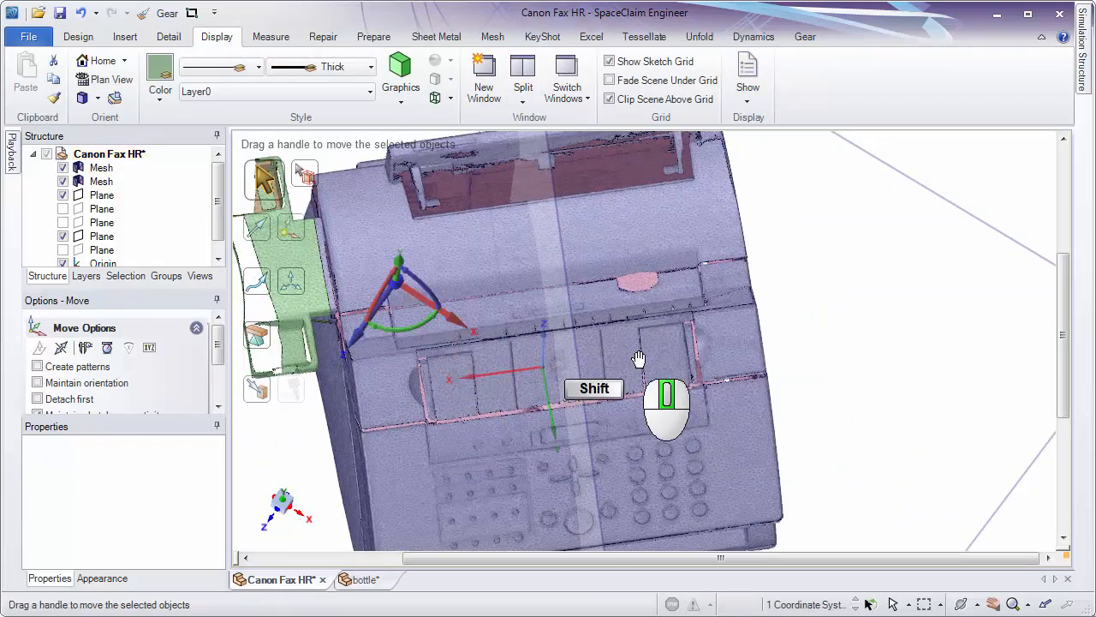
middle_click_drag(642, 318, 840, 362, "shift")
key("Escape")
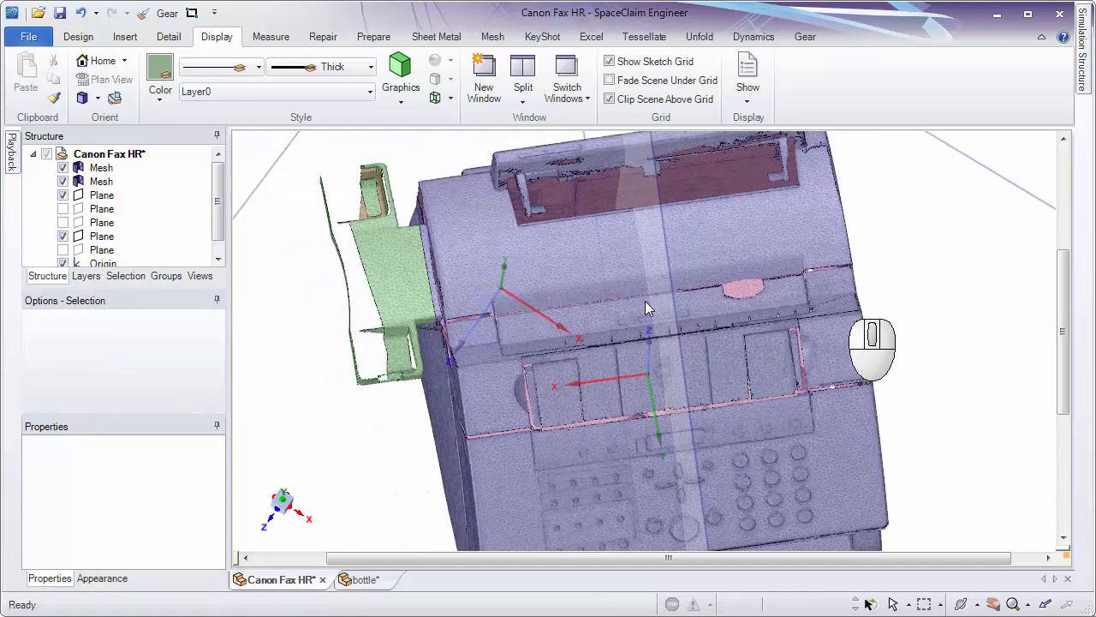
left_click(503, 293)
middle_click_drag(915, 295, 909, 199)
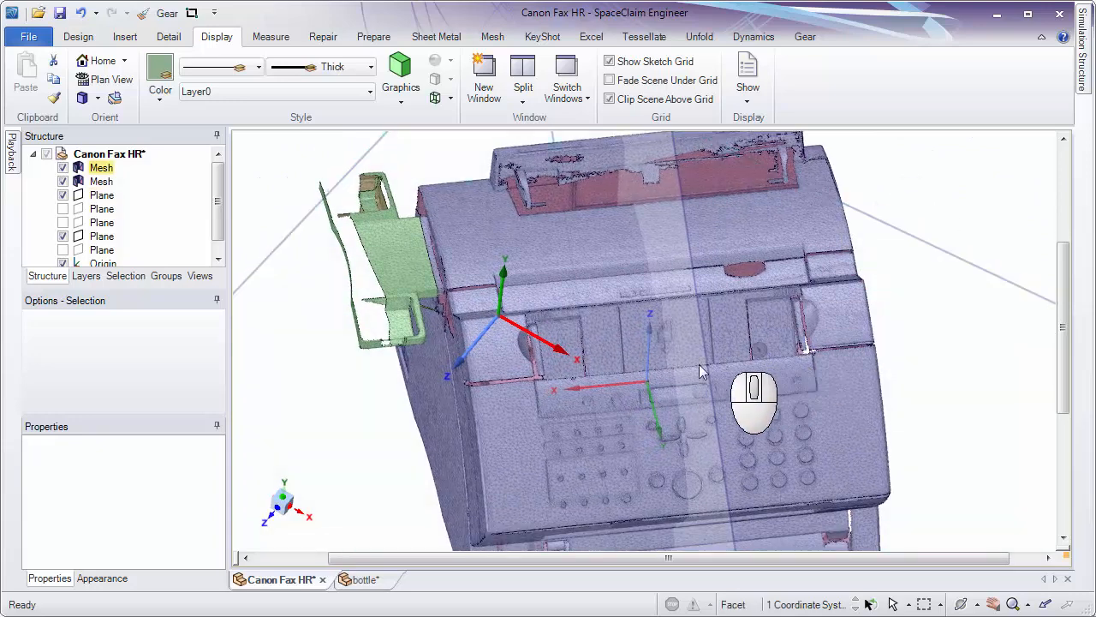
left_click(644, 382)
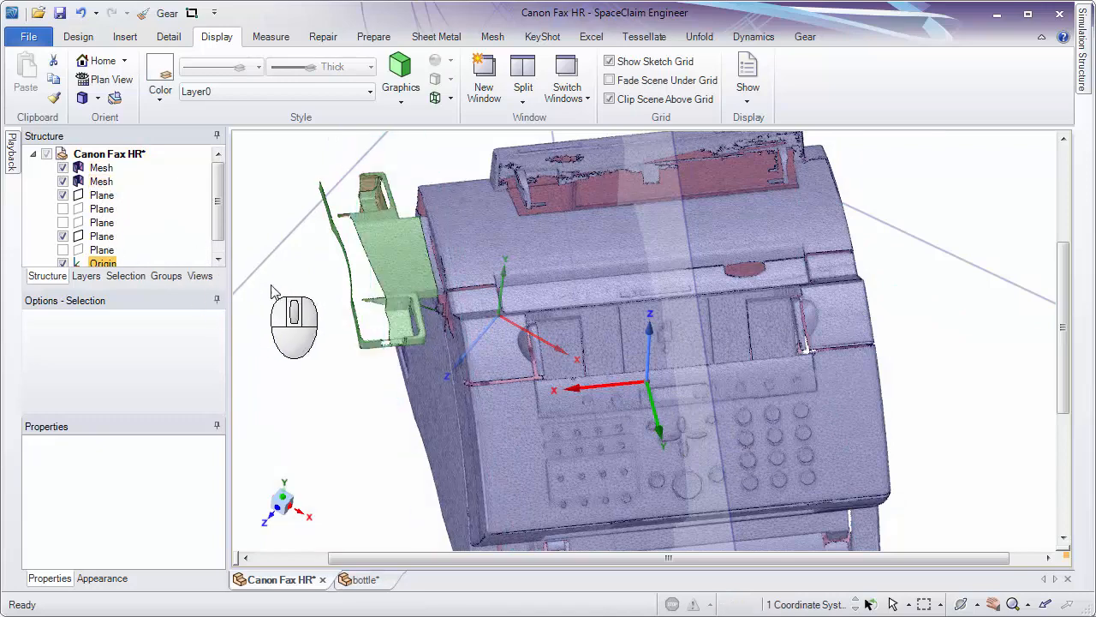
middle_click_drag(284, 283, 354, 282, "shift")
middle_click_drag(658, 291, 662, 197, "ctrl")
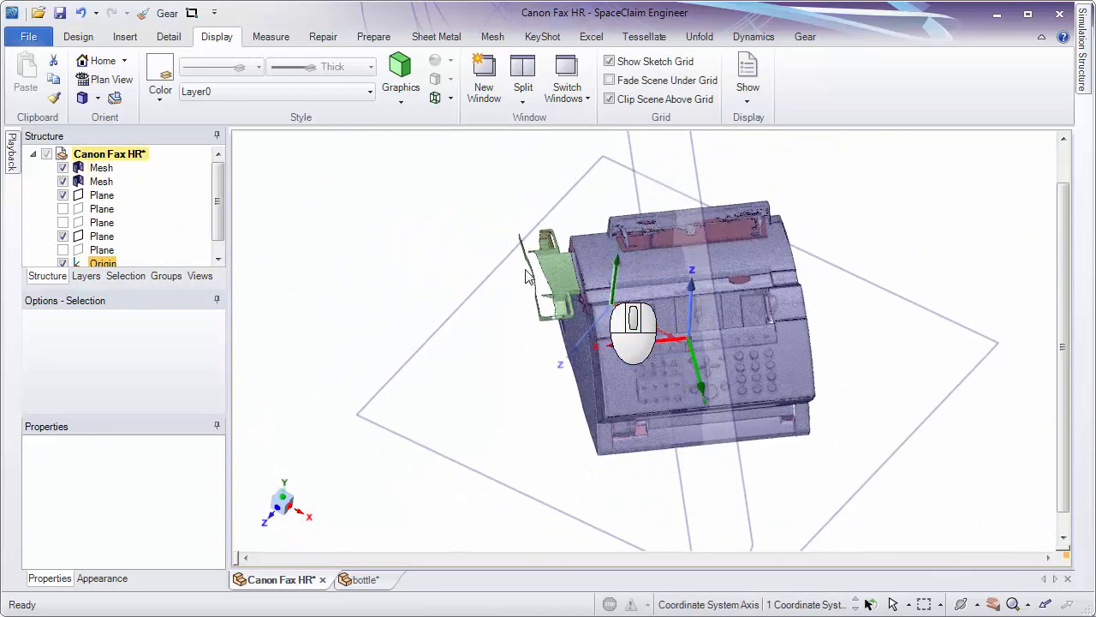
Make all the hidden planes visible and clear the coordinate system selection.
left_click(62, 208)
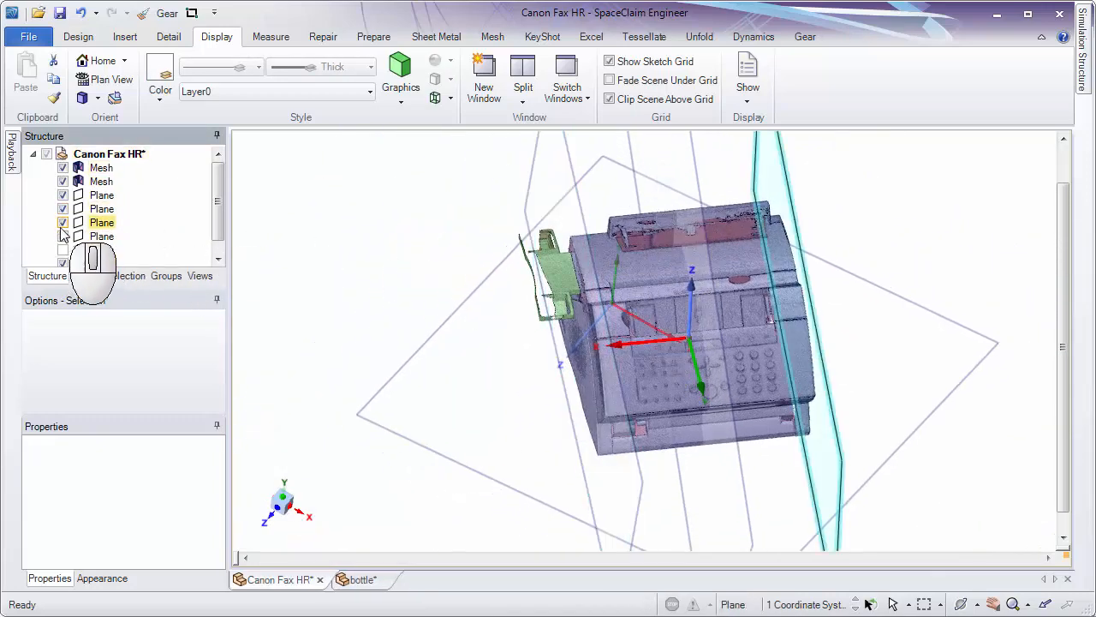
left_click(62, 235)
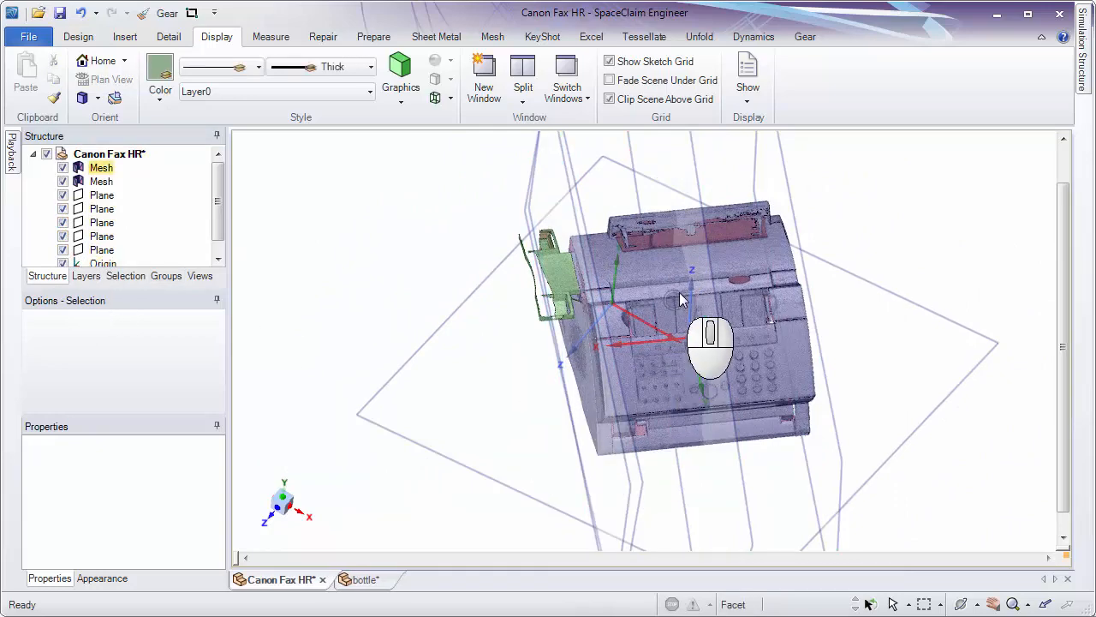
middle_click_drag(681, 298, 687, 359, "ctrl")
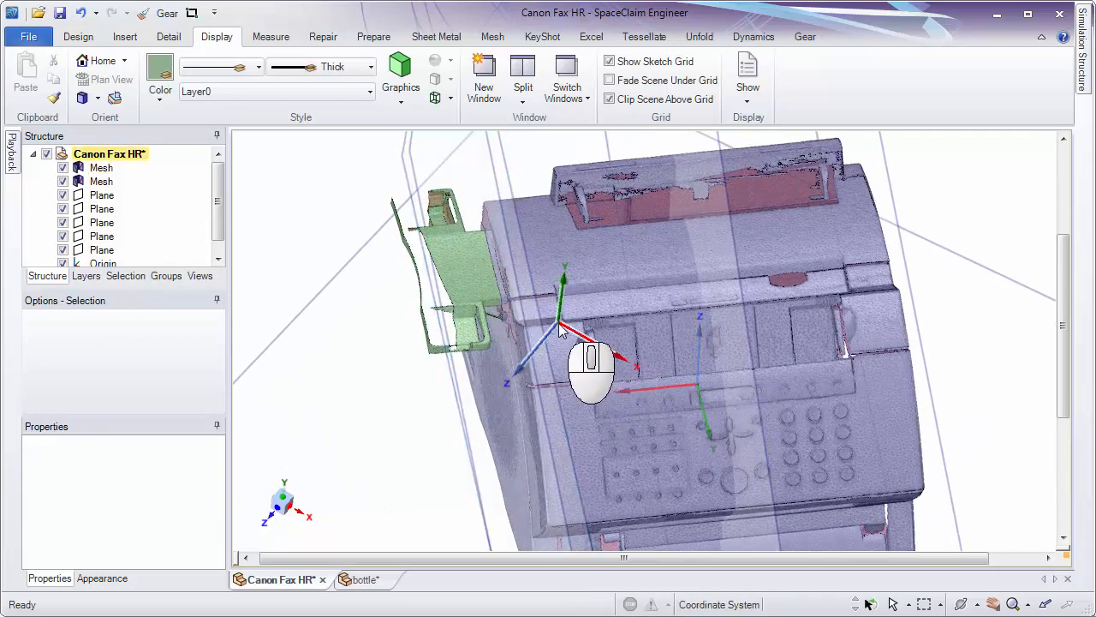
Select both meshes, all five planes and the Origin coordinate system together in the structure tree.
left_click(103, 171)
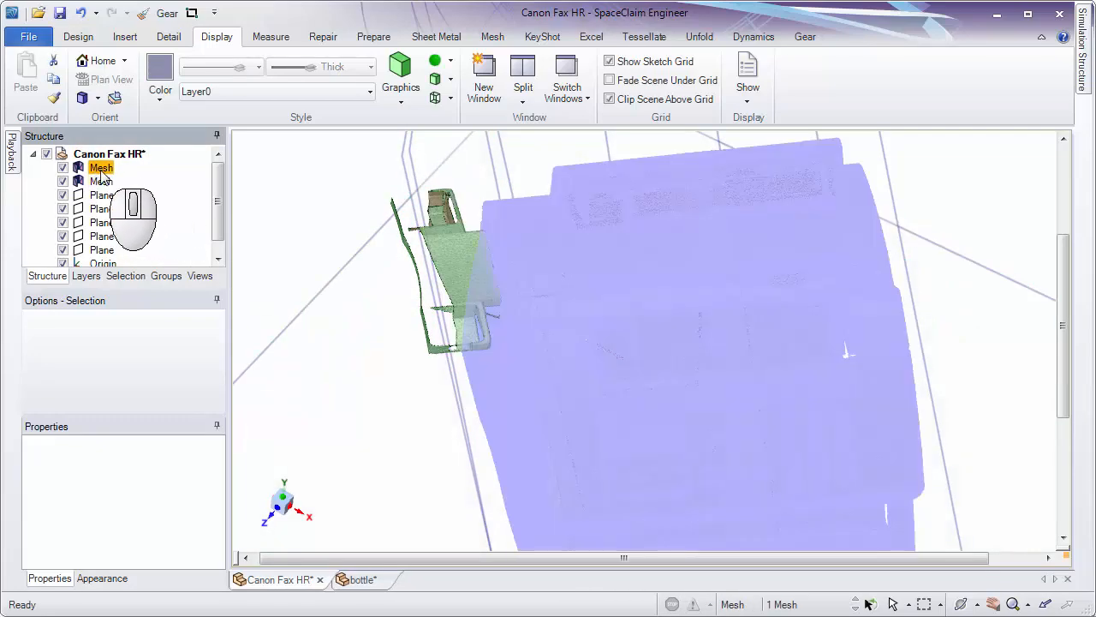
scroll(219, 205, "down", 1)
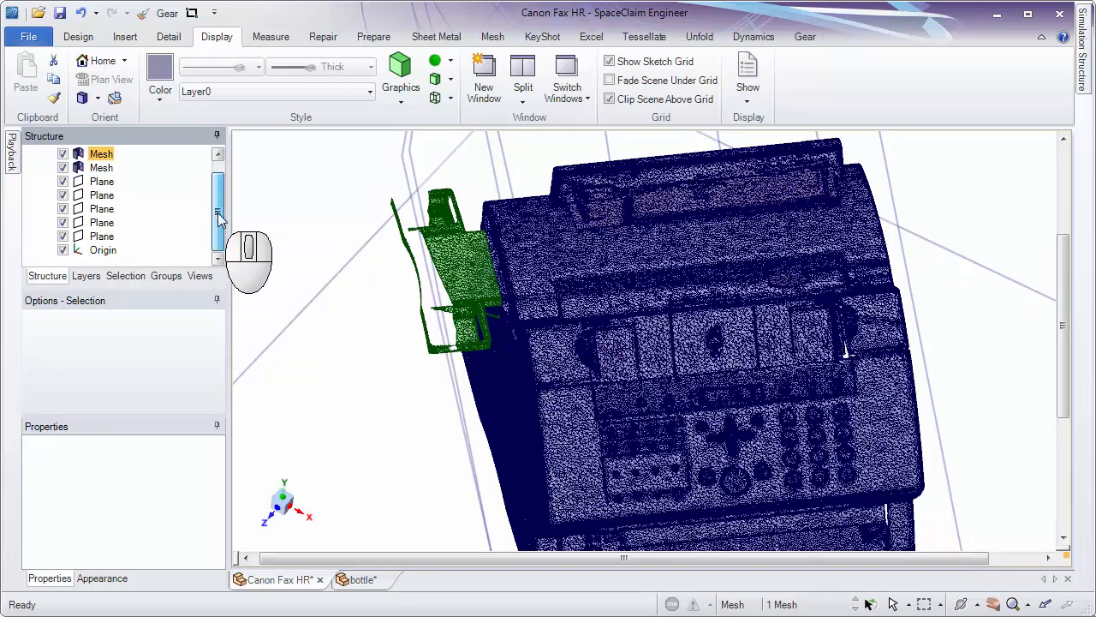
left_click(102, 249, "shift")
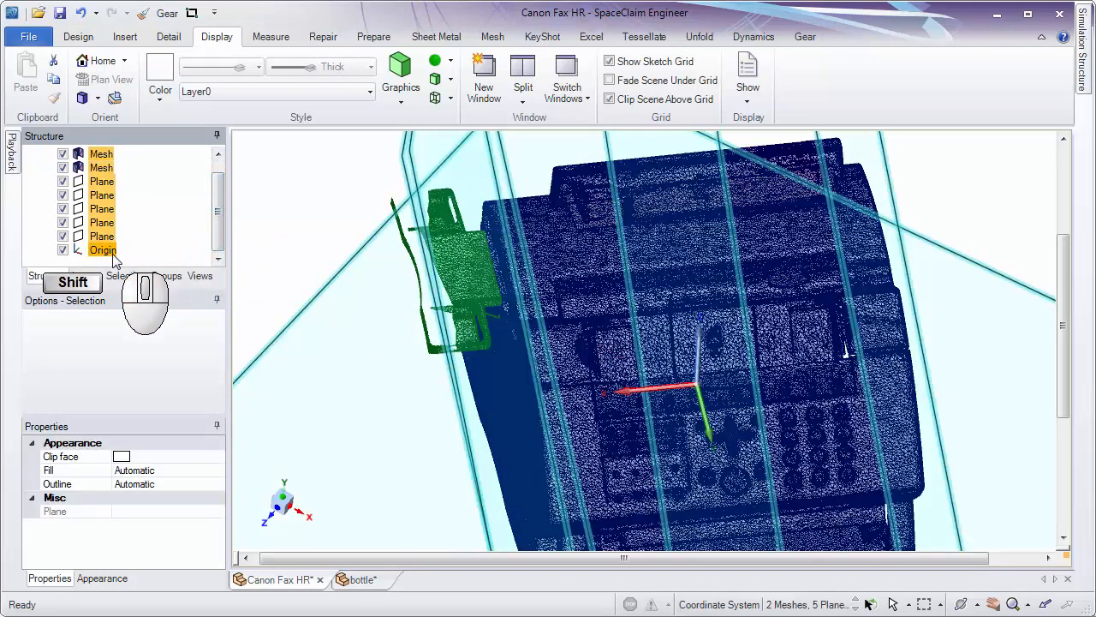
scroll(220, 219, "up", 1)
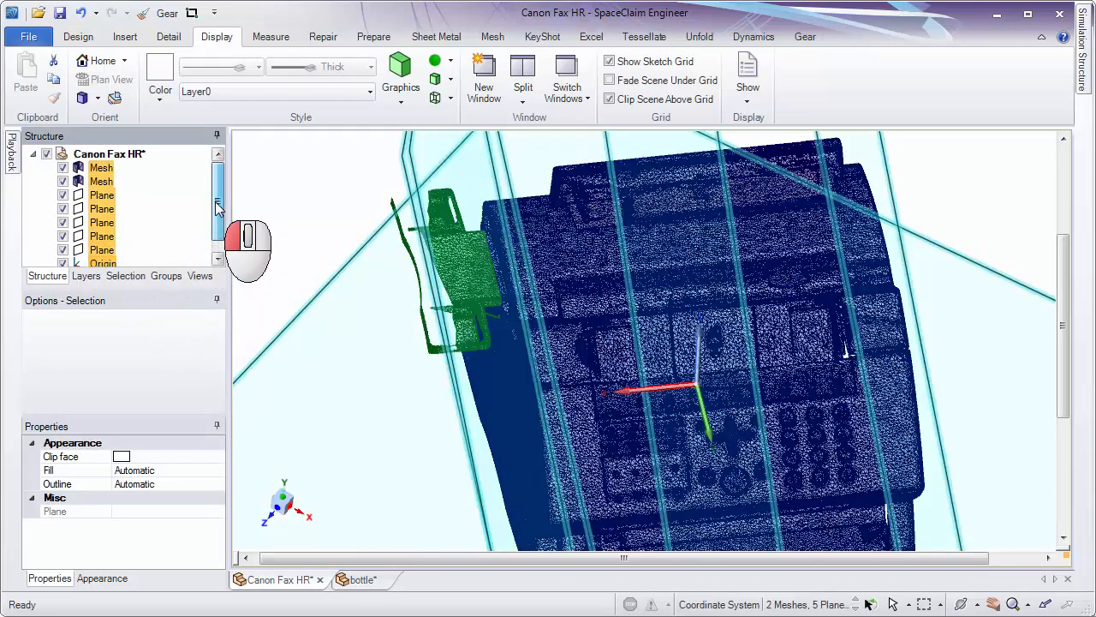
scroll(219, 212, "down", 1)
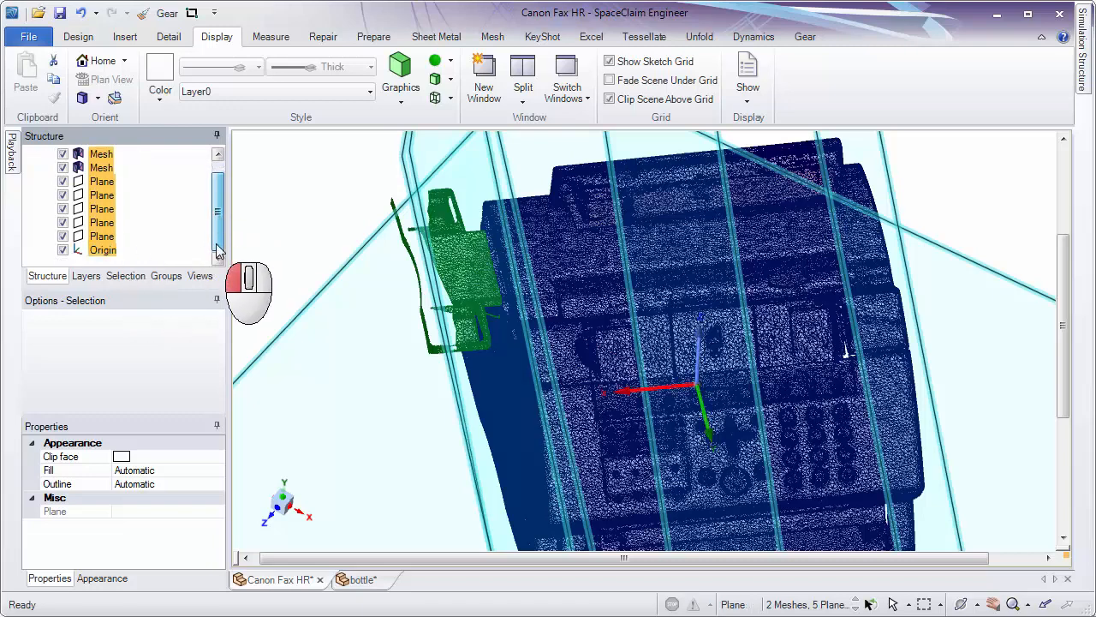
Select the World Origin and examine its position and axis directions against the mesh-centred coordinate system.
right_click(108, 255)
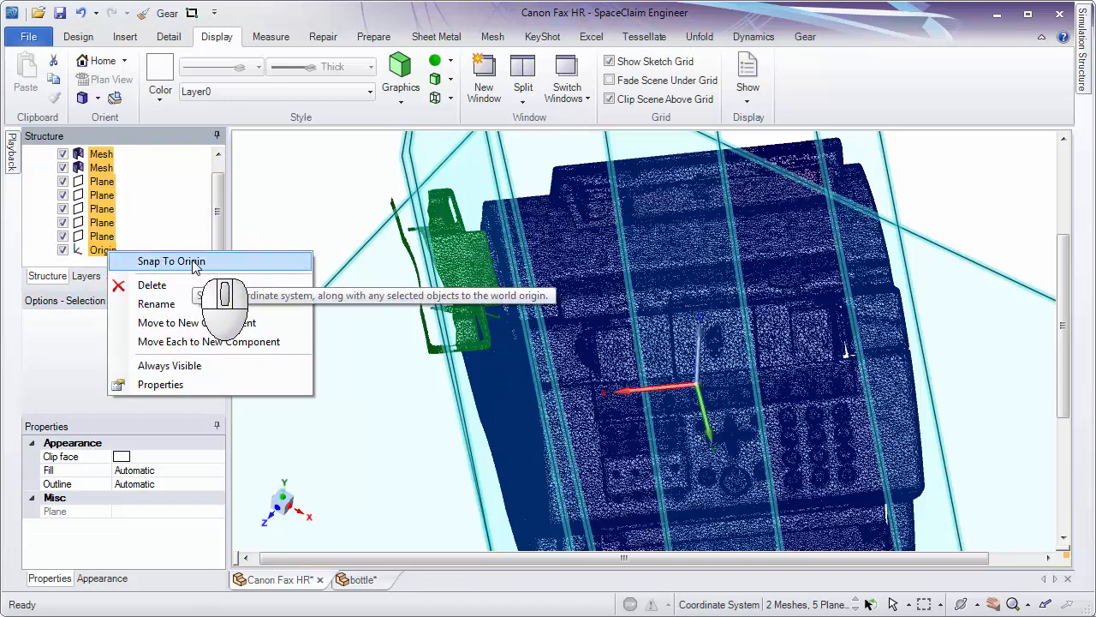
left_click(453, 22)
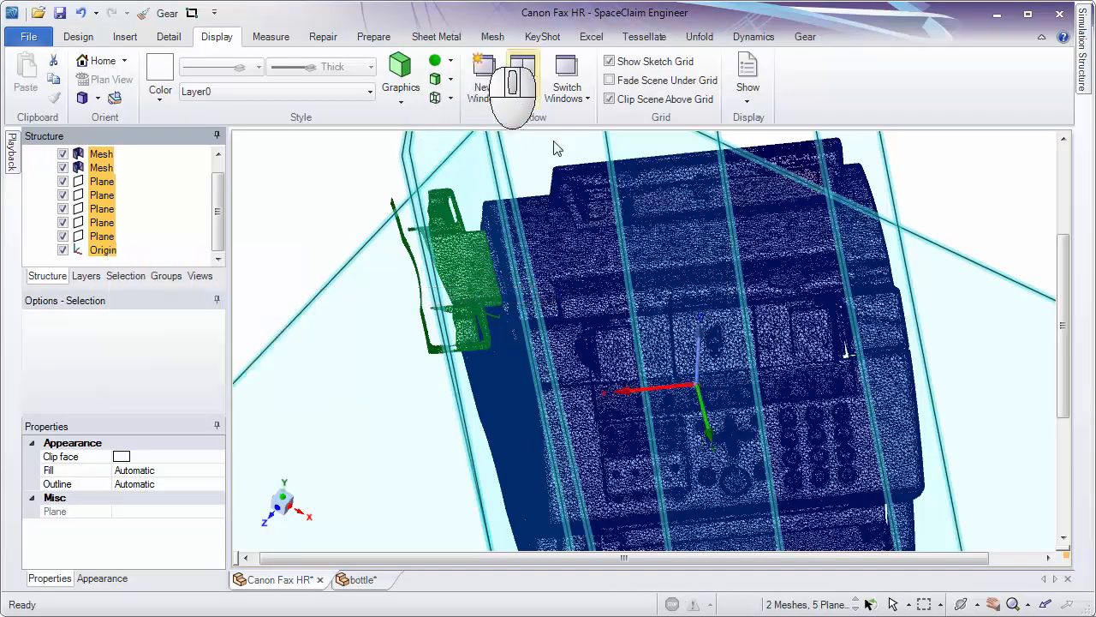
middle_click_drag(679, 298, 728, 224)
left_click(748, 86)
left_click(841, 92)
middle_click_drag(728, 303, 613, 321)
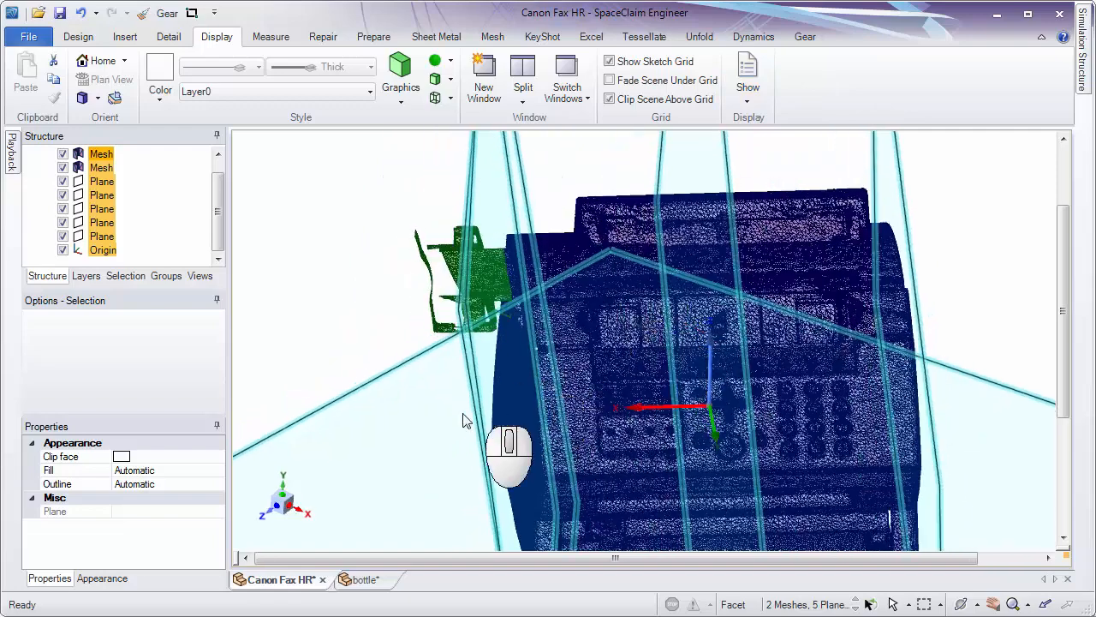
left_click(463, 420)
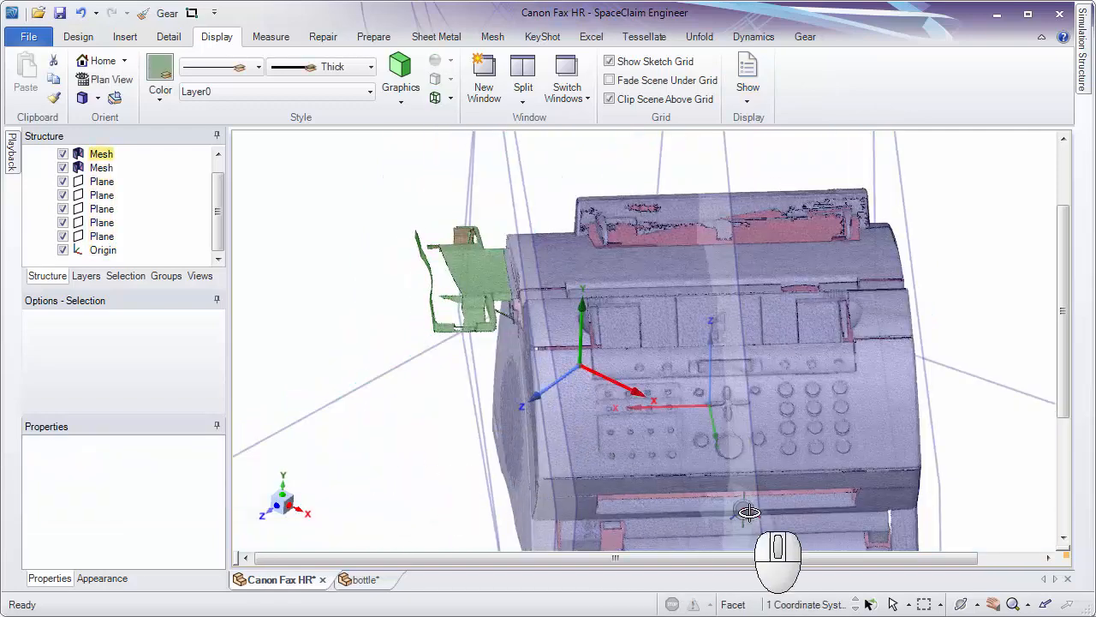
middle_click_drag(746, 509, 579, 371)
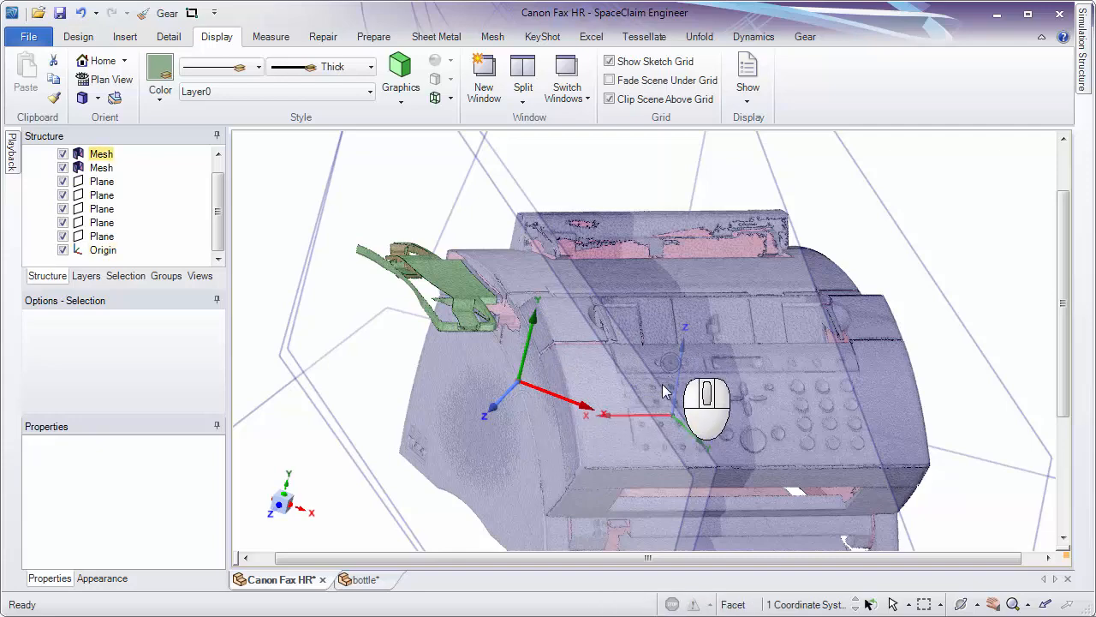
scroll(664, 390, "up", 3)
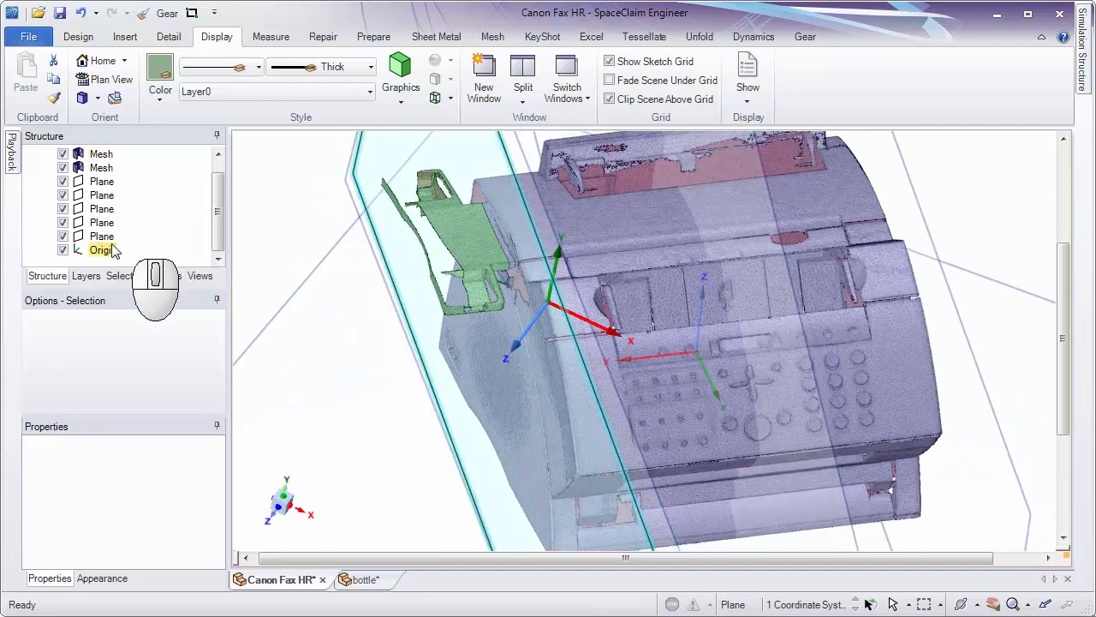
Select both meshes, all five planes and the Origin coordinate system, and snap them together to the World Origin.
left_click(114, 249)
scroll(171, 197, "up", 1)
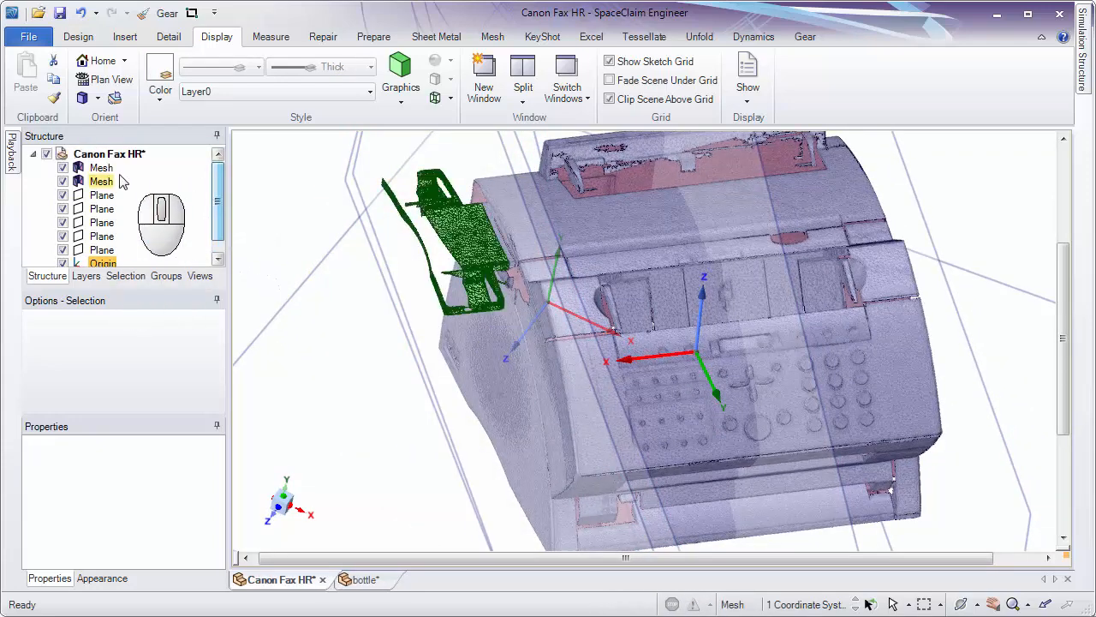
key("ctrl+a")
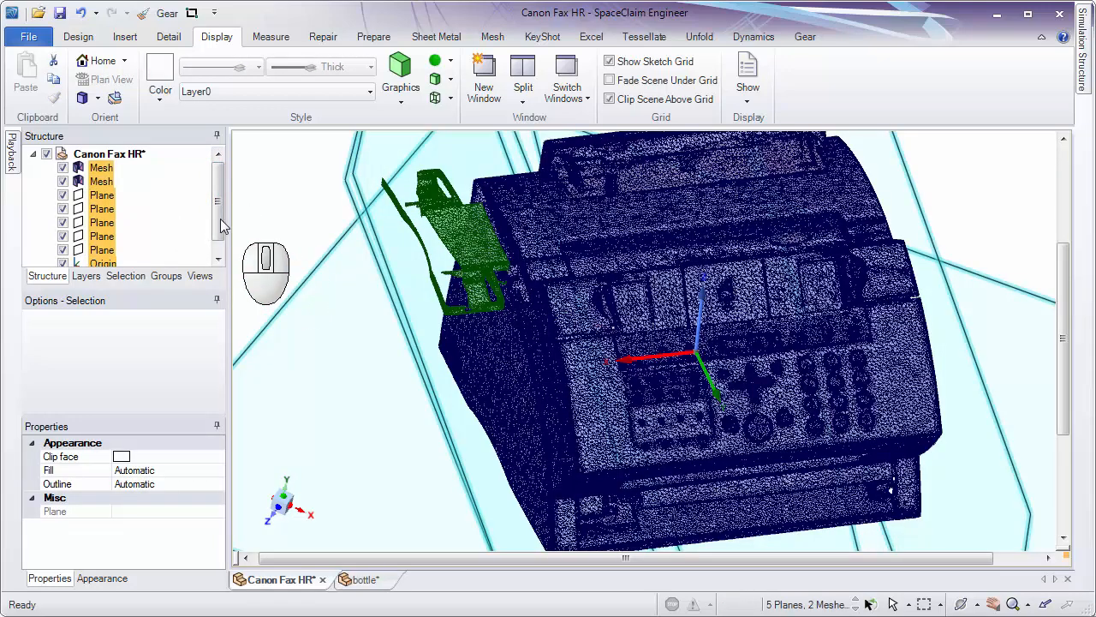
scroll(220, 219, "down", 1)
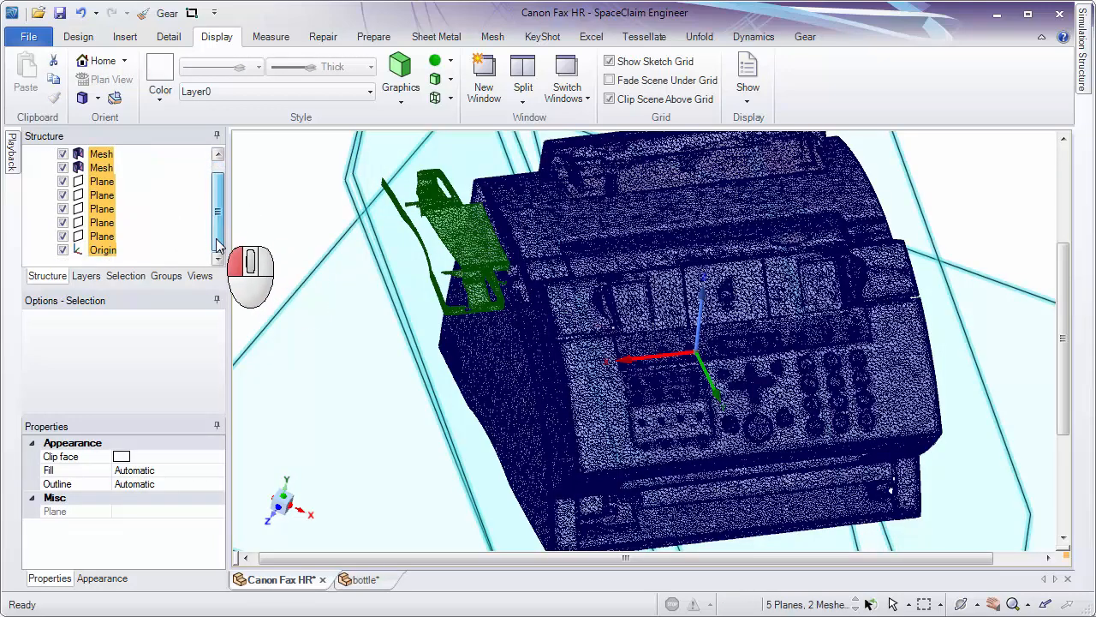
right_click(104, 253)
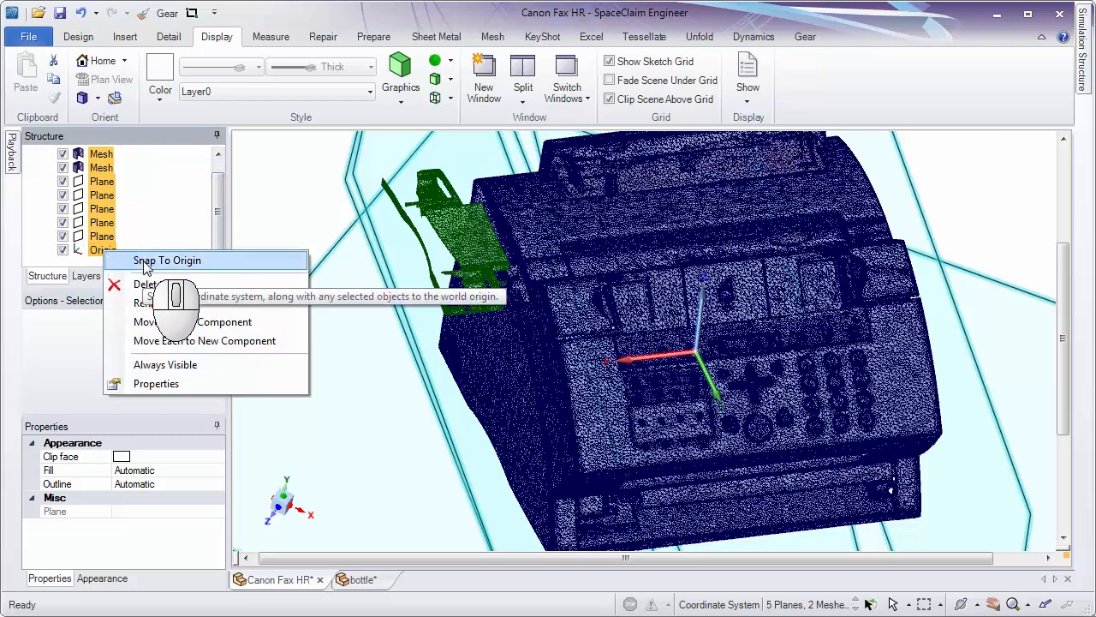
left_click(144, 265)
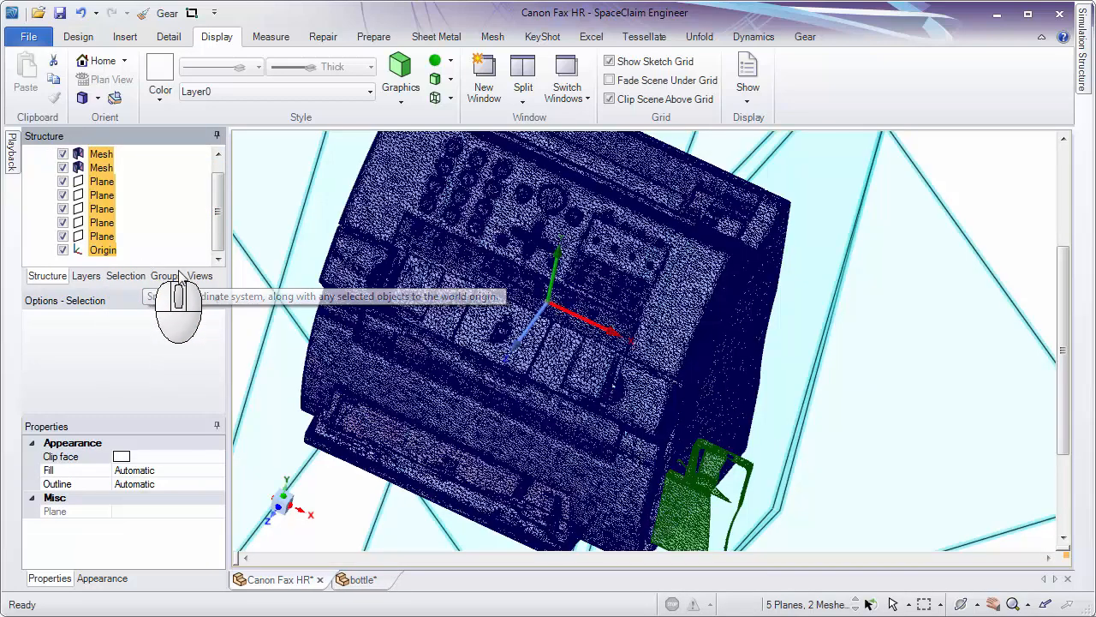
Clear the selection, examine the snapped meshes from several sides and restore the Home view.
left_click(879, 361)
middle_click_drag(876, 362, 901, 233)
middle_click_drag(830, 291, 709, 362)
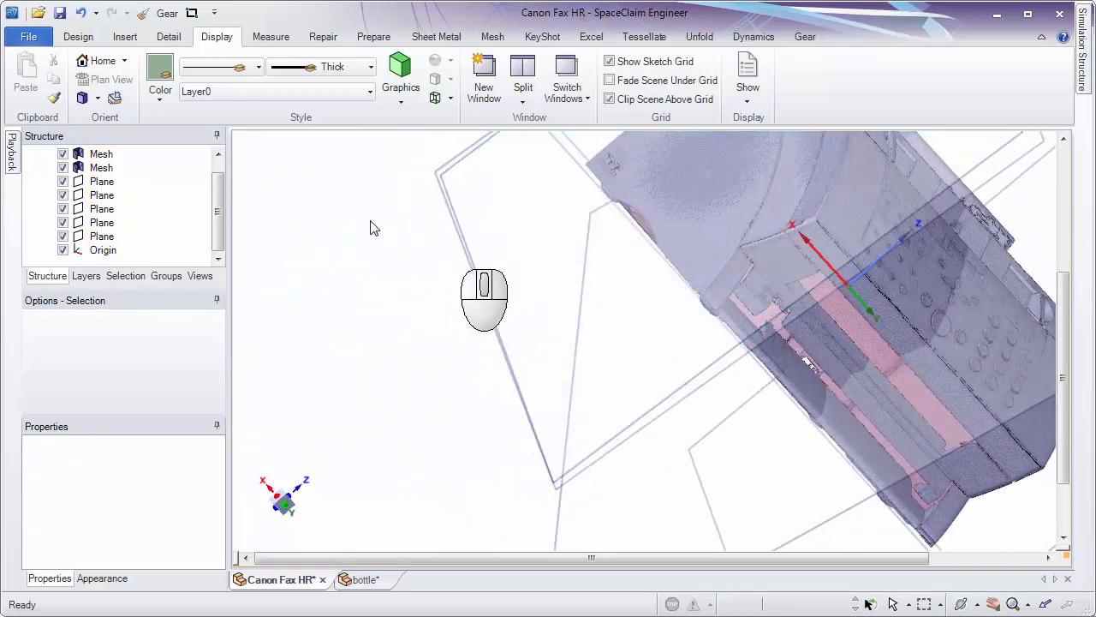
left_click(96, 62)
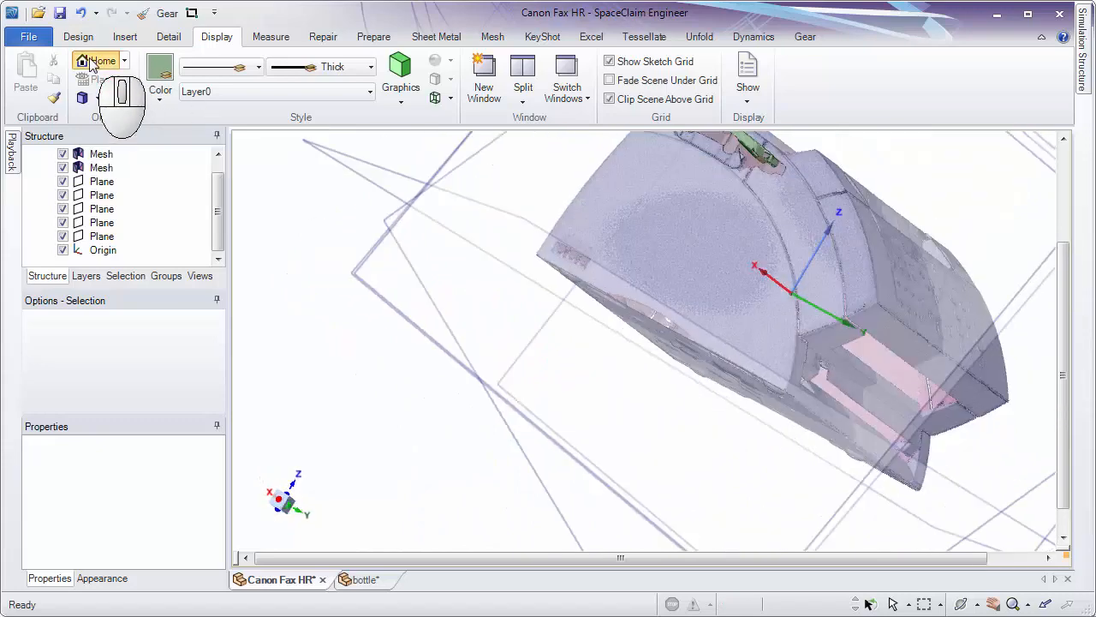
middle_click_drag(833, 390, 814, 458, "ctrl")
left_click(843, 340)
Turn the World Origin display off and back on to compare it with the snapped coordinate system.
left_click(747, 81)
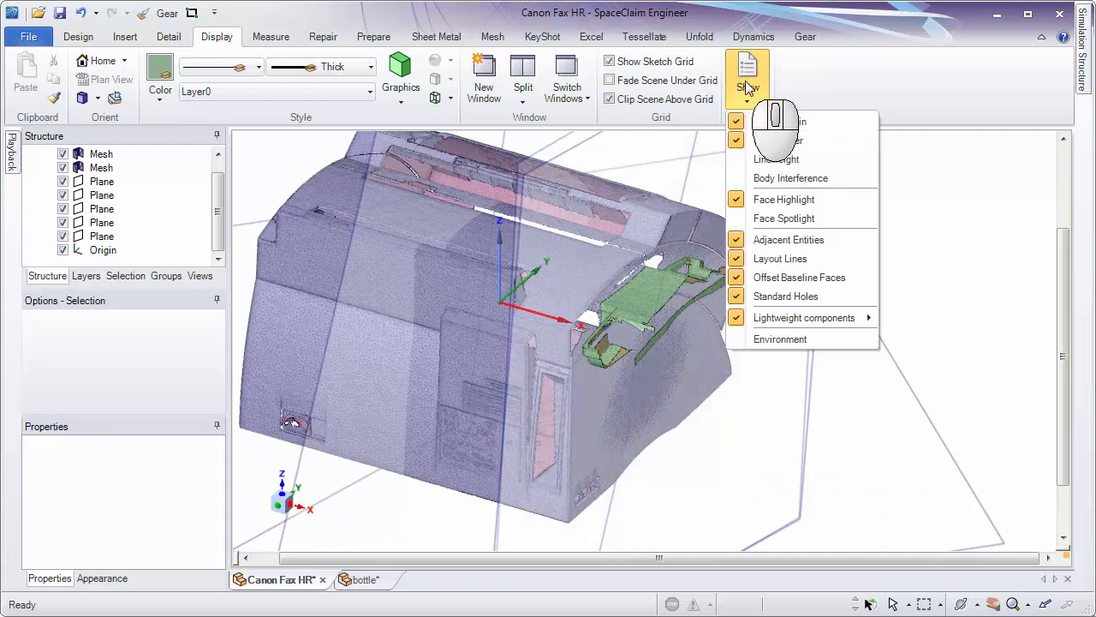
left_click(779, 122)
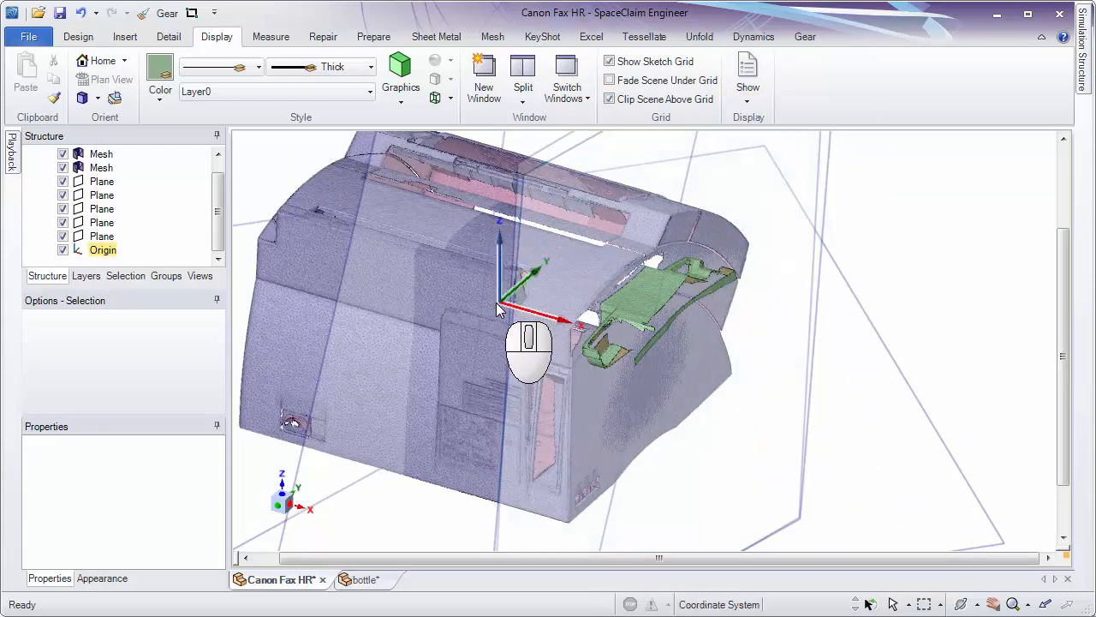
left_click(745, 92)
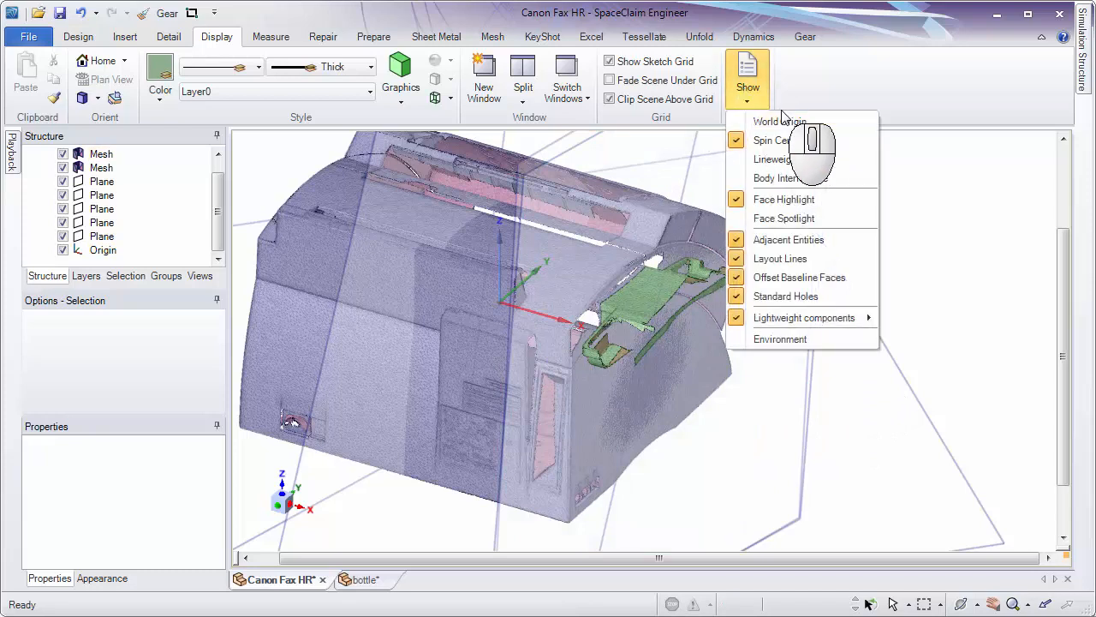
left_click(781, 122)
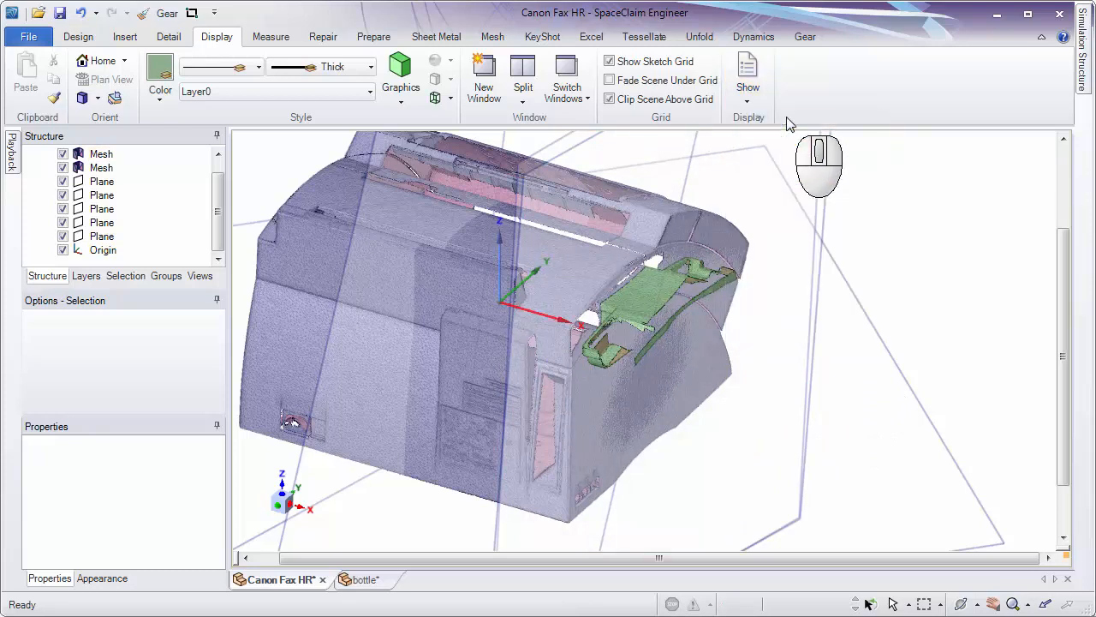
Hide the Origin coordinate system and inspect how the meshes and planes line up with the World Origin.
left_click(62, 250)
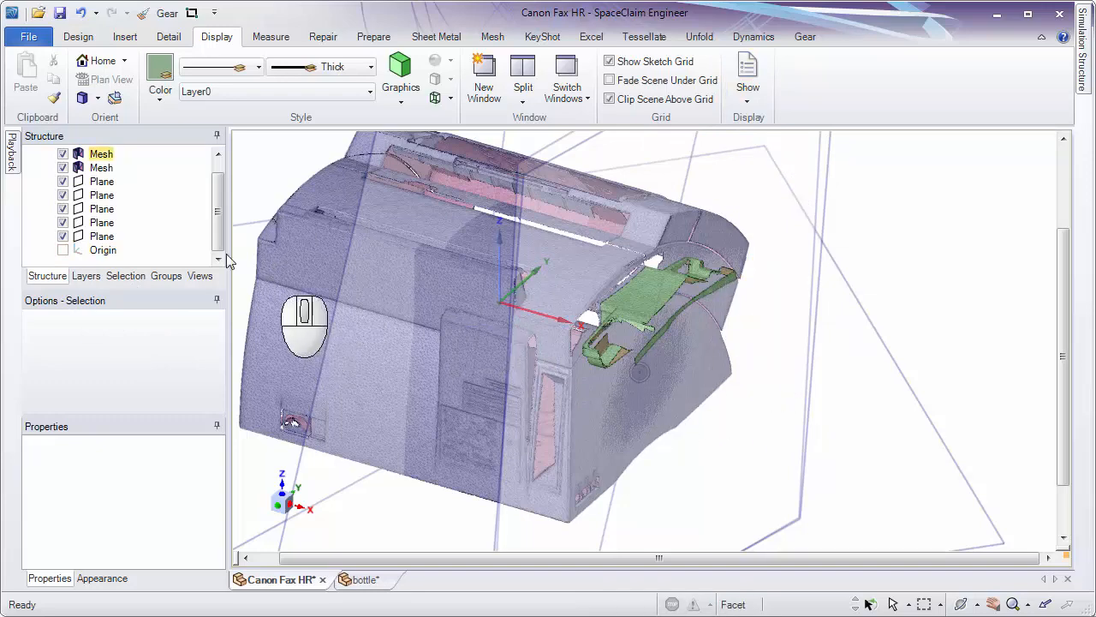
left_click(102, 155)
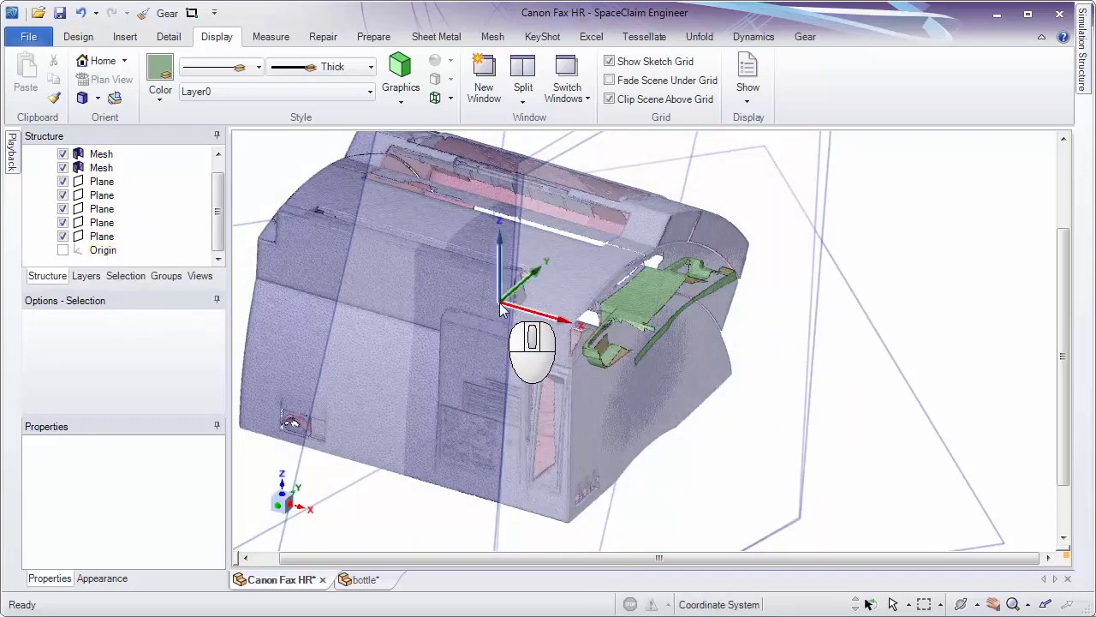
middle_click_drag(661, 351, 289, 249, "shift")
middle_click_drag(852, 304, 963, 484)
middle_click_drag(976, 421, 844, 330)
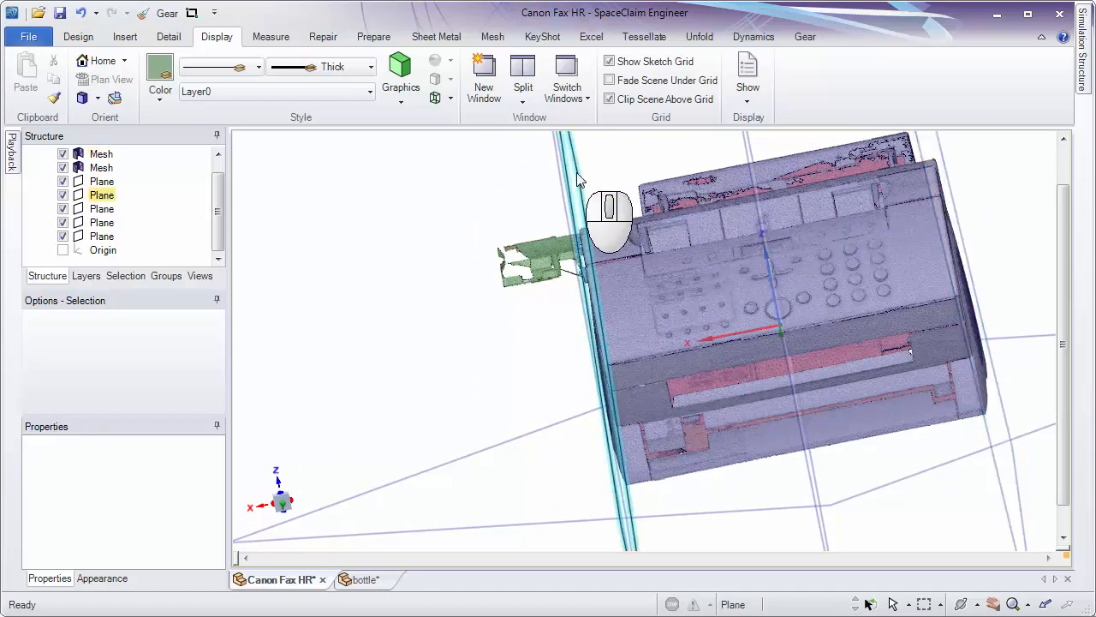
middle_click_drag(578, 180, 604, 281)
middle_click_drag(581, 392, 580, 347, "ctrl")
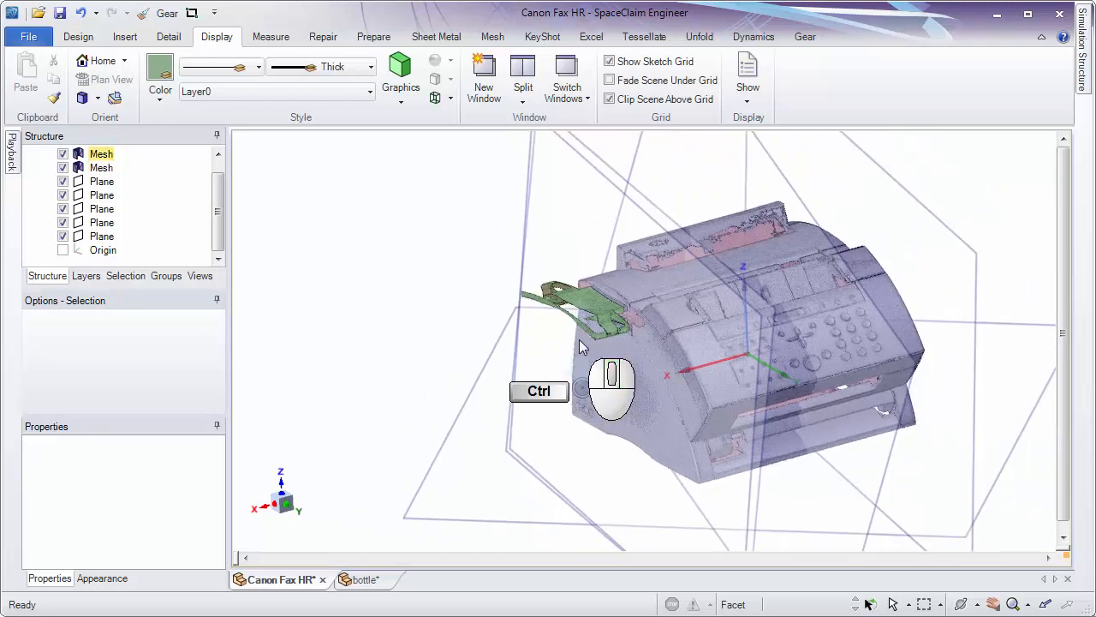
middle_click_drag(828, 281, 685, 289, "shift")
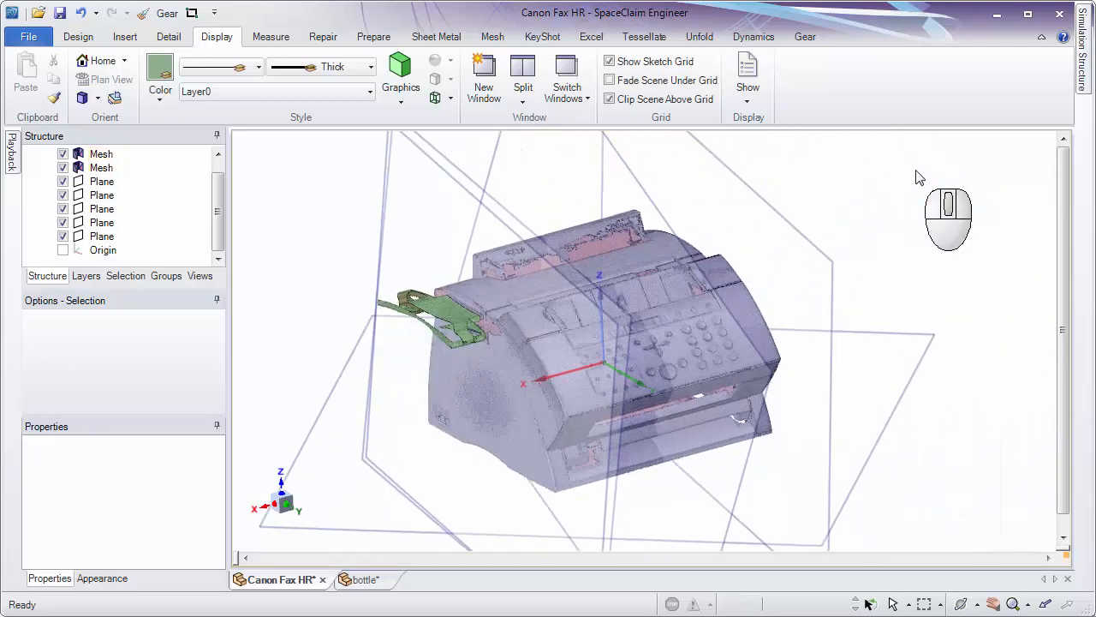
Bring up the Prepare commands for the oriented meshes.
left_click(378, 37)
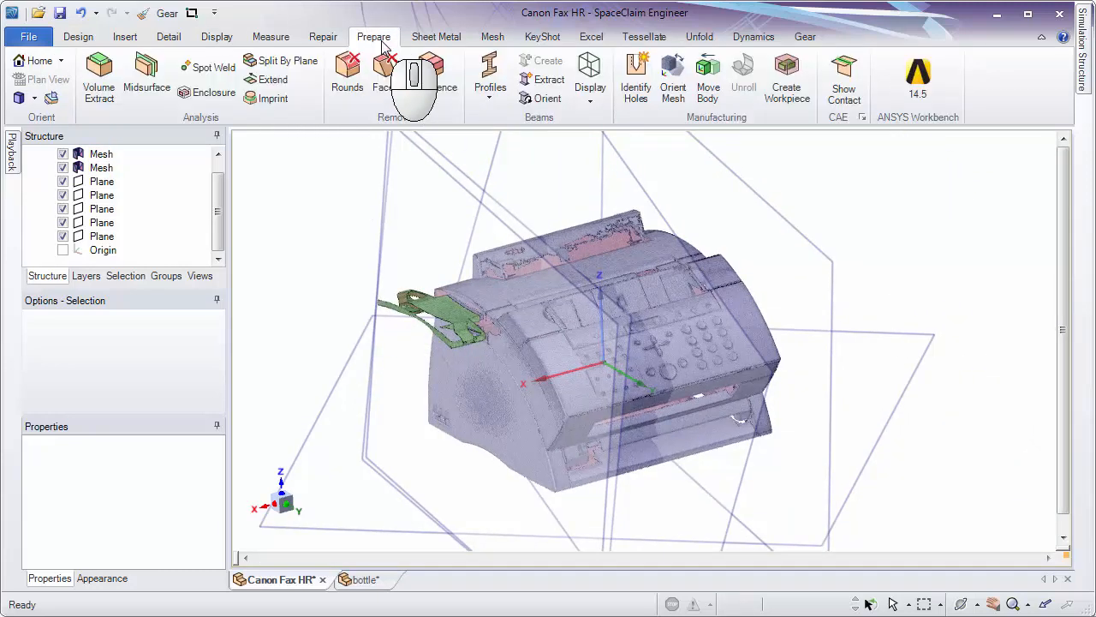
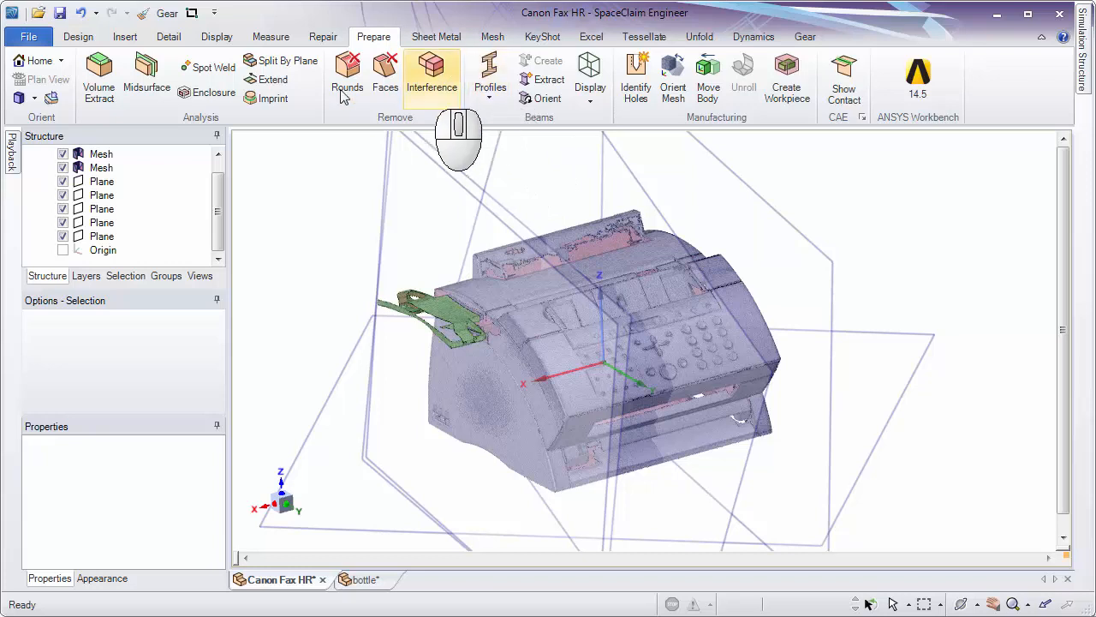
Bring up the Design commands and switch to the bottle document.
left_click(82, 39)
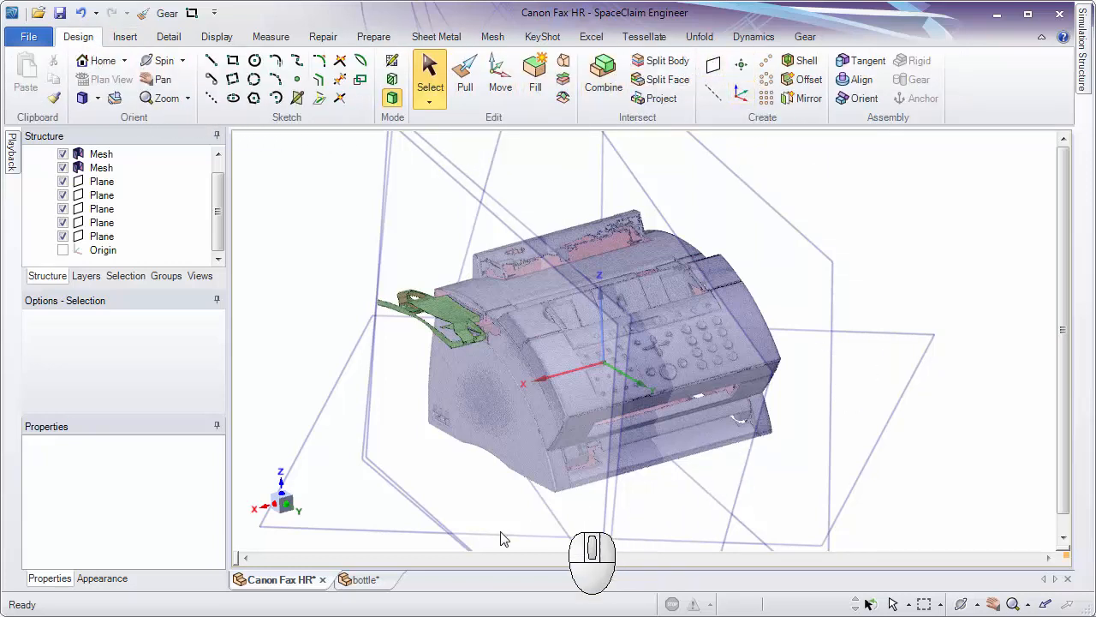
left_click(359, 579)
middle_click_drag(702, 489, 694, 389)
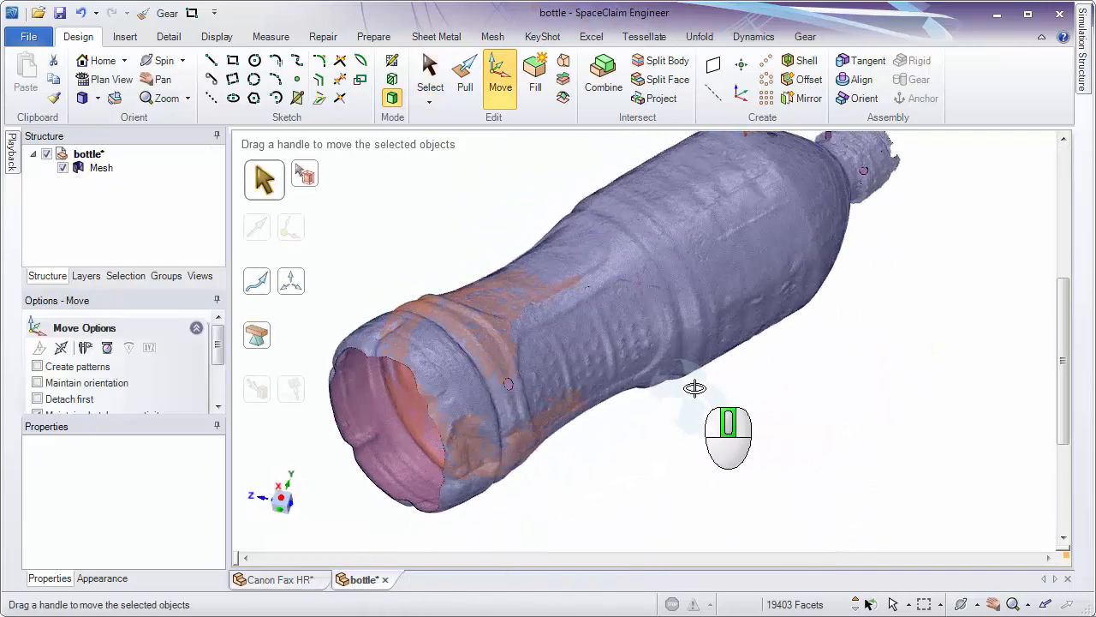
middle_click_drag(649, 425, 653, 425)
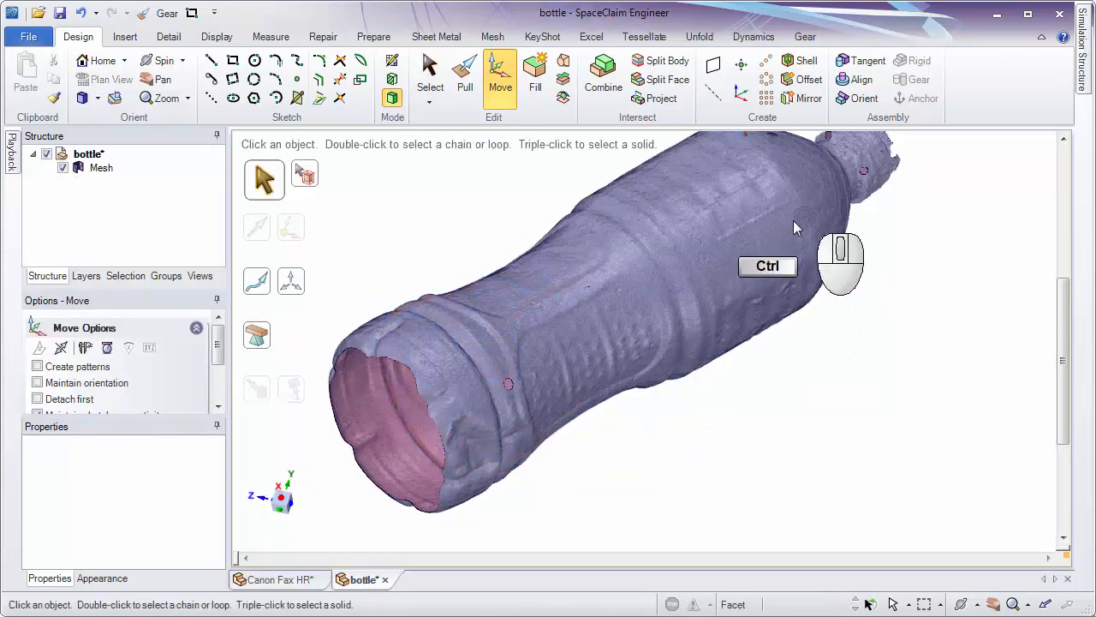
Build up a selection of several facet patches on the upper body of the bottle mesh.
middle_click_drag(793, 220, 775, 296, "ctrl")
left_click(735, 295)
middle_click_drag(655, 313, 479, 479)
middle_click_drag(578, 343, 691, 409, "shift")
left_click(567, 242, "ctrl")
left_click(539, 305, "ctrl")
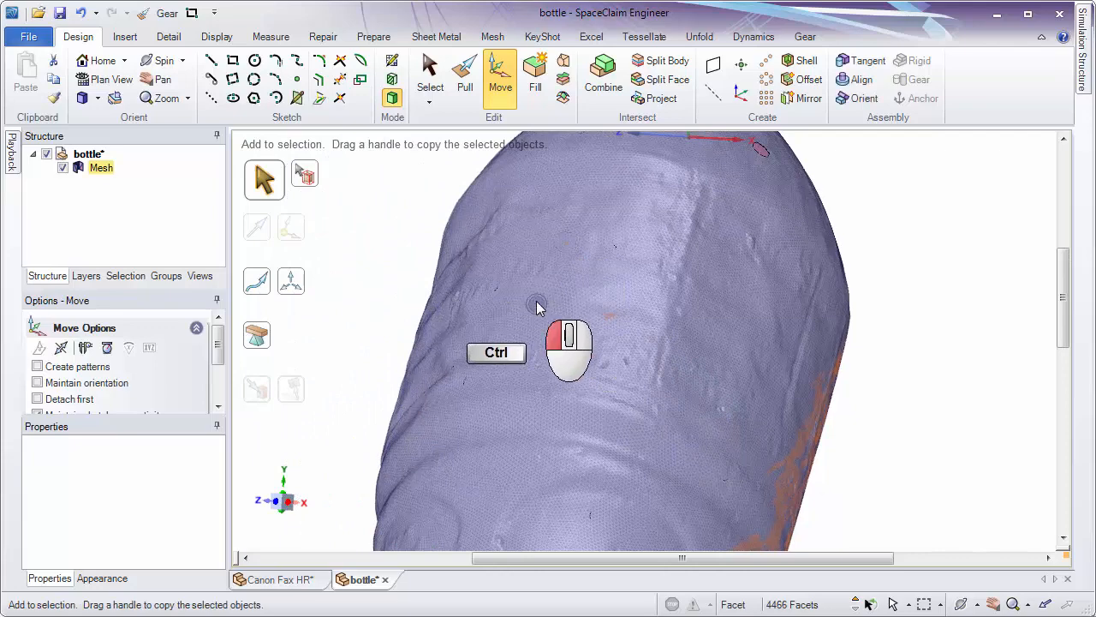
left_click(564, 292, "ctrl")
left_click(613, 289, "ctrl")
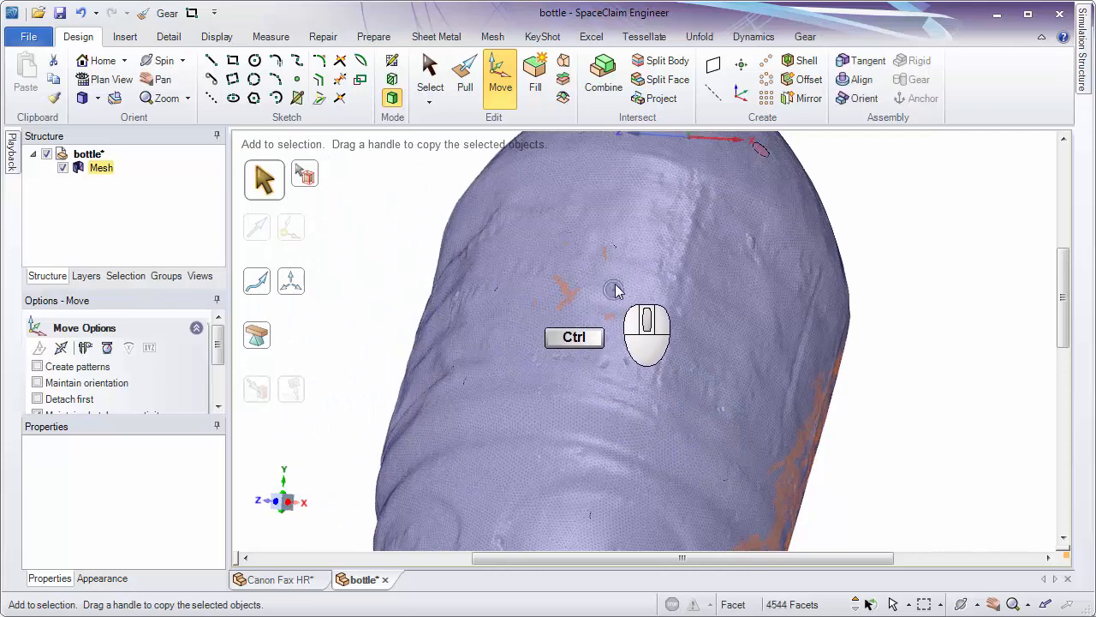
left_click(602, 194, "ctrl")
left_click(541, 187, "ctrl")
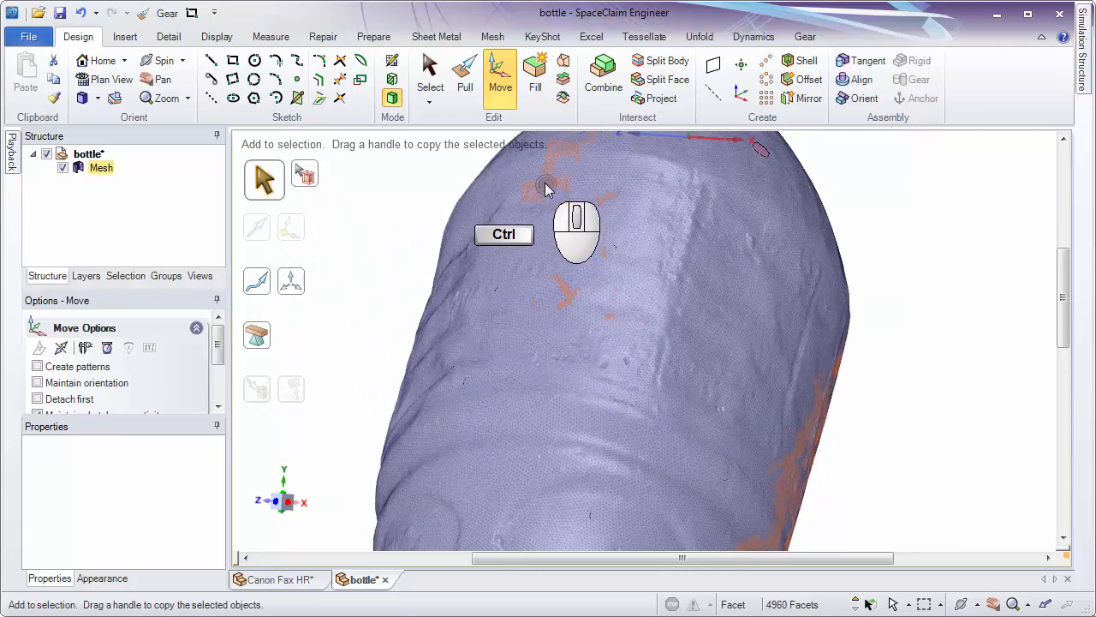
Add further facet patches around the other sides of the bottle's body to the selection.
middle_click_drag(546, 188, 580, 340)
left_click(566, 353, "ctrl")
left_click(524, 391, "ctrl")
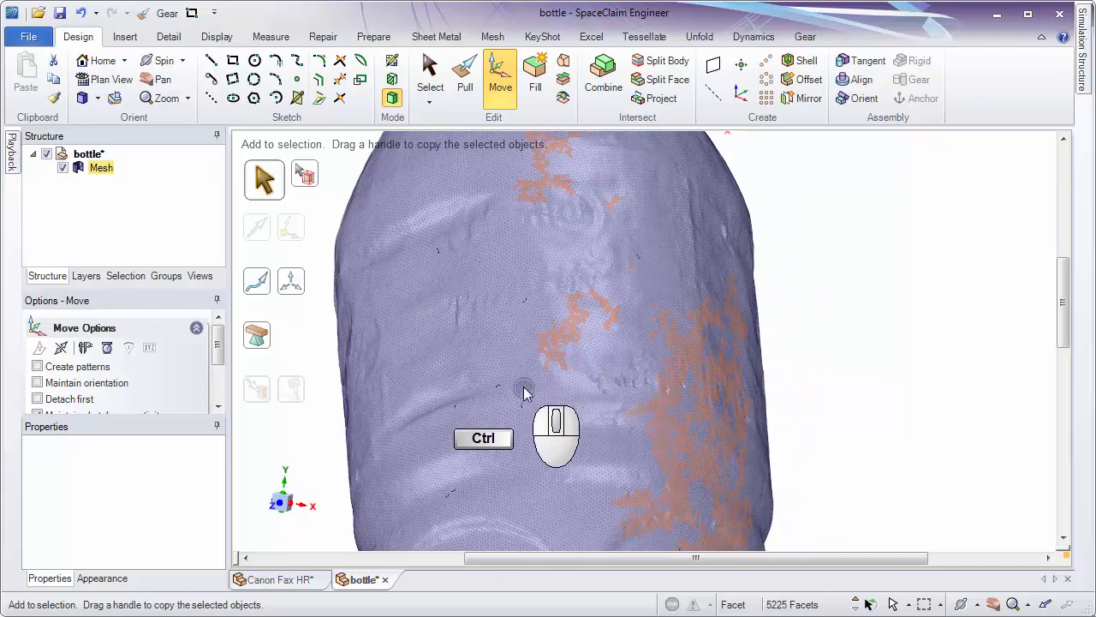
middle_click_drag(508, 431, 626, 411)
middle_click_drag(509, 385, 712, 361, "shift")
middle_click_drag(711, 360, 846, 311)
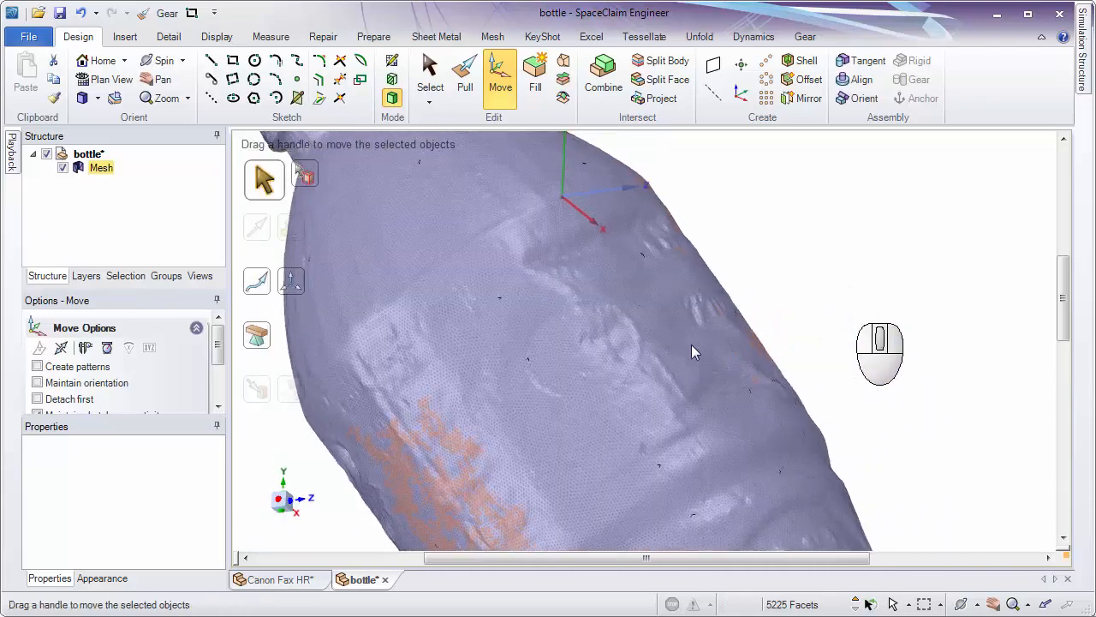
left_click(494, 372, "ctrl")
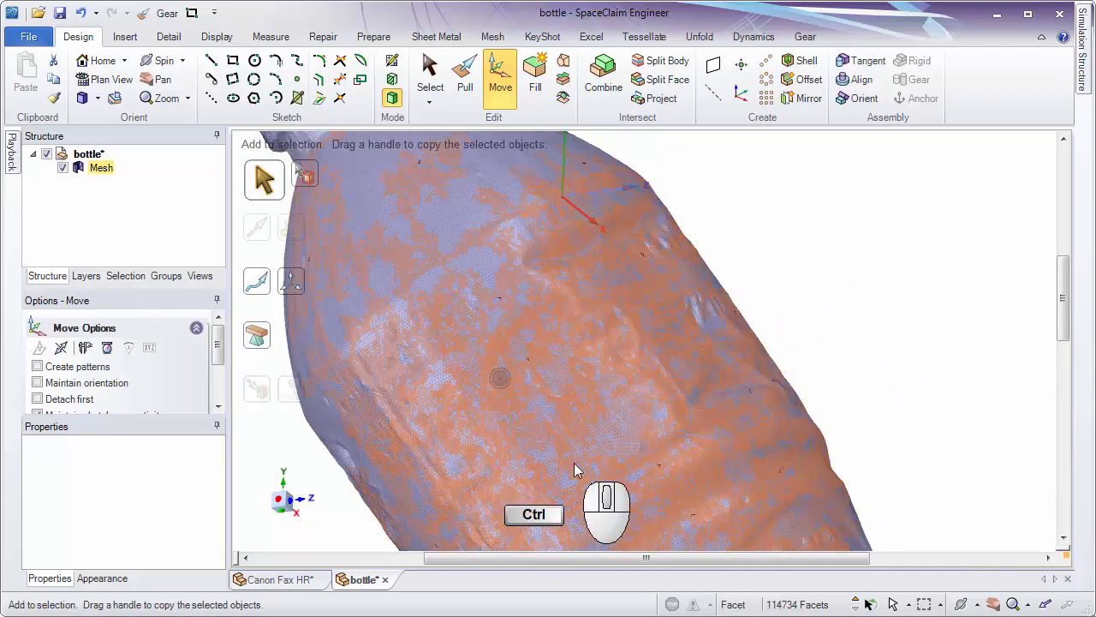
Create an axis from the selected facets and examine how it runs through the bottle.
middle_click_drag(631, 447, 728, 296)
middle_click_drag(728, 295, 604, 129, "ctrl")
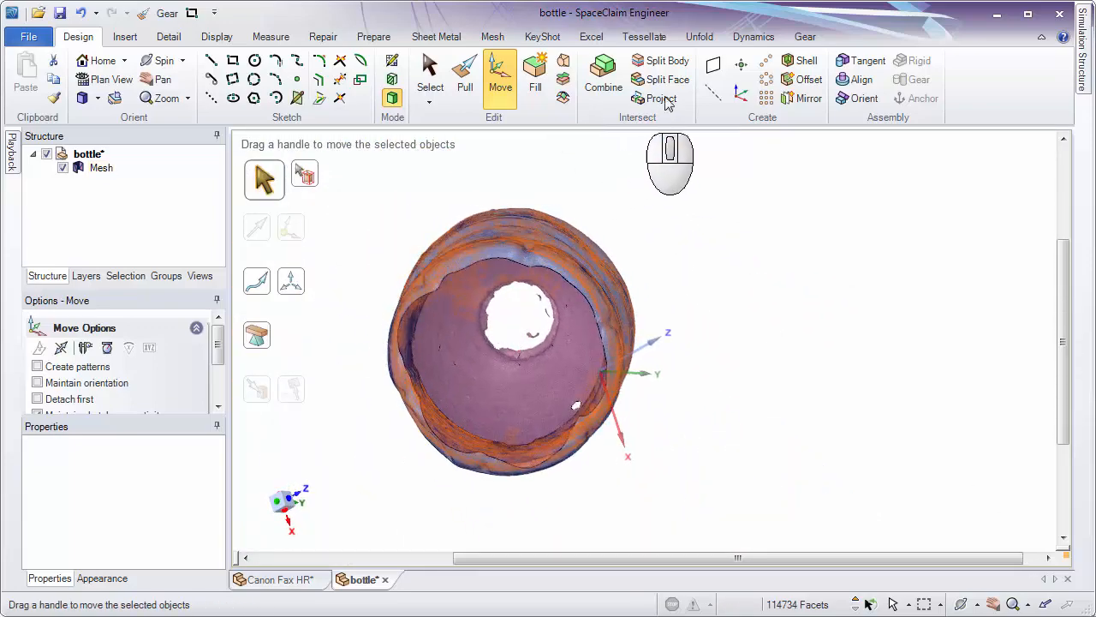
left_click(727, 101)
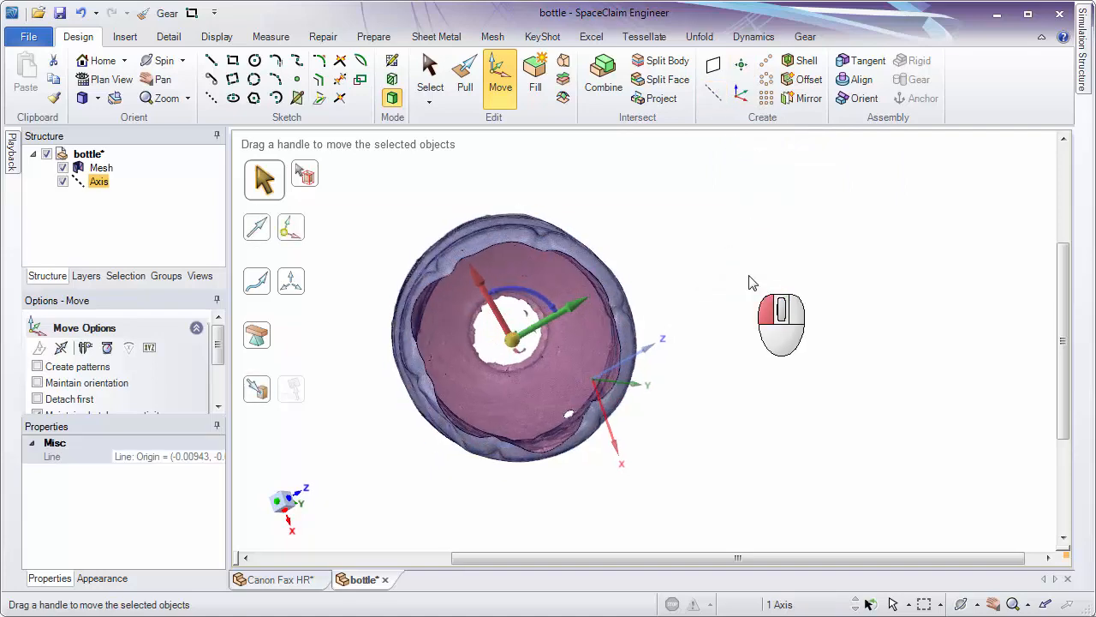
middle_click_drag(751, 282, 864, 262)
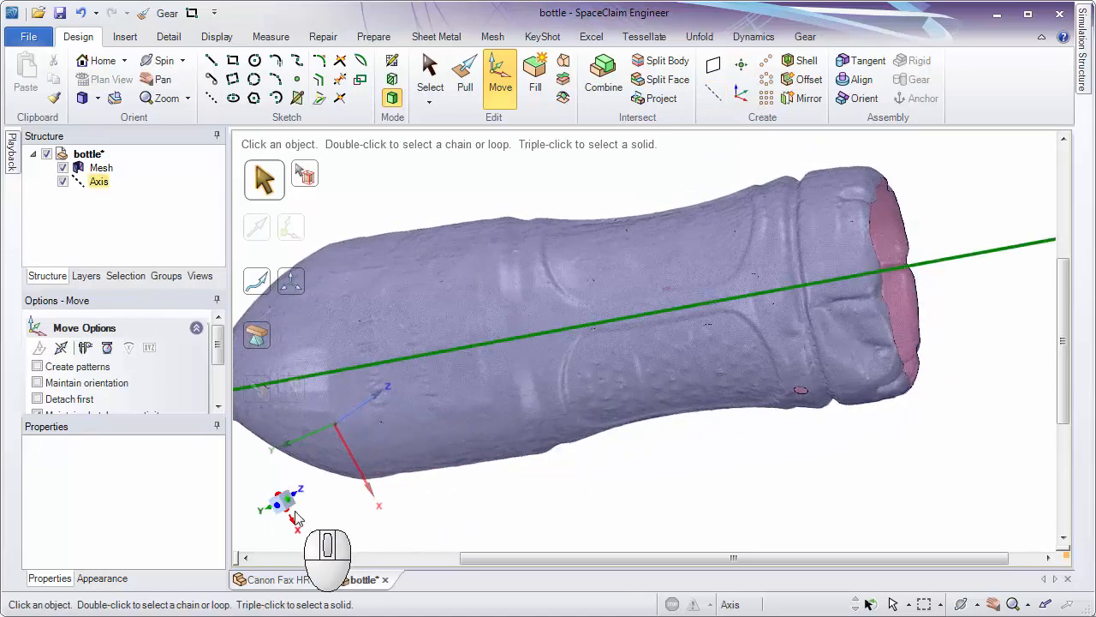
middle_click_drag(524, 474, 640, 438, "shift")
middle_click_drag(641, 437, 475, 453)
middle_click_drag(499, 401, 565, 341, "ctrl")
left_click(629, 314)
middle_click_drag(630, 315, 539, 488, "shift")
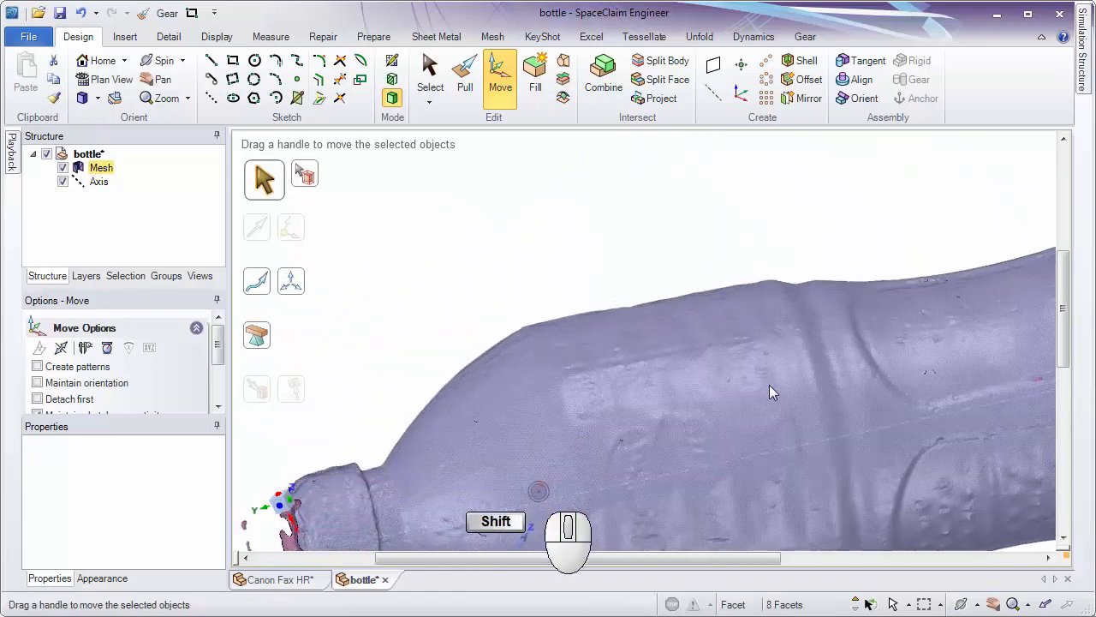
middle_click_drag(802, 382, 298, 343, "shift")
middle_click_drag(653, 327, 603, 302)
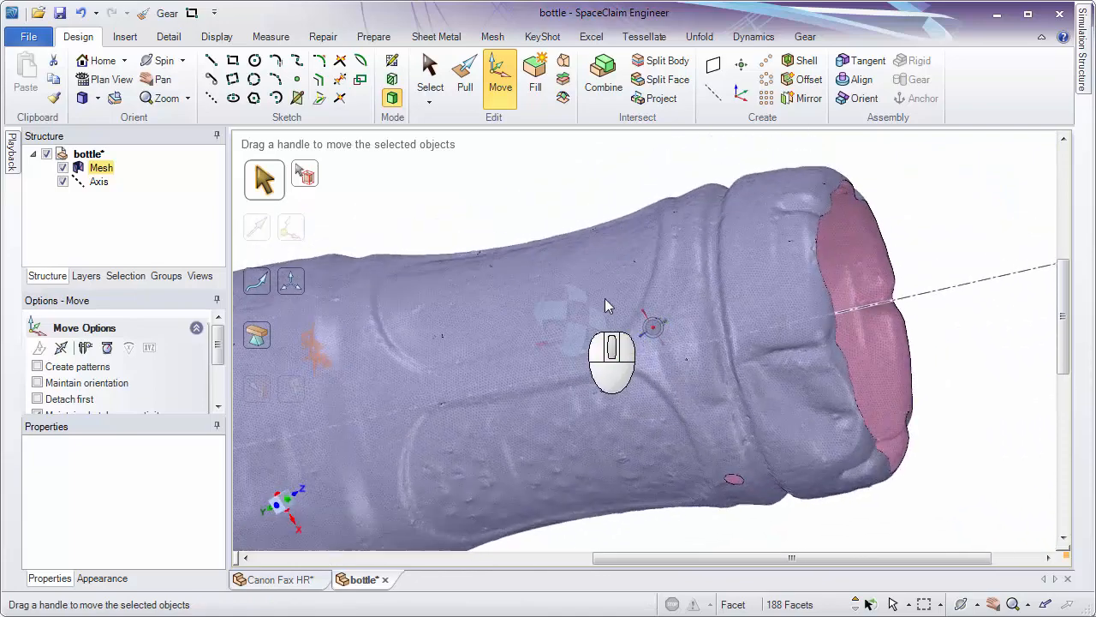
middle_click_drag(749, 379, 790, 406)
middle_click_drag(579, 372, 937, 349, "shift")
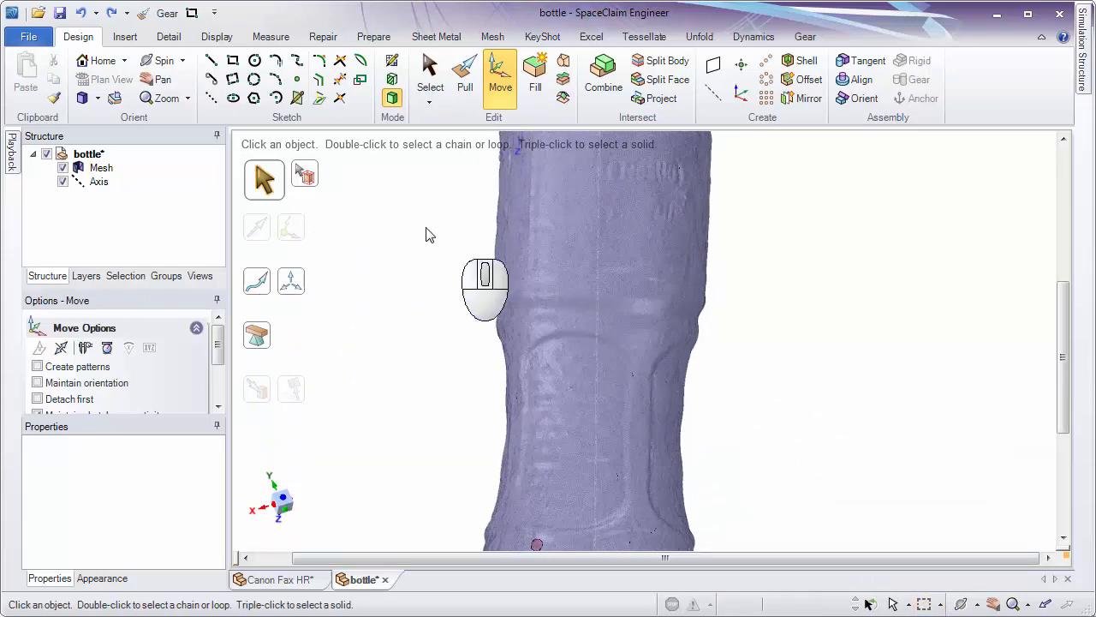
Set Face Selection to Through and box-select a band of facets around the bottle just above its waist.
left_click_drag(426, 228, 766, 351)
middle_click_drag(762, 360, 904, 400)
left_click(904, 400)
left_click(910, 603)
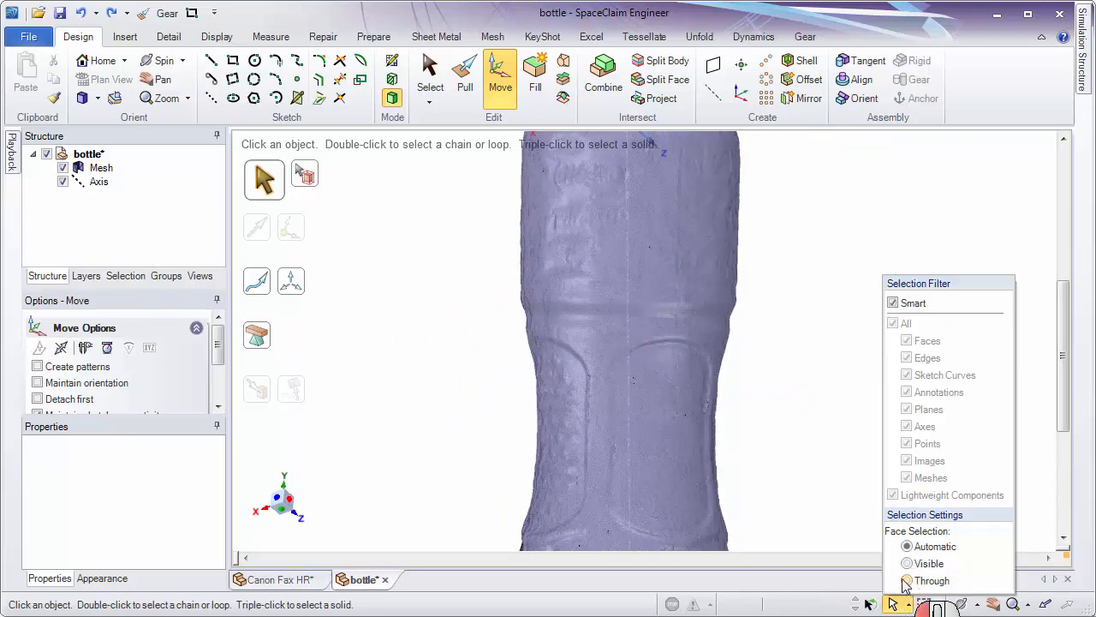
left_click_drag(451, 208, 776, 300)
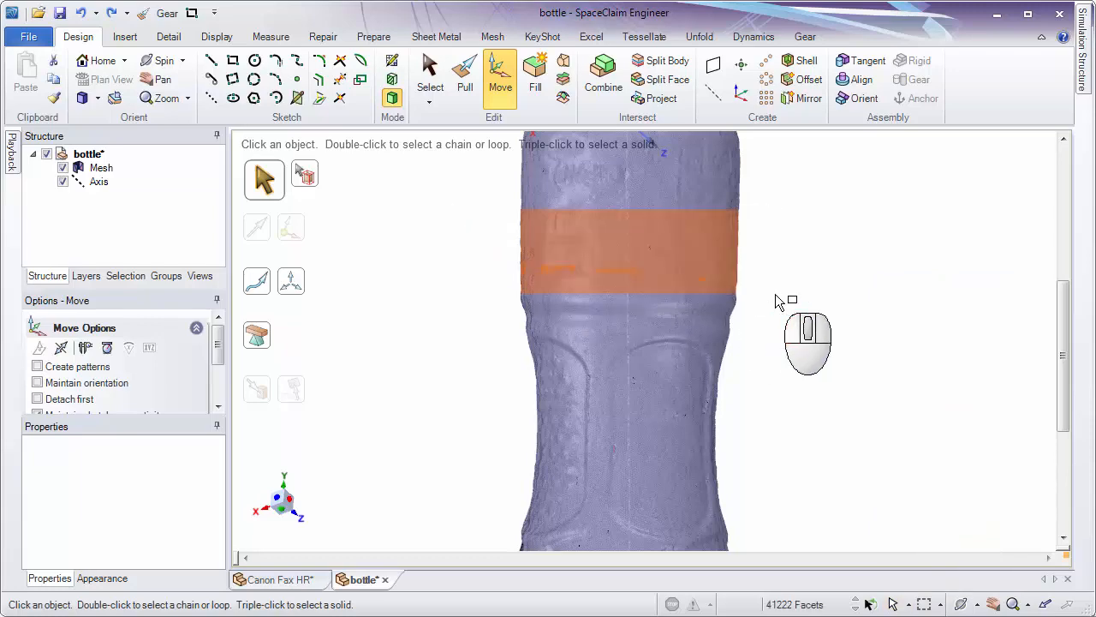
Create a second axis from the box-selected band of facets and clear the selection.
middle_click_drag(777, 300, 582, 282)
left_click(714, 99)
middle_click_drag(852, 179, 769, 146, "ctrl")
left_click(803, 206)
Compare both axes at the bottle's neck and hide the first axis.
middle_click_drag(807, 309, 801, 249)
middle_click_drag(801, 249, 761, 501, "shift")
middle_click_drag(761, 501, 685, 304, "ctrl")
middle_click_drag(685, 304, 650, 402, "shift")
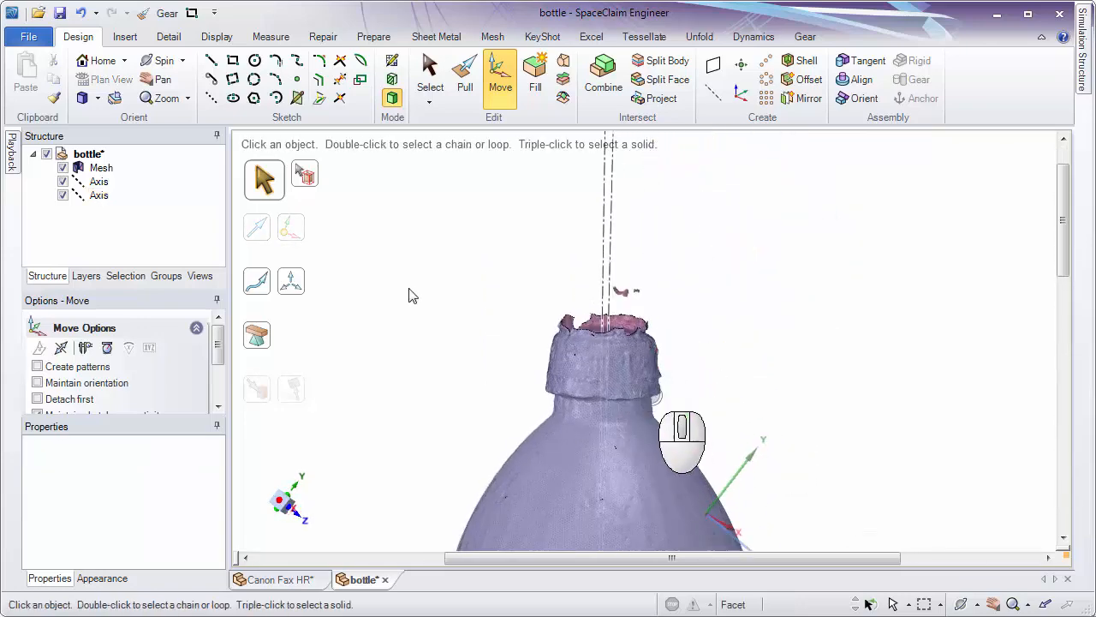
left_click(62, 181)
middle_click_drag(795, 286, 761, 344)
middle_click_drag(762, 344, 766, 304, "ctrl")
middle_click_drag(767, 305, 686, 151, "shift")
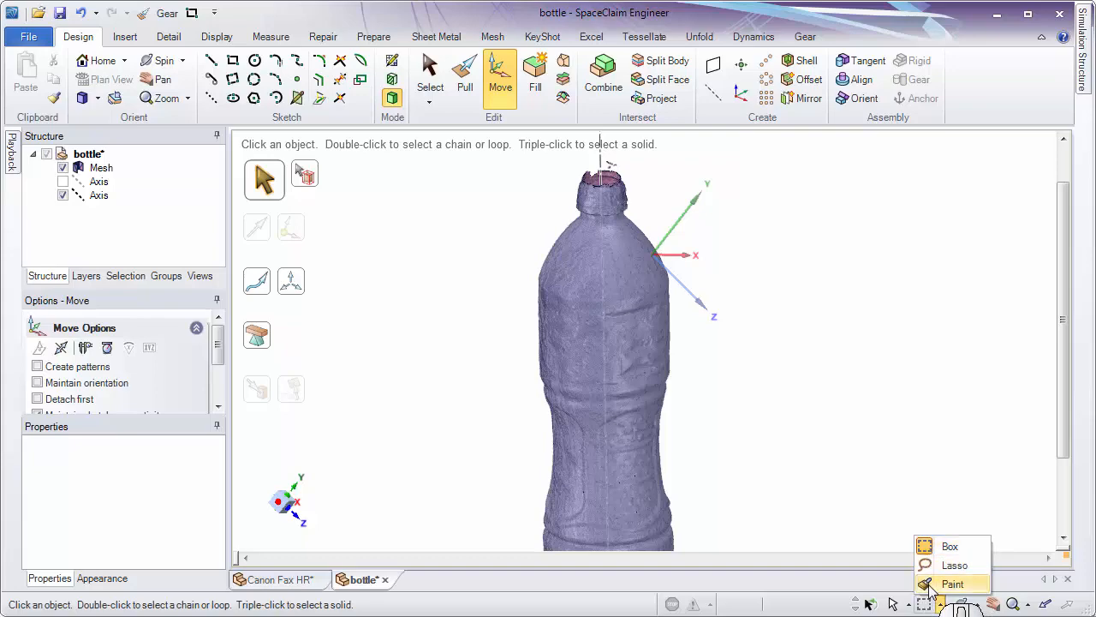
Switch to Paint selection and brush a ring of facets around the bottle's waist from all sides.
middle_click_drag(745, 457, 790, 349, "ctrl")
left_click_drag(730, 345, 762, 330)
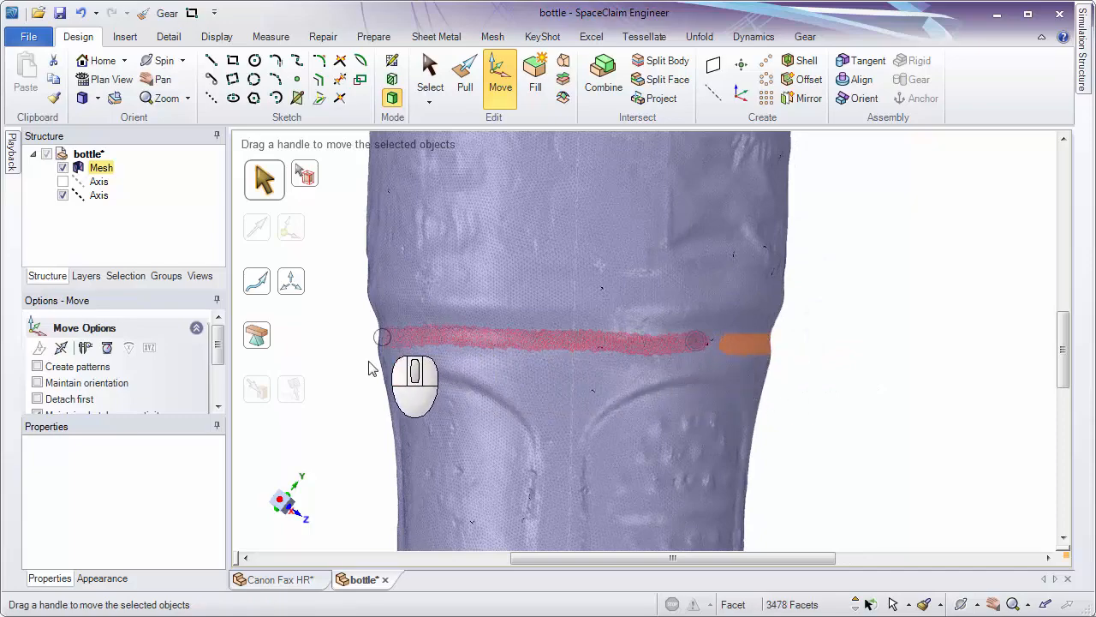
middle_click_drag(389, 387, 685, 403)
mouse_move(342, 391)
middle_mouse_down("shift")
mouse_move(487, 391)
mouse_move(697, 361)
mouse_move(814, 396)
mouse_move(930, 384)
middle_mouse_up("shift")
middle_click_drag(471, 313, 602, 315)
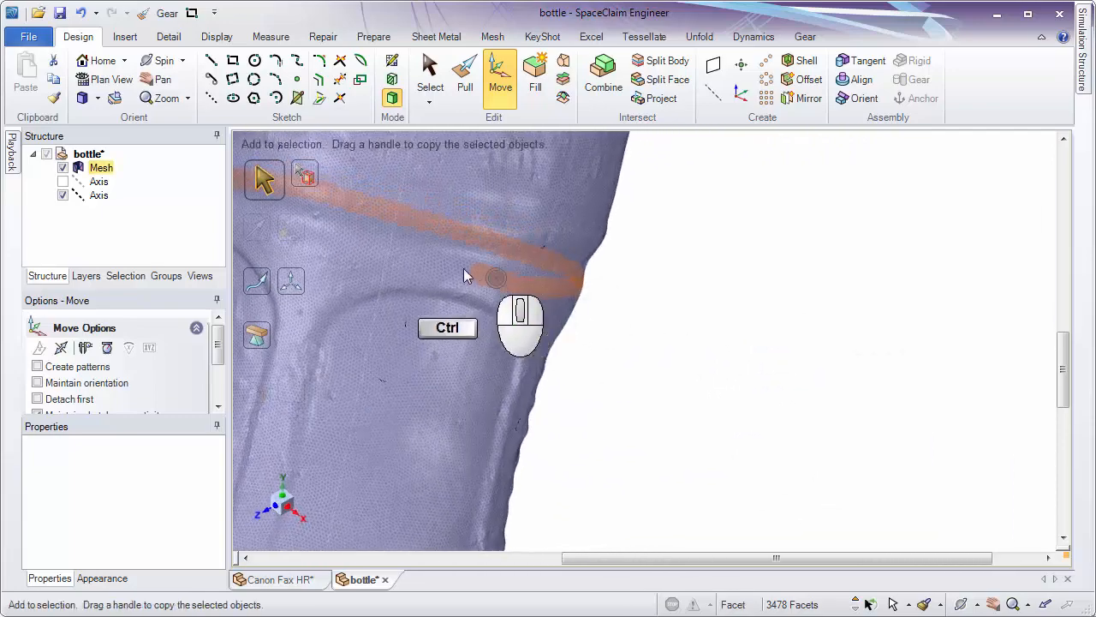
middle_click_drag(428, 285, 600, 366, "shift")
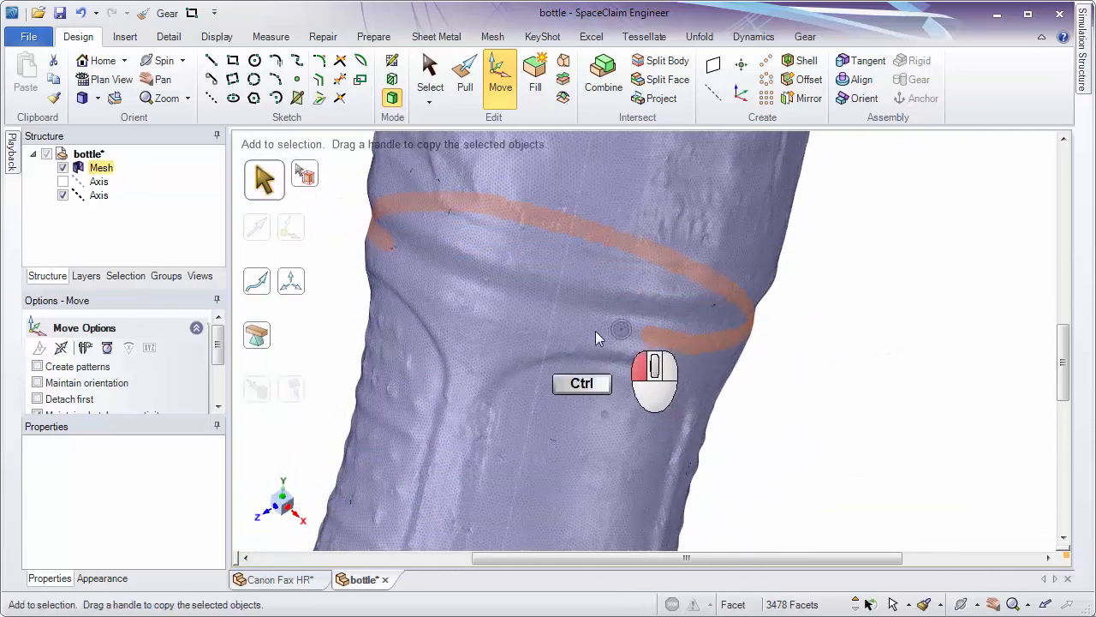
mouse_move(596, 330)
left_mouse_down("ctrl")
mouse_move(465, 305)
mouse_move(400, 268)
mouse_move(396, 282)
left_mouse_up("ctrl")
mouse_move(391, 331)
middle_mouse_down()
mouse_move(502, 368)
mouse_move(557, 346)
mouse_move(495, 189)
middle_mouse_up()
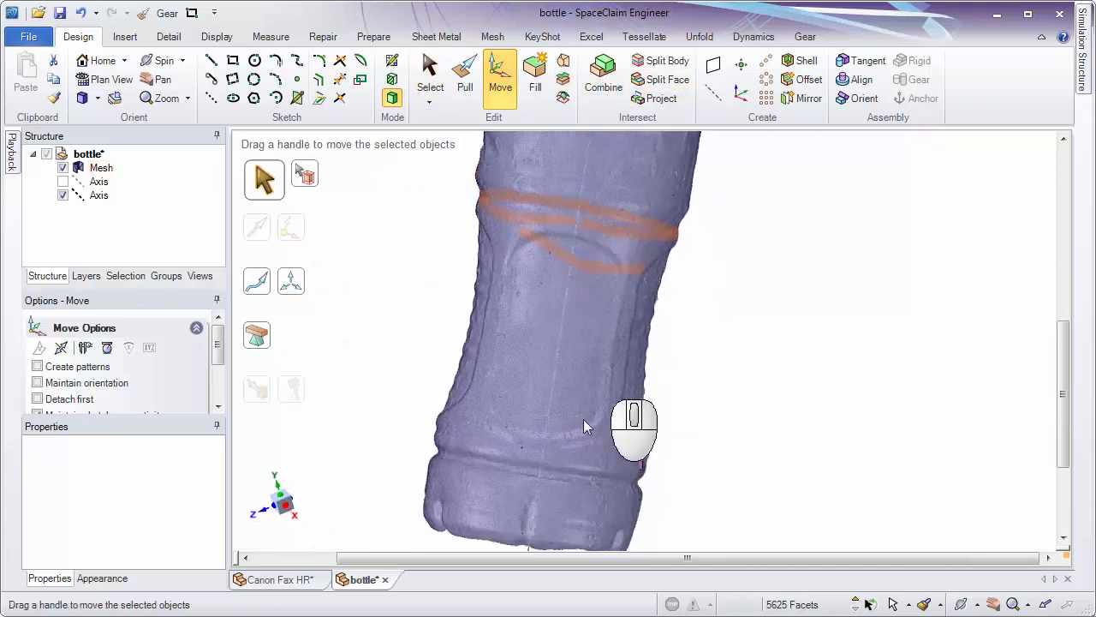
Create a third axis from the painted facets and compare it with the second axis at the neck.
left_click(715, 94)
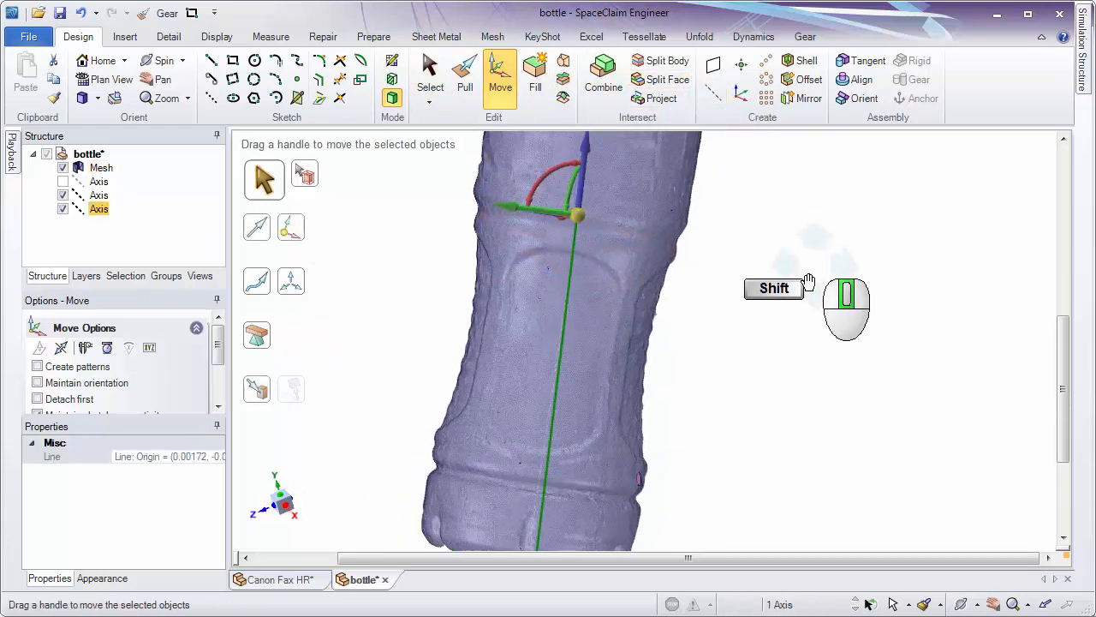
middle_click_drag(796, 238, 766, 403, "ctrl")
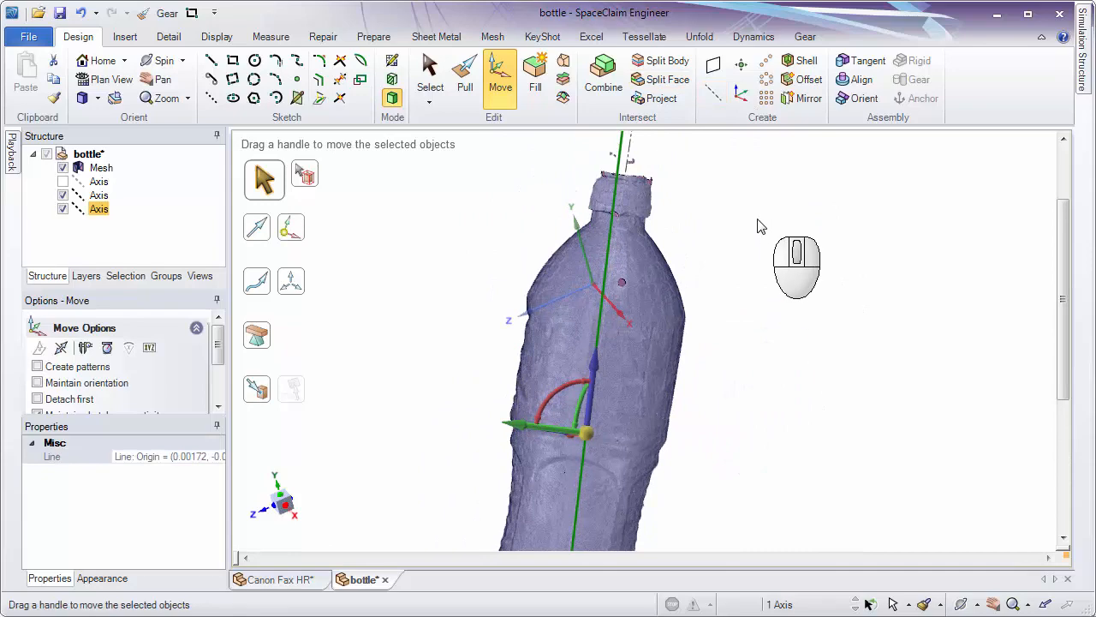
middle_click_drag(666, 199, 587, 365, "ctrl")
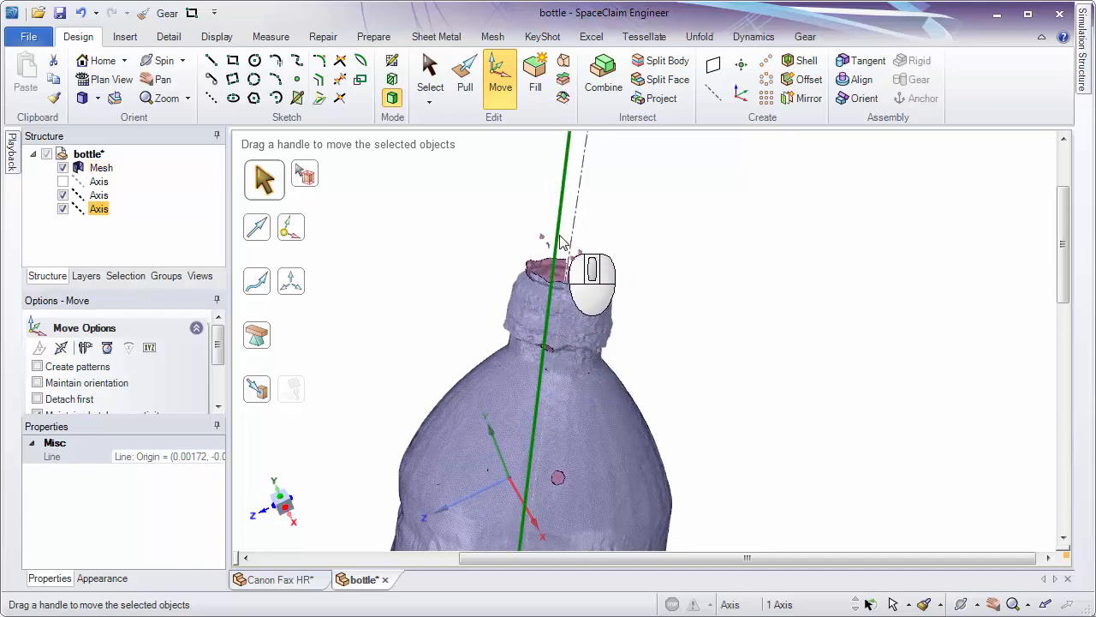
Delete all three axes, leaving only the mesh in the bottle document.
left_click(100, 168)
left_click(99, 208)
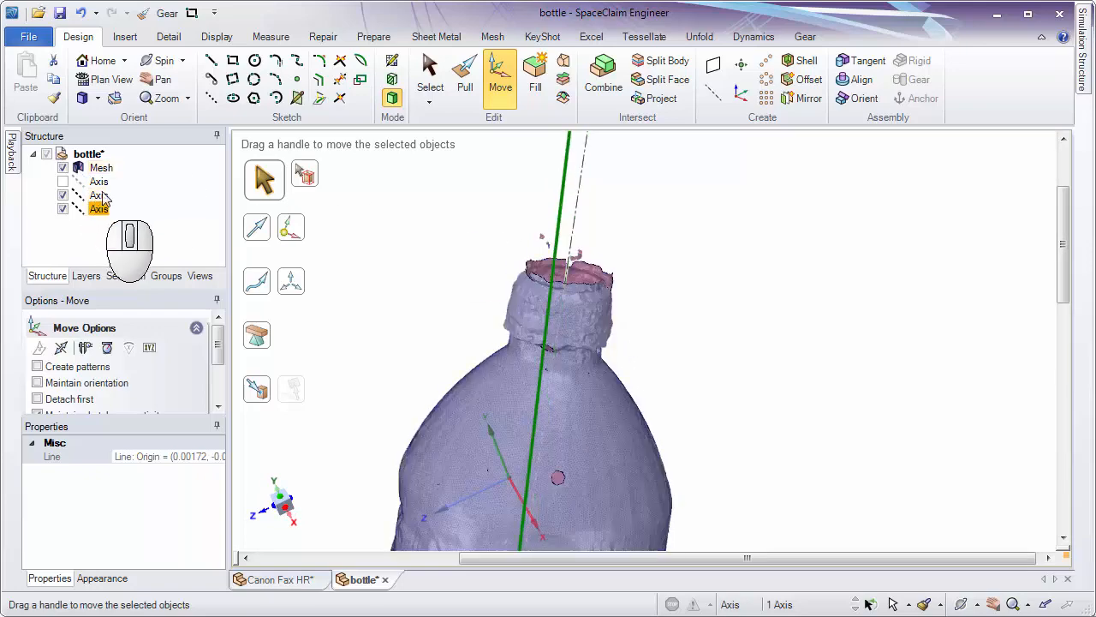
left_click(103, 182, "shift")
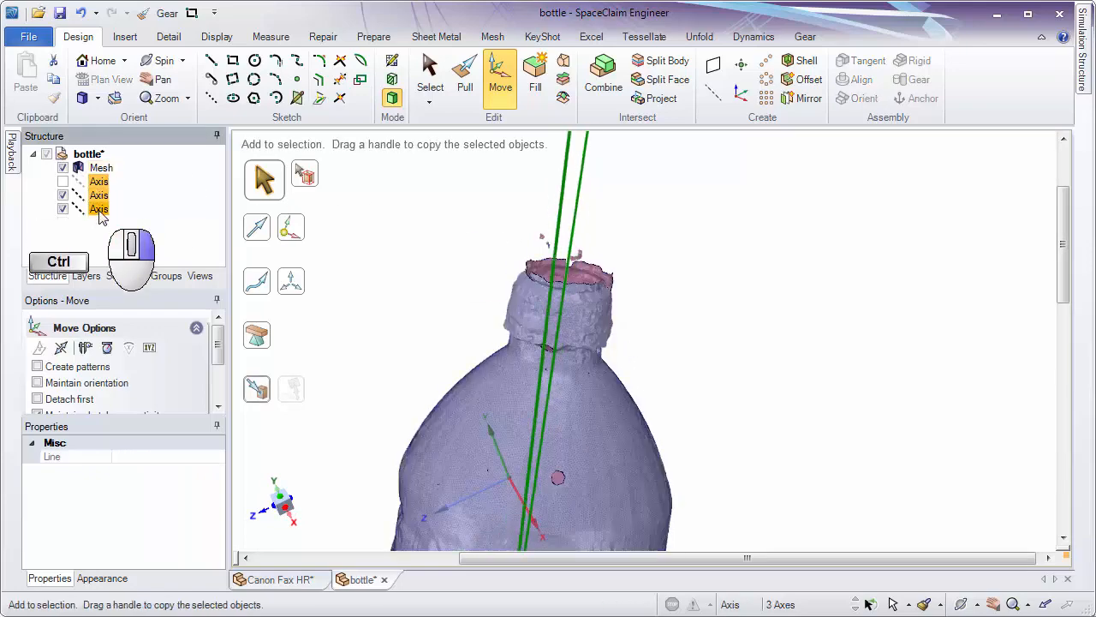
right_click(100, 210)
left_click(141, 245)
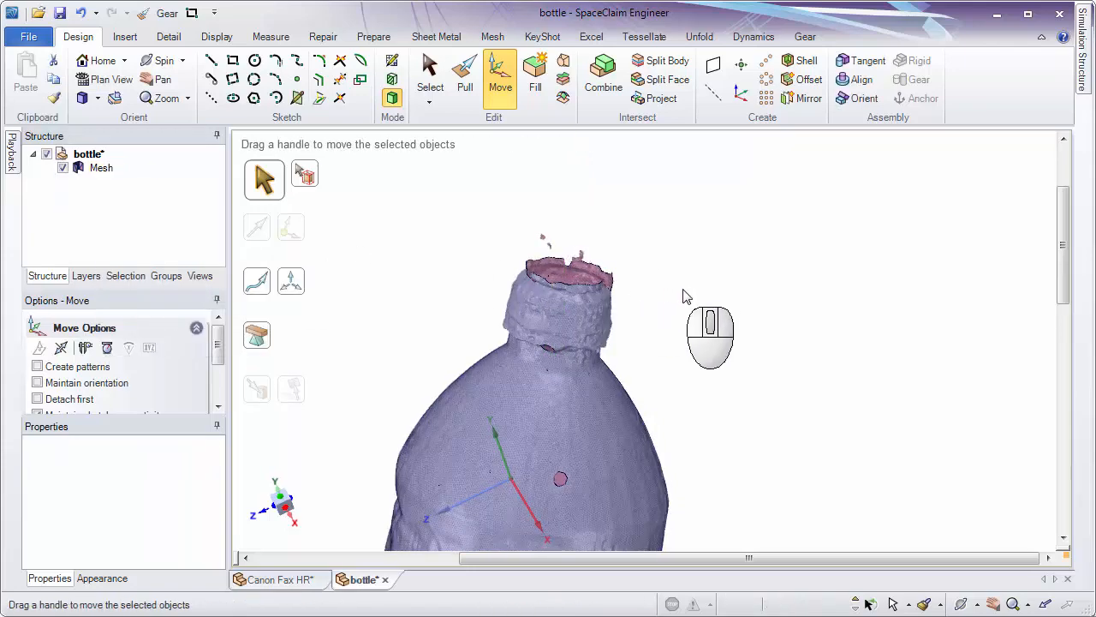
Pick three points on the mesh spaced around the groove of the bottle's neck.
middle_click_drag(677, 304, 684, 261)
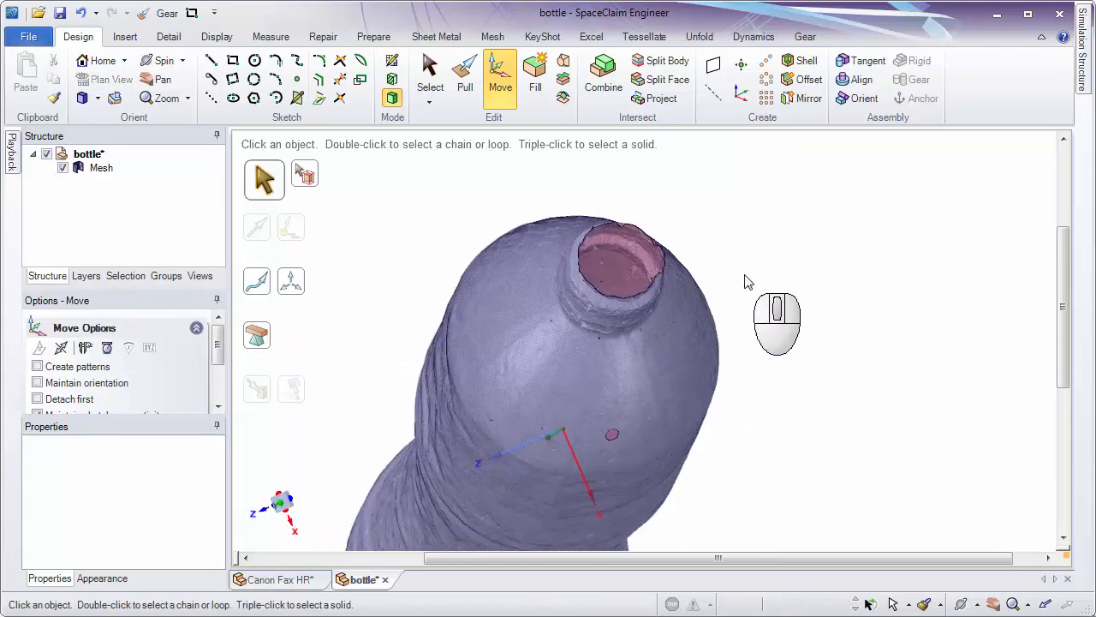
middle_click_drag(747, 282, 698, 361)
middle_click_drag(580, 340, 659, 428, "shift")
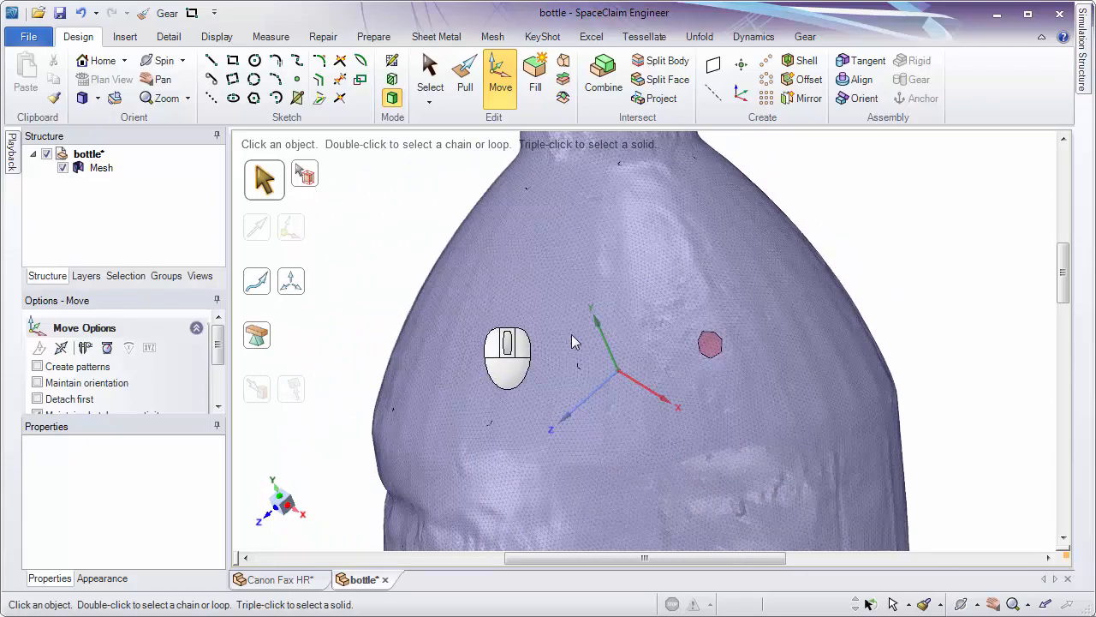
middle_click_drag(574, 341, 775, 442)
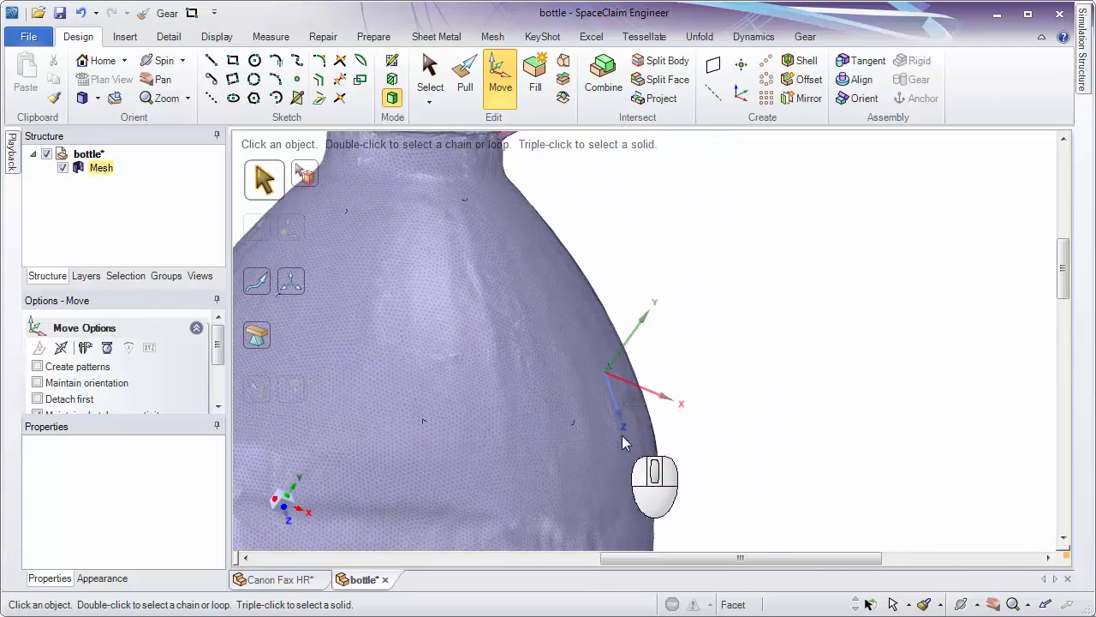
middle_click_drag(623, 443, 684, 263)
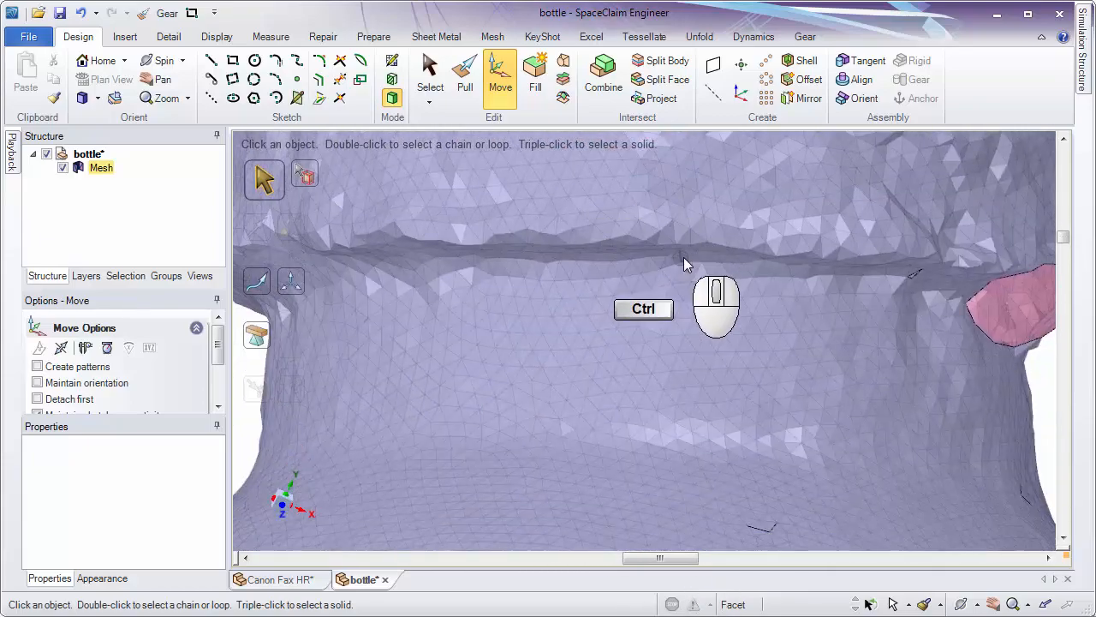
left_click(441, 277)
middle_click_drag(441, 276, 582, 330)
key("ctrl")
left_click(474, 302, "ctrl")
middle_click_drag(473, 303, 787, 401)
middle_click_drag(787, 401, 831, 394, "shift")
left_click(705, 310, "ctrl")
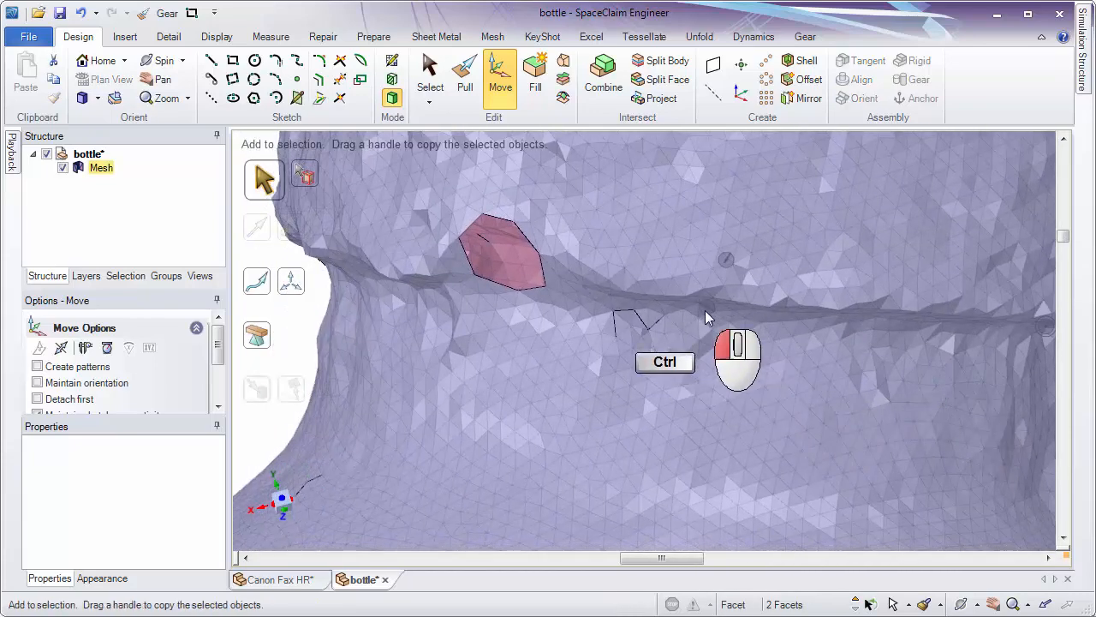
Start Sketch mode on the plane through the three picked neck points and check the grid's placement.
left_click(394, 62)
middle_click_drag(633, 334, 625, 137, "ctrl")
mouse_move(629, 248)
middle_mouse_down()
mouse_move(638, 399)
mouse_move(640, 248)
middle_mouse_up()
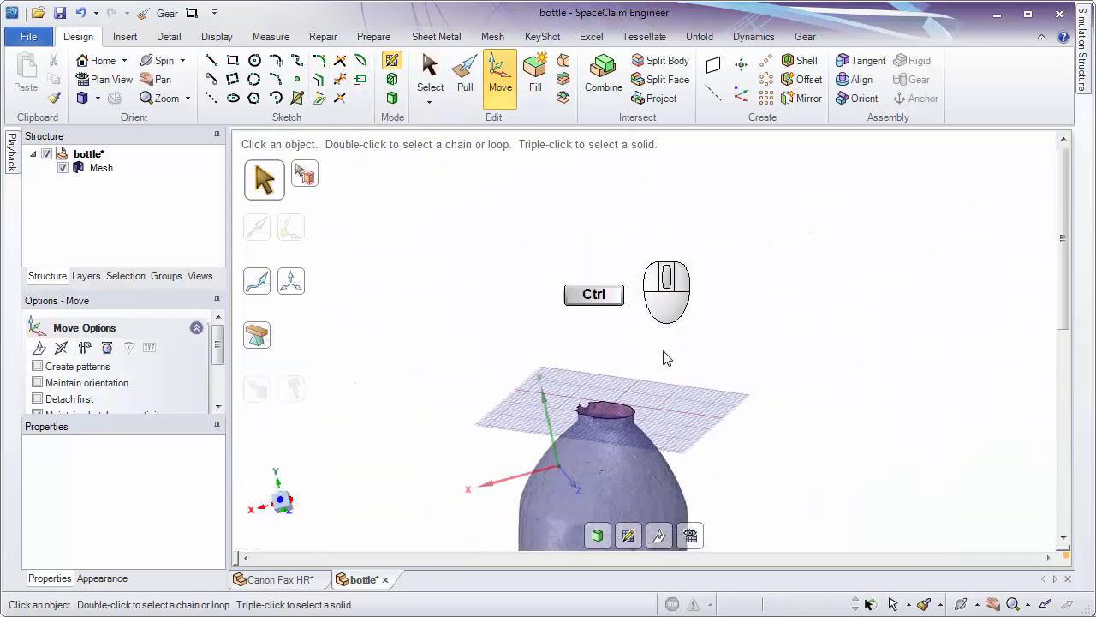
Examine how the sketch plane fits the bottle's neck in plan view and from the side.
middle_click_drag(667, 358, 664, 551)
middle_click_drag(681, 469, 722, 511, "shift")
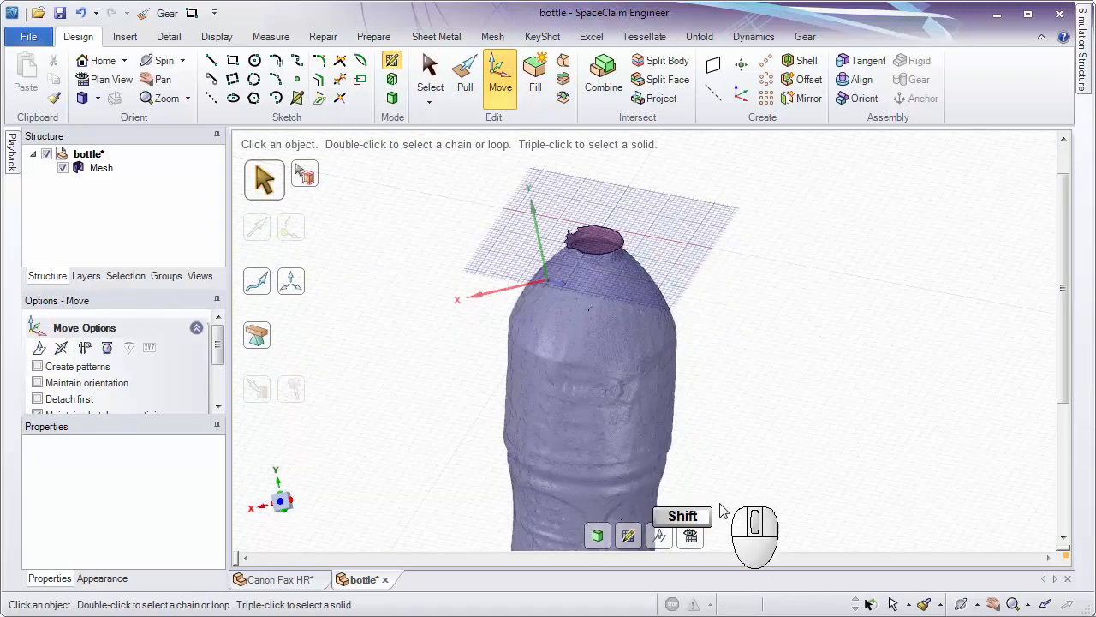
left_click(690, 535)
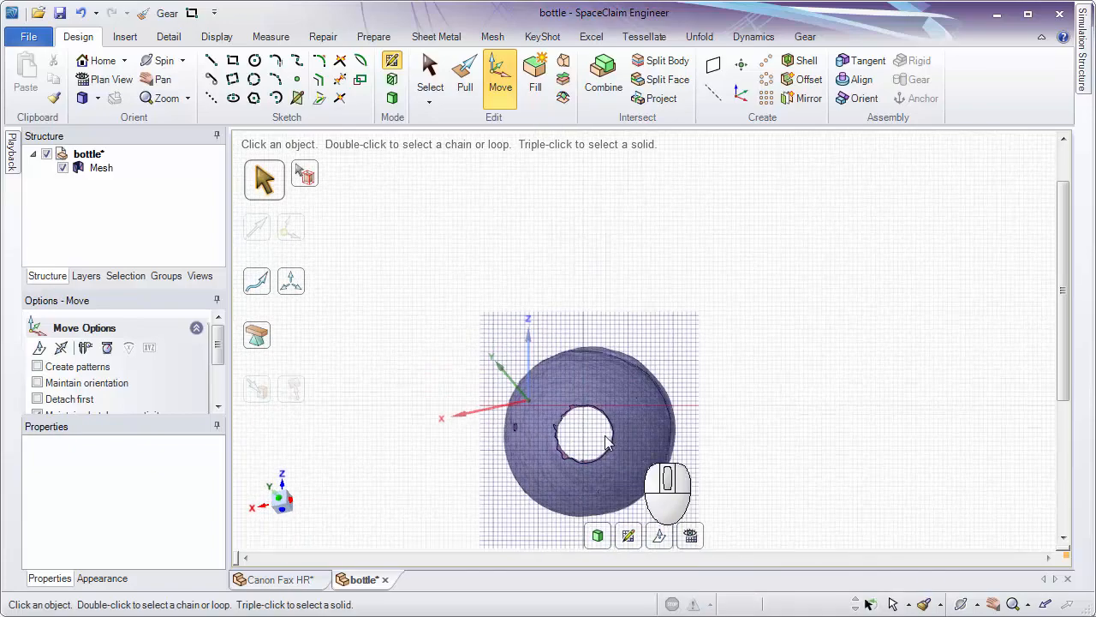
middle_click_drag(625, 381, 632, 317, "ctrl")
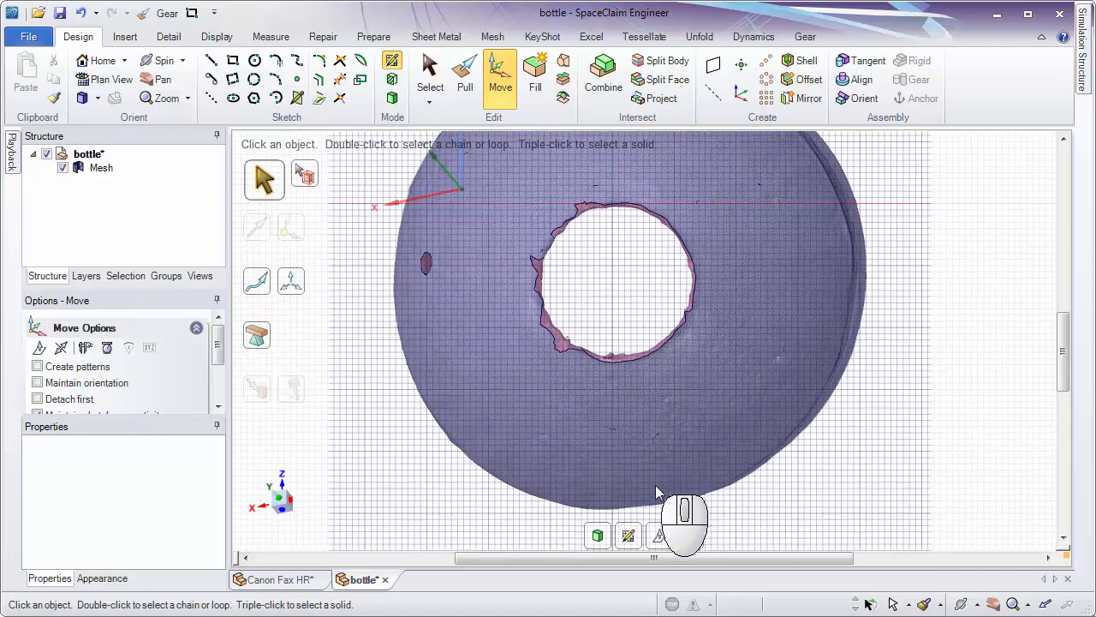
middle_click_drag(668, 483, 684, 519, "shift")
middle_click_drag(683, 438, 693, 409)
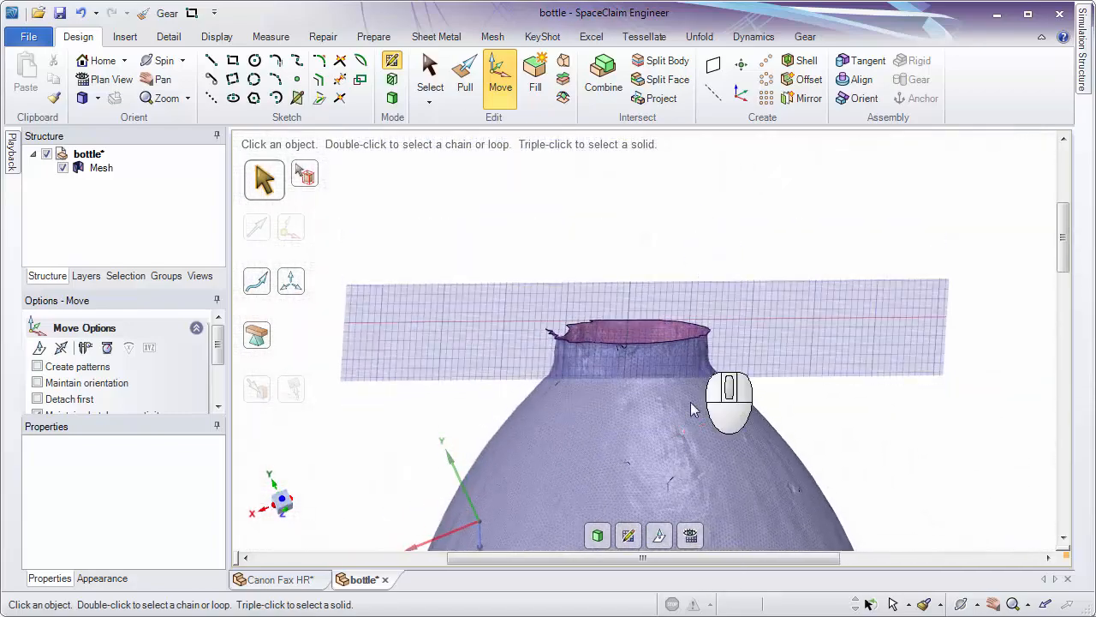
Tilt the sketch grid at the bottle's neck with Move Grid, entering 3 as the rotation angle.
left_click(658, 540)
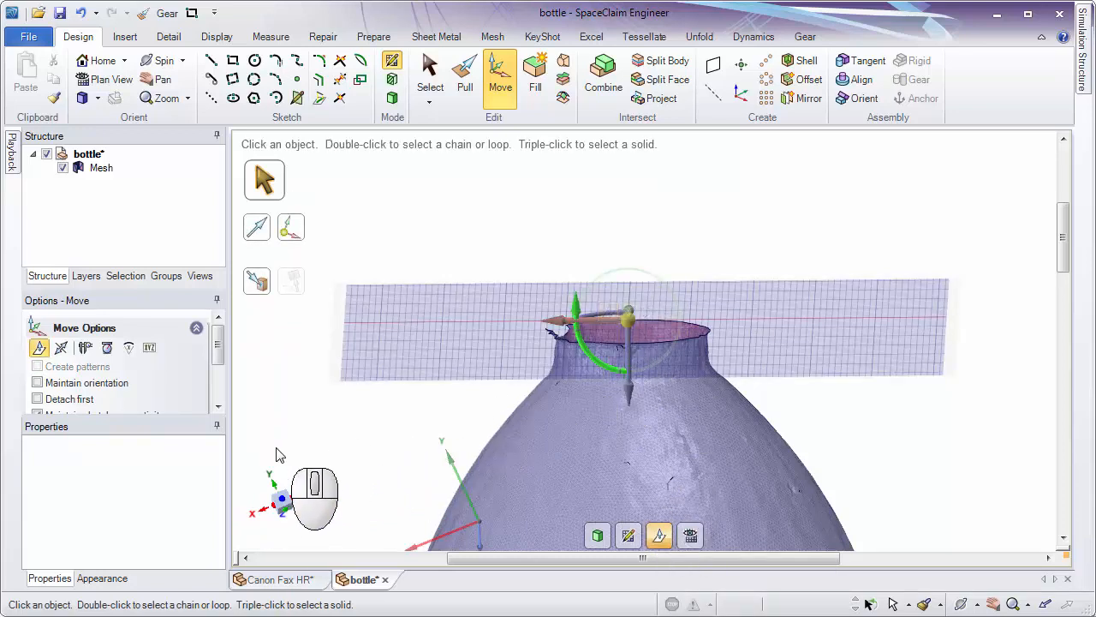
mouse_move(281, 443)
left_mouse_down()
mouse_move(280, 426)
mouse_move(284, 446)
left_mouse_up()
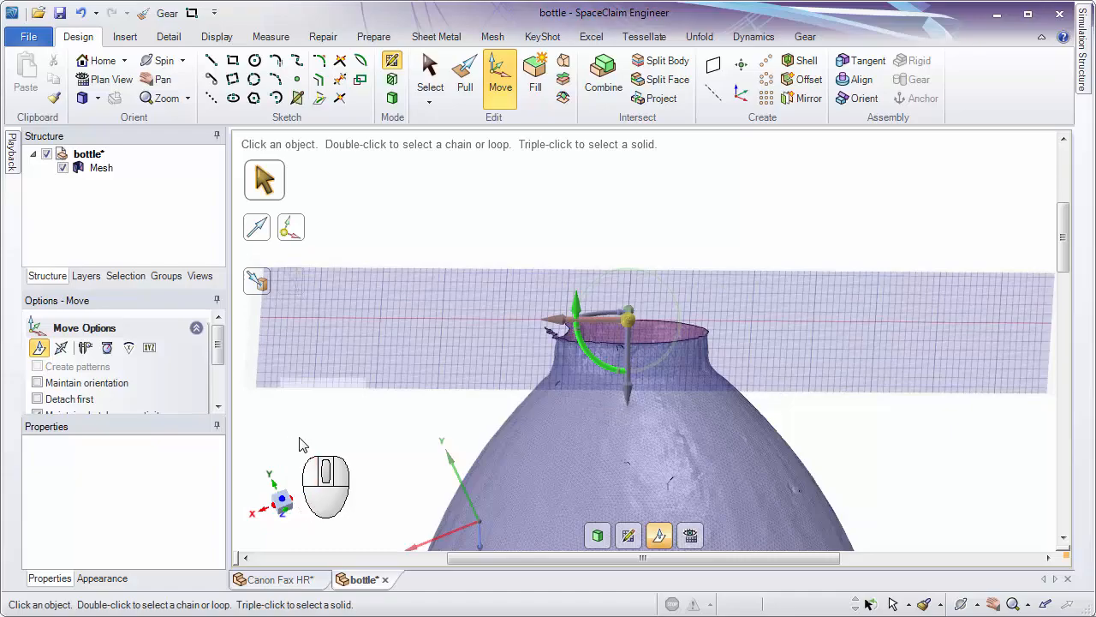
middle_click_drag(672, 452, 742, 267)
middle_click_drag(855, 277, 604, 263)
left_click_drag(574, 331, 571, 326)
middle_click_drag(697, 550, 579, 297)
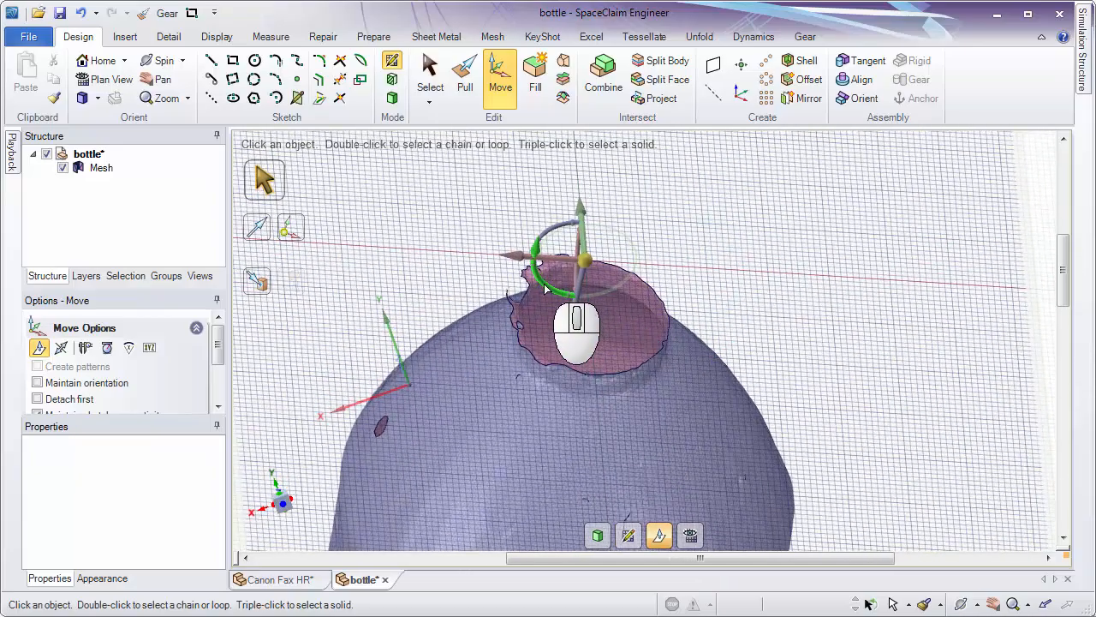
left_click_drag(545, 288, 548, 288)
middle_click_drag(600, 244, 627, 178)
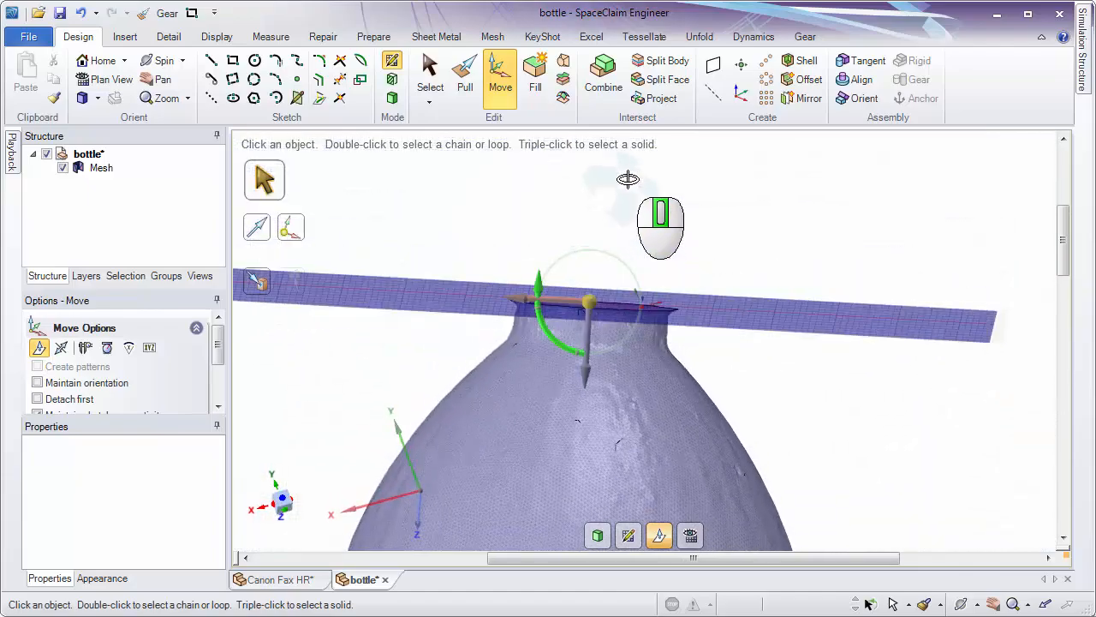
middle_click_drag(701, 541, 633, 341)
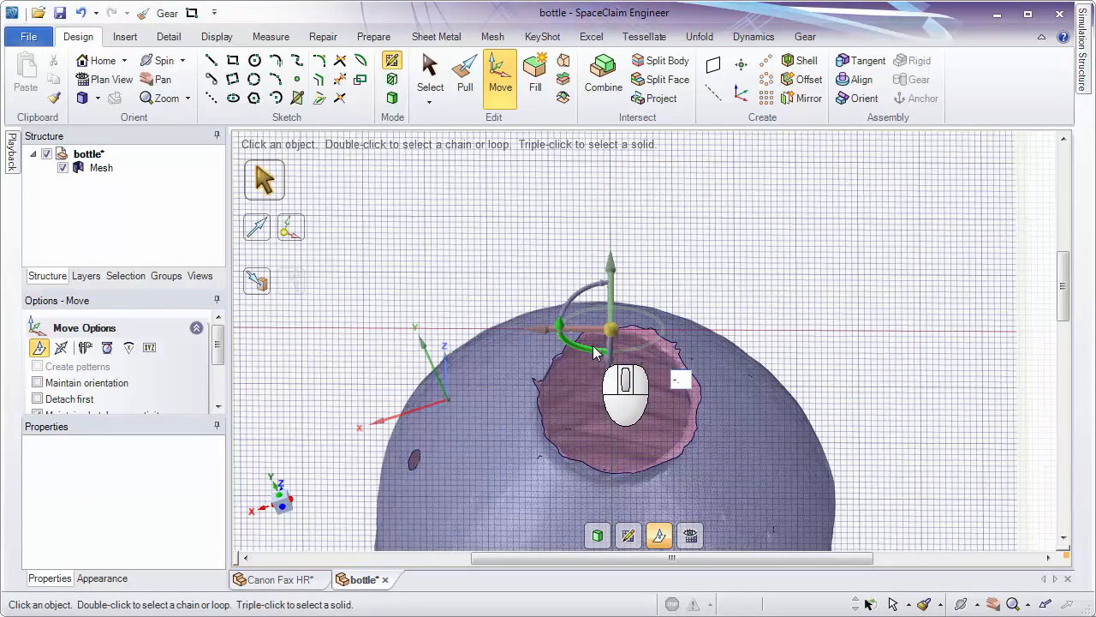
type("3")
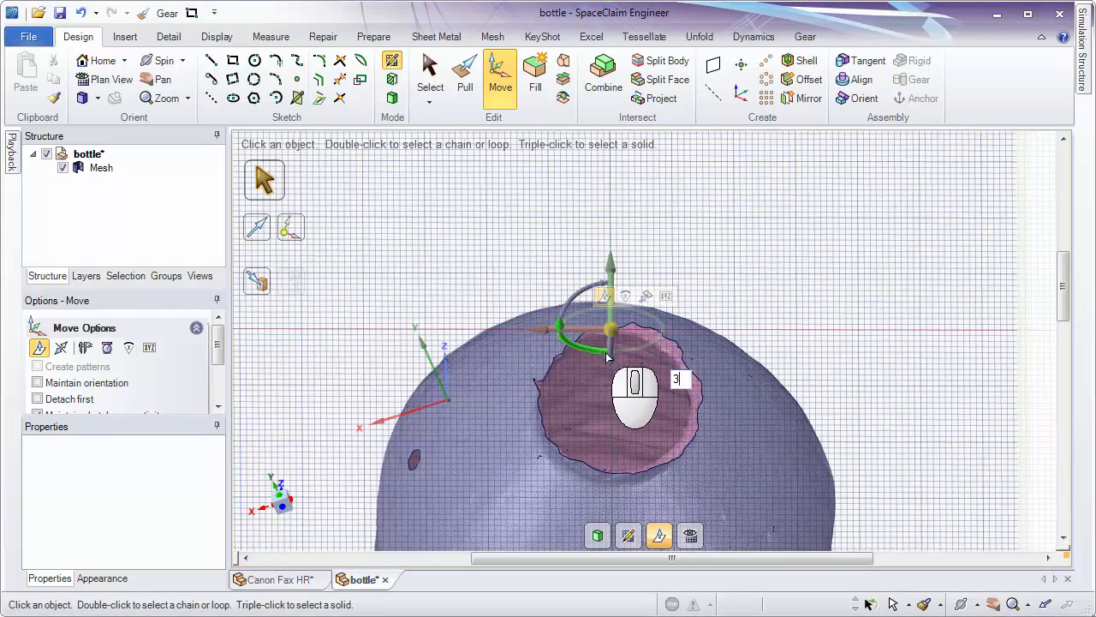
key("alt+Tab")
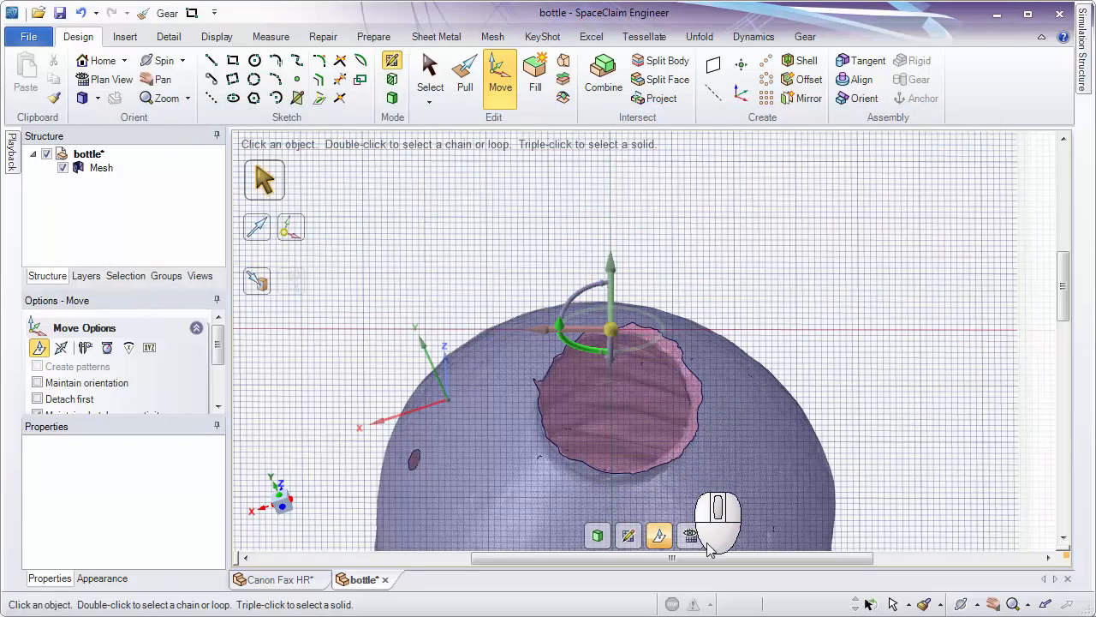
Check the tilted grid's alignment with the neck opening in plan view.
mouse_move(690, 540)
middle_mouse_down()
mouse_move(717, 454)
mouse_move(656, 213)
mouse_move(668, 336)
mouse_move(681, 330)
mouse_move(686, 527)
middle_mouse_up()
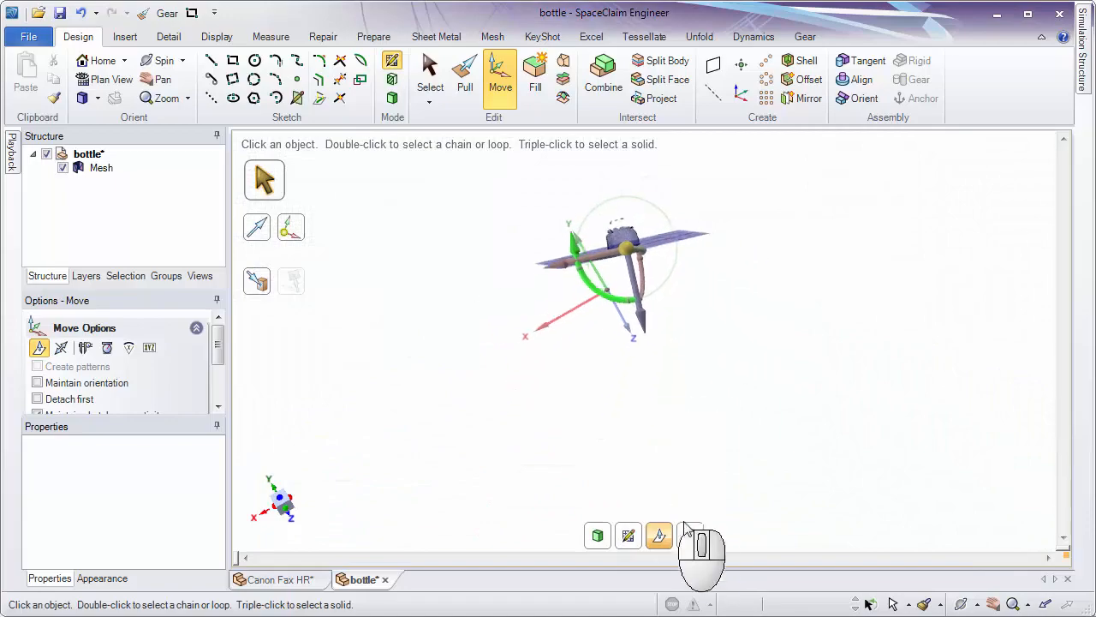
left_click(688, 533)
middle_click_drag(648, 315, 636, 481, "ctrl")
mouse_move(661, 452)
middle_mouse_down("shift")
mouse_move(668, 382)
mouse_move(622, 521)
middle_mouse_up("shift")
middle_click_drag(640, 299, 644, 373, "shift")
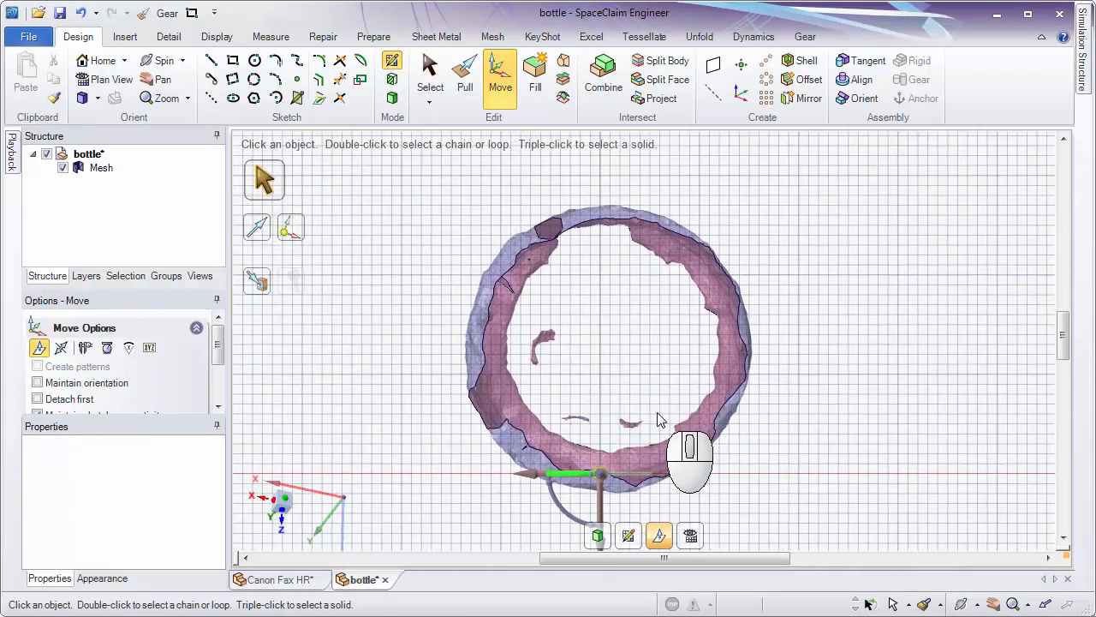
middle_click_drag(658, 420, 676, 507)
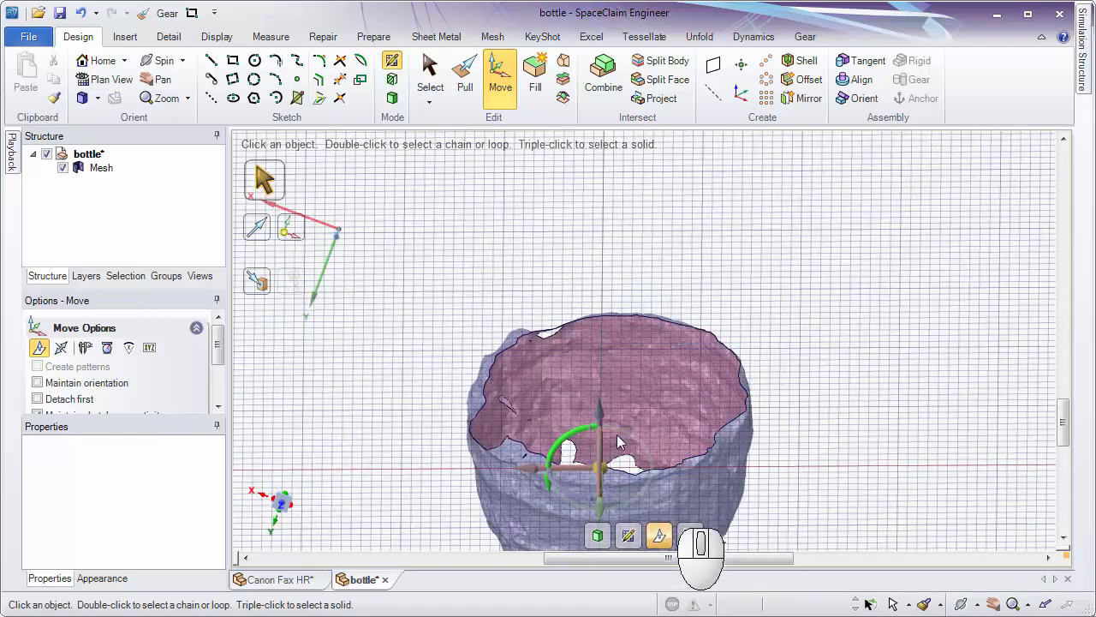
Move the sketch grid down along the bottle's axis so that it cuts the body just below the shoulder.
middle_click_drag(618, 441, 635, 414)
left_click_drag(601, 345, 581, 250)
middle_click_drag(647, 303, 669, 412)
middle_click_drag(669, 413, 819, 201, "ctrl")
middle_click_drag(820, 200, 806, 342, "shift")
middle_click_drag(786, 402, 808, 168, "shift")
middle_click_drag(738, 280, 690, 299)
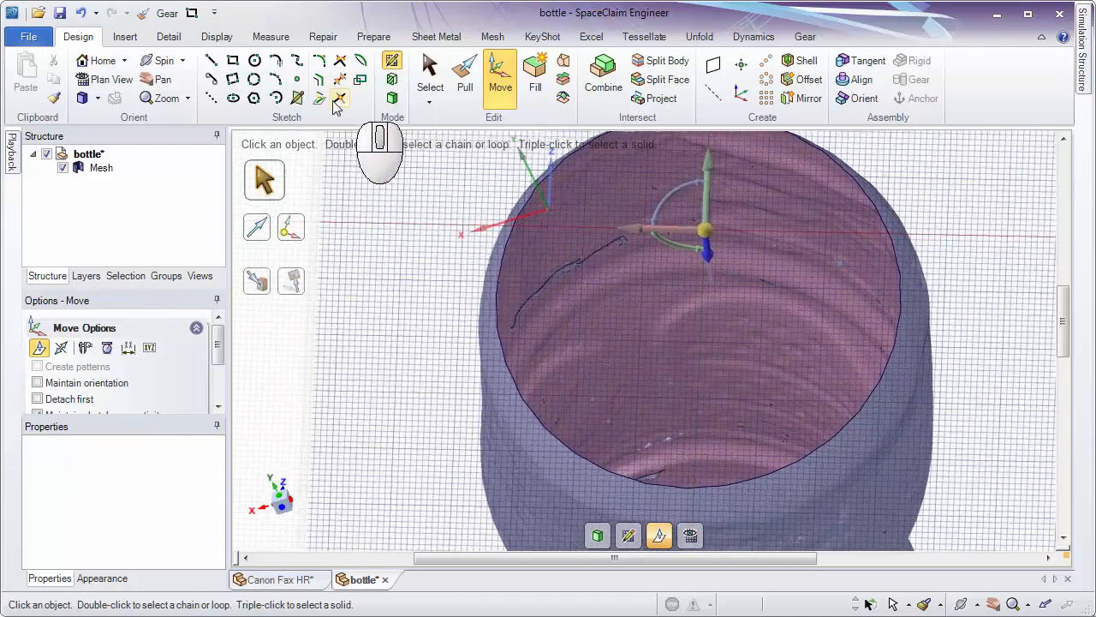
Sketch a three-point circle about 66.6 mm in diameter around the mesh's cut outline below the shoulder.
left_click(254, 79)
middle_click_drag(360, 203, 571, 253, "shift")
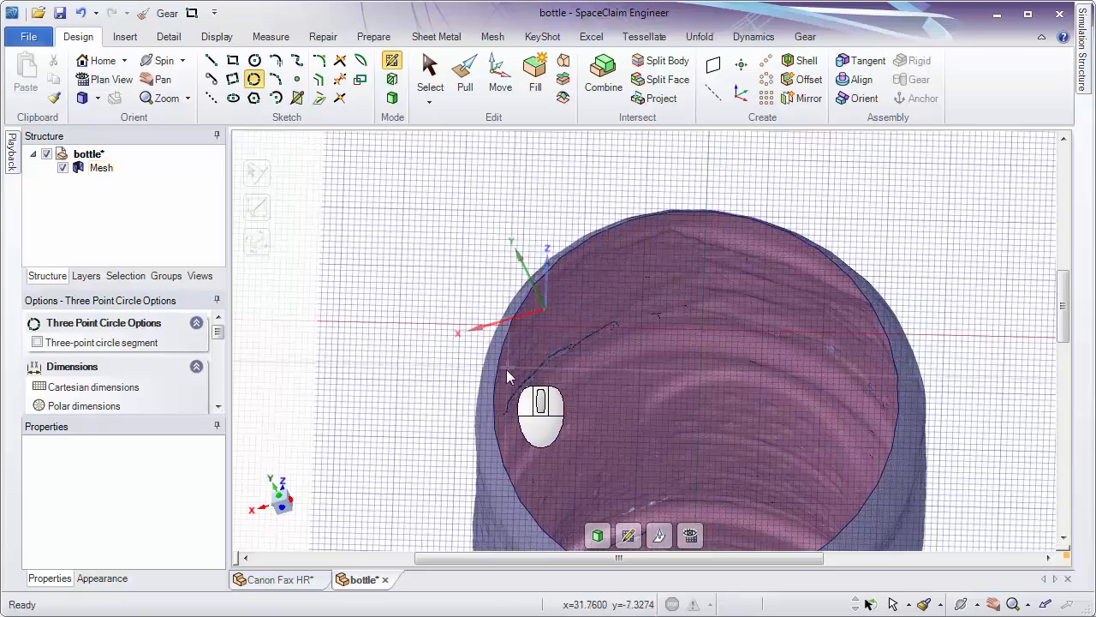
scroll(506, 371, "up", 4, "ctrl")
middle_click_drag(543, 411, 444, 376)
left_click(390, 366)
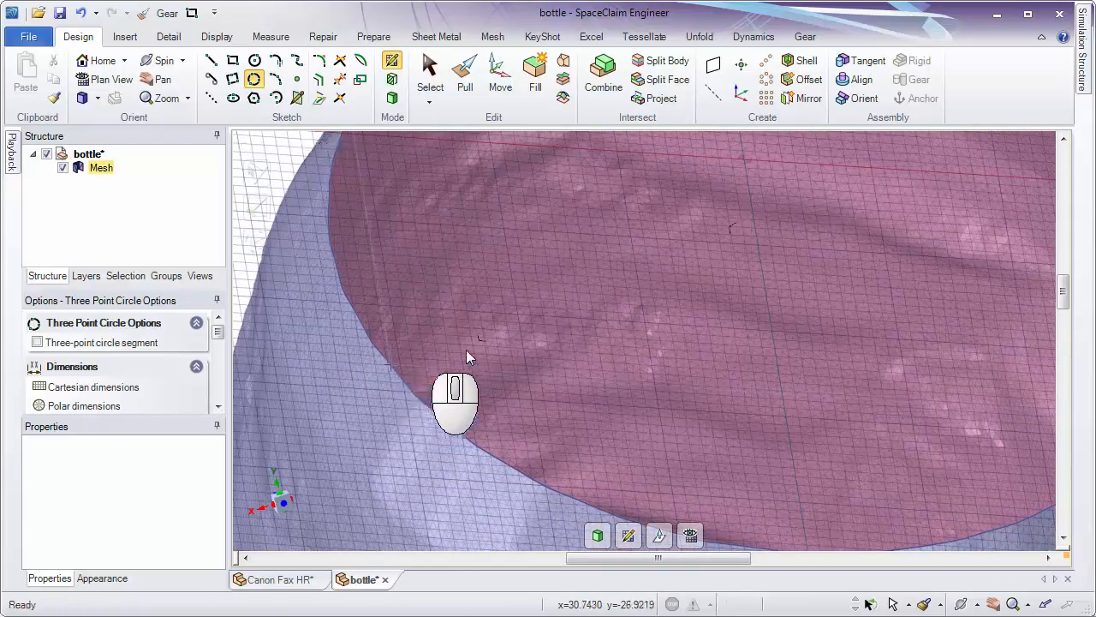
middle_click_drag(538, 337, 556, 232, "ctrl")
middle_click_drag(715, 375, 609, 504, "ctrl")
middle_click_drag(667, 252, 696, 464, "shift")
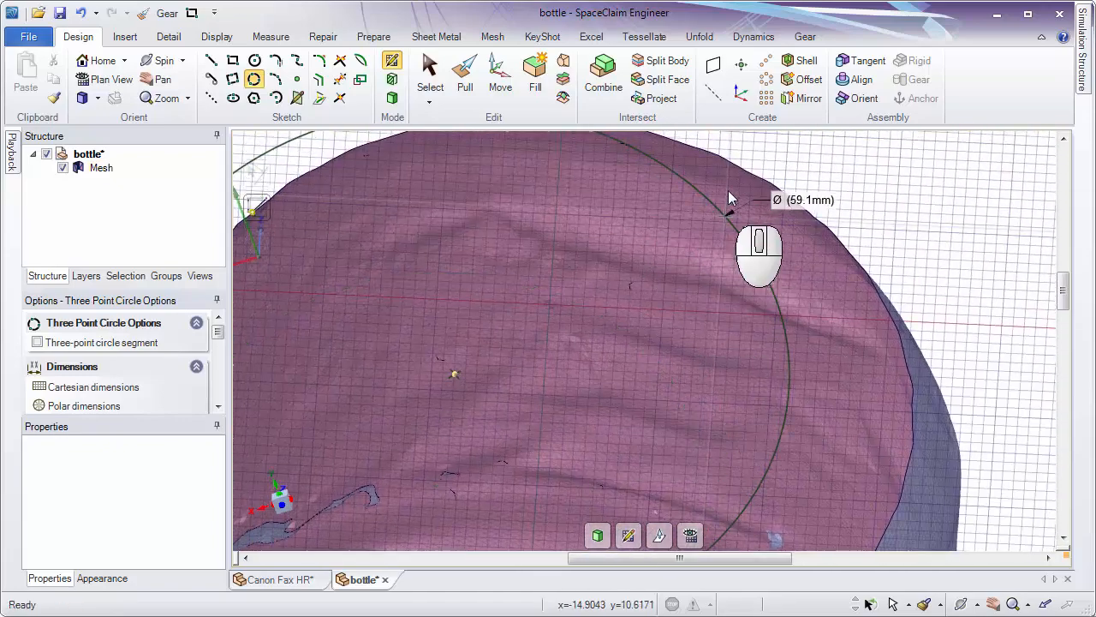
left_click(733, 162)
middle_click_drag(758, 296, 780, 238, "ctrl")
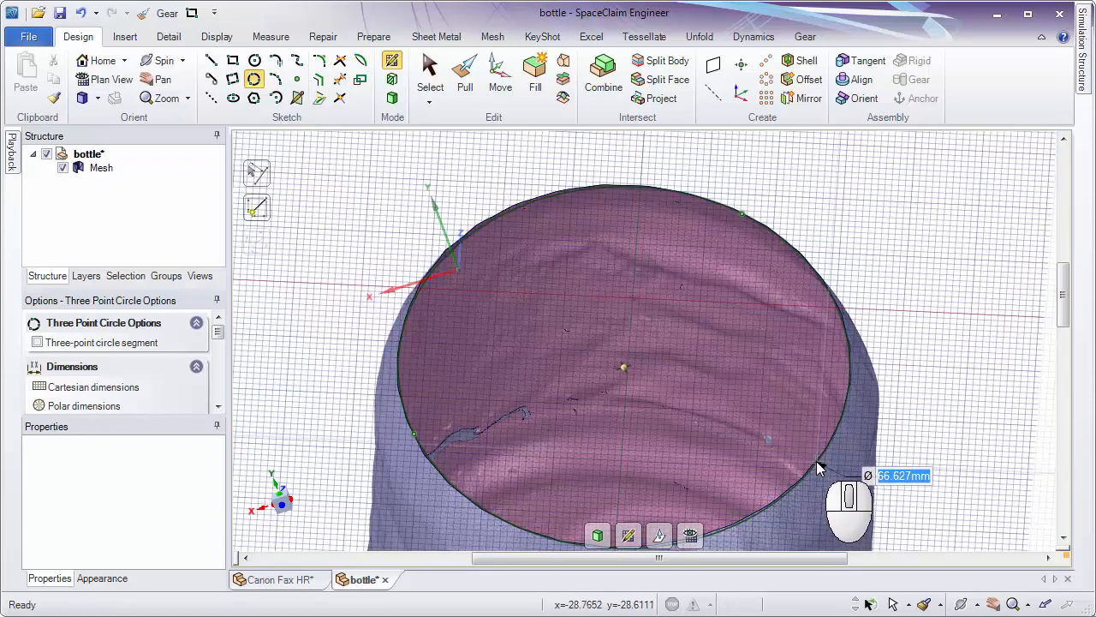
left_click(850, 469)
middle_click_drag(851, 468, 856, 380, "shift")
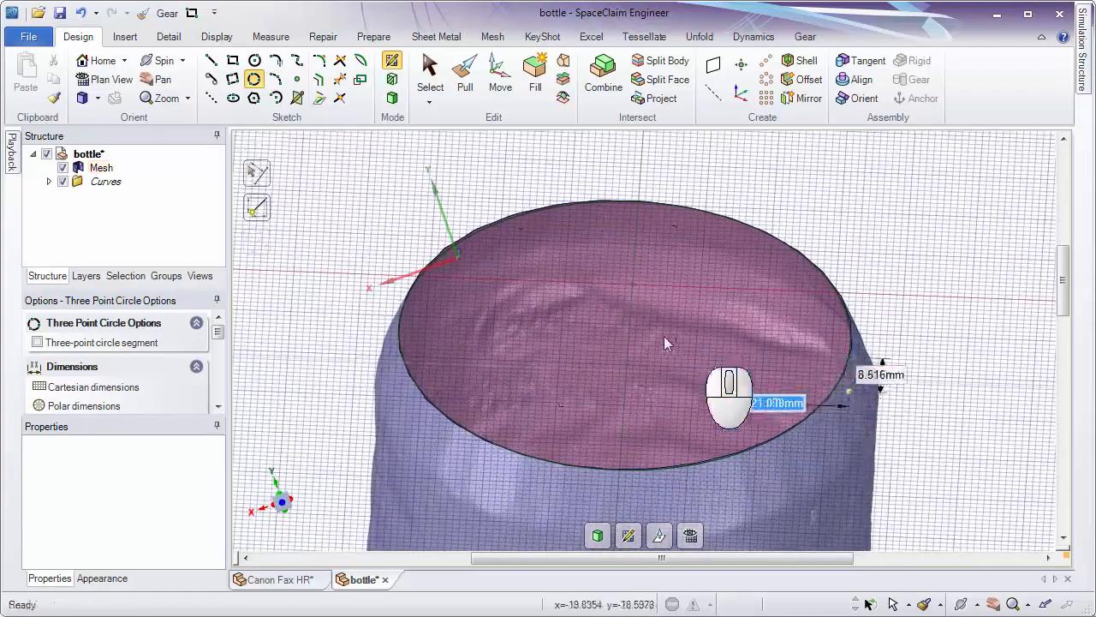
middle_click_drag(724, 377, 677, 339, "ctrl")
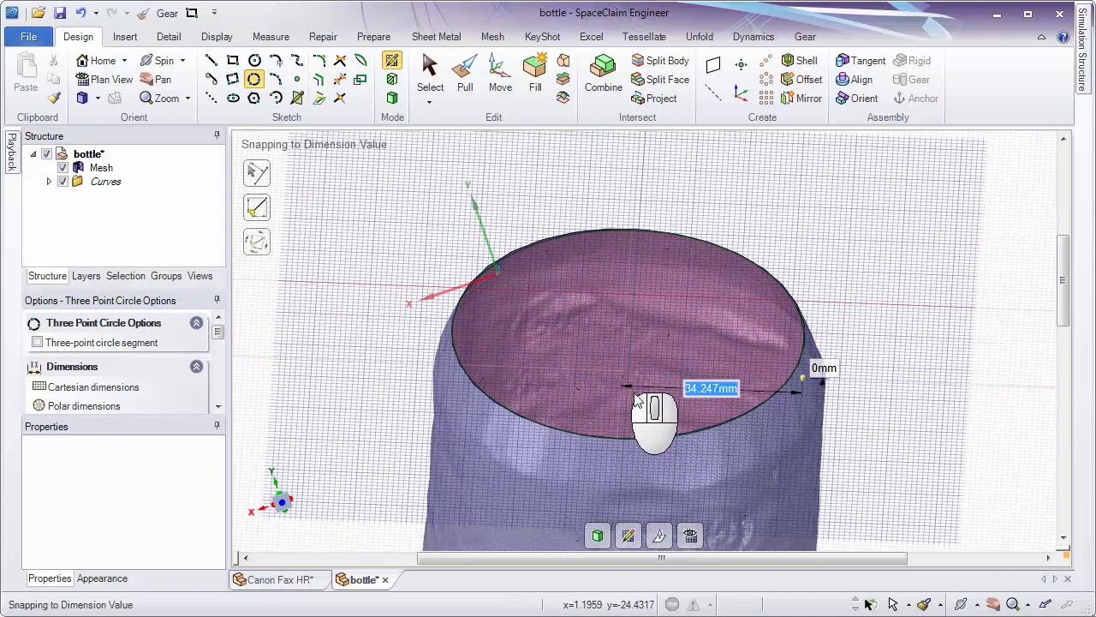
Move the sketch grid down along the bottle's axis so that it cuts the mesh near the base.
left_click(658, 535)
middle_click_drag(685, 416, 695, 558, "ctrl")
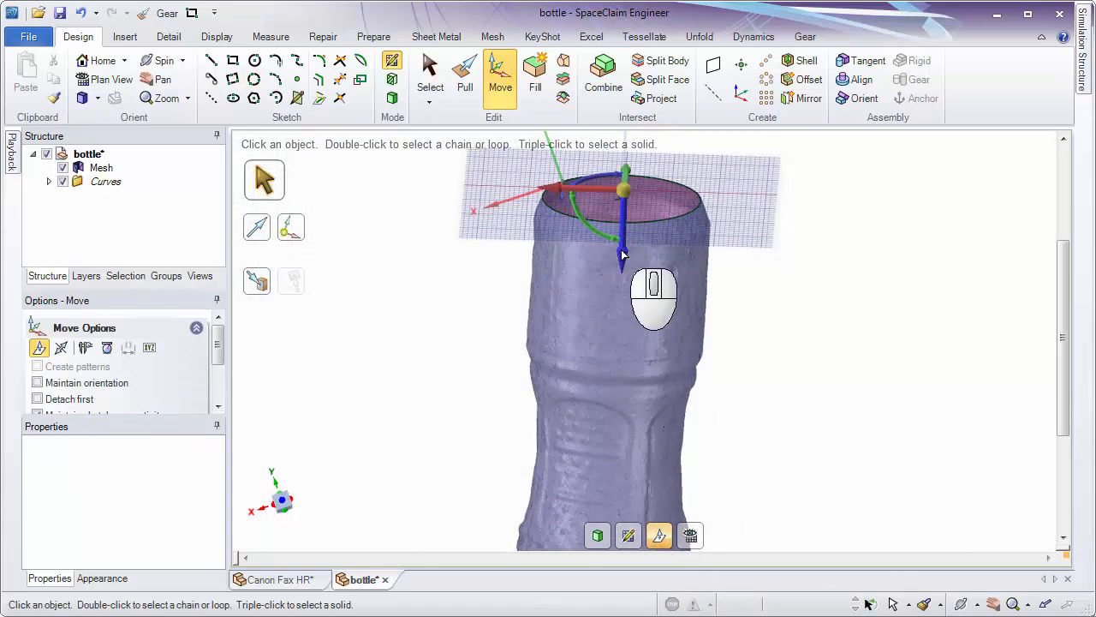
left_click_drag(623, 255, 713, 492)
key("shift")
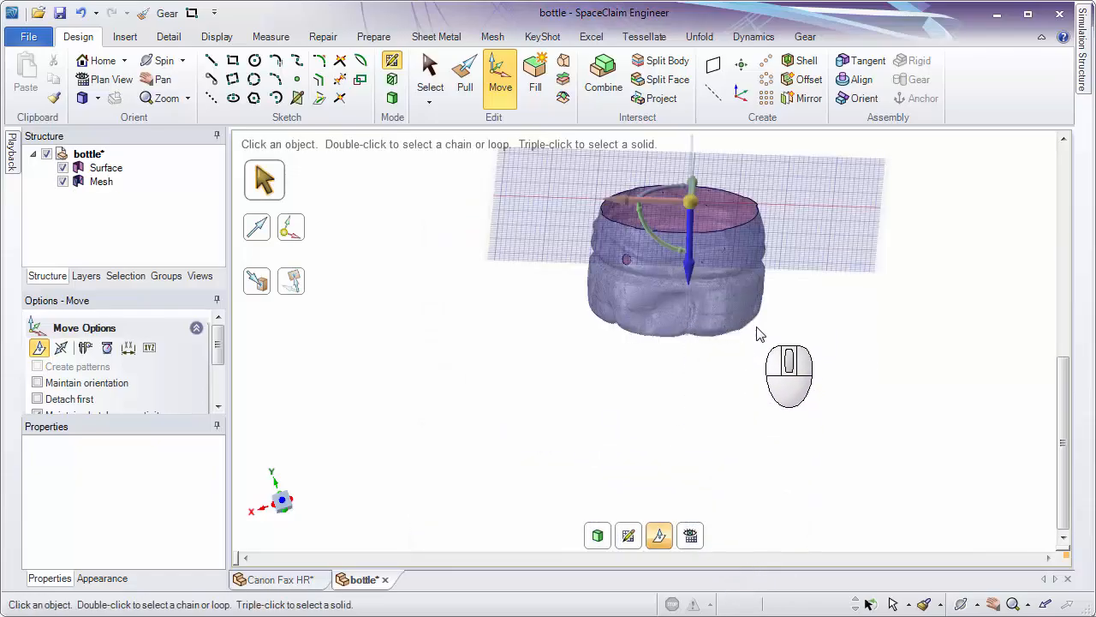
middle_click_drag(756, 331, 657, 300, "ctrl")
middle_click_drag(561, 341, 802, 376)
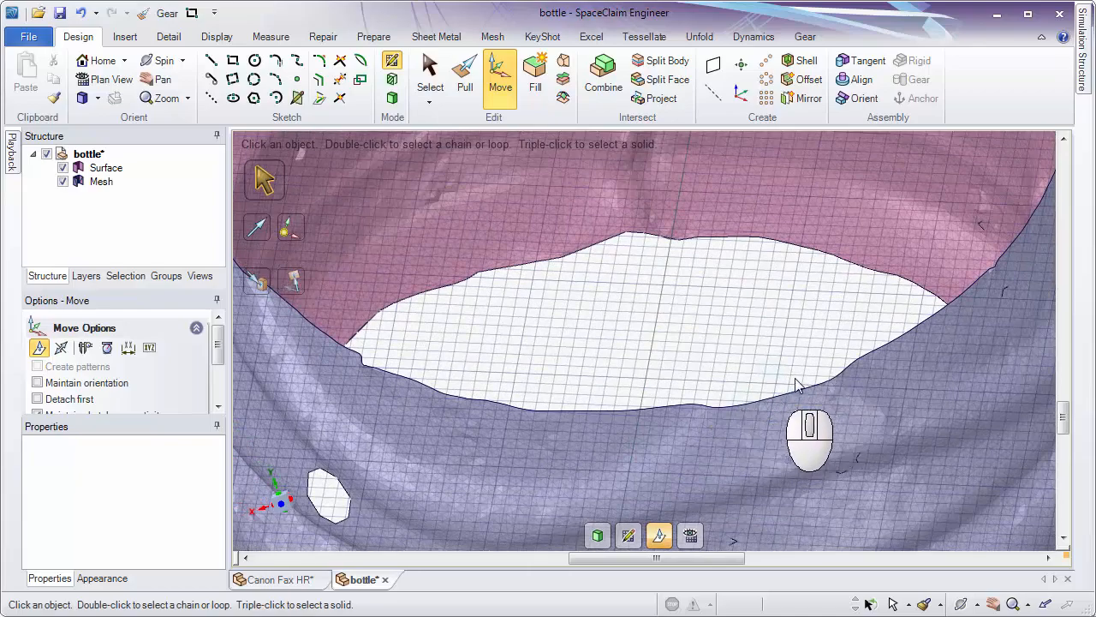
Sketch a three-point circle about 67.3 mm in diameter around the mesh's cut outline near the base.
left_click(254, 78)
middle_click_drag(583, 283, 799, 306, "shift")
mouse_move(424, 291)
middle_mouse_down()
mouse_move(522, 219)
mouse_move(874, 275)
middle_mouse_up()
middle_click_drag(501, 370, 773, 468, "ctrl")
left_click(770, 465)
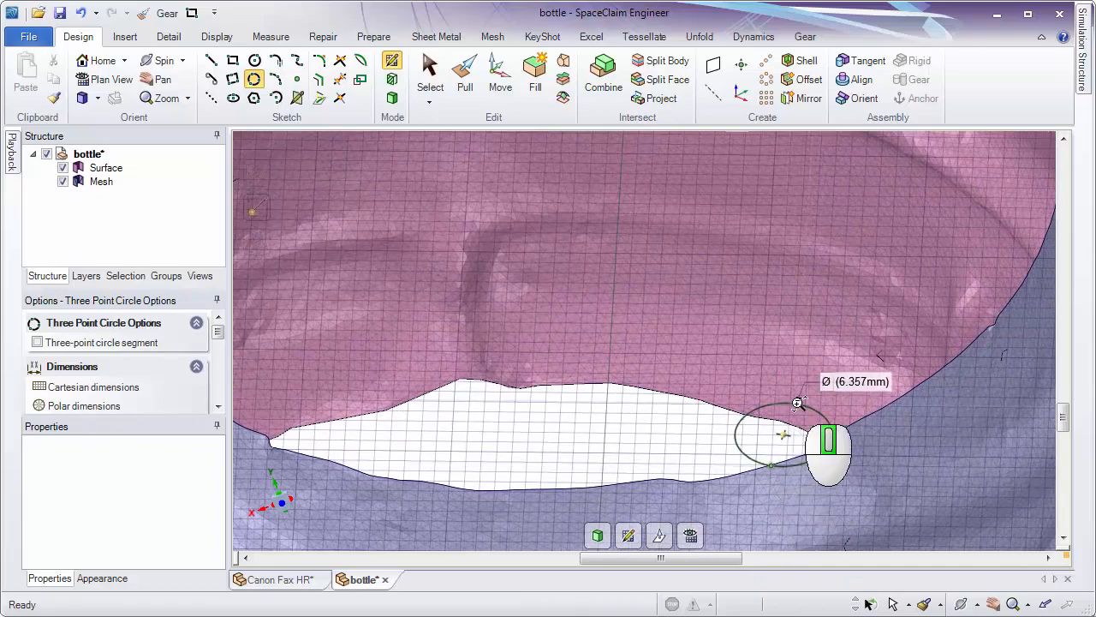
middle_click_drag(796, 404, 793, 329, "ctrl")
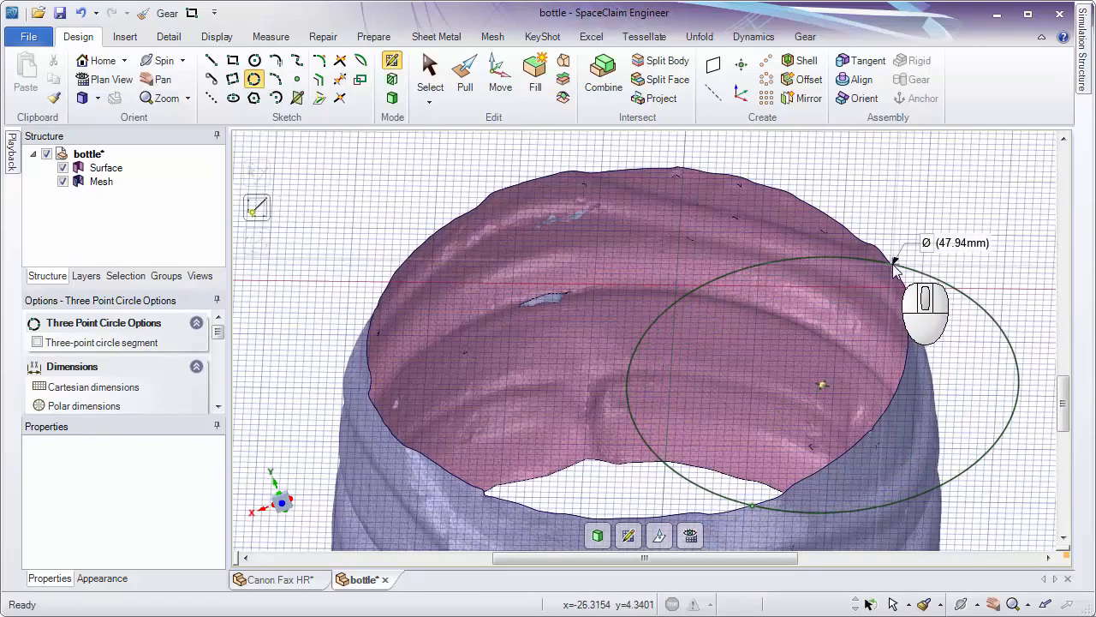
left_click(893, 263)
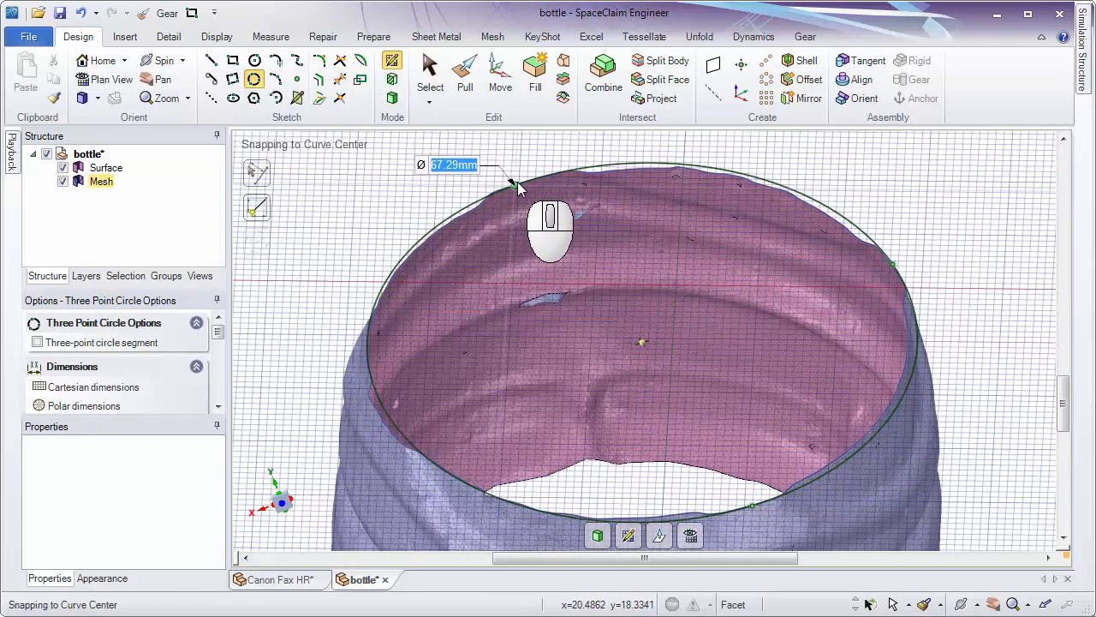
left_click(516, 184)
middle_click_drag(607, 252, 608, 321)
middle_click_drag(608, 329, 604, 245)
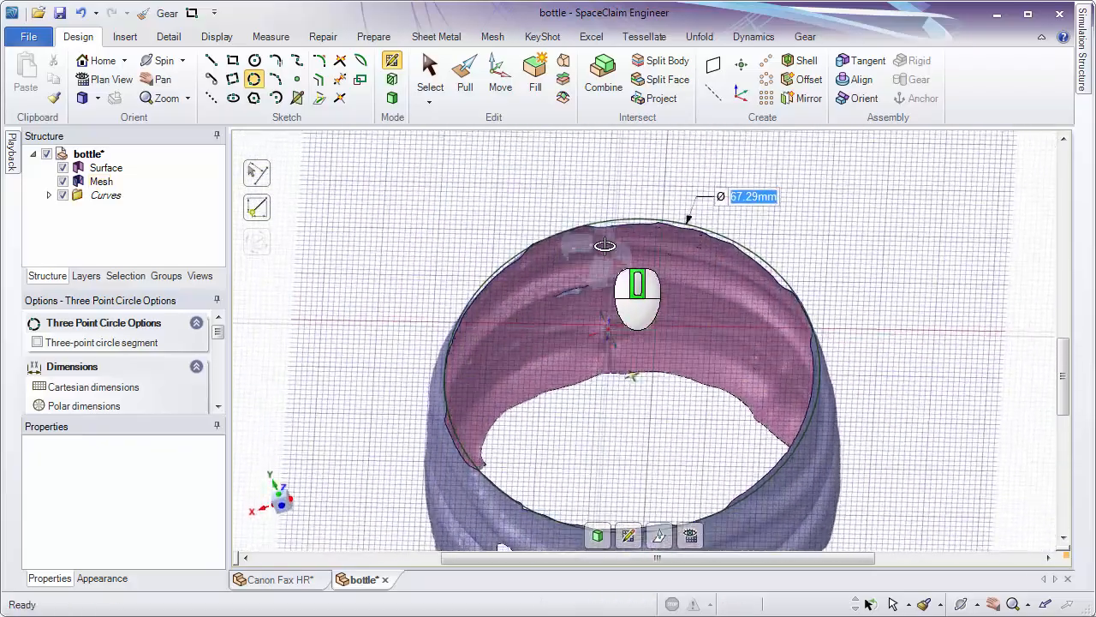
middle_click_drag(614, 344, 614, 341, "ctrl")
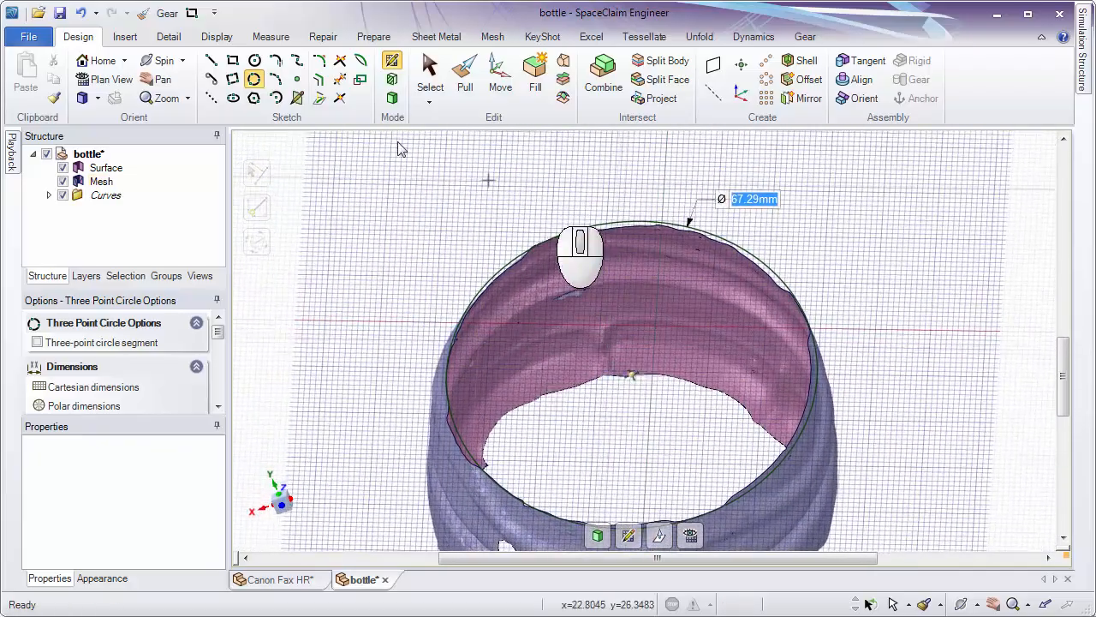
Switch to 3D mode to turn both circles into surfaces and hide the bottle mesh.
left_click(392, 98)
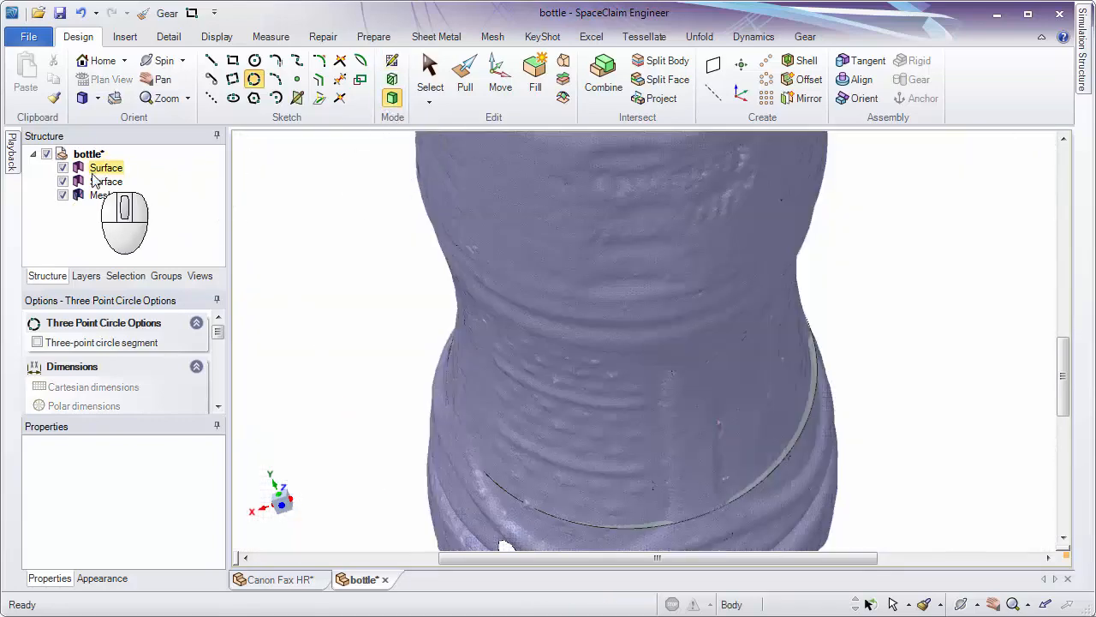
left_click(73, 197)
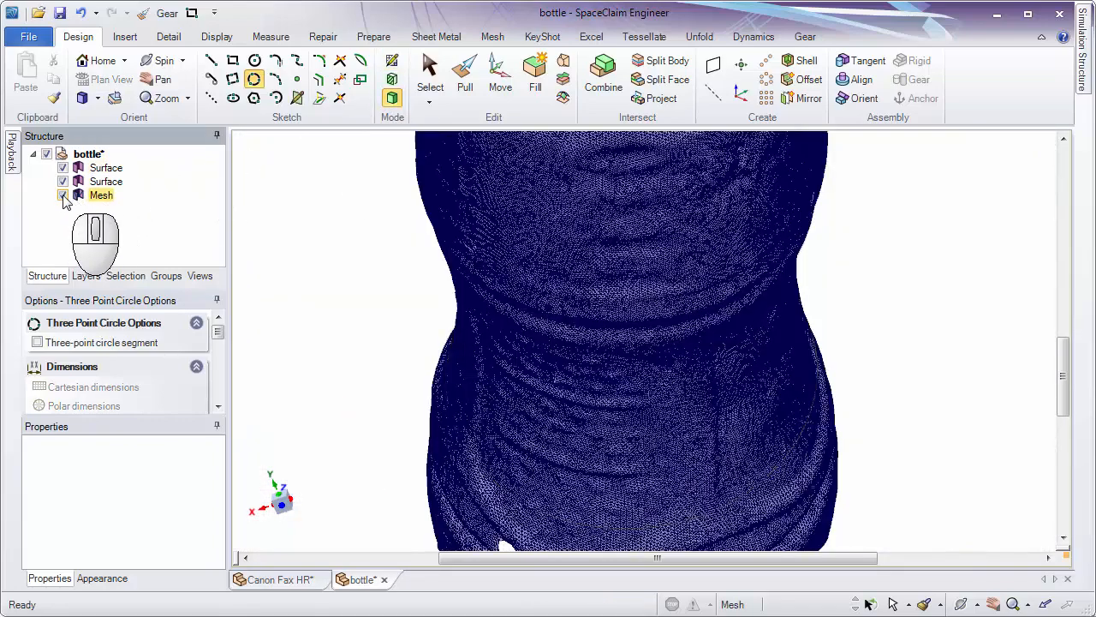
left_click(64, 196)
Copy the circular edges of both surfaces and paste them in place as separate curves.
middle_click_drag(335, 267, 364, 223, "ctrl")
left_click(544, 344)
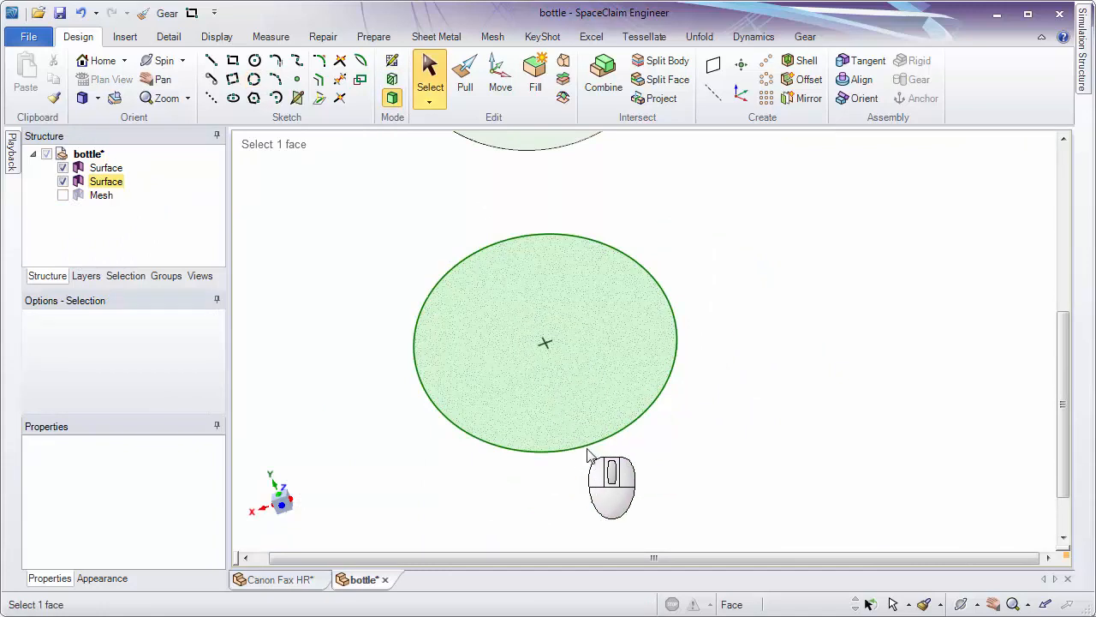
middle_click_drag(742, 374, 741, 367, "ctrl")
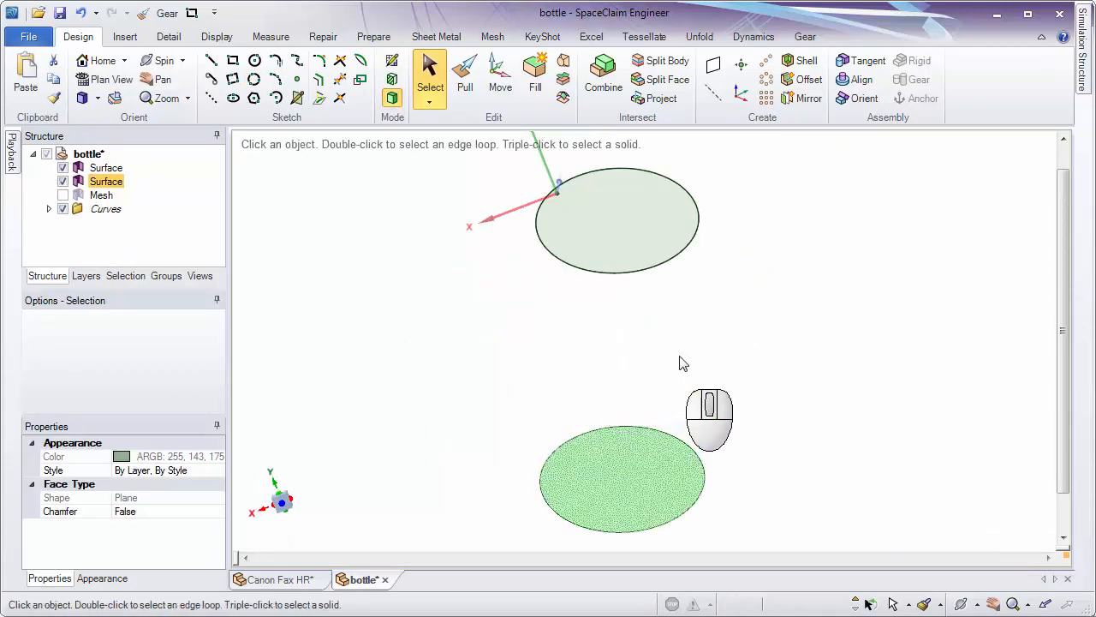
left_click(683, 362)
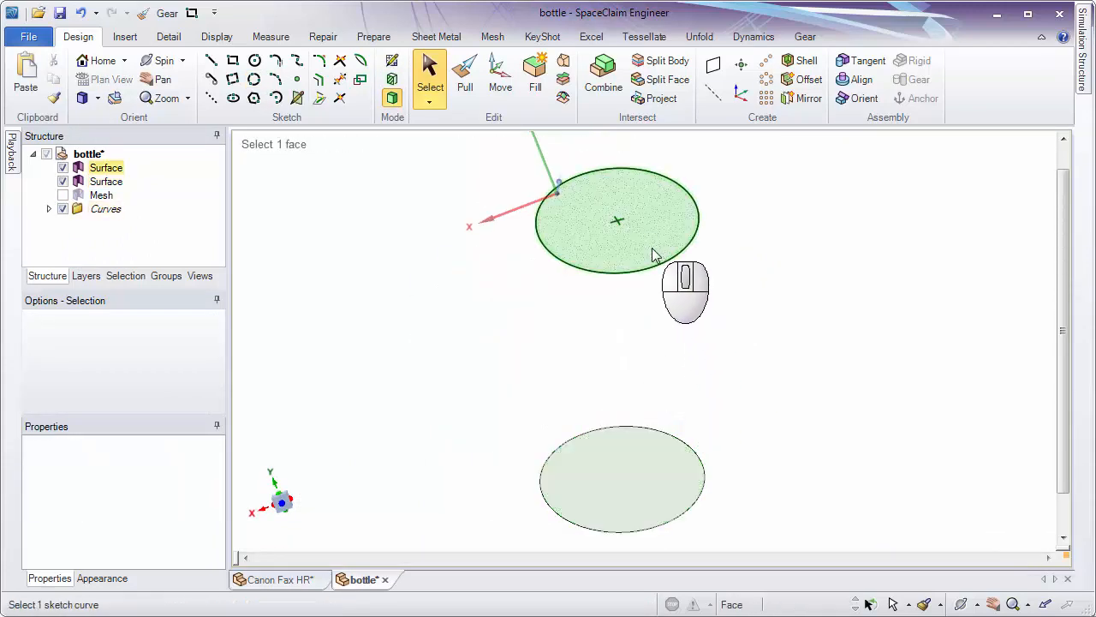
left_click(660, 271)
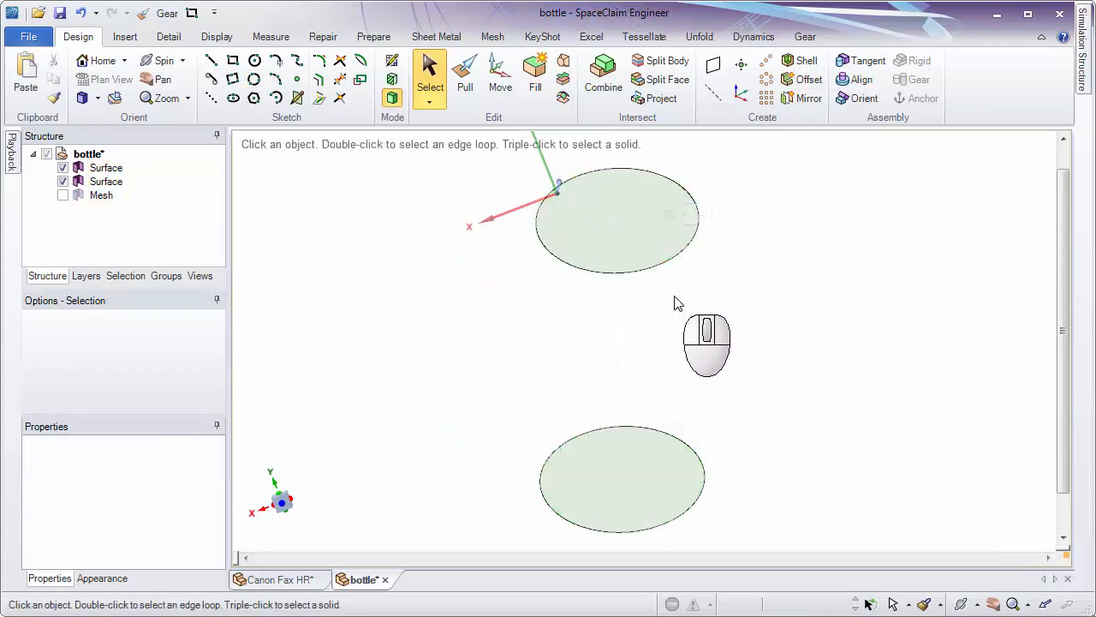
left_click(674, 269)
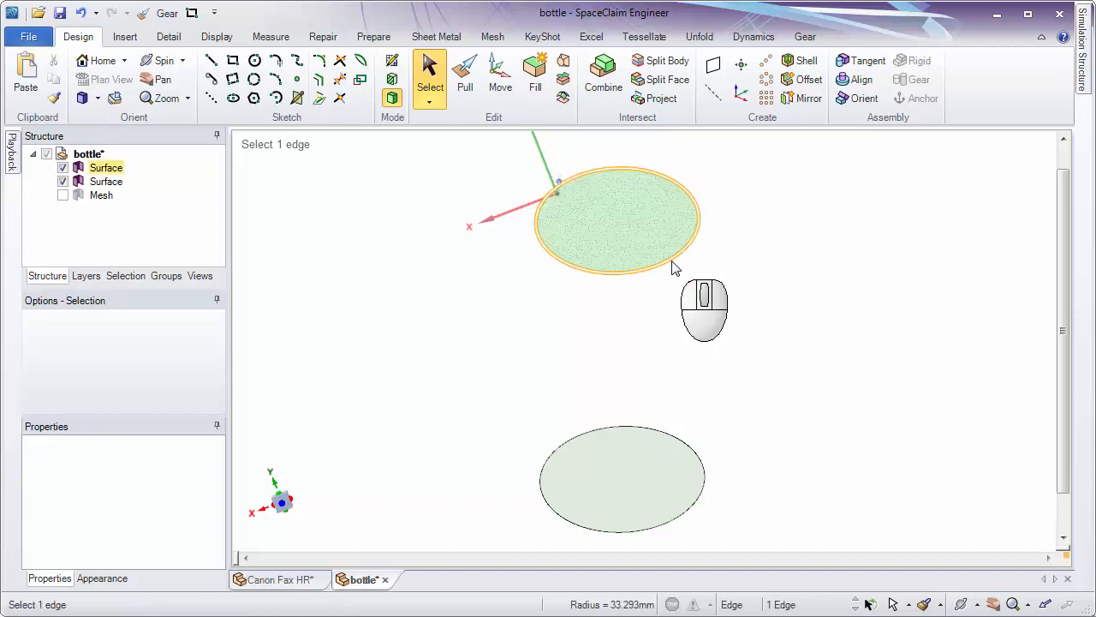
left_click(693, 454, "ctrl")
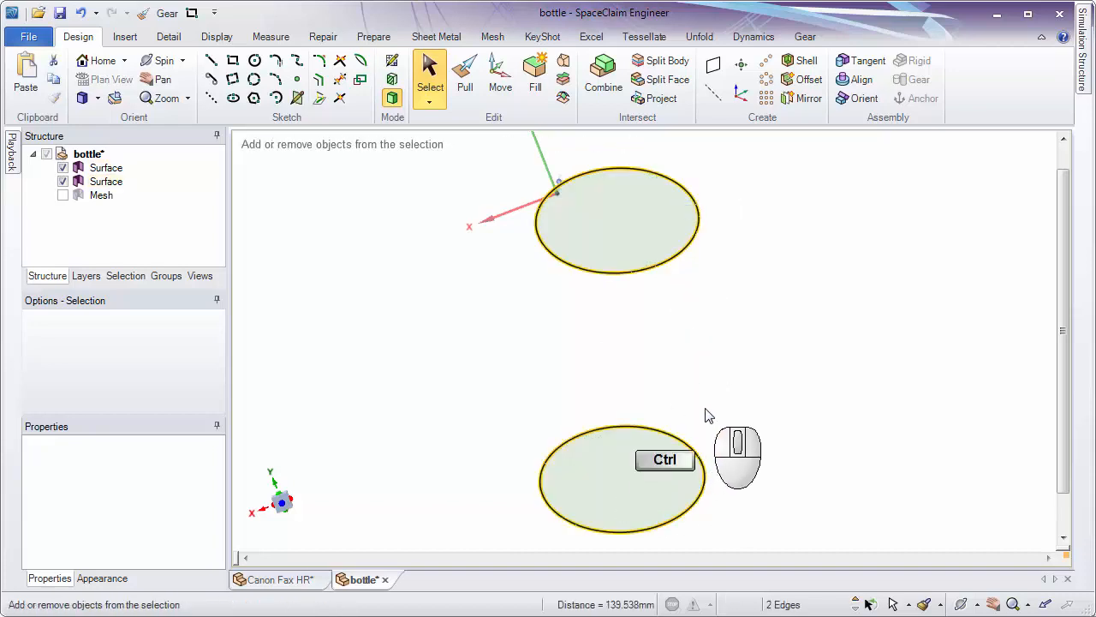
key("ctrl+c")
key("ctrl+v")
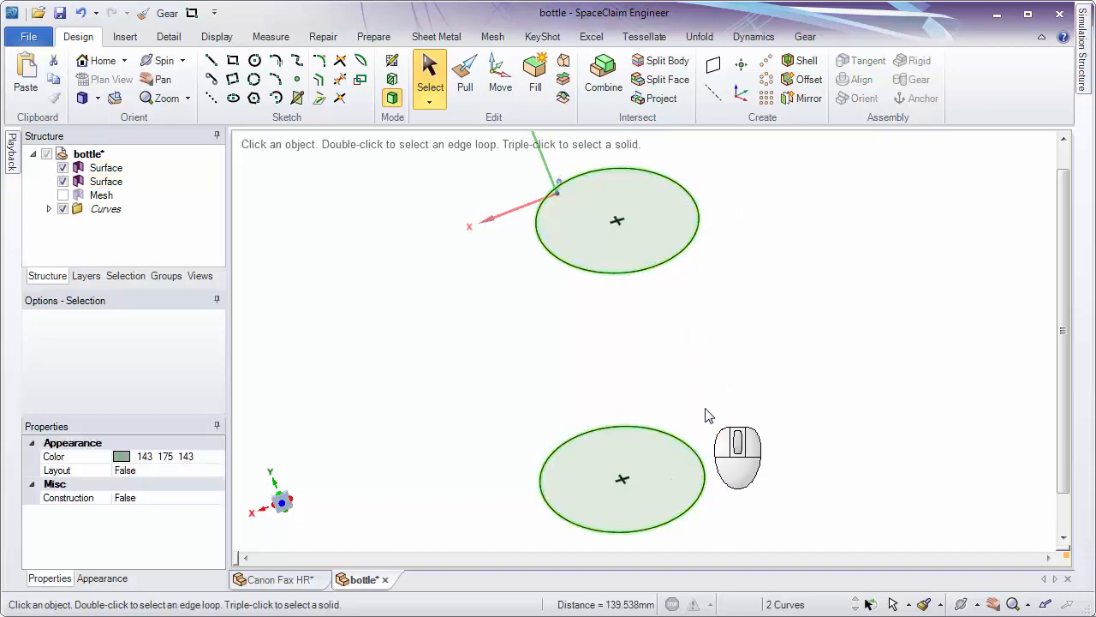
Hide both circular surfaces and create an axis through the centre points of the two circle curves.
left_click(63, 182)
left_click(62, 168)
left_click(667, 289)
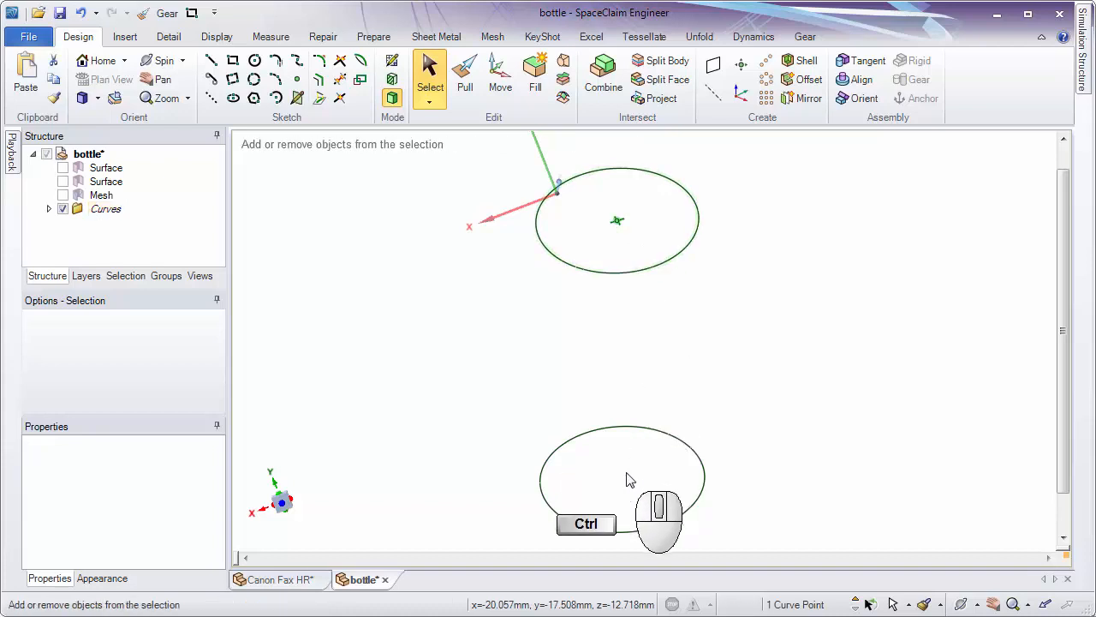
left_click(710, 95)
Show the bottle mesh again together with the axis and circle curves.
middle_click_drag(793, 277, 766, 206)
middle_click_drag(768, 340, 764, 360, "ctrl")
middle_click_drag(716, 329, 602, 330, "shift")
left_click(359, 39)
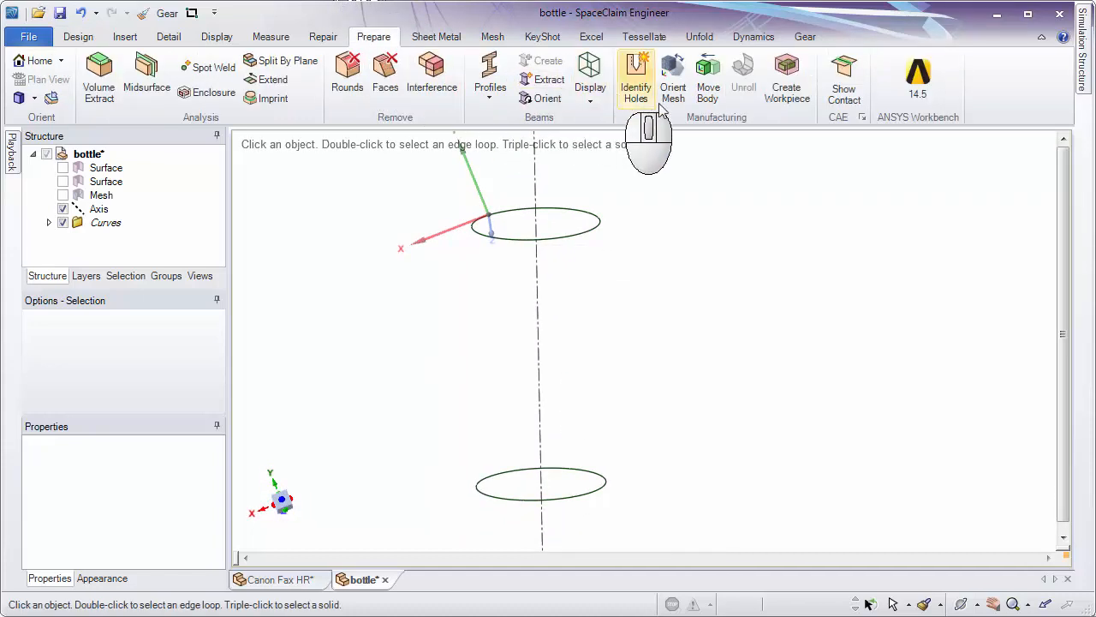
left_click(62, 195)
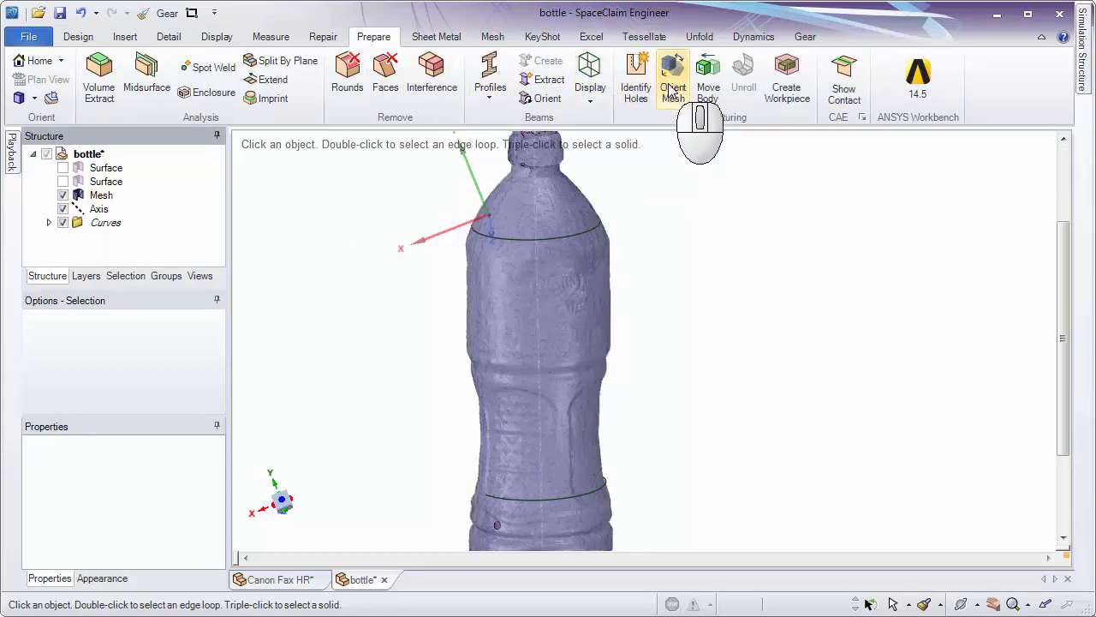
Orient the mesh so that the cylinder fitted to the bottle's body aligns with the Z axis of the world origin.
left_click(673, 113)
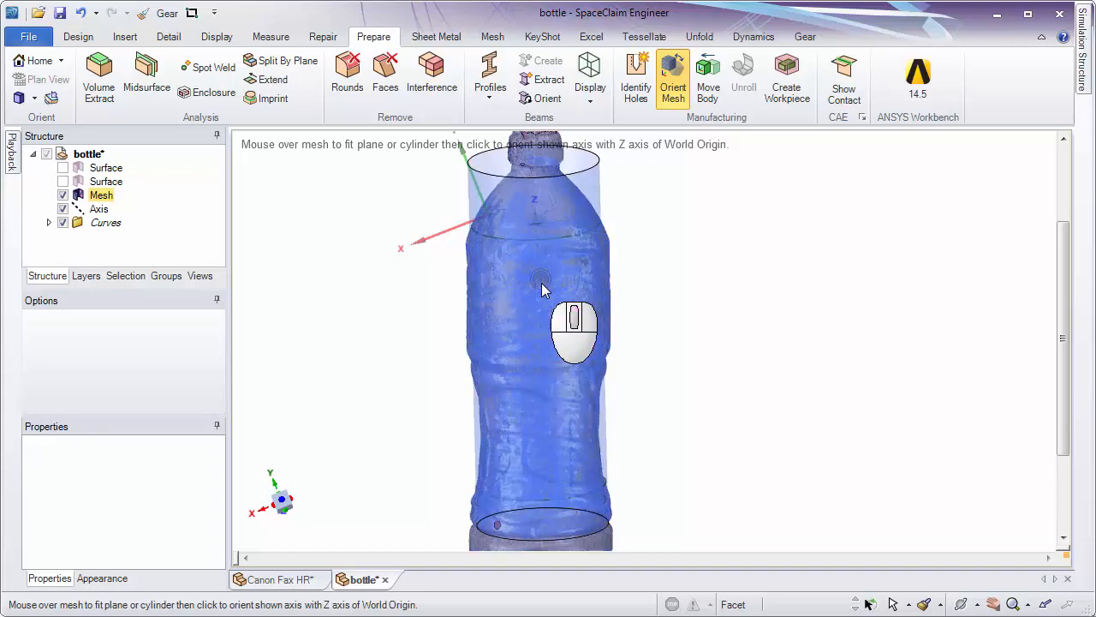
left_click(541, 290)
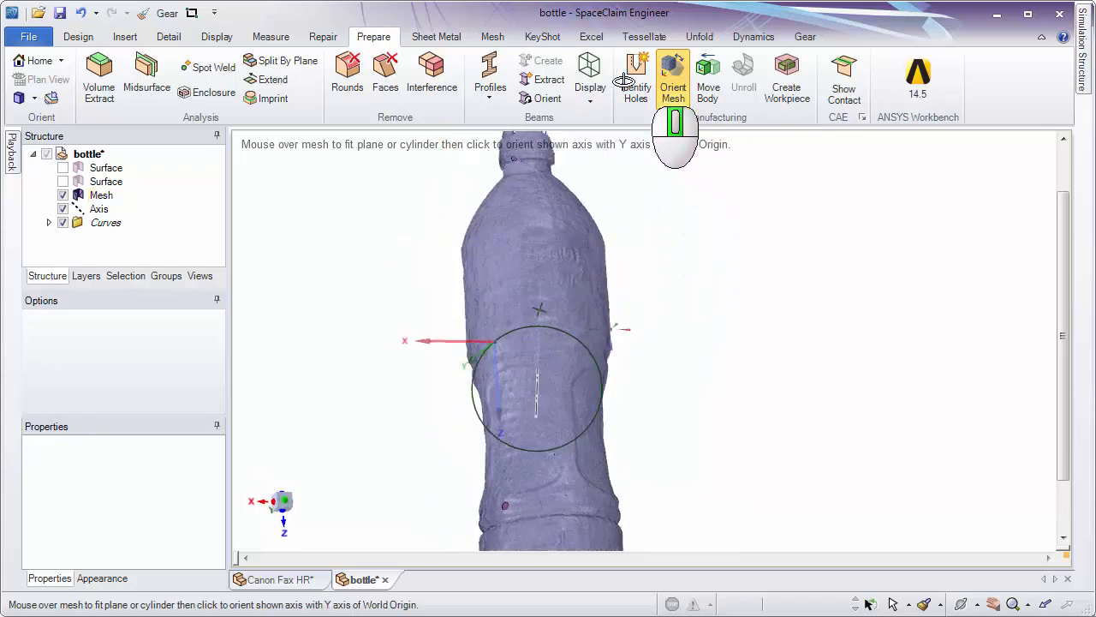
middle_click_drag(623, 80, 866, 275)
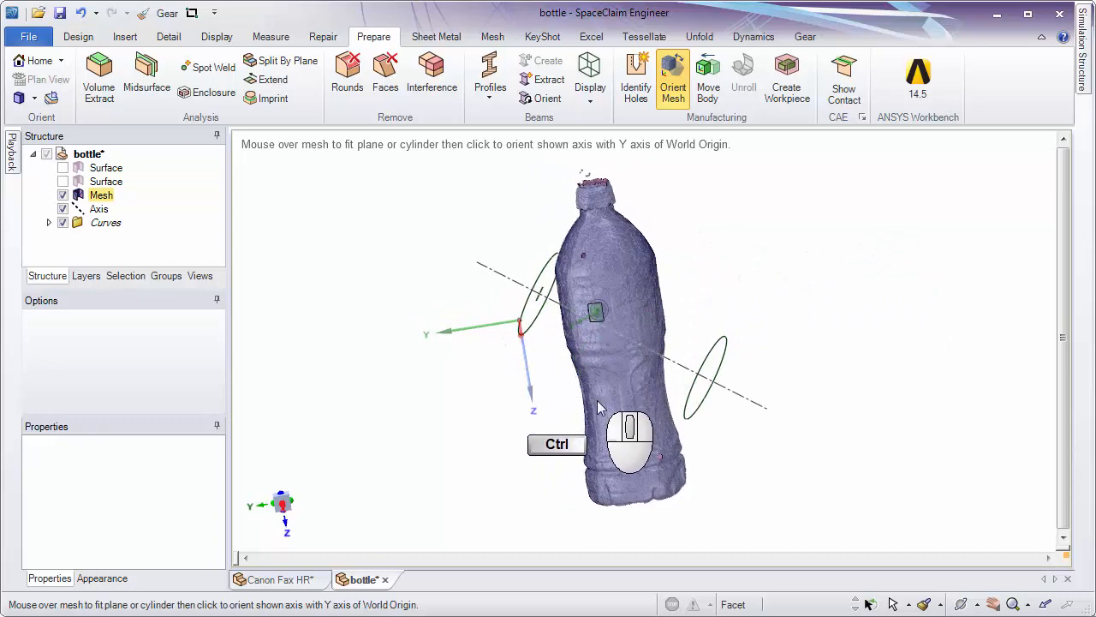
scroll(600, 325, "up", 3, "ctrl")
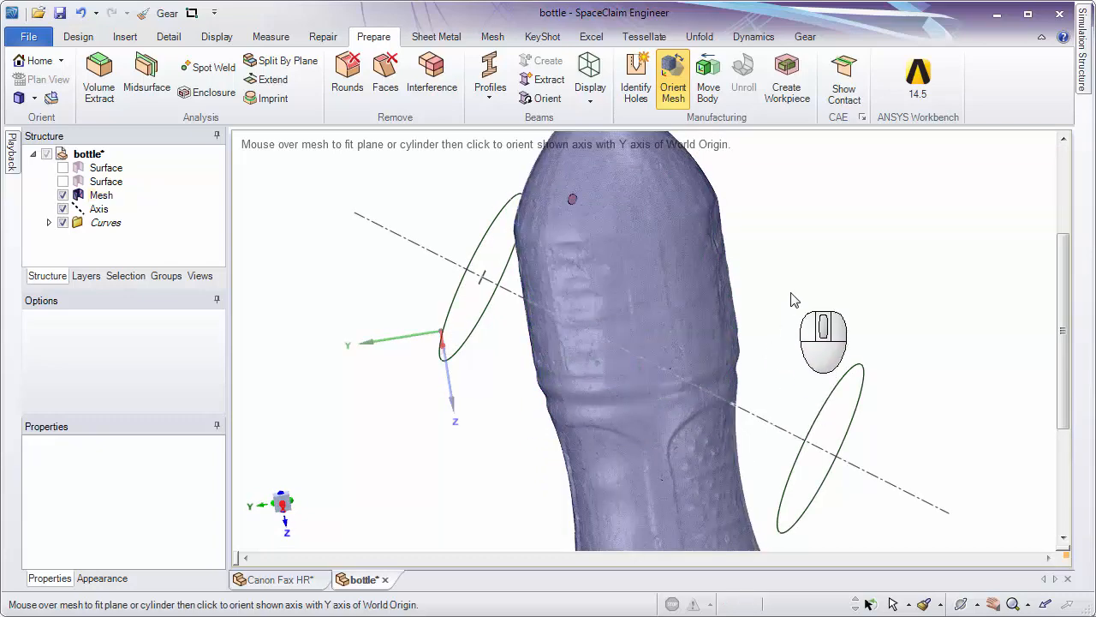
scroll(803, 308, "down", 5, "ctrl")
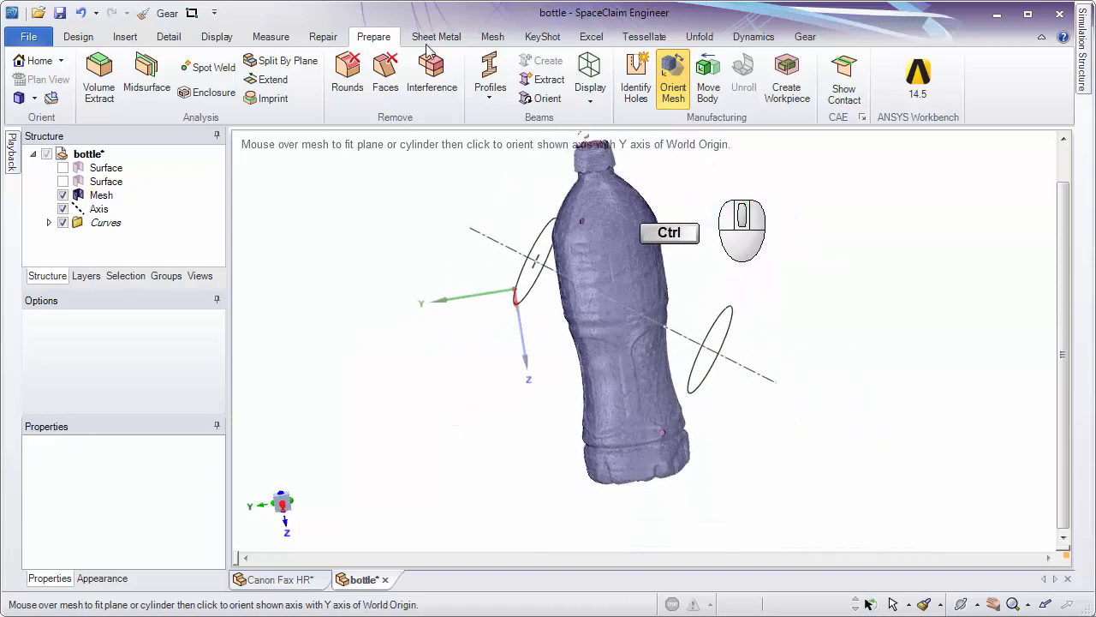
Move the bottle mesh from its centre up to the world origin.
left_click(101, 39)
left_click(503, 81)
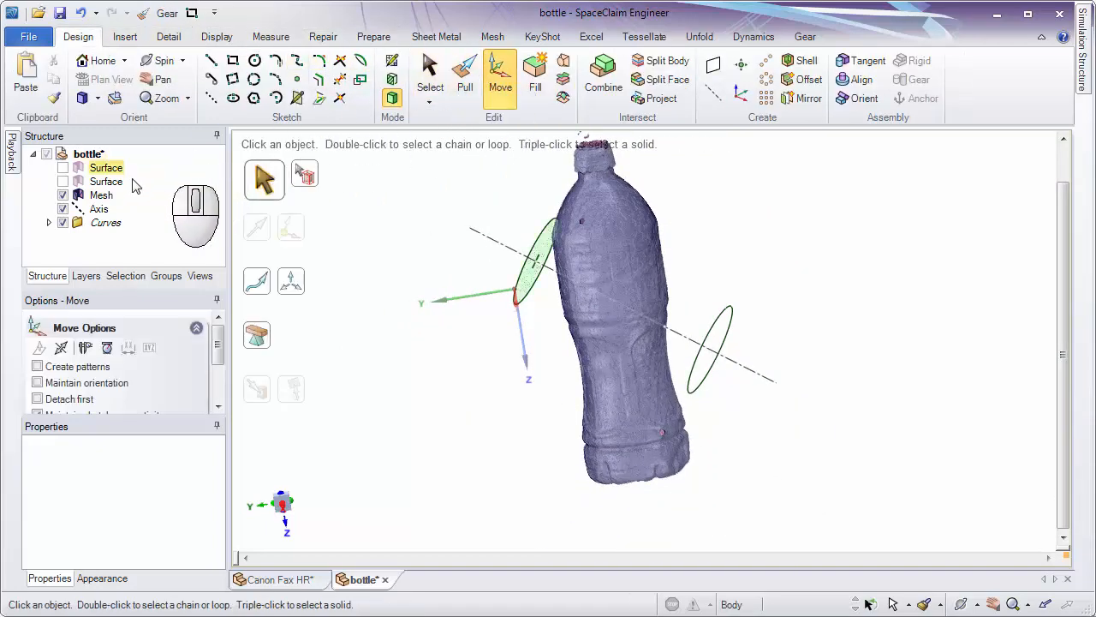
left_click(103, 196)
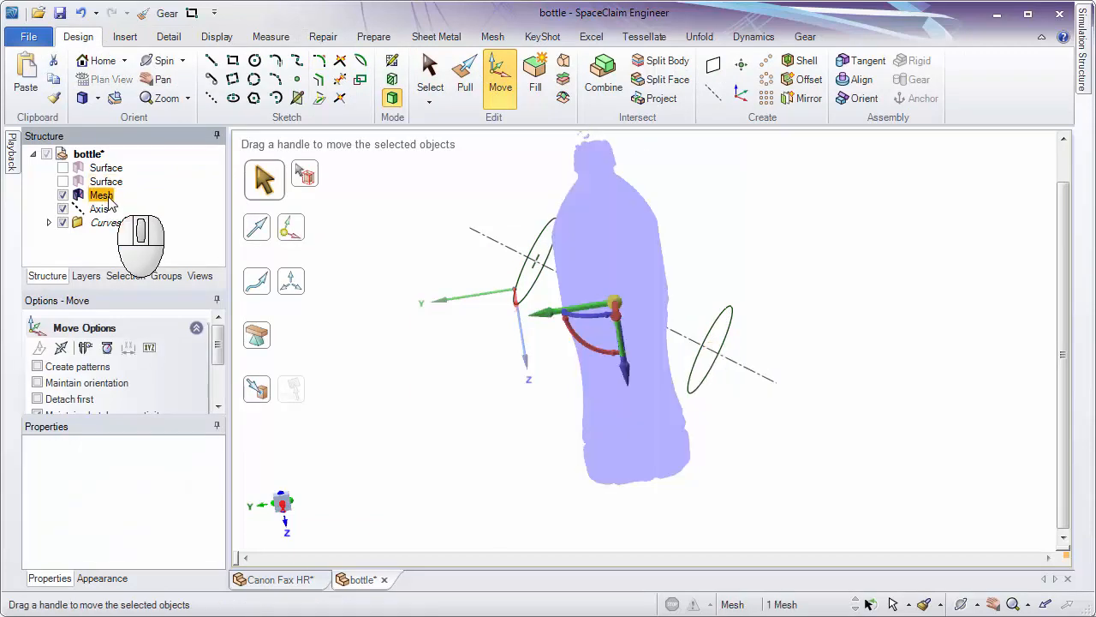
left_click(257, 389)
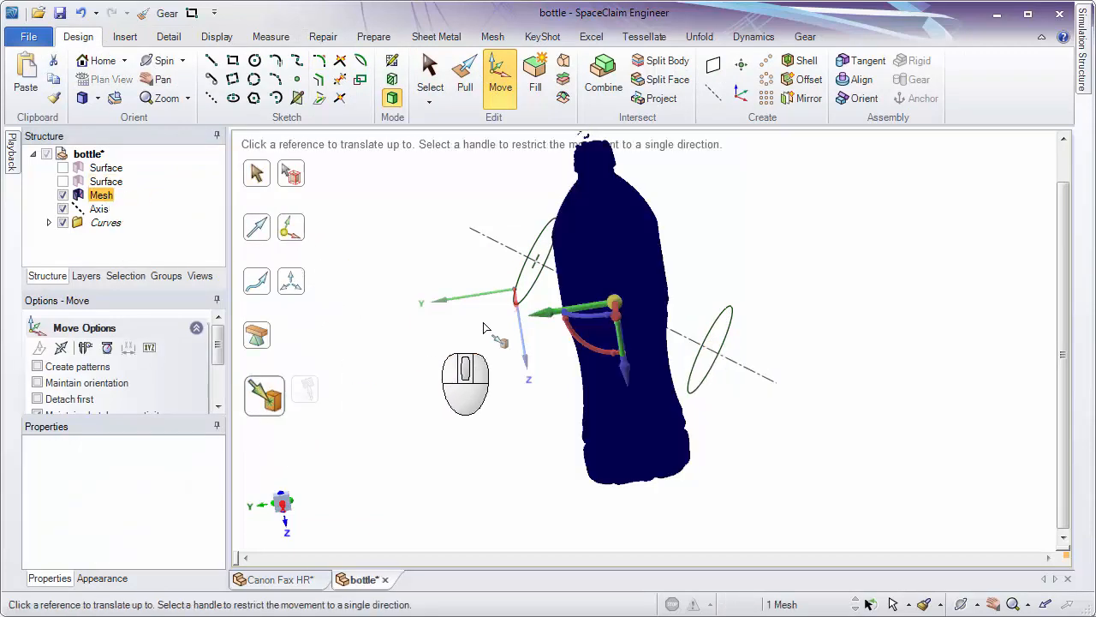
middle_click_drag(527, 296, 497, 287)
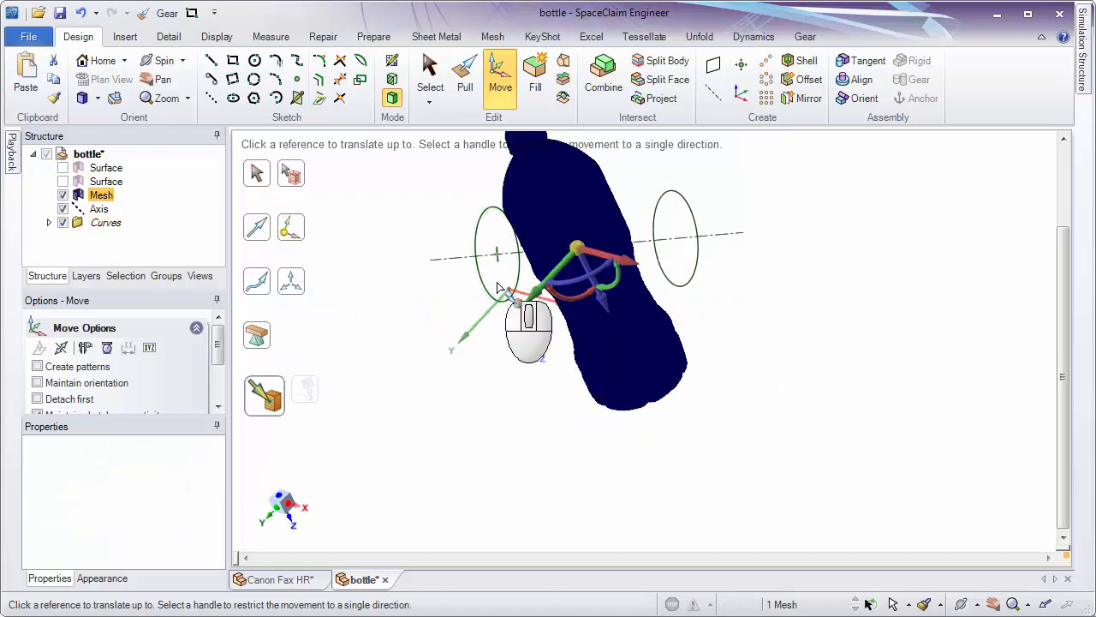
left_click(510, 294)
left_click(766, 370)
middle_click_drag(772, 362, 826, 253)
middle_click_drag(634, 227, 800, 225)
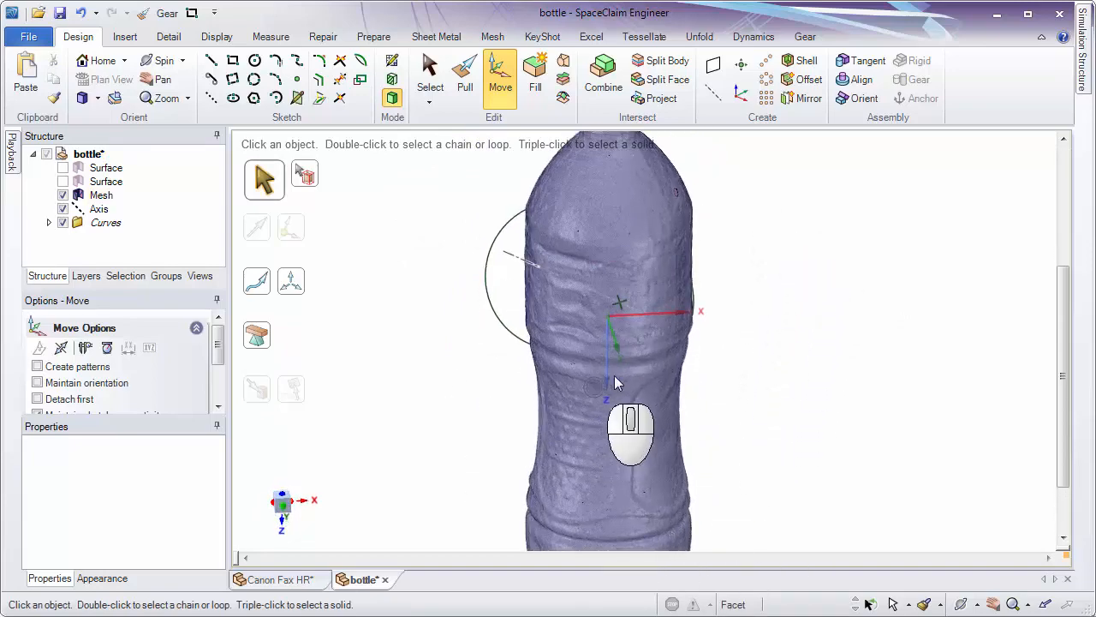
left_click(620, 310)
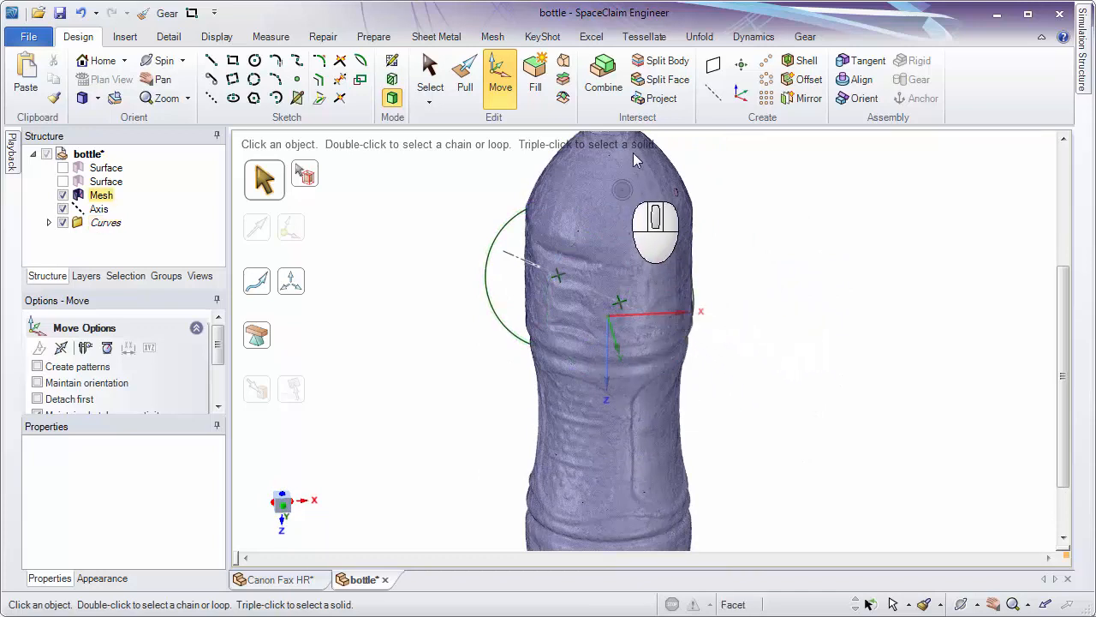
Try Orient Mesh again on the moved bottle, fitting a cylinder to its upper body for alignment with the world Z axis.
left_click(381, 36)
left_click(666, 85)
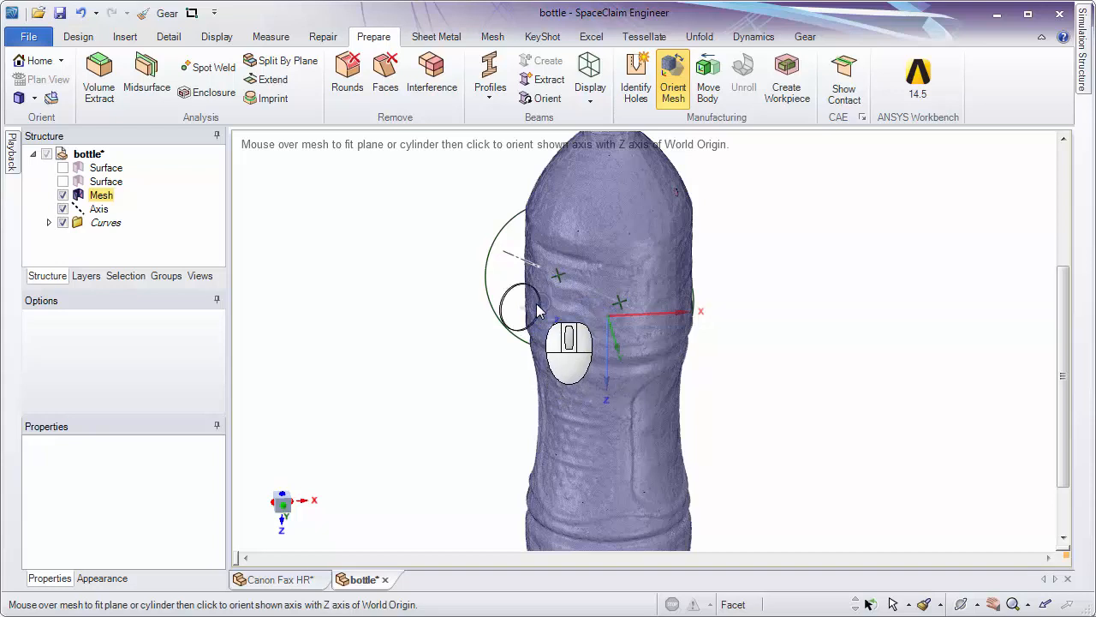
left_click(618, 304)
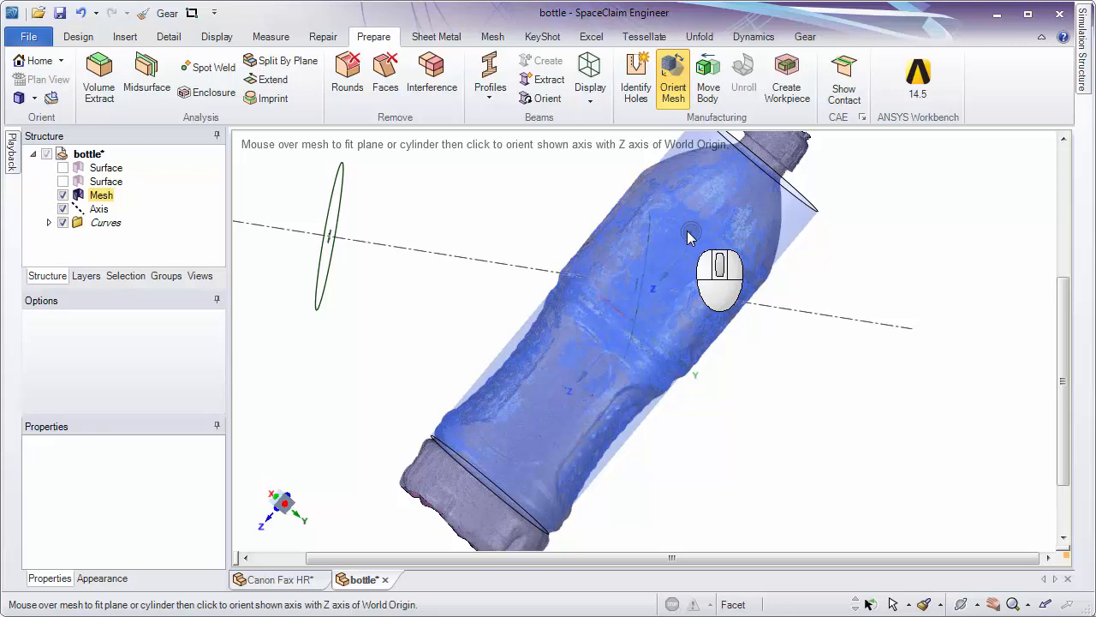
left_click(684, 282)
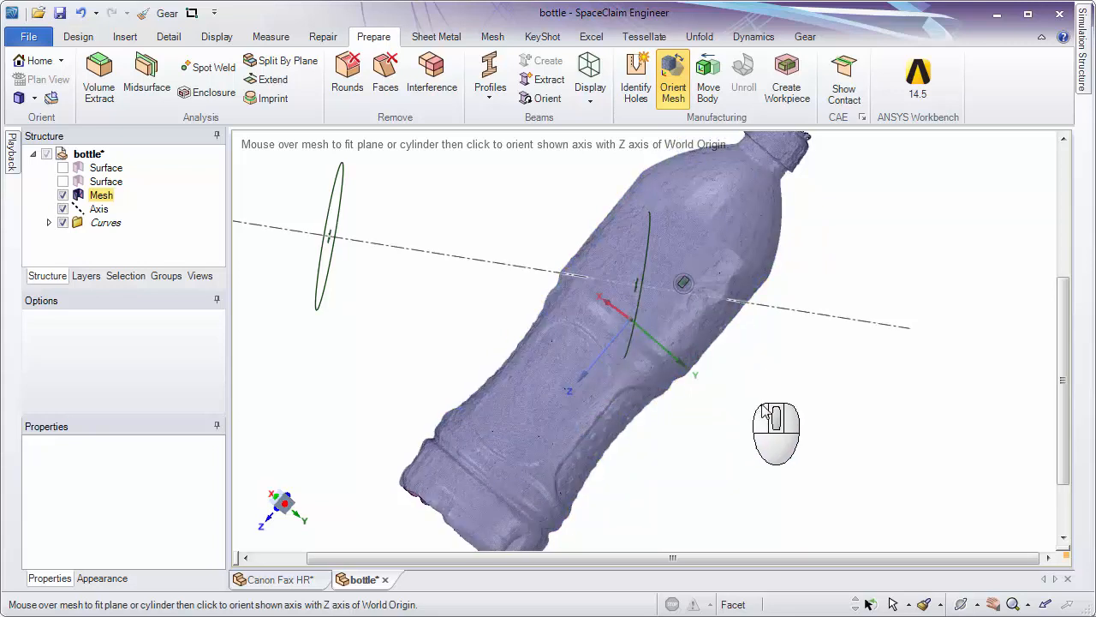
middle_click_drag(782, 385, 731, 379)
Undo the mesh's move and orientation, and leave the Orient Mesh tool.
key("ctrl+z")
key("ctrl+z")
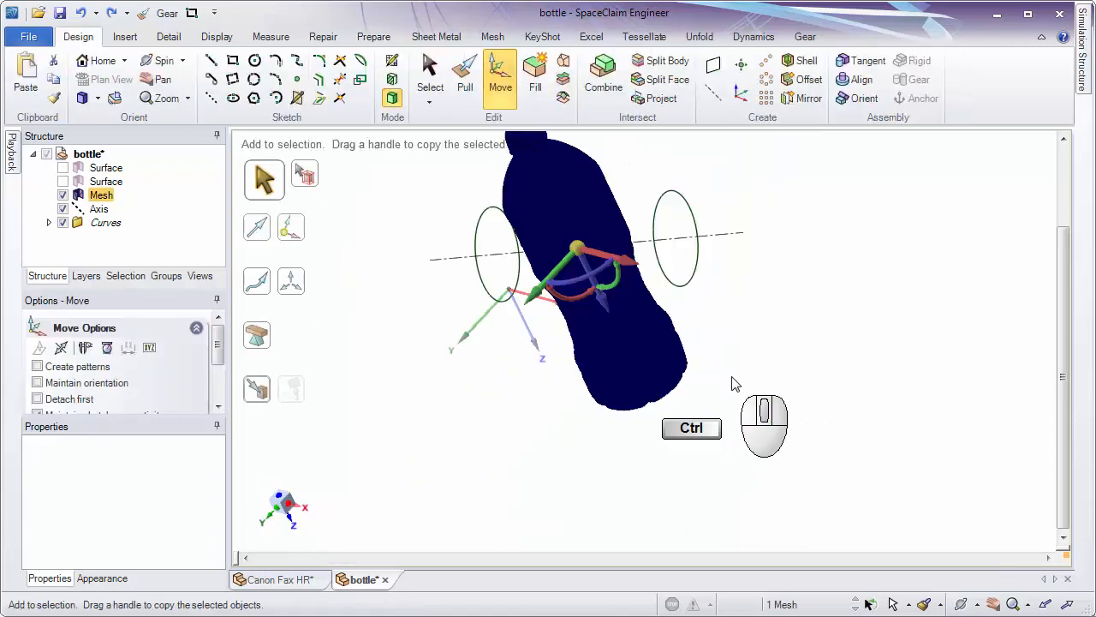
left_click(730, 362)
key("ctrl+z")
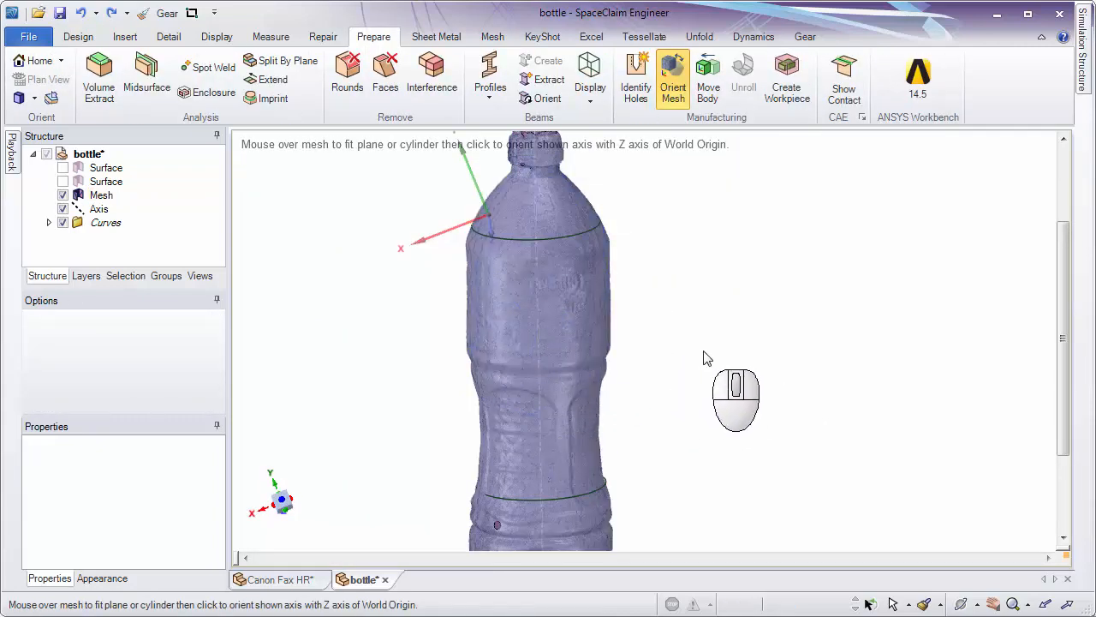
key("Escape")
Examine the axis and the two hidden circular surfaces in relation to the bottle mesh by highlighting each one.
mouse_move(682, 335)
middle_mouse_down()
mouse_move(693, 257)
mouse_move(676, 305)
mouse_move(626, 324)
middle_mouse_up()
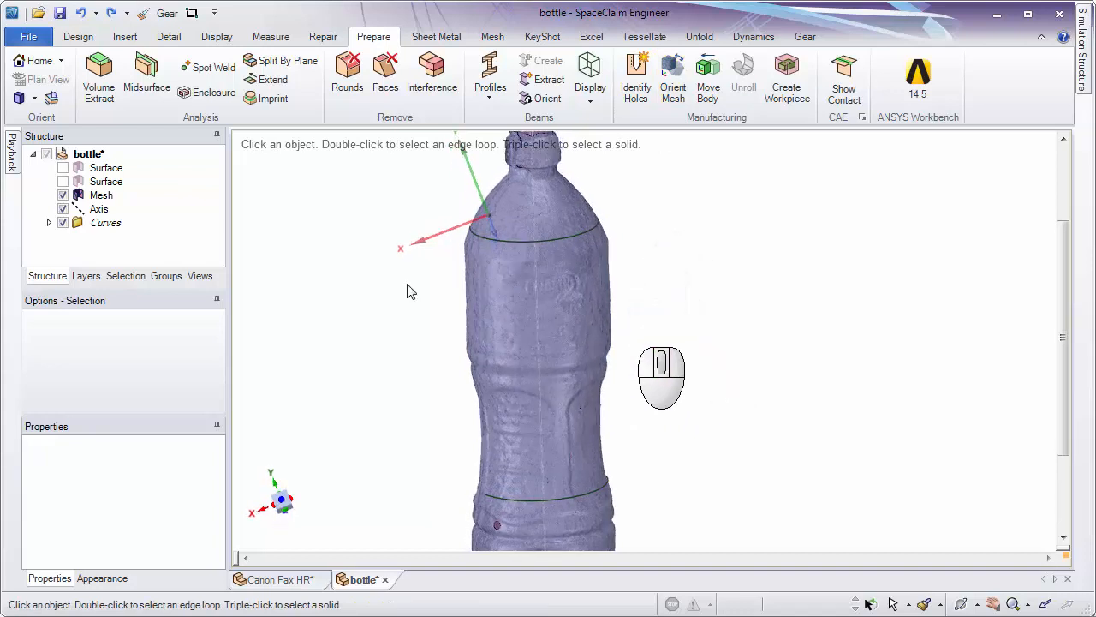
left_click(85, 209)
middle_click_drag(693, 310, 702, 282, "ctrl")
middle_click_drag(663, 319, 668, 256)
middle_click_drag(647, 460, 602, 445)
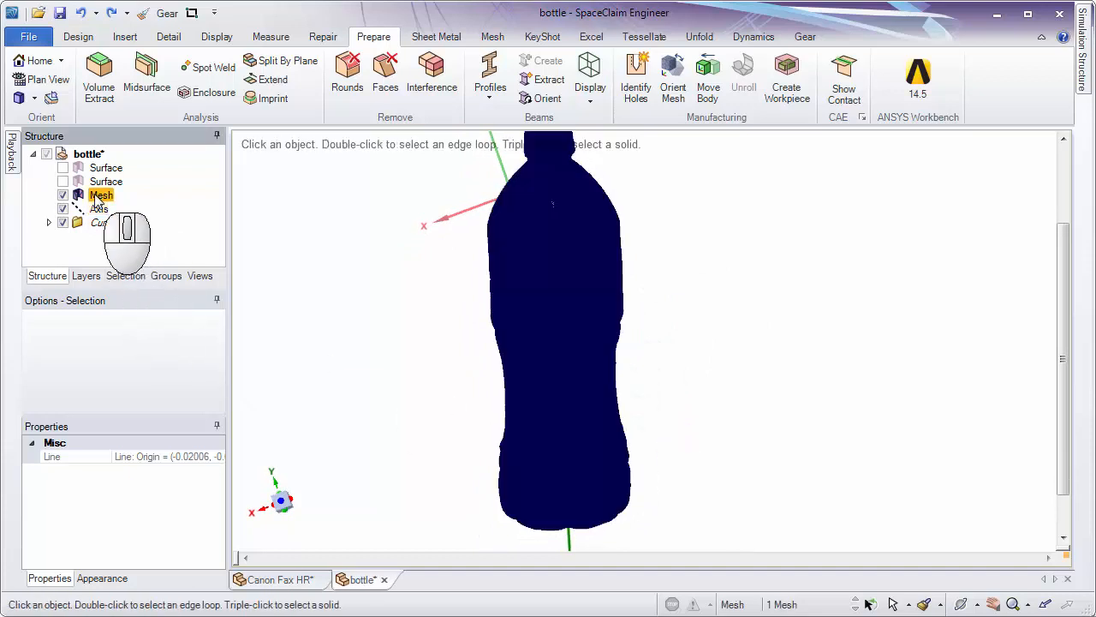
left_click(103, 168)
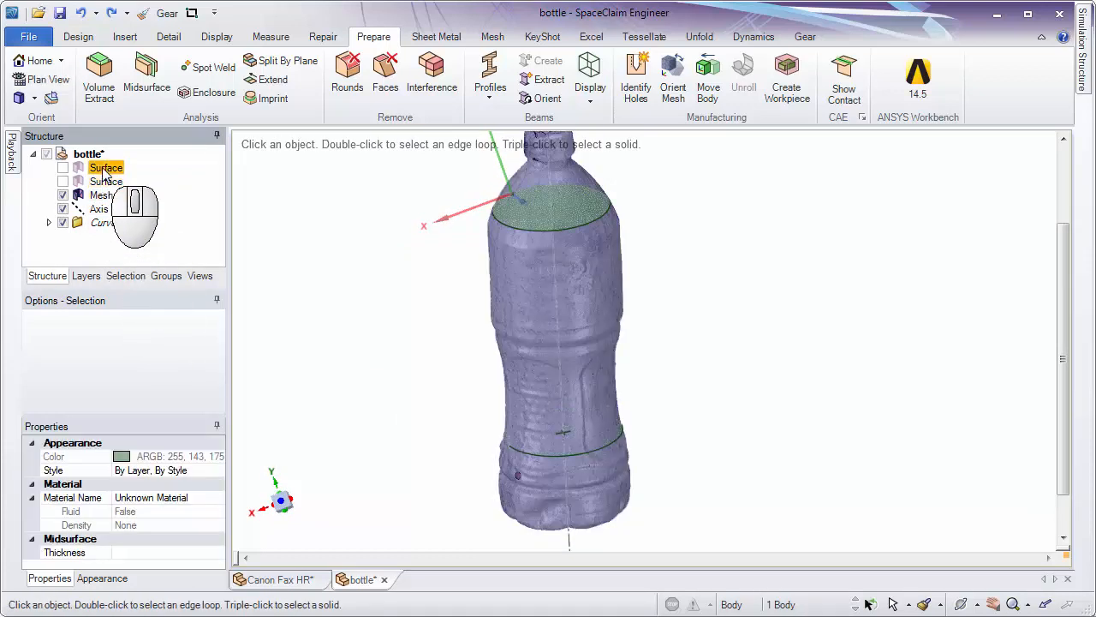
left_click(100, 181)
left_click(102, 171)
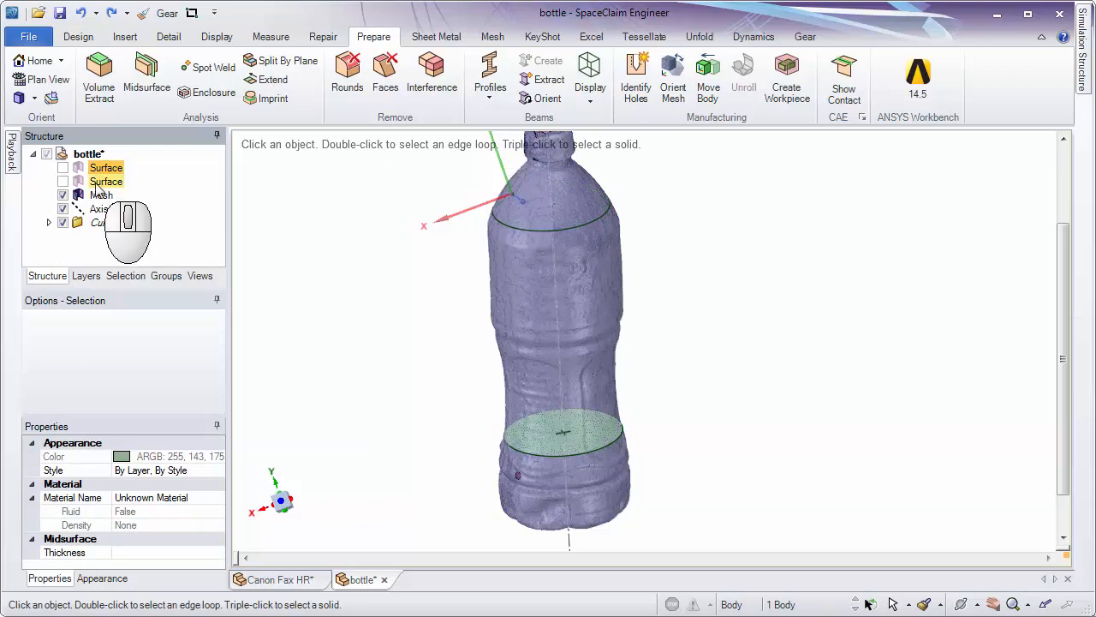
left_click(96, 184)
left_click(291, 274)
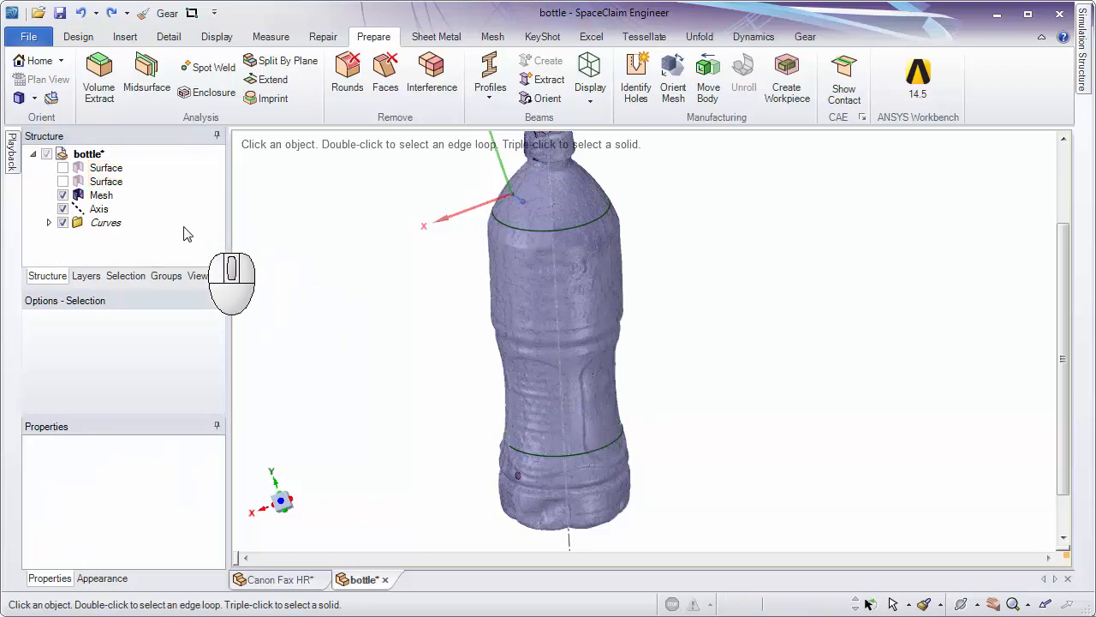
Create a new origin at the centre of the bottle mesh.
left_click(108, 198)
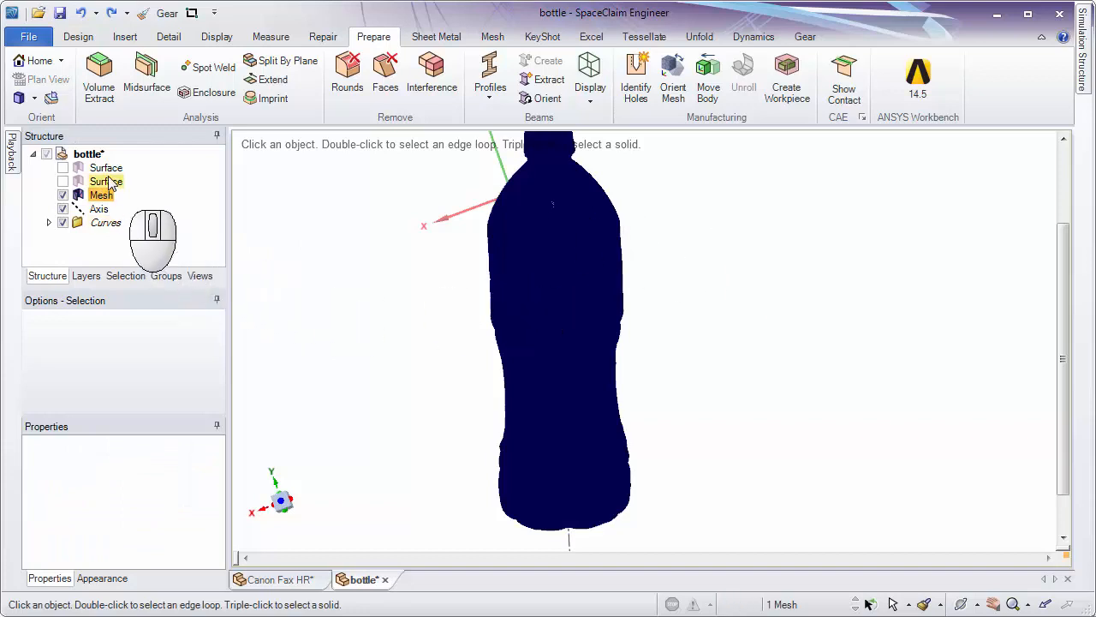
left_click(101, 40)
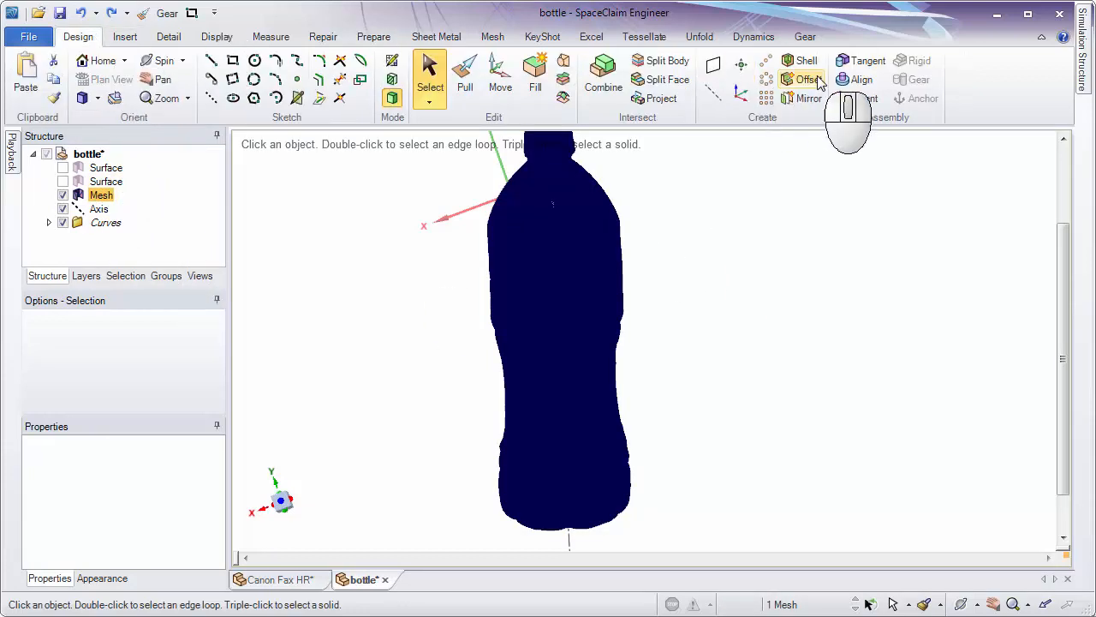
left_click(742, 95)
middle_click_drag(742, 295, 891, 265)
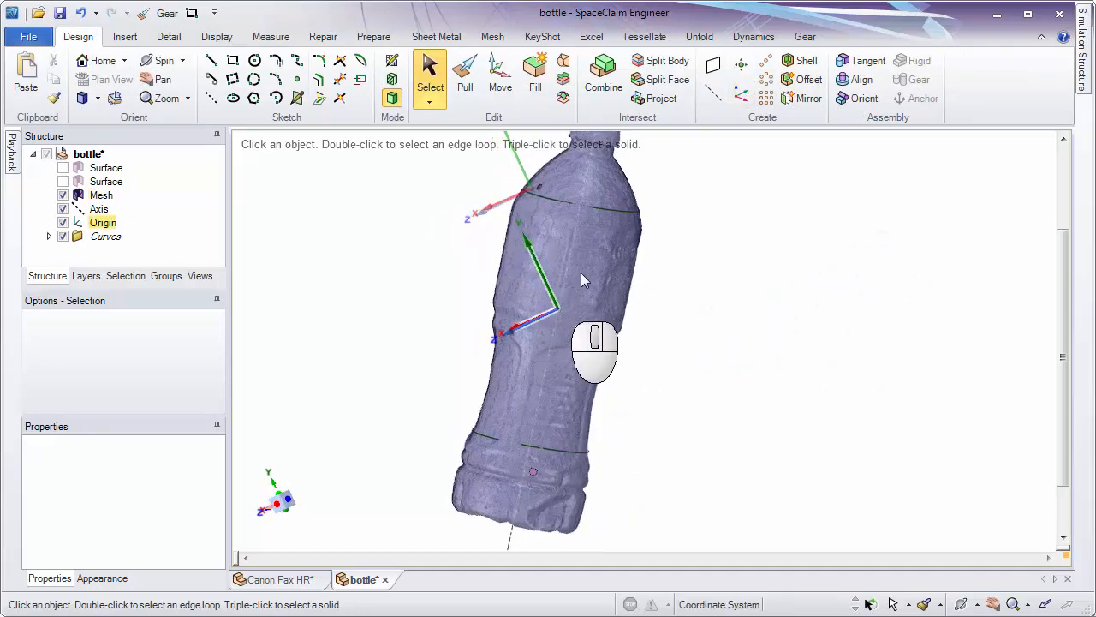
middle_click_drag(581, 280, 589, 360, "shift")
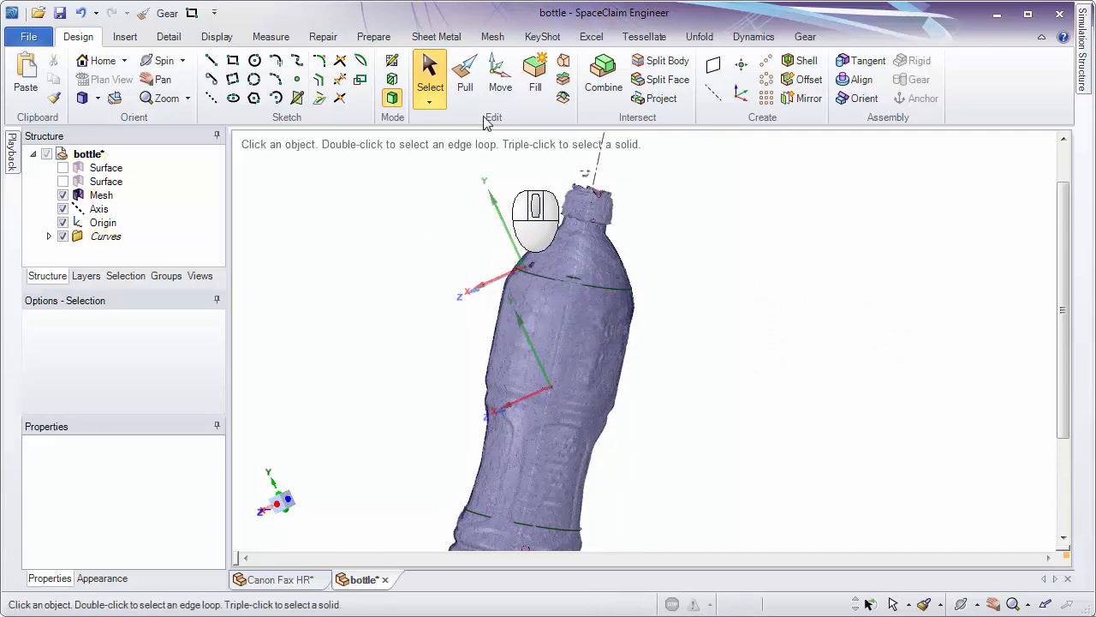
Orient the new origin with the Move tool so its Z axis aligns with the bottle's axis.
left_click(500, 81)
middle_click_drag(679, 415, 602, 379, "shift")
left_click(557, 341)
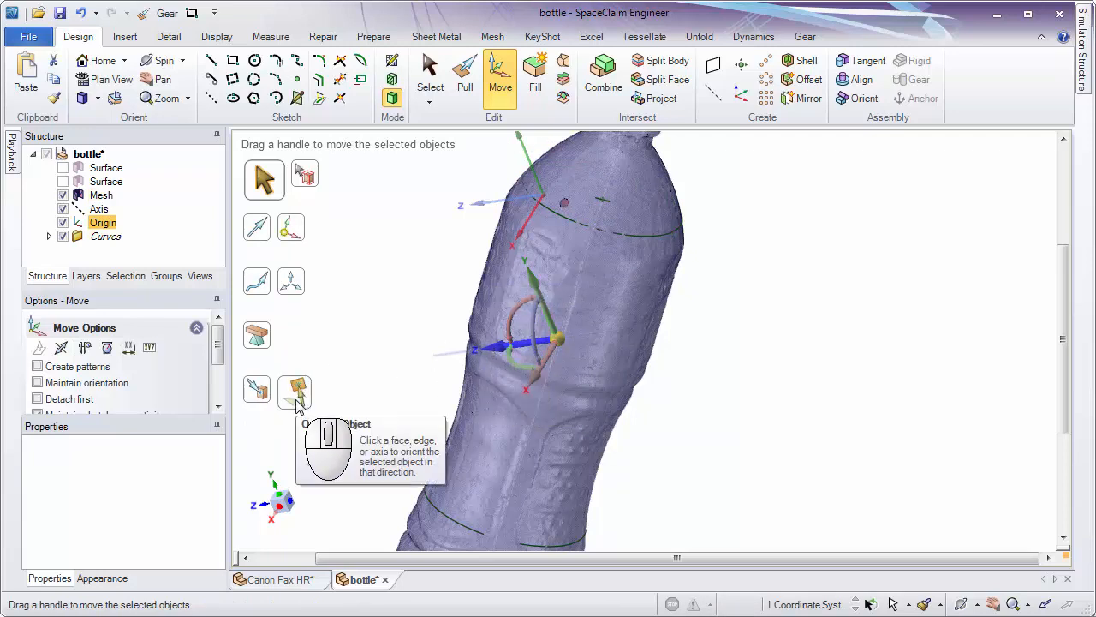
left_click(294, 404)
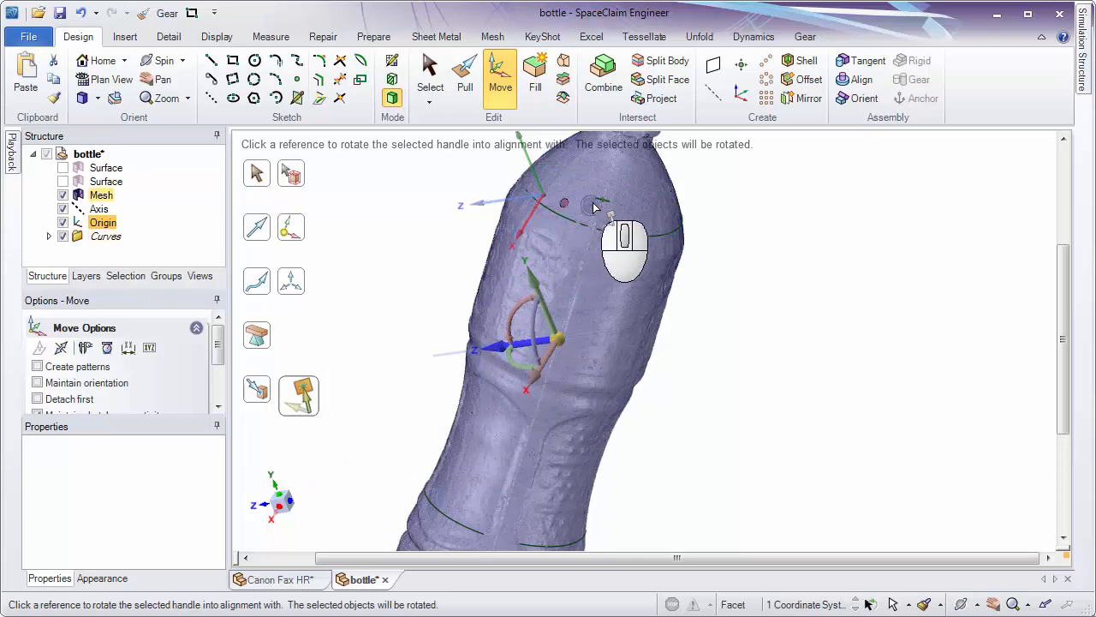
middle_click_drag(605, 198, 564, 425, "shift")
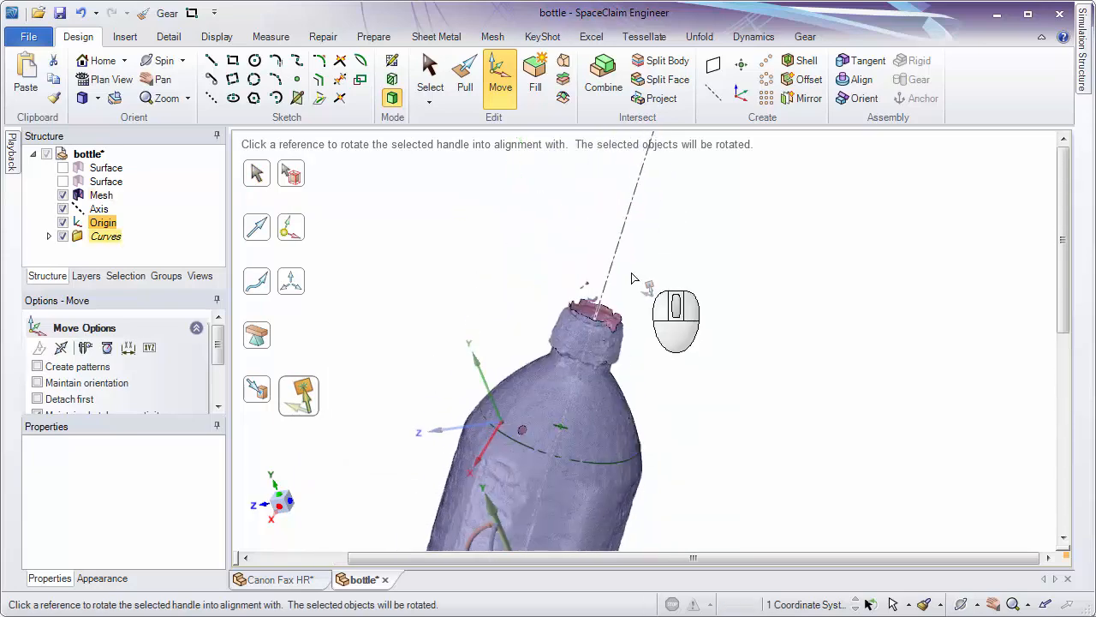
middle_click_drag(675, 370, 744, 216, "shift")
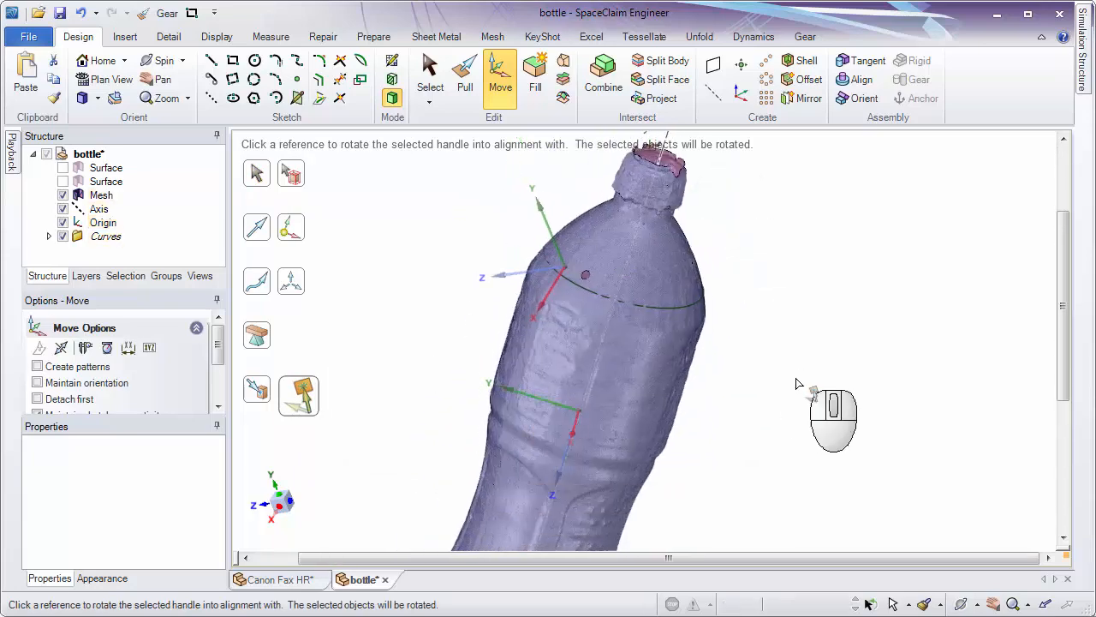
left_click(798, 385)
Rotate the new origin by 180° about its X axis so that Z points toward the bottle's neck.
middle_click_drag(690, 477, 592, 375)
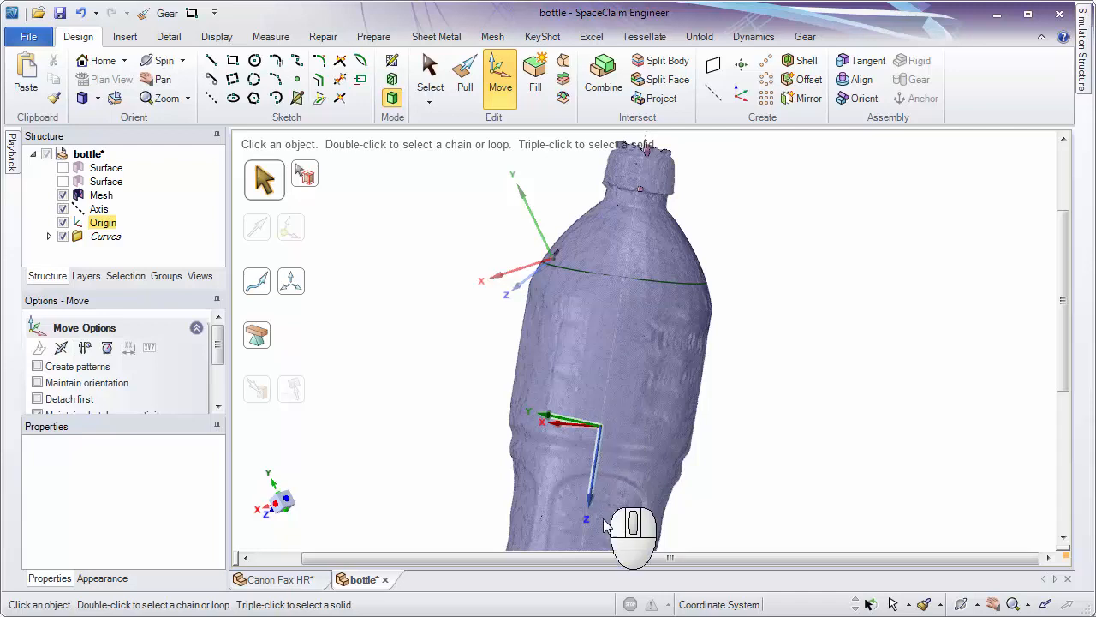
left_click(598, 433)
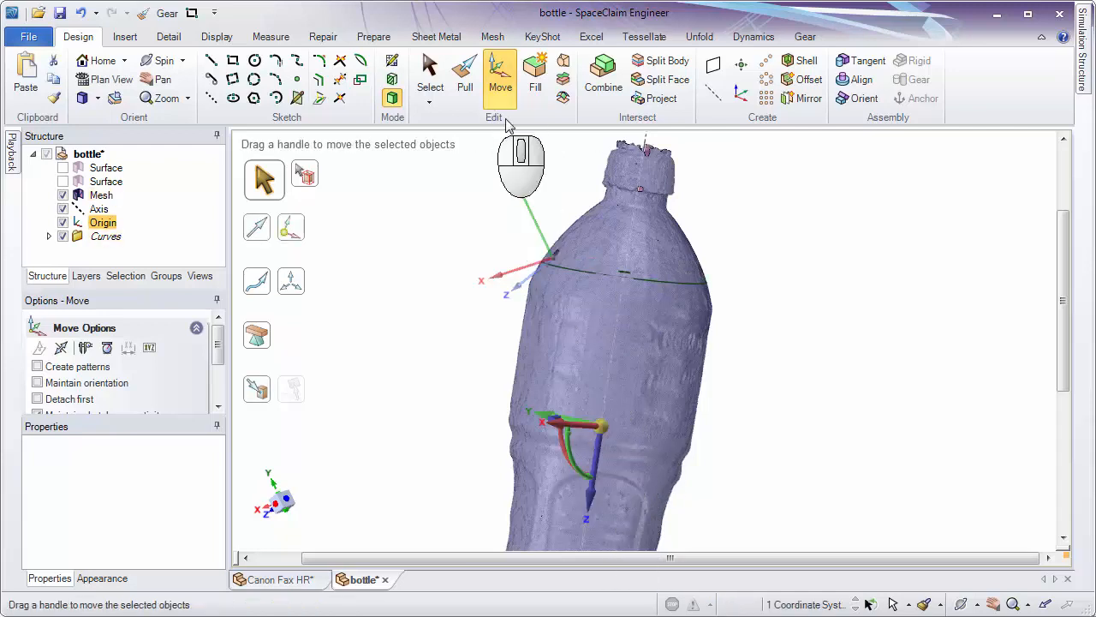
middle_click_drag(610, 447, 694, 484)
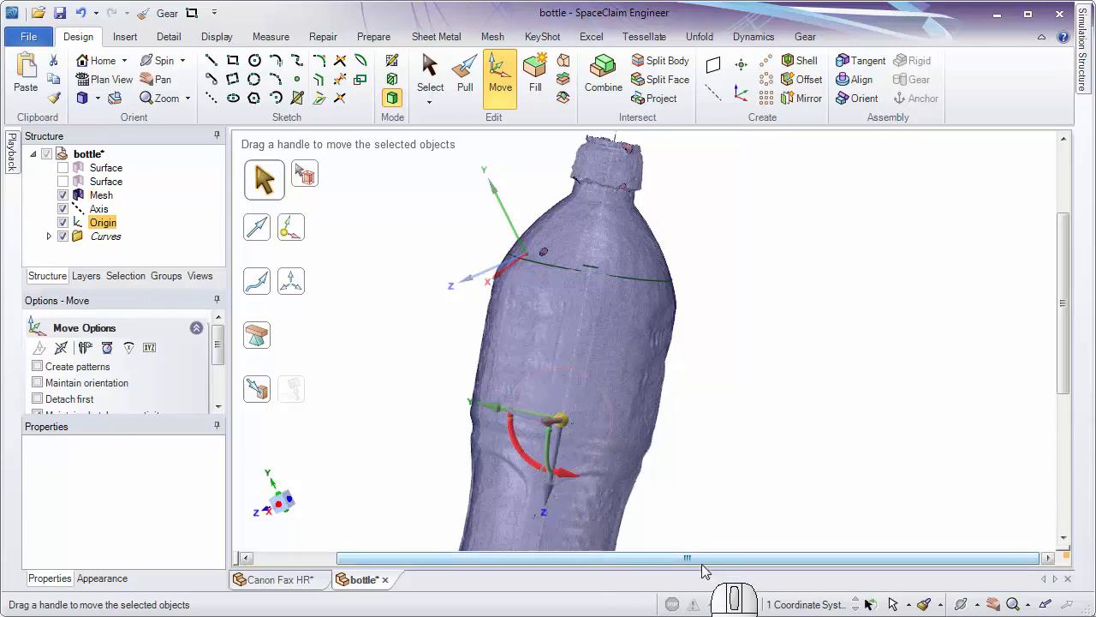
type("180")
key("Return")
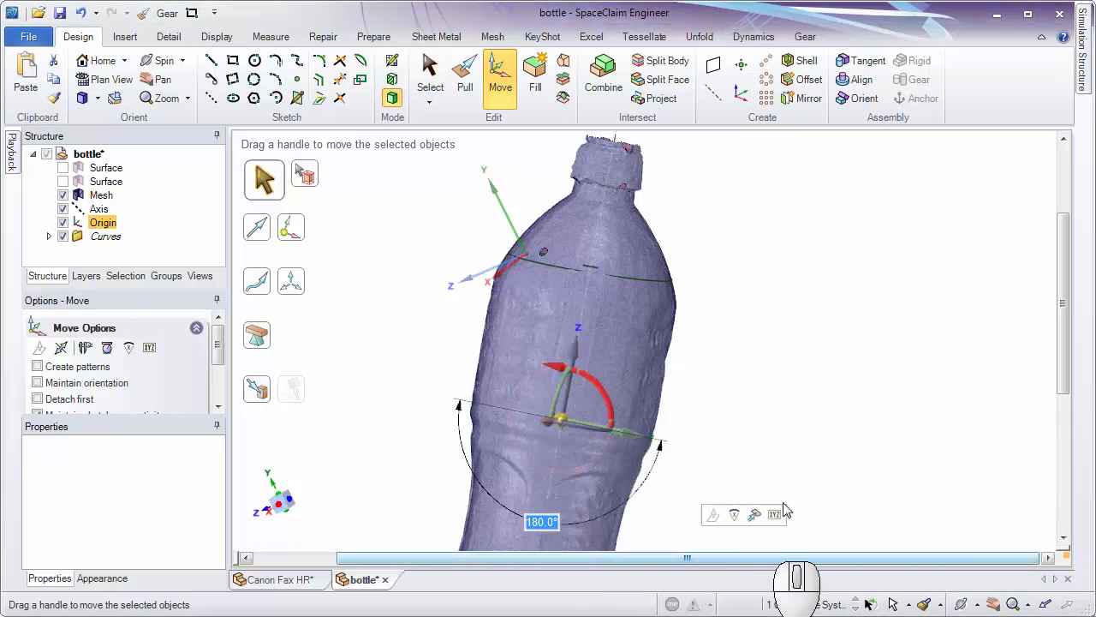
left_click(796, 389)
middle_click_drag(790, 386, 663, 323)
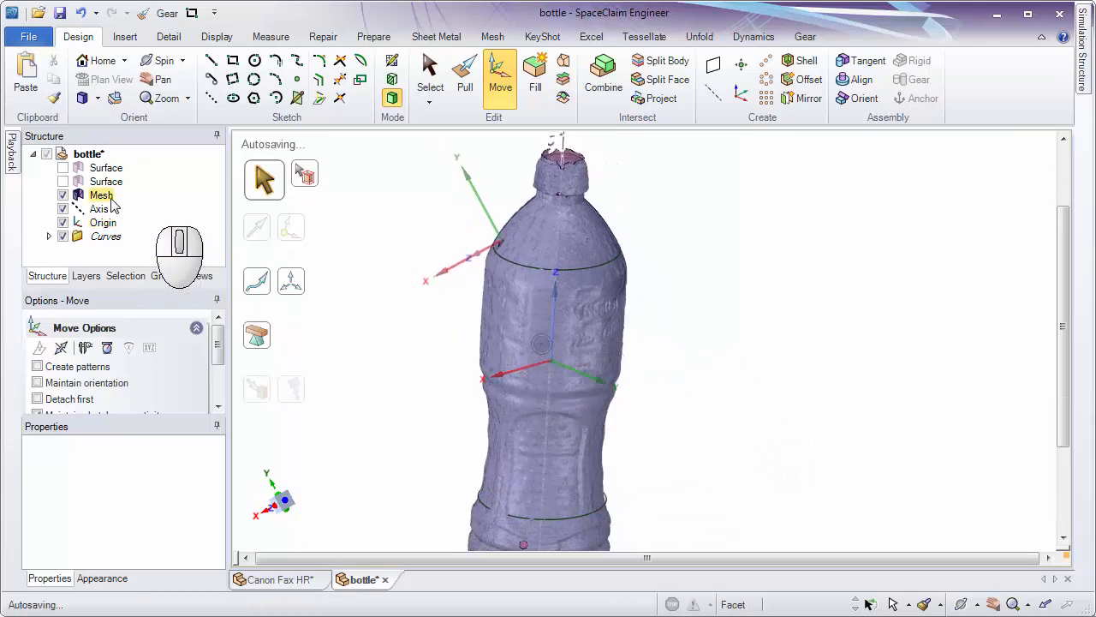
Select all the bottle's objects, including both hidden surfaces, and snap them by the new origin to the world origin.
left_click(106, 168)
left_click(398, 278)
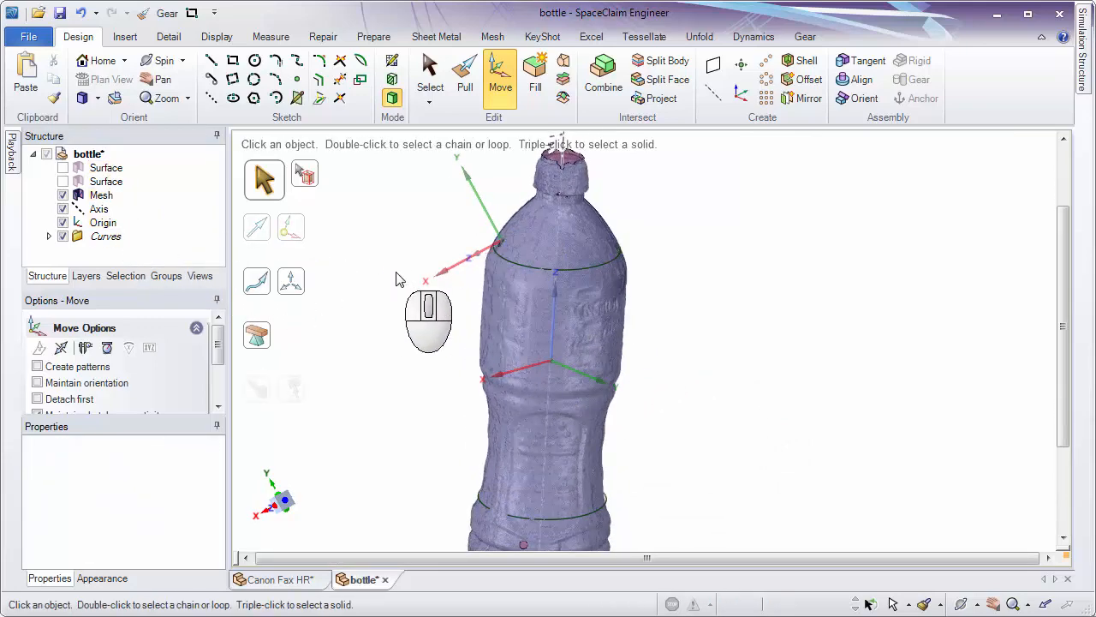
key("ctrl+a")
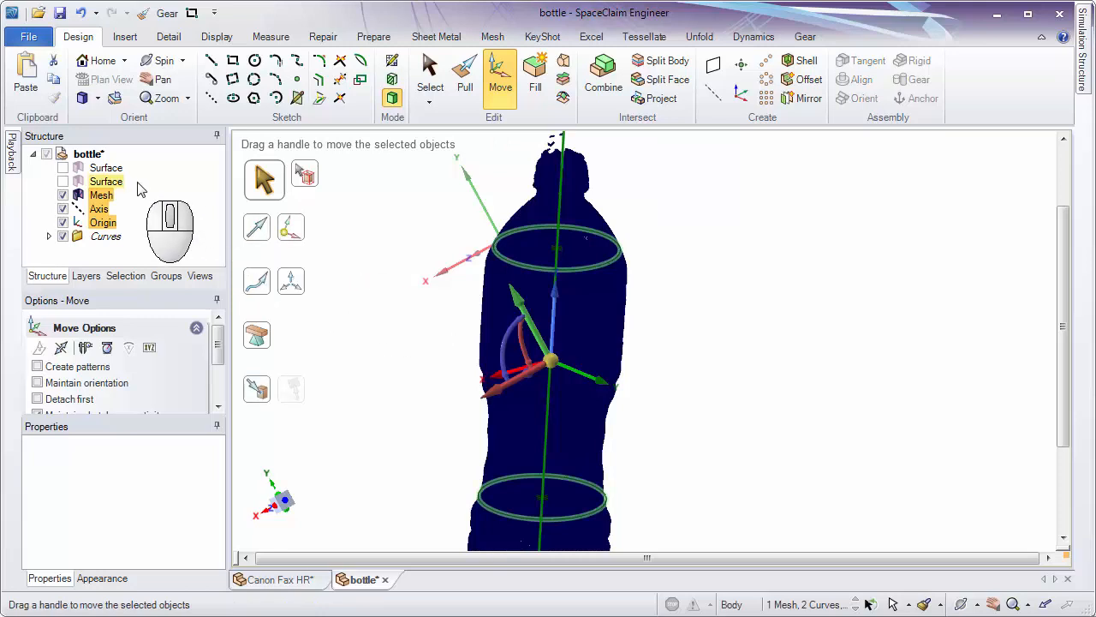
left_click(103, 196, "ctrl")
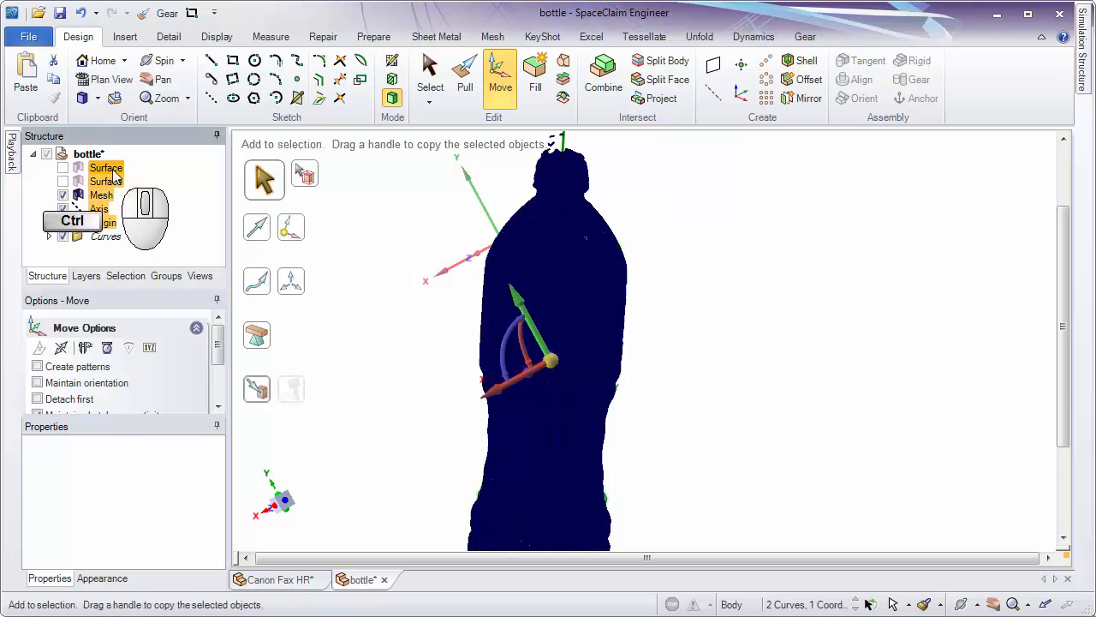
right_click(105, 224)
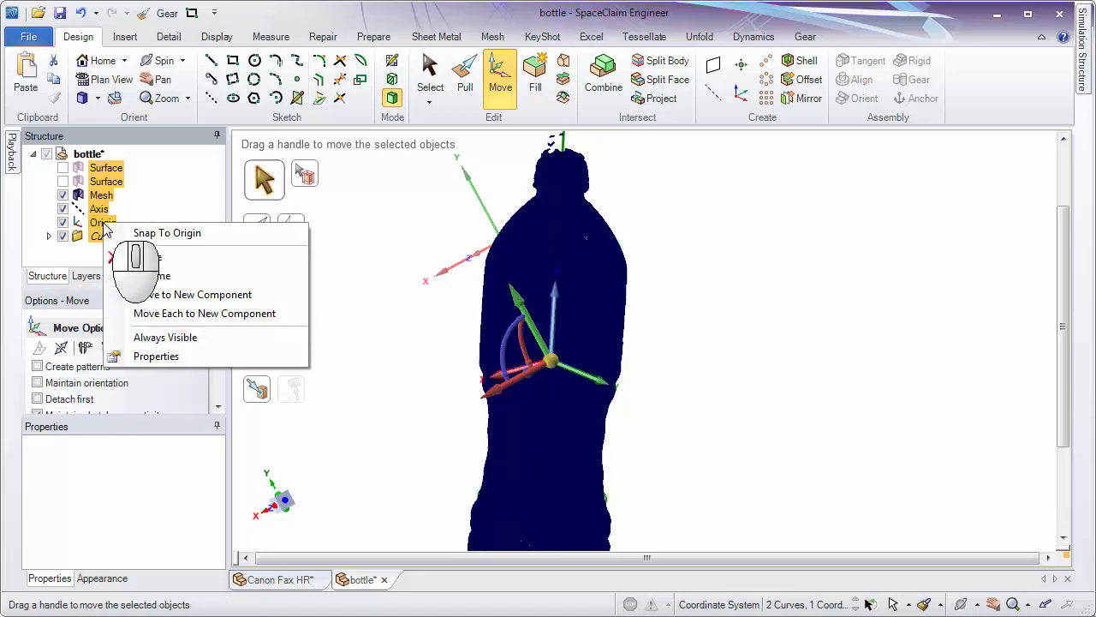
left_click(153, 236)
left_click(649, 314)
Hide the created origin and check the bottle's alignment with the world axes from its side down to its base.
middle_click_drag(649, 319, 685, 223)
left_click(62, 223)
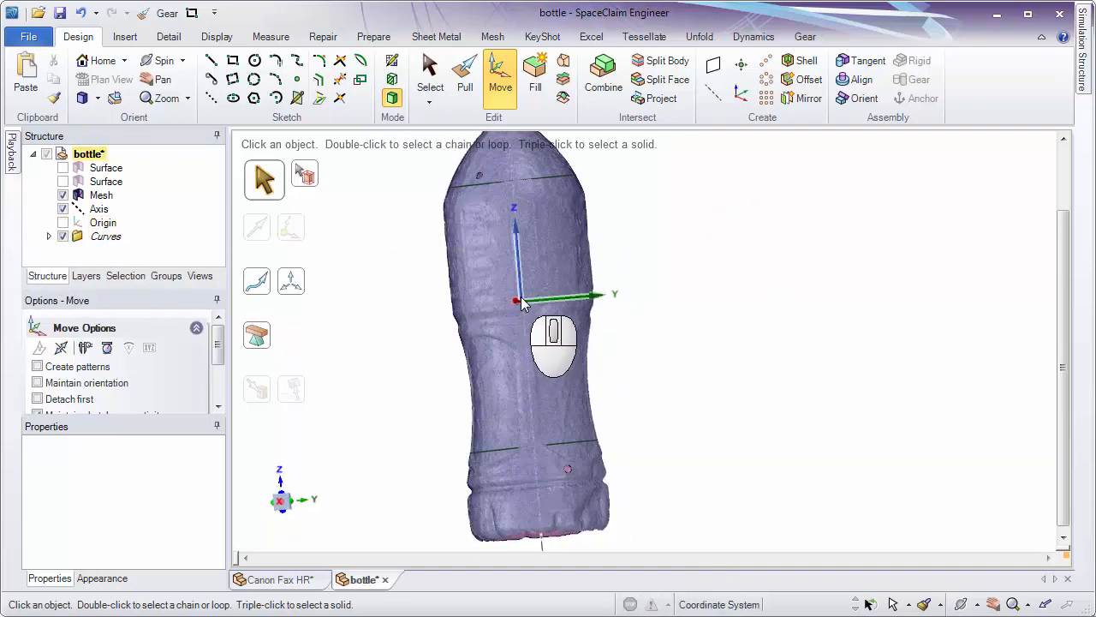
middle_click_drag(516, 205, 550, 406)
middle_click_drag(489, 151, 683, 254)
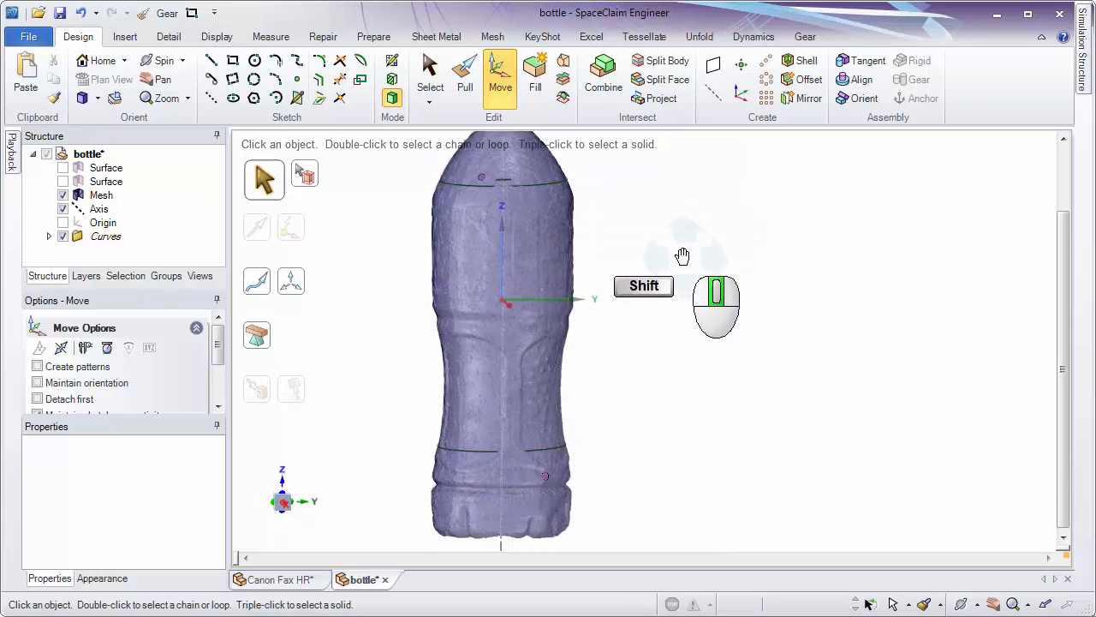
left_click(496, 334)
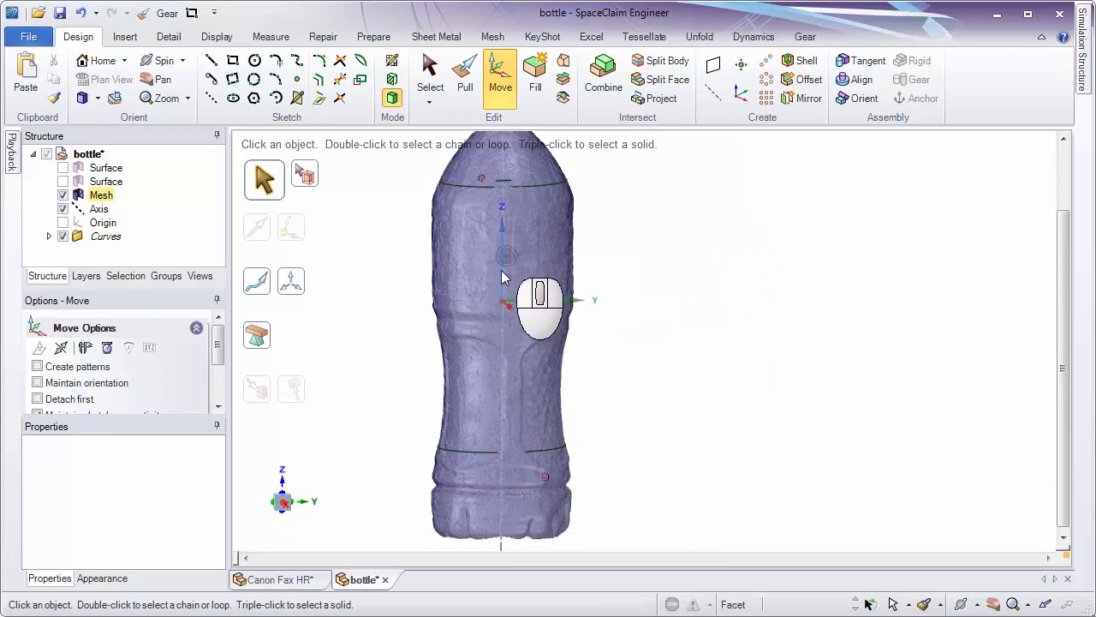
middle_click_drag(490, 526, 505, 424, "shift")
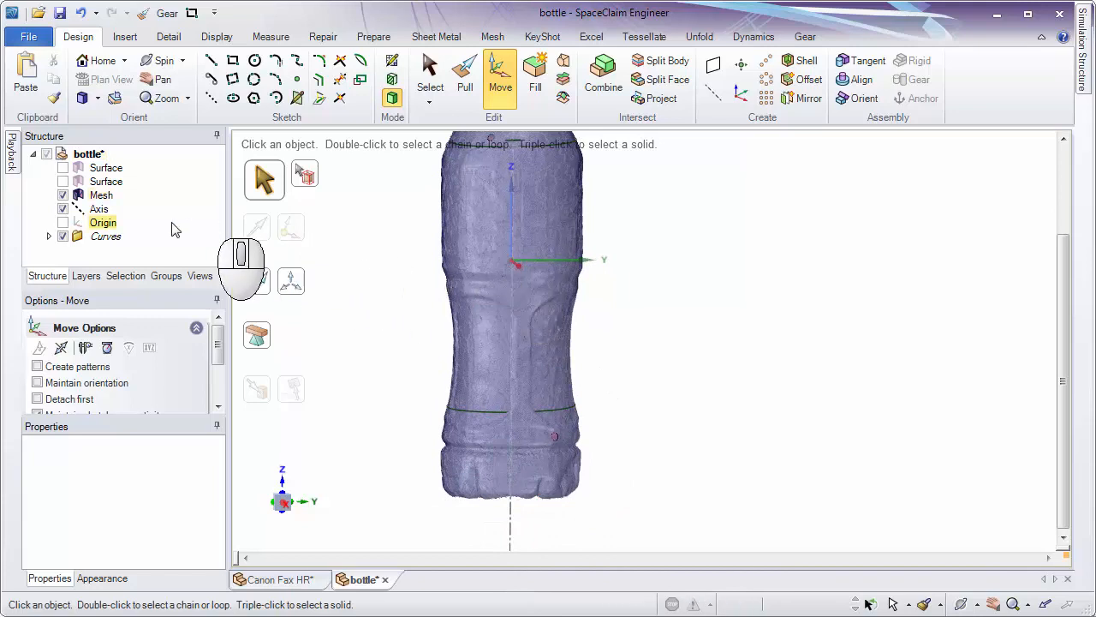
Select the mesh, both surfaces, the origin and the curves, and place the Move handle on the bottle's base.
left_click(104, 196)
left_click(103, 197)
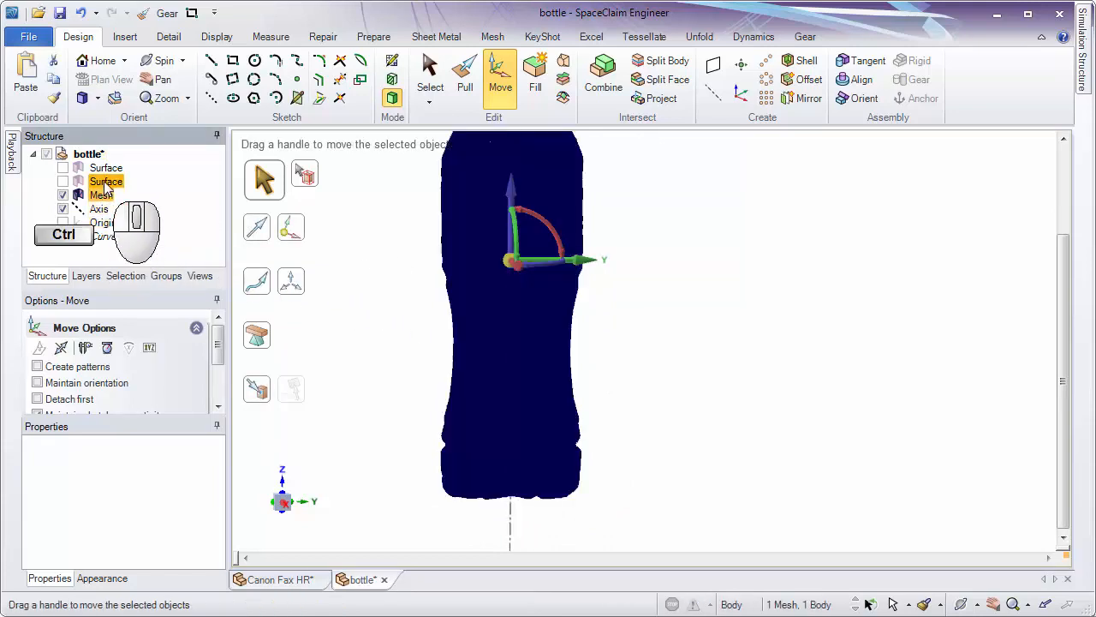
left_click(107, 181, "ctrl")
left_click(103, 167, "ctrl")
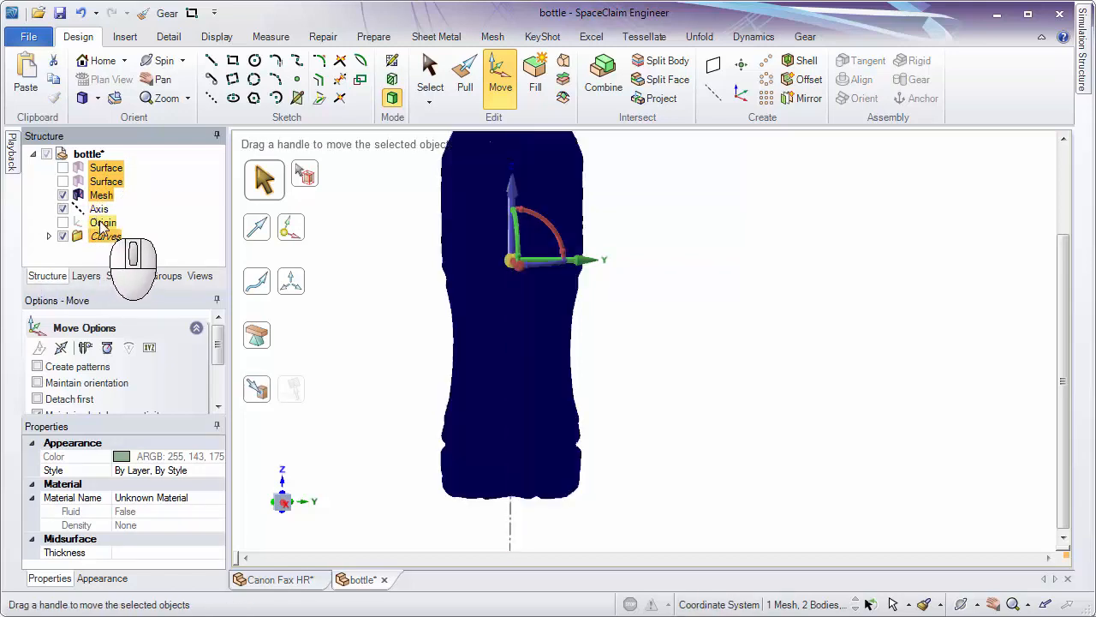
key("ctrl")
middle_click_drag(663, 281, 682, 216)
middle_click_drag(639, 267, 664, 190, "shift")
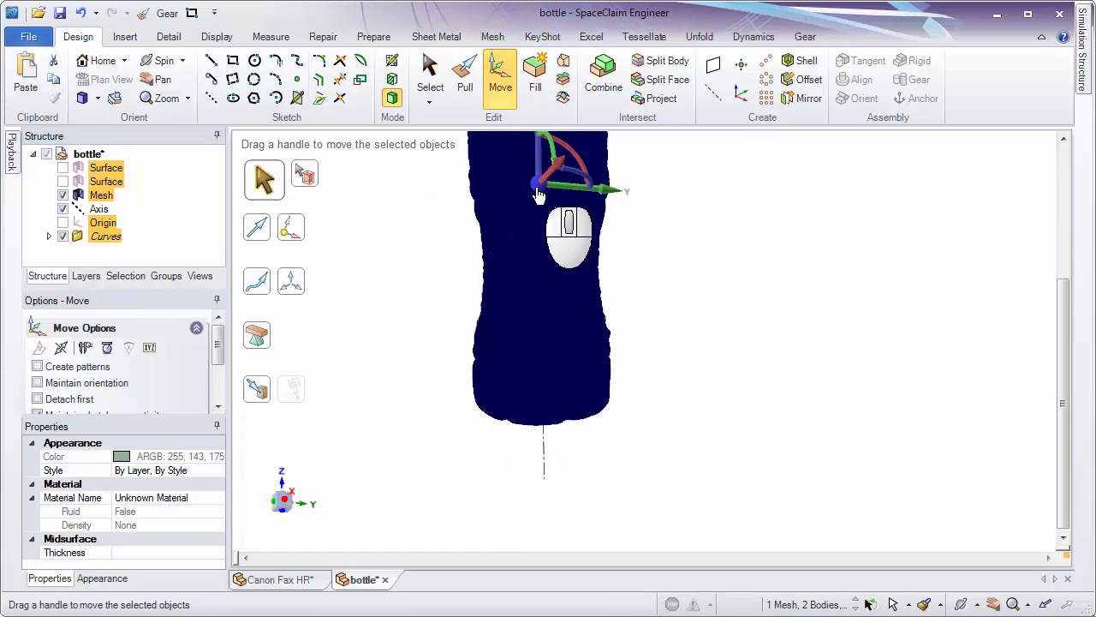
left_click_drag(538, 187, 540, 429)
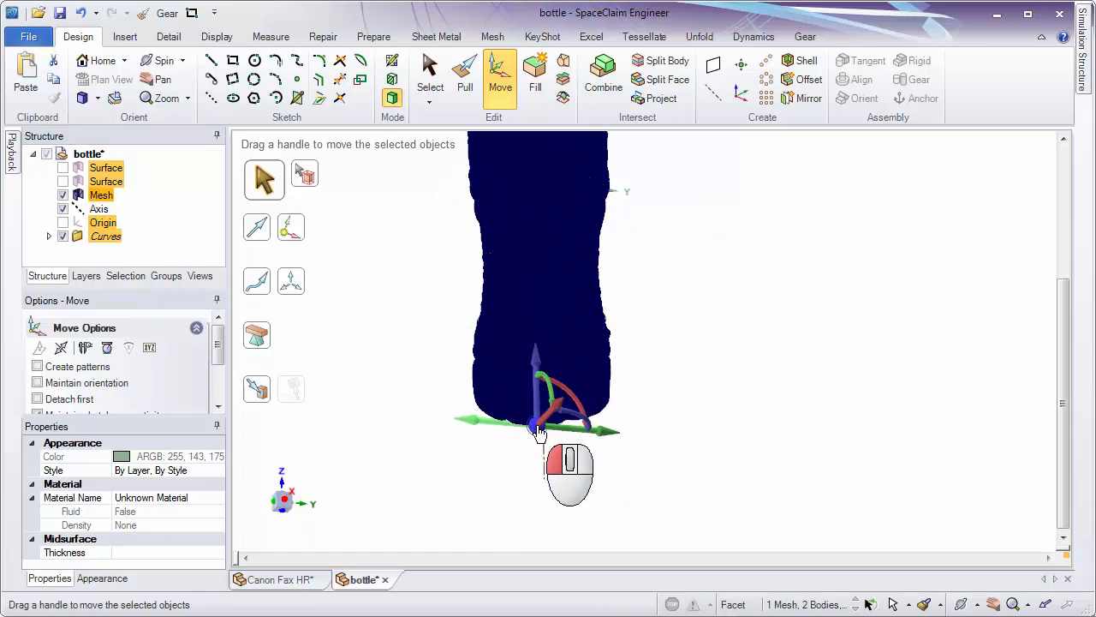
Refine the Move handle's anchor to the lowest point of the bottle's base and choose its Z direction.
scroll(594, 417, "up", 6)
middle_click_drag(566, 542, 704, 409)
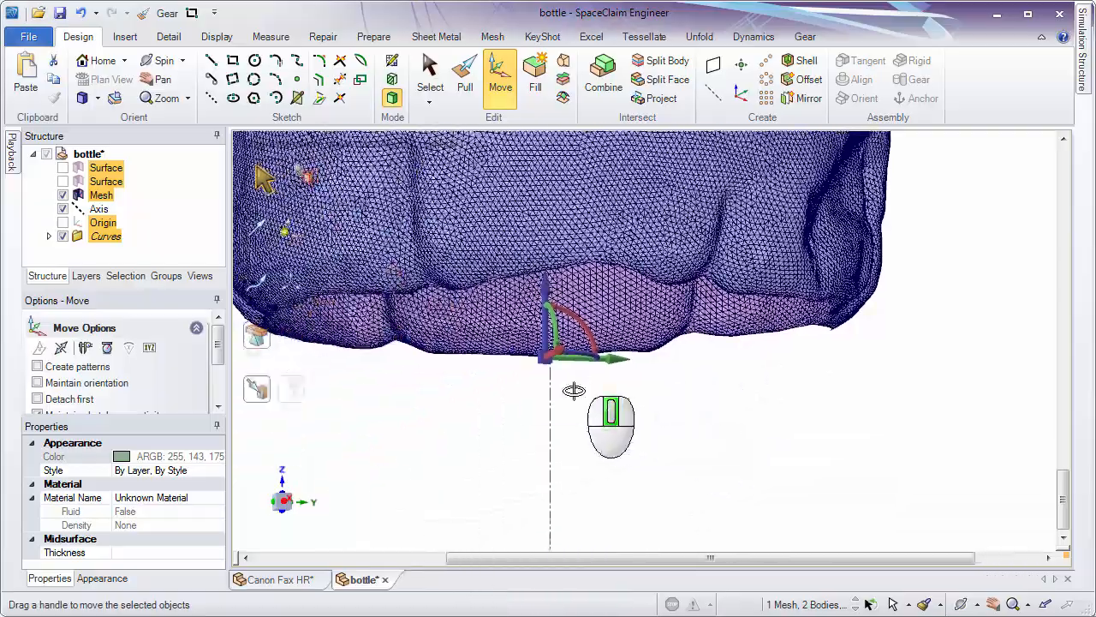
middle_click_drag(573, 391, 507, 561)
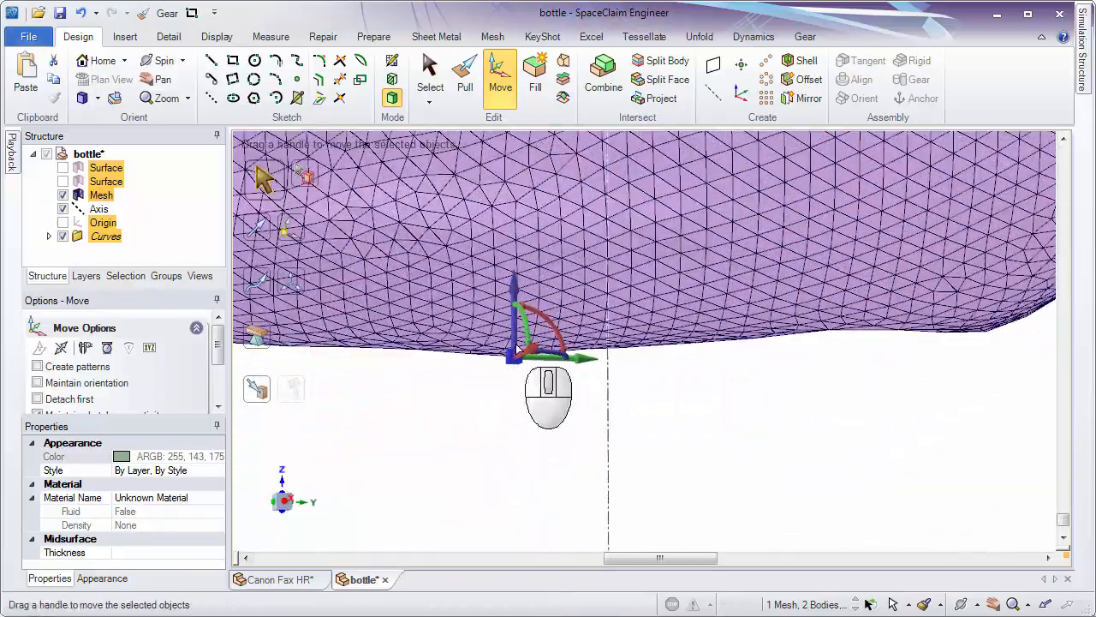
middle_click_drag(535, 399, 537, 135, "ctrl")
middle_click_drag(554, 352, 746, 331)
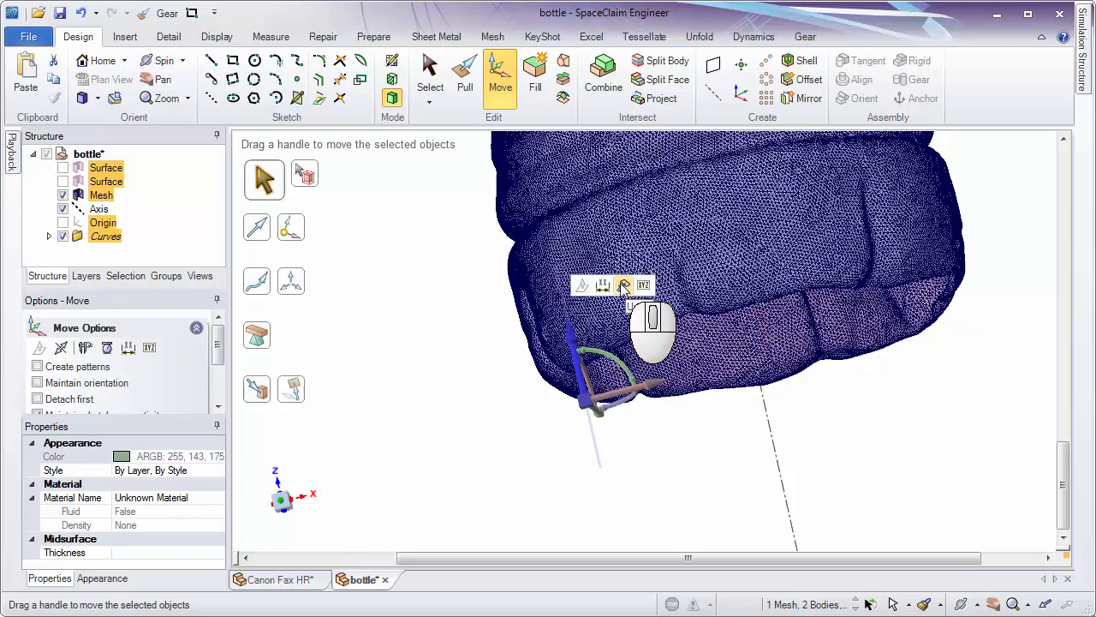
Move the selected objects along Z with Up To so the bottle's base reaches the world origin.
left_click(624, 287)
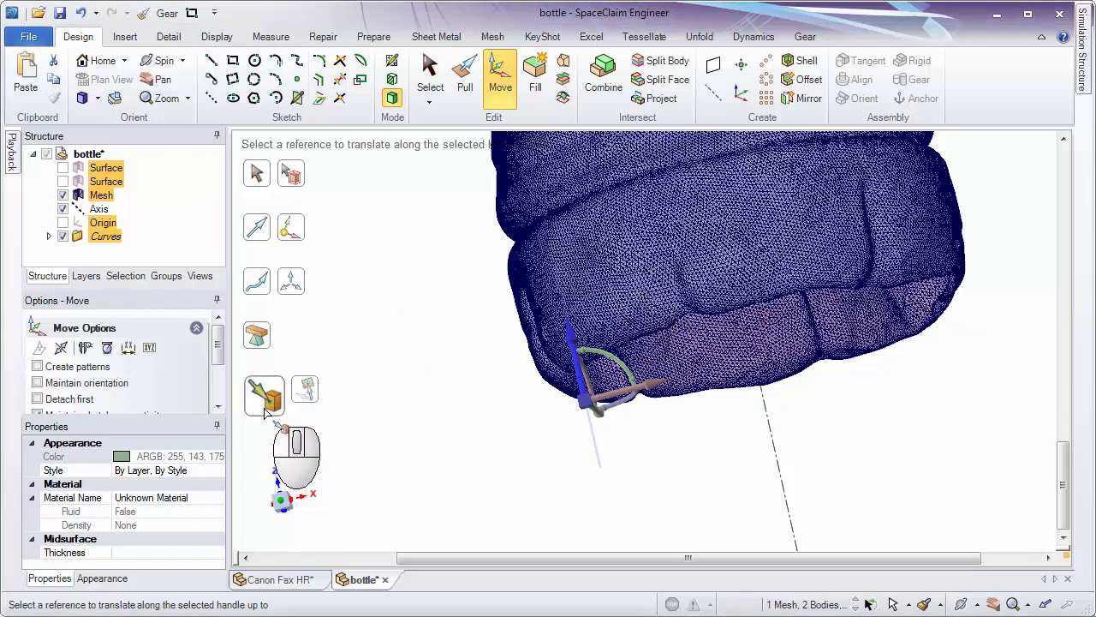
middle_click_drag(496, 404, 495, 261, "ctrl")
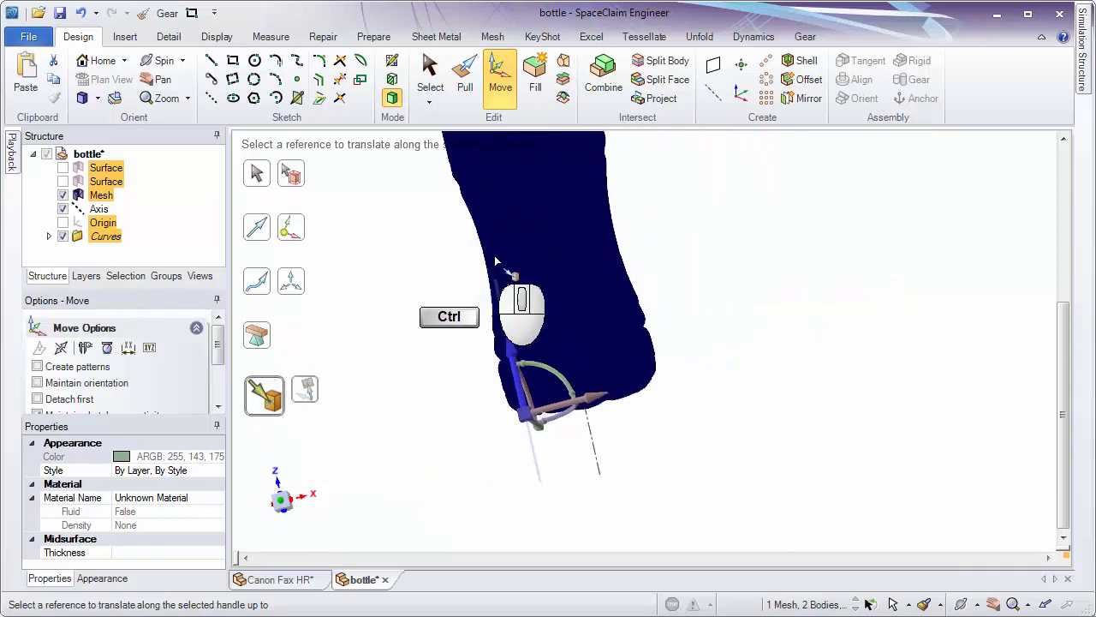
middle_click_drag(552, 368, 594, 153)
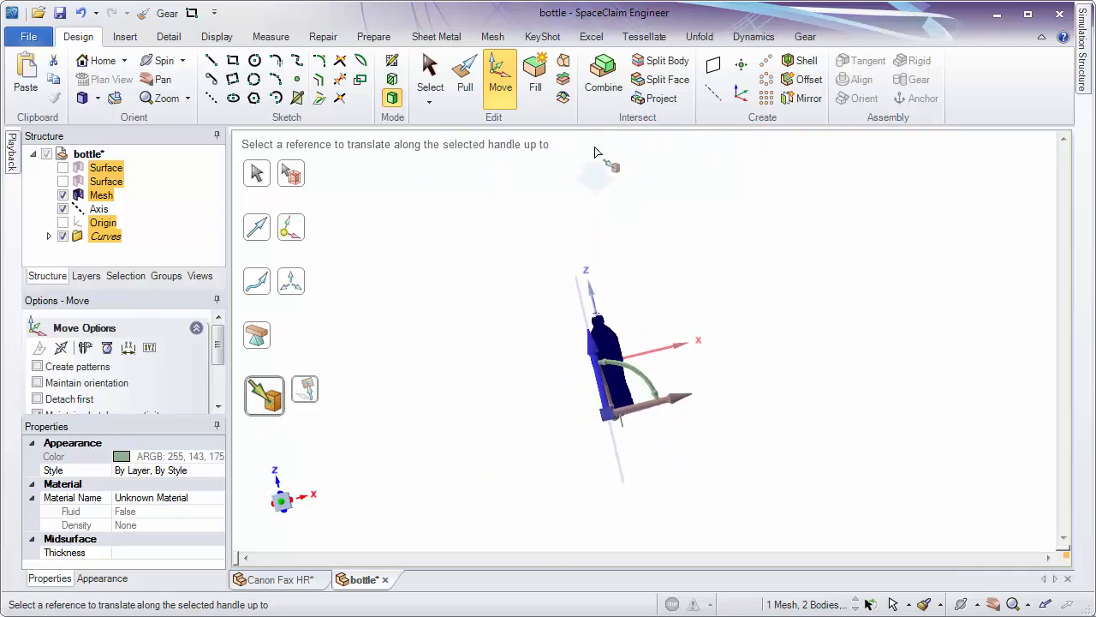
left_click(644, 357)
middle_click_drag(632, 387, 615, 589, "ctrl")
left_click(707, 425)
middle_click_drag(649, 435, 701, 449)
middle_click_drag(576, 440, 674, 495, "shift")
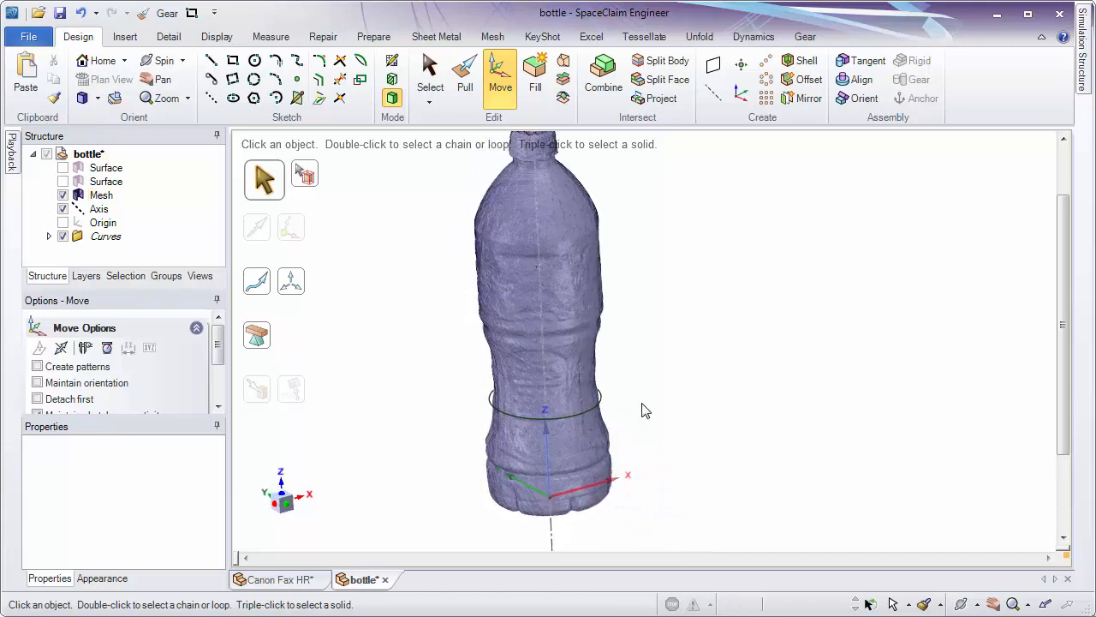
middle_click_drag(642, 403, 655, 470, "shift")
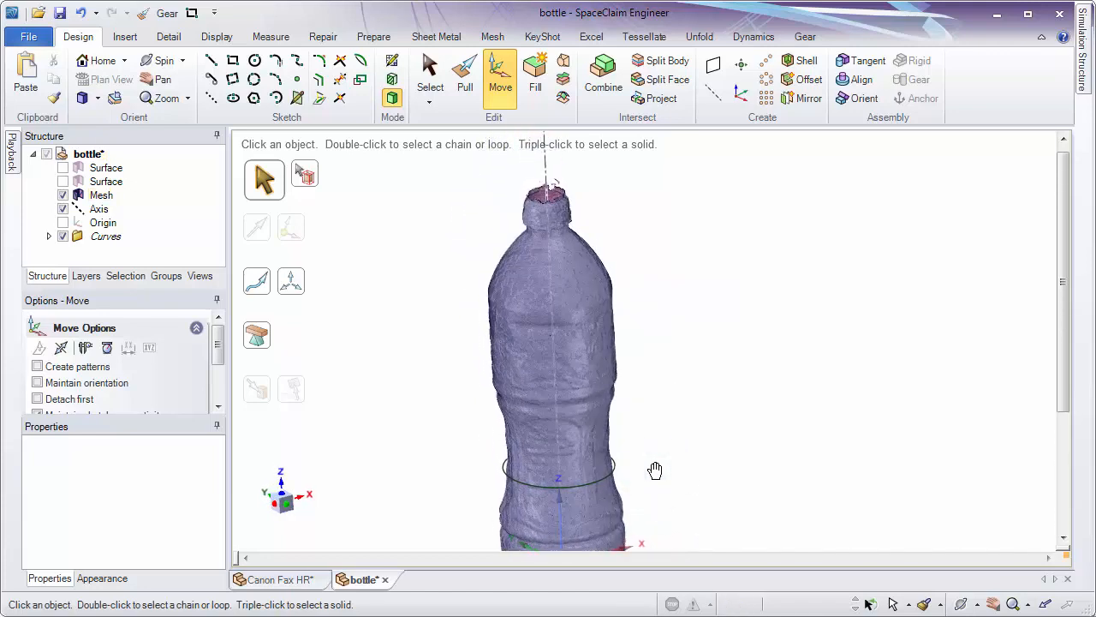
Switch to the Canon Fax HR document and highlight the facet regions on the fax's side and front.
left_click(279, 580)
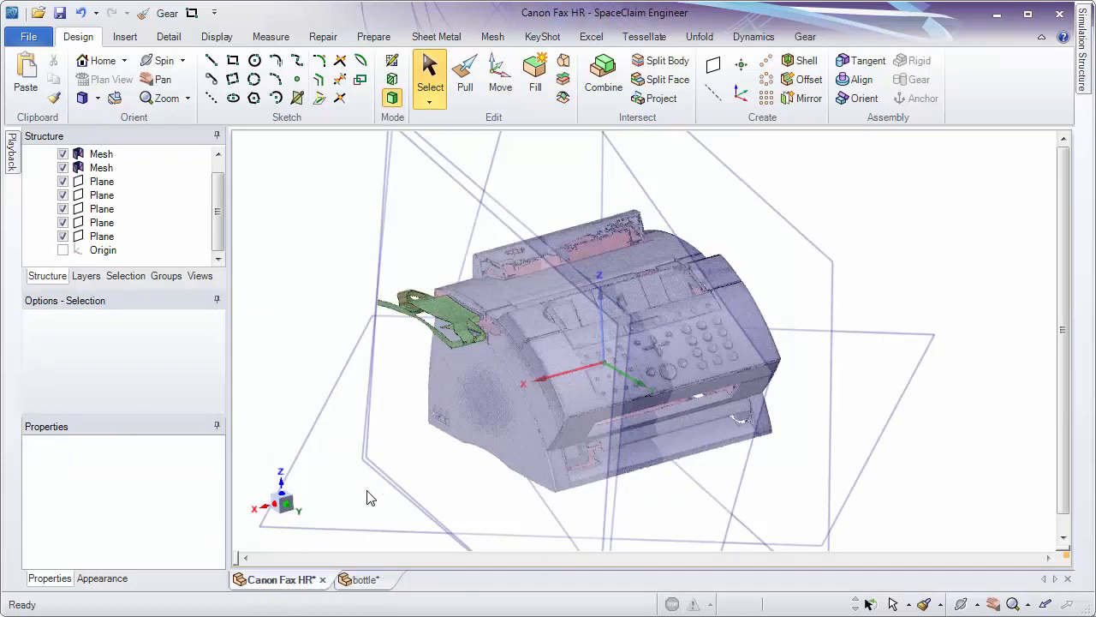
double_click(499, 441)
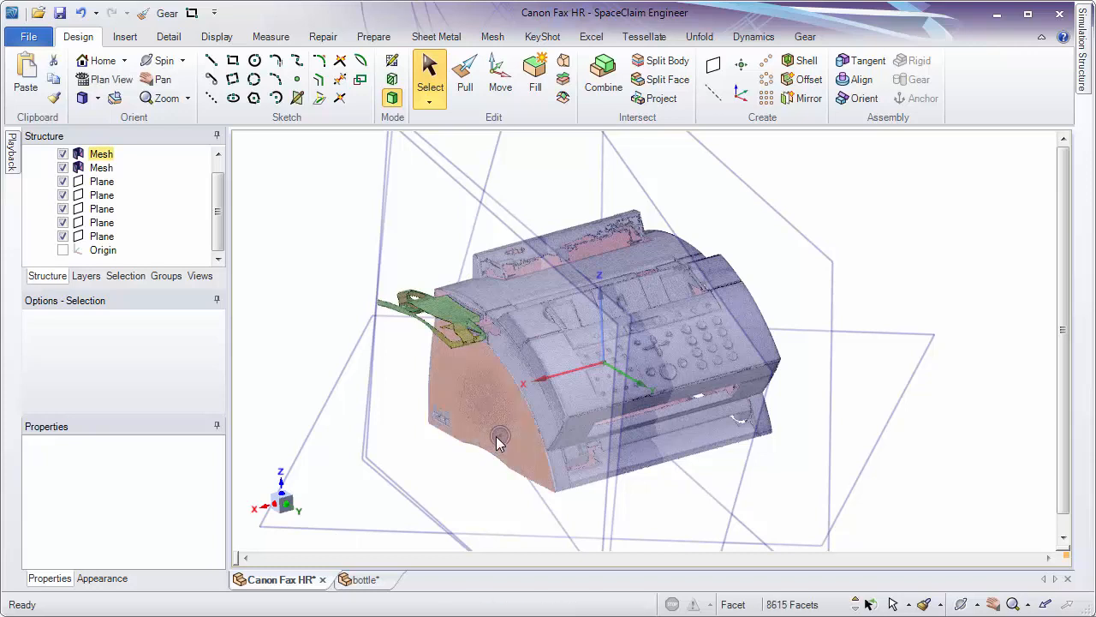
double_click(597, 422)
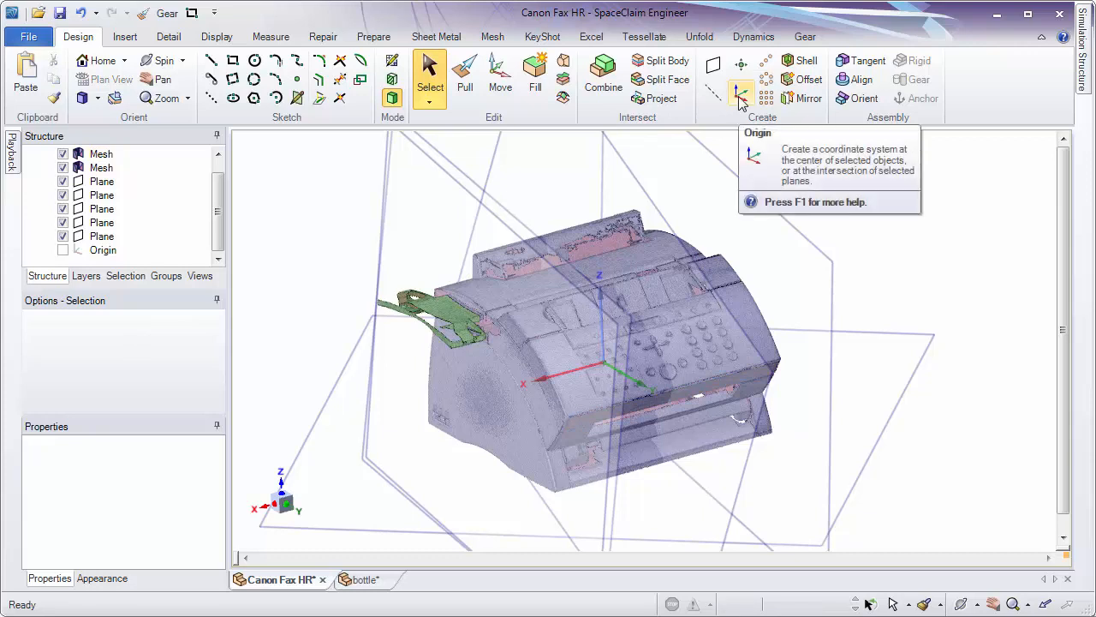
Return to the bottle document and examine the aligned mesh, its axis and the world origin from several angles.
left_click(363, 580)
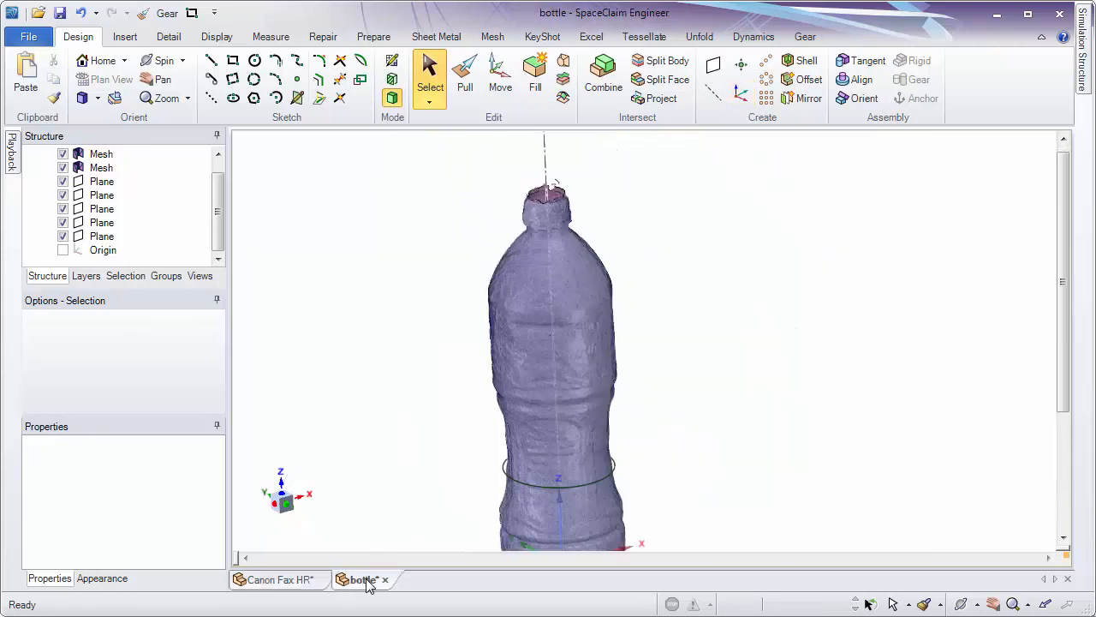
key("m")
middle_click_drag(727, 346, 709, 320)
scroll(633, 329, "up", 5)
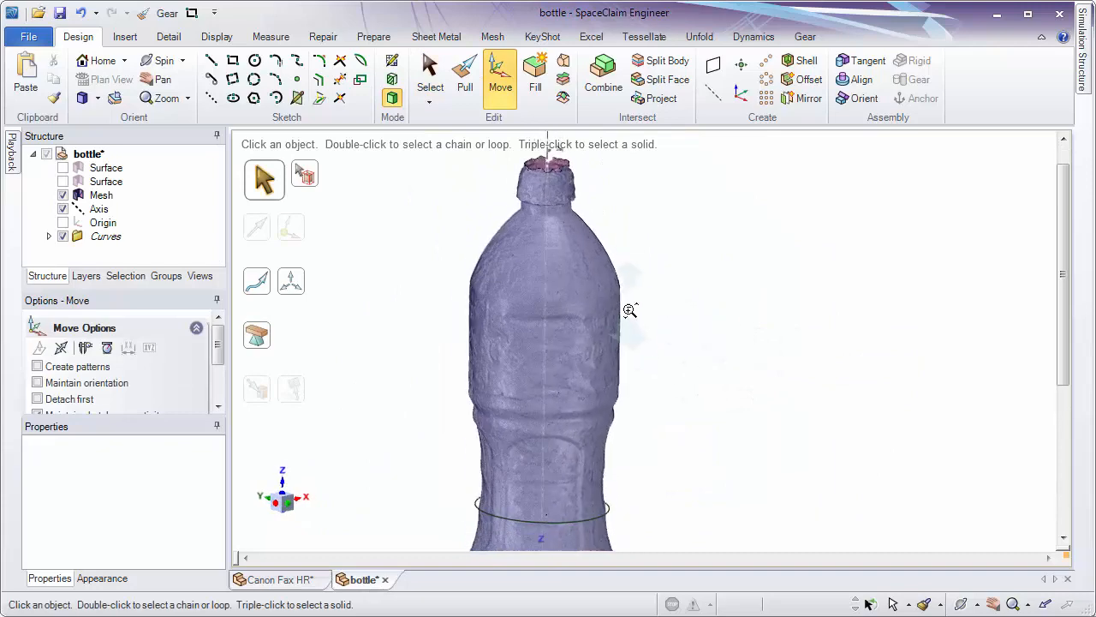
middle_click_drag(631, 359, 775, 340)
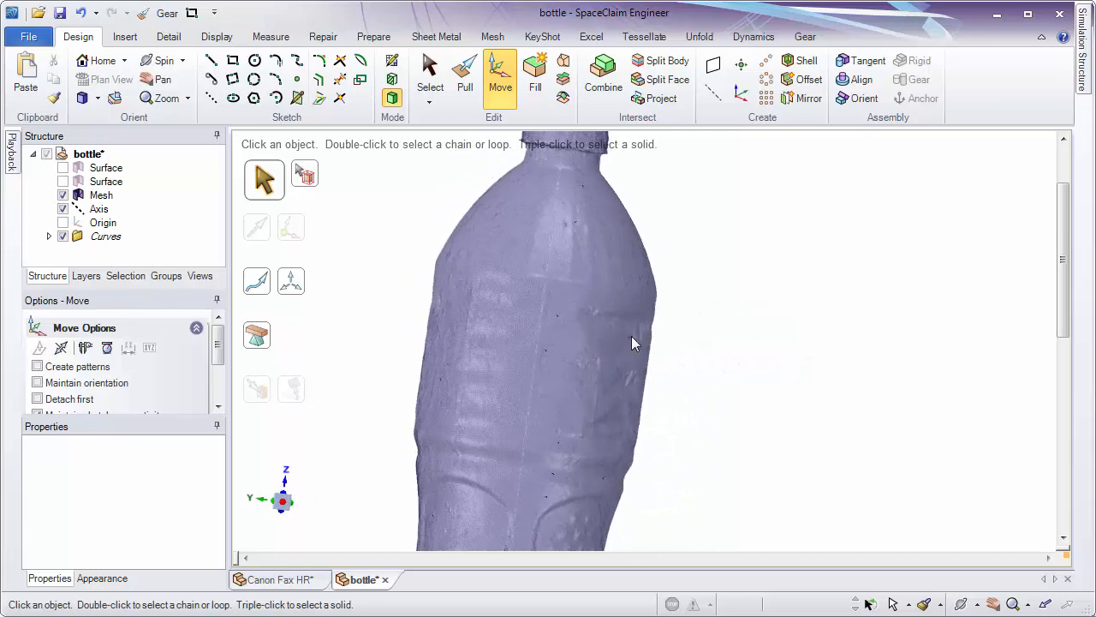
middle_click_drag(628, 339, 618, 154, "shift")
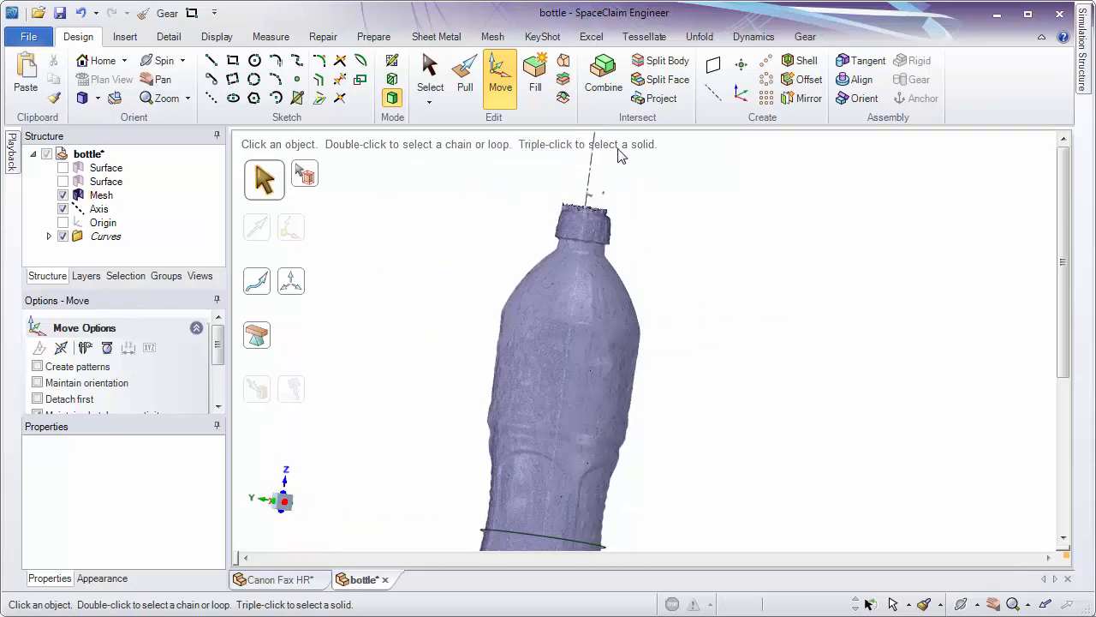
middle_click_drag(743, 354, 532, 289)
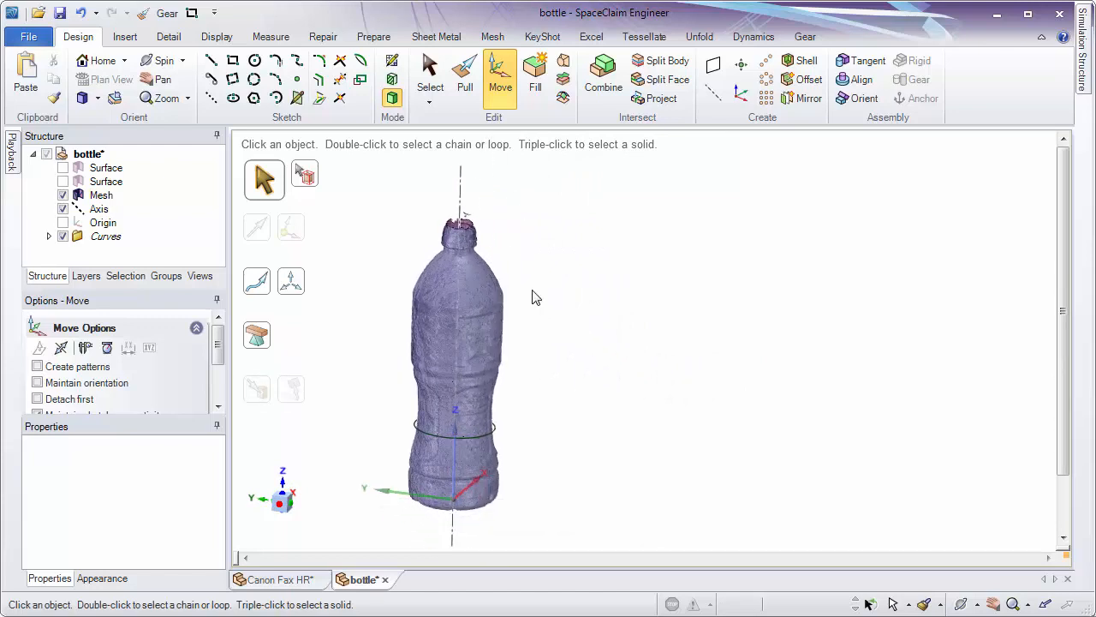